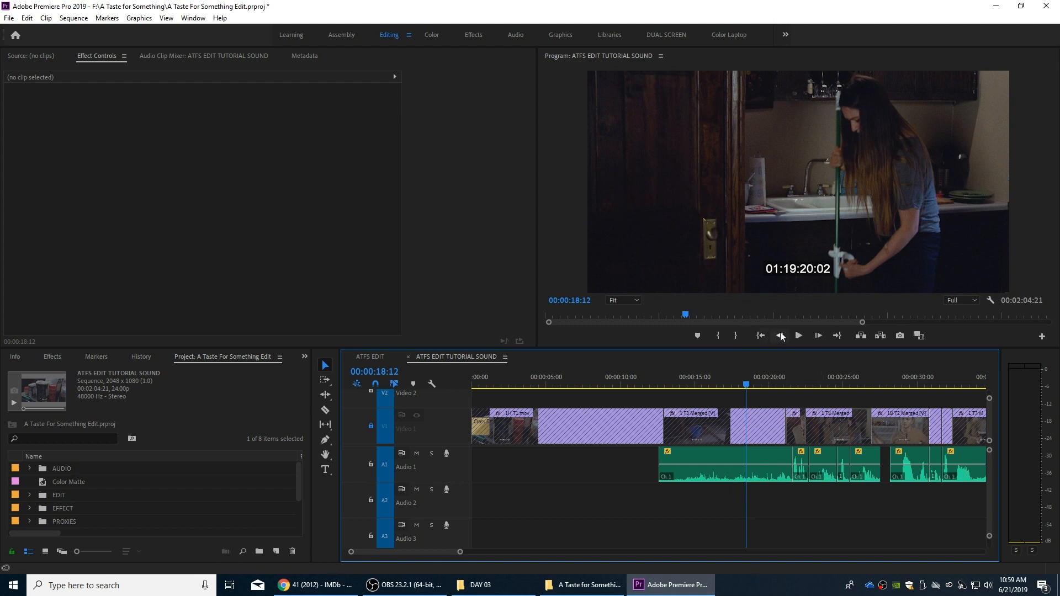
# - Play back the Audio 1 clip and park the playhead at 00:00:17:11, where the unwanted sound begins
pyautogui.scroll(2, 769, 362)
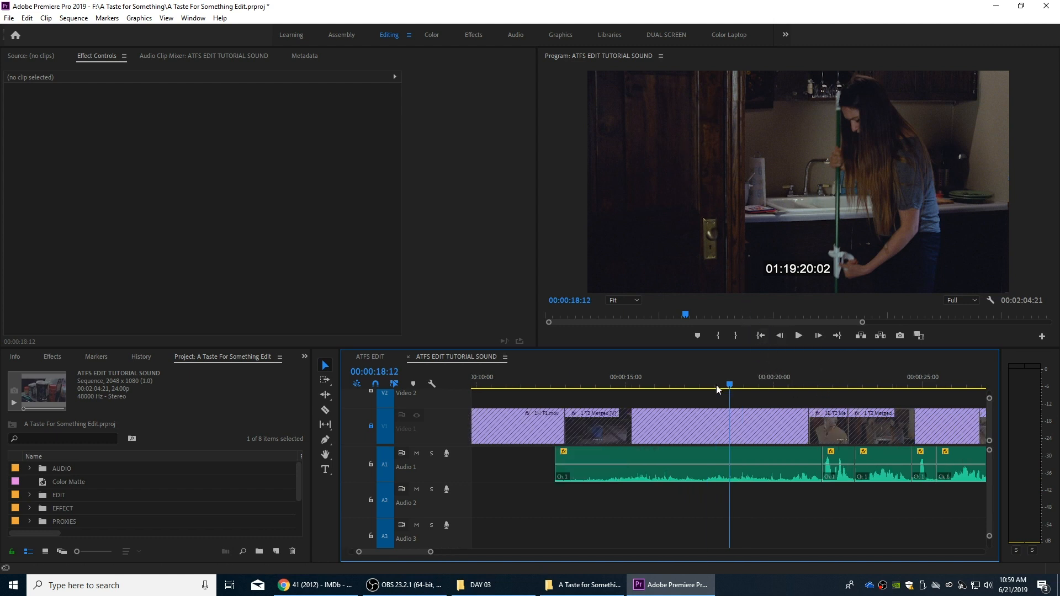
pyautogui.click(554, 380)
pyautogui.press('space')
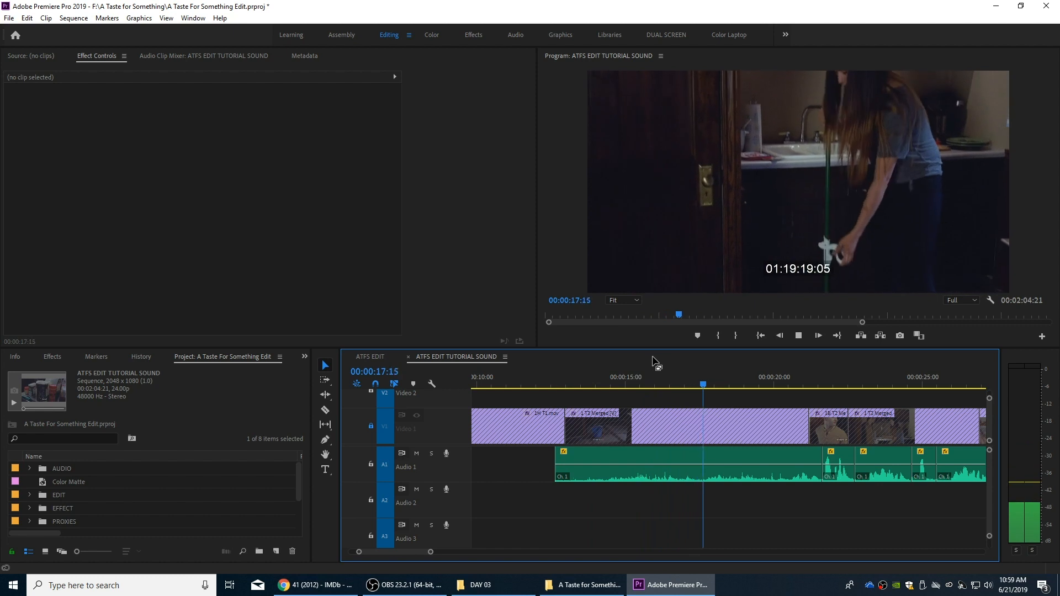
pyautogui.moveTo(723, 387); pyautogui.dragTo(698, 385)
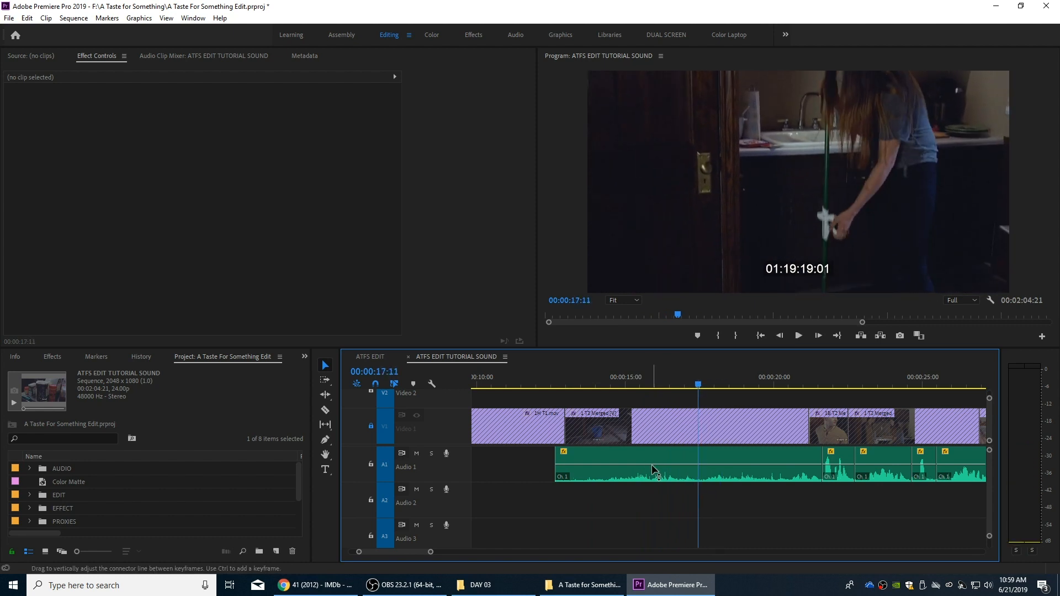
# - Lock the Video 2 track against edits and switch to the Audio workspace
pyautogui.press('`')
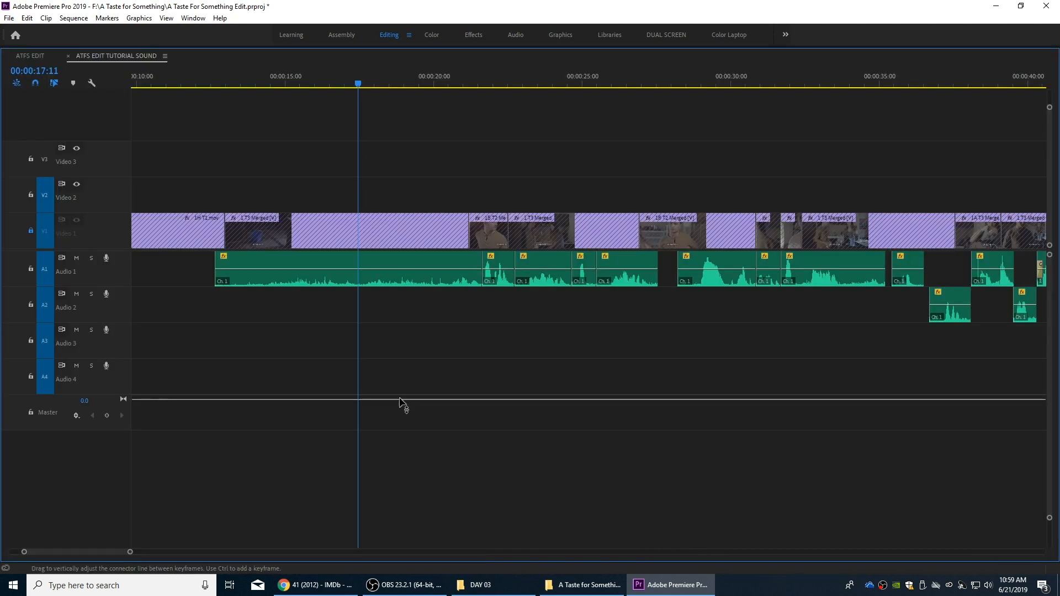
pyautogui.click(30, 194)
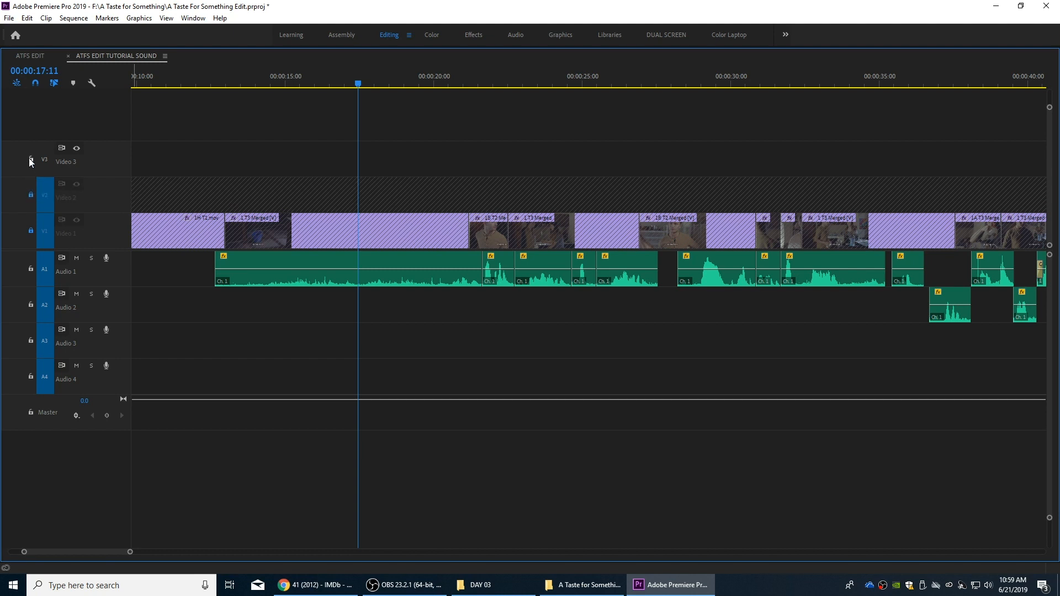
pyautogui.press('`')
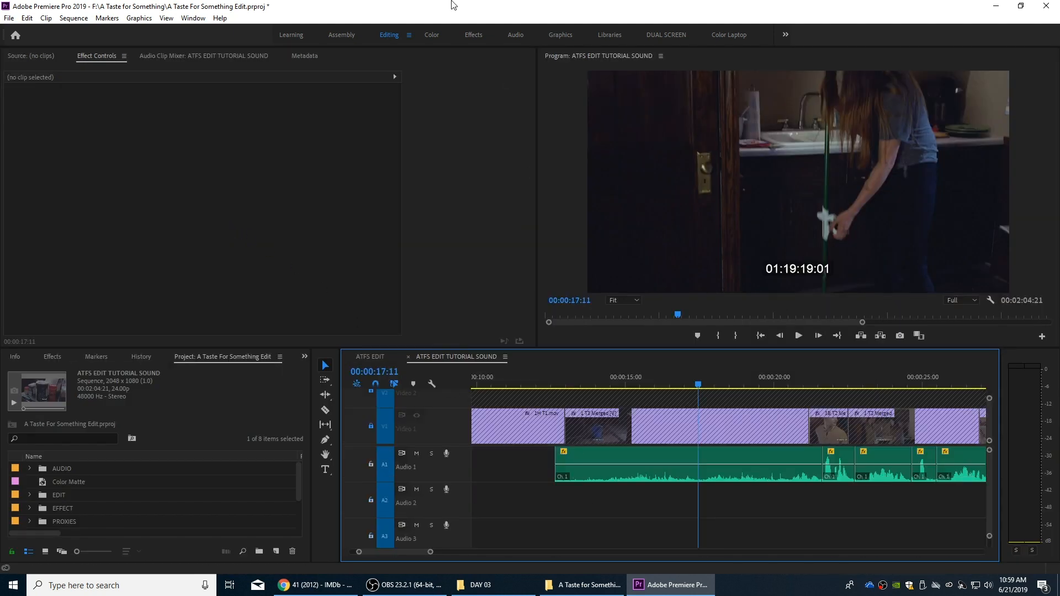
pyautogui.click(514, 35)
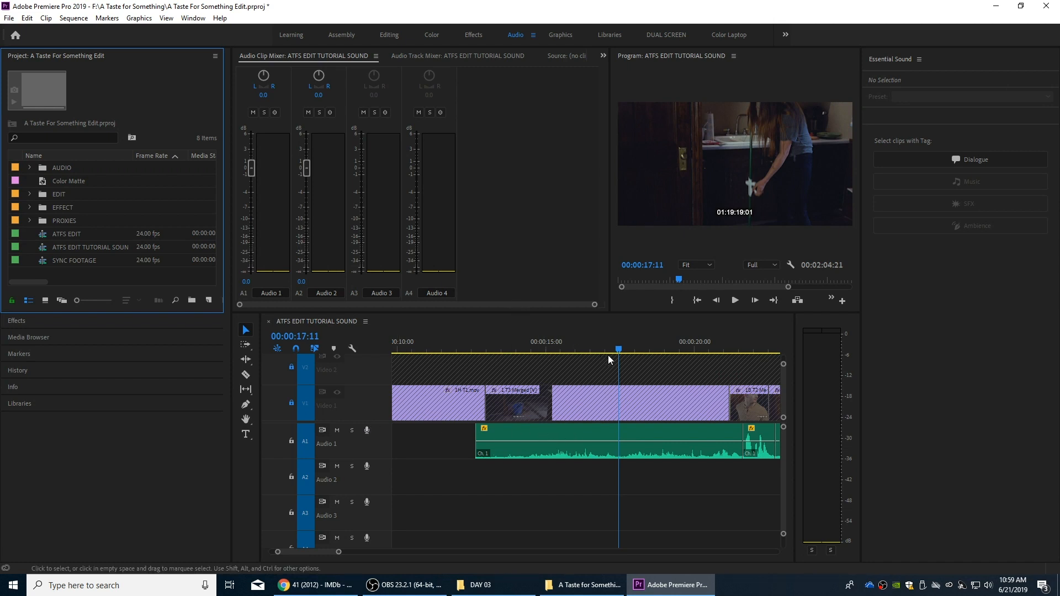
# - Cut the Audio 1 clip at 00:00:17:09 and 00:00:19:02, and delete the segment between the cuts
pyautogui.moveTo(613, 349)
pyautogui.mouseDown()
pyautogui.moveTo(630, 350)
pyautogui.moveTo(617, 348)
pyautogui.mouseUp()
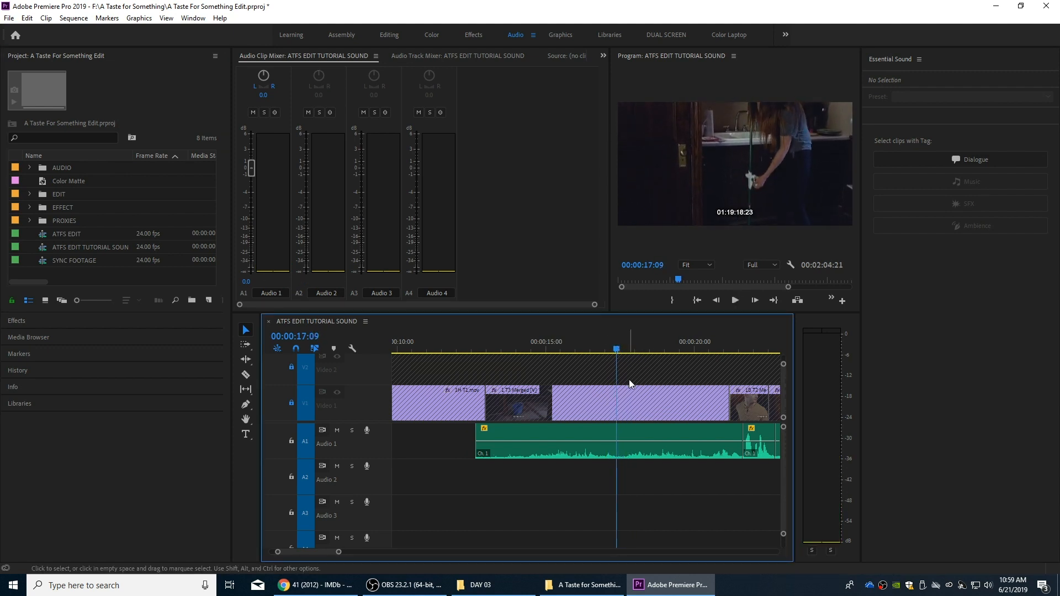
pyautogui.hotkey('ctrl', 'k')
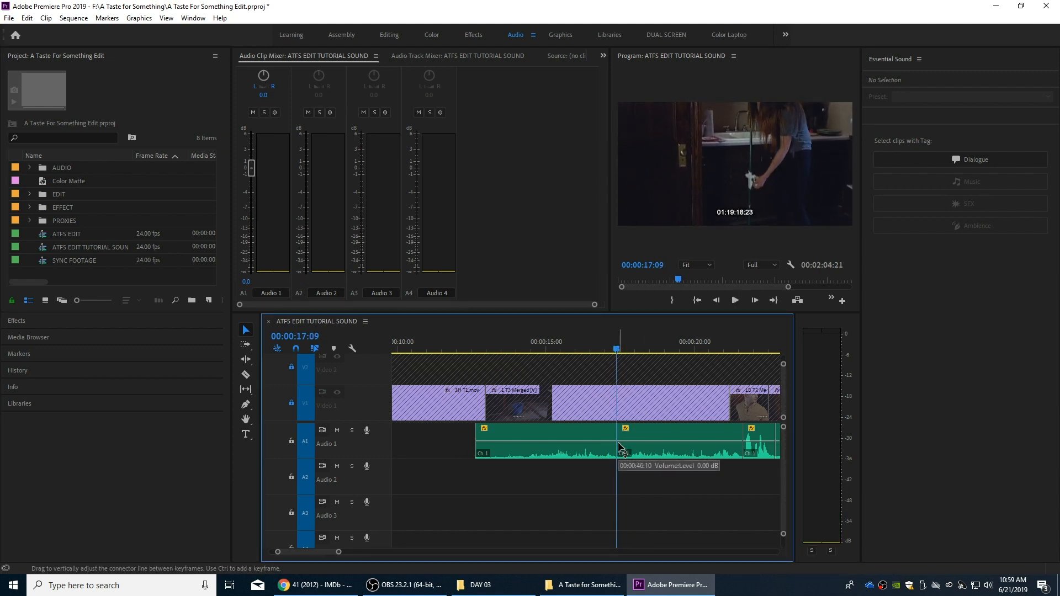
pyautogui.press('space')
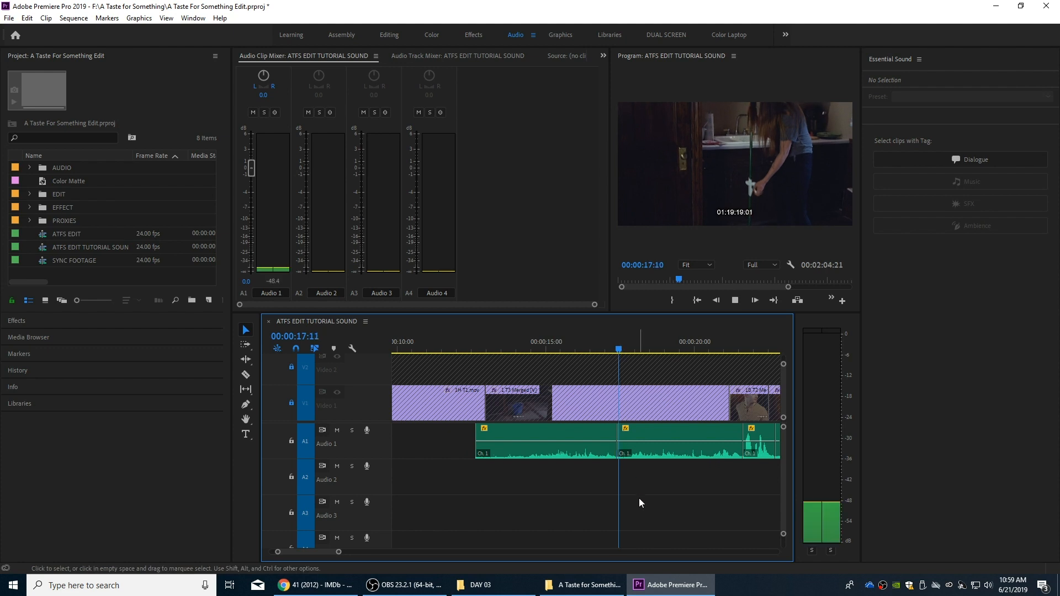
pyautogui.press('space')
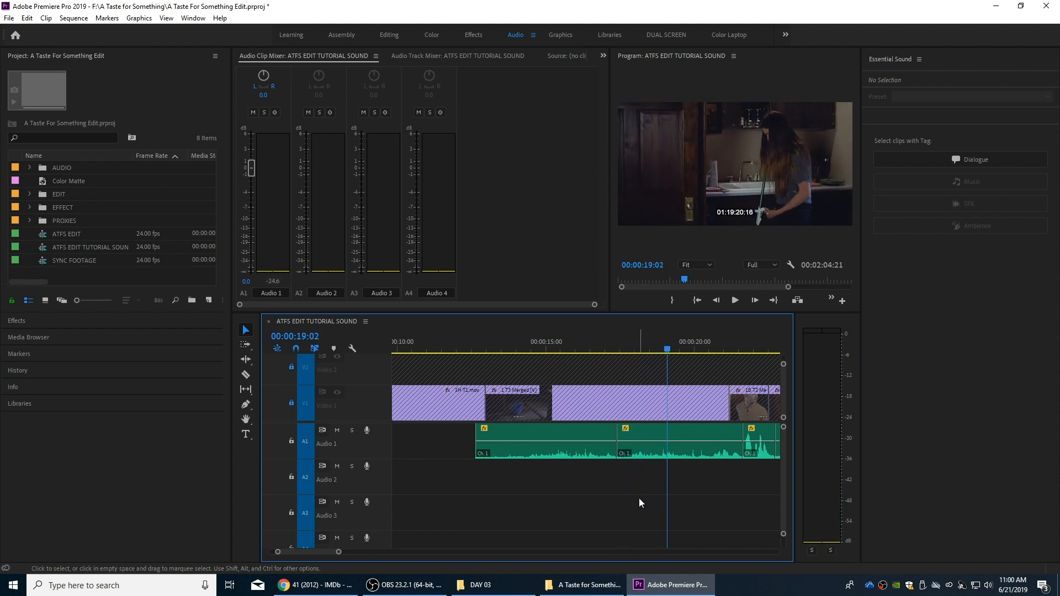
pyautogui.hotkey('ctrl', 'k')
pyautogui.click(643, 437)
pyautogui.press('Delete')
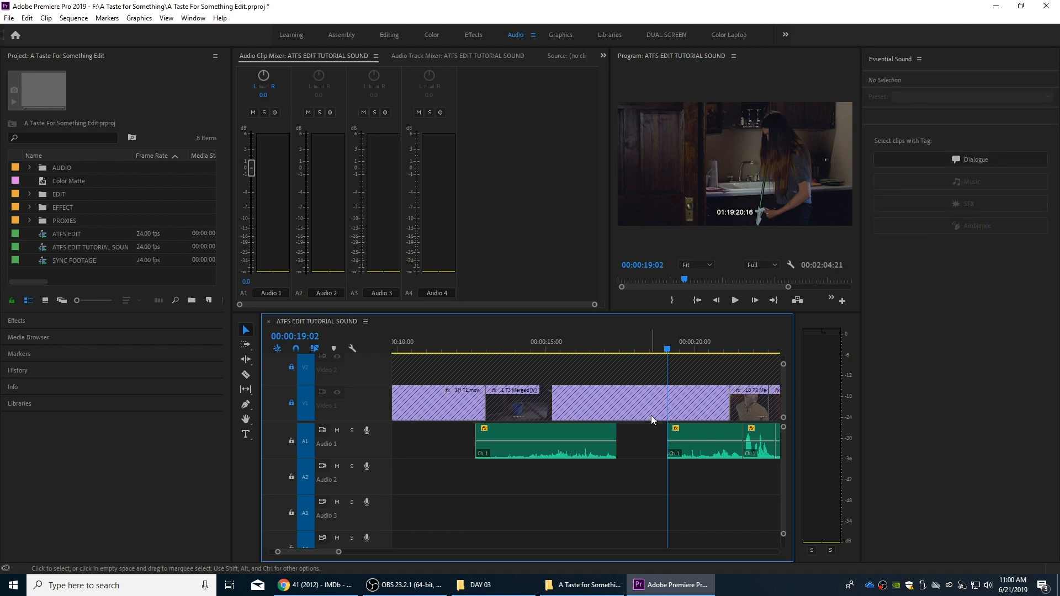
# - Play the sequence from 00:00:15:11 across the gap on Audio 1 to hear how the sound drops out
pyautogui.press('space')
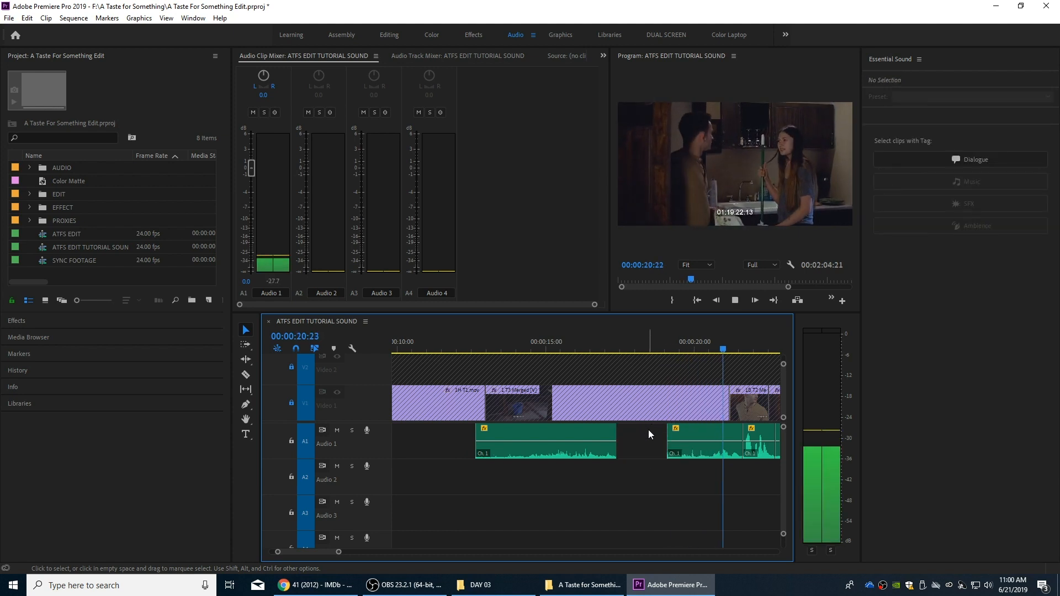
pyautogui.press('space')
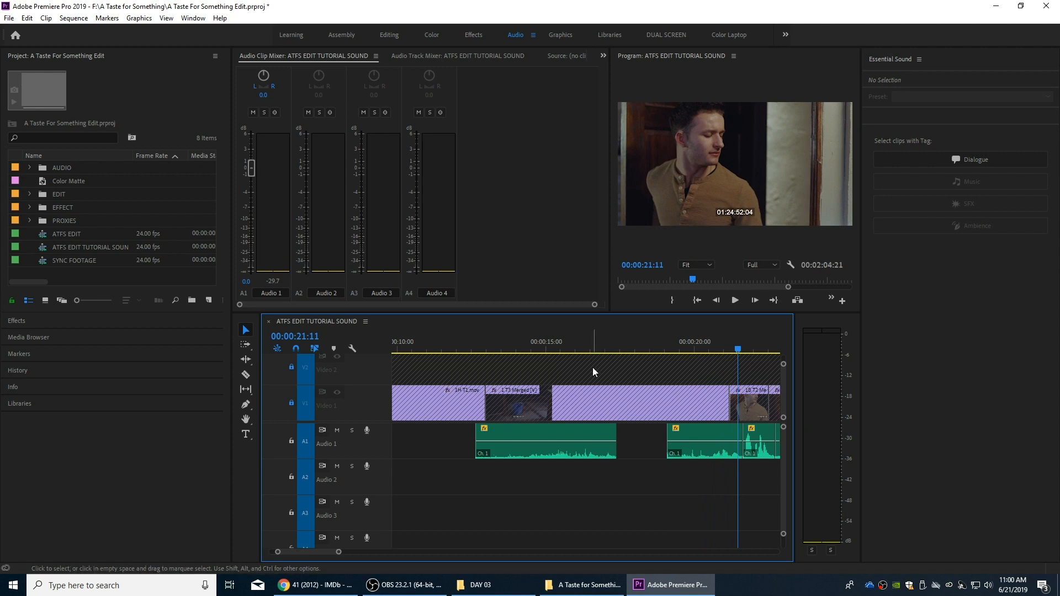
pyautogui.click(559, 342)
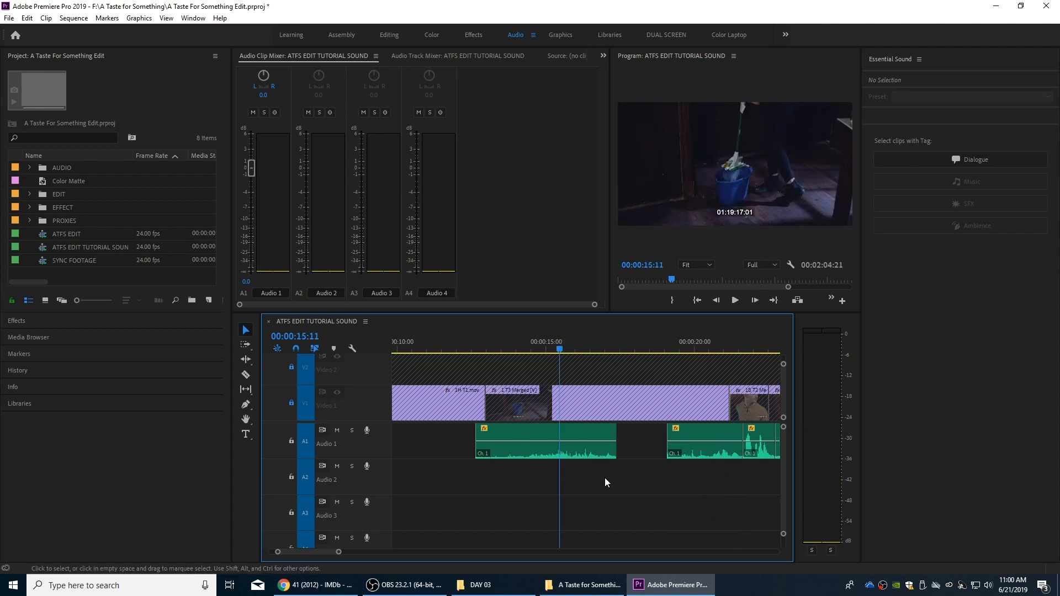
pyautogui.press('space')
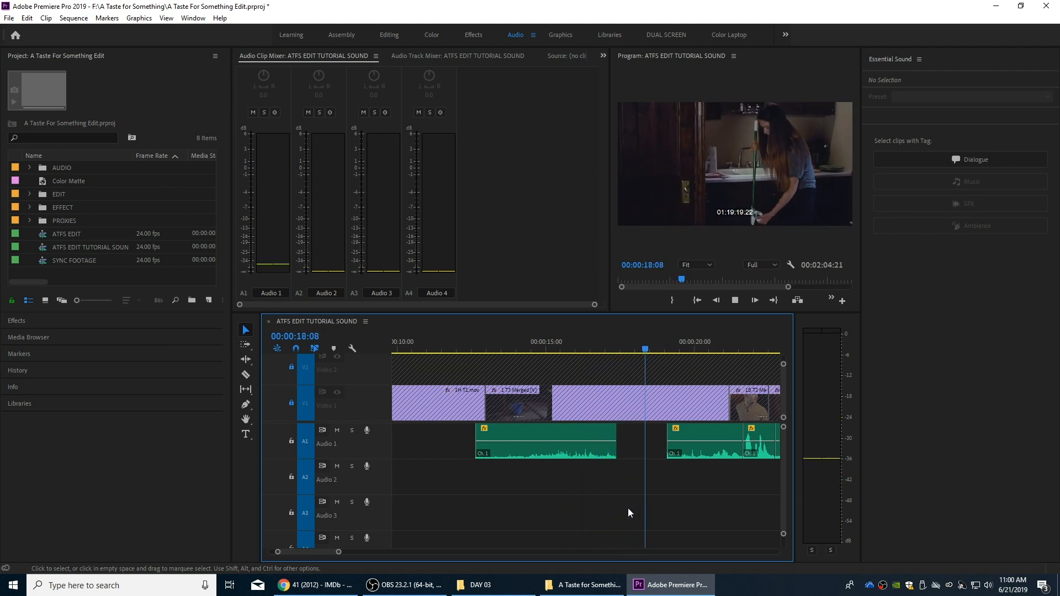
pyautogui.press('space')
pyautogui.press('space')
pyautogui.press('space')
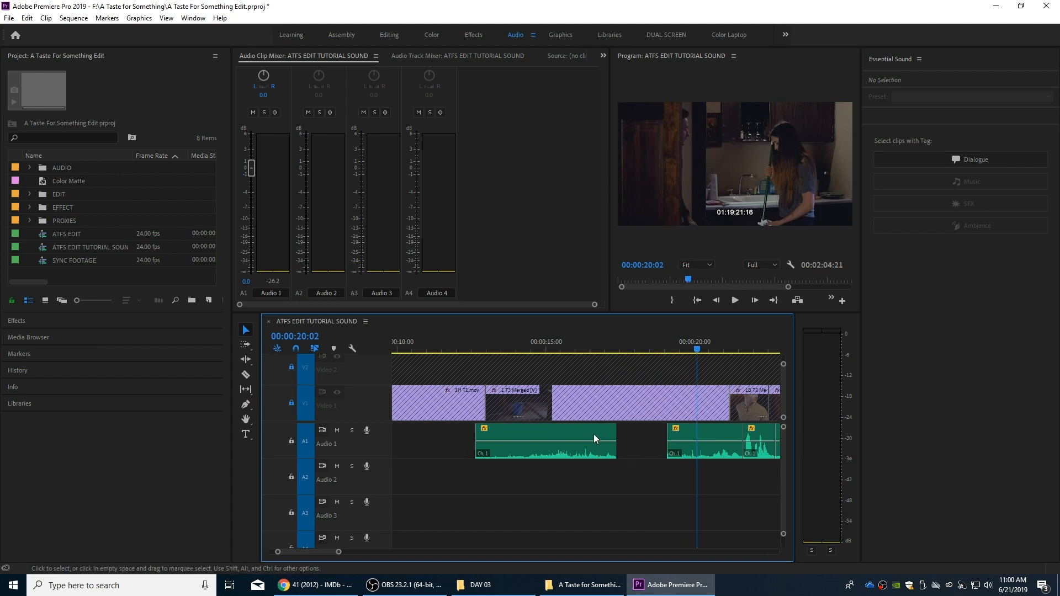
# - Copy the Audio 1 clip before the gap onto Audio 2 and trim its start so the copy begins at 00:00:17:09
pyautogui.click(559, 345)
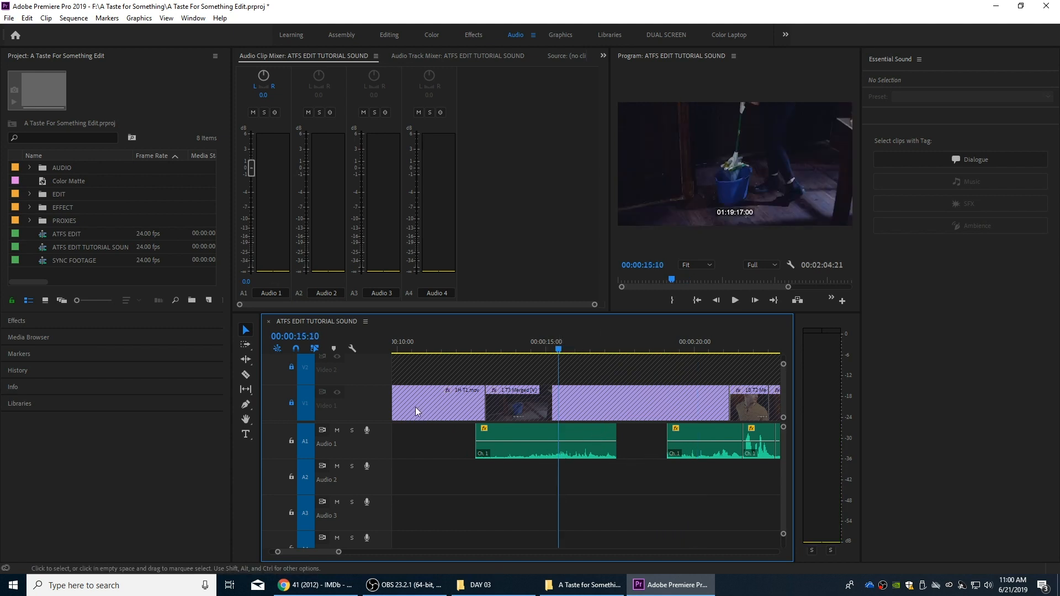
pyautogui.press('space')
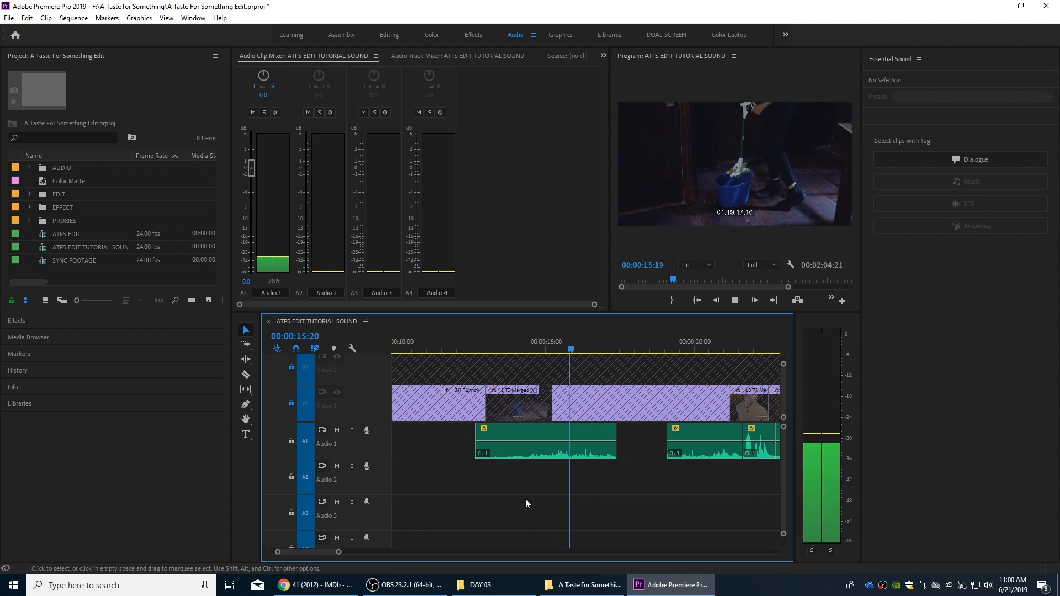
pyautogui.press('space')
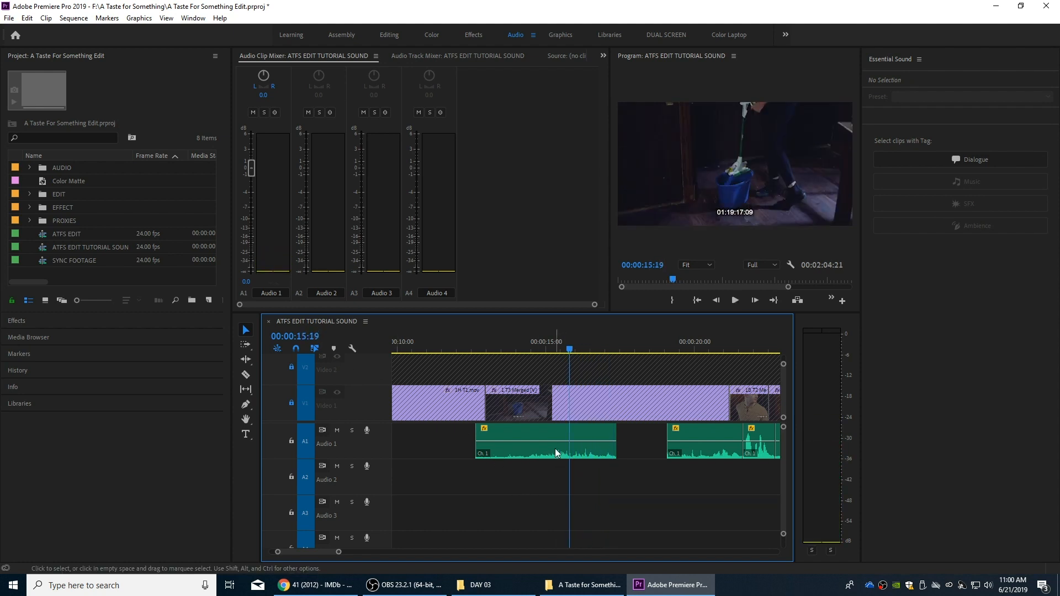
pyautogui.moveTo(565, 450); pyautogui.dragTo(640, 469)
pyautogui.moveTo(574, 470); pyautogui.dragTo(627, 470)
pyautogui.press('space')
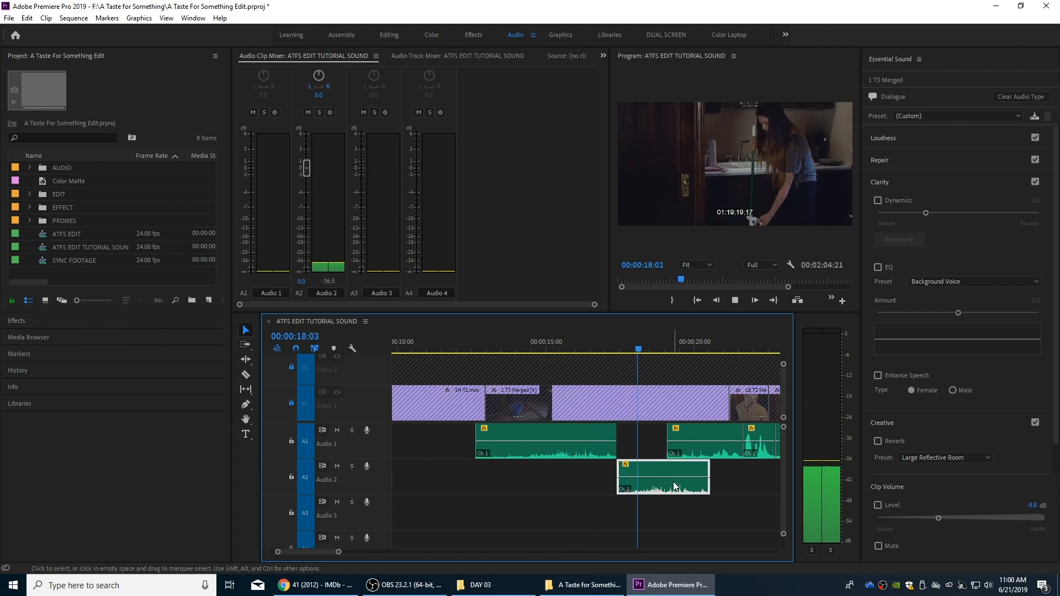
pyautogui.press('space')
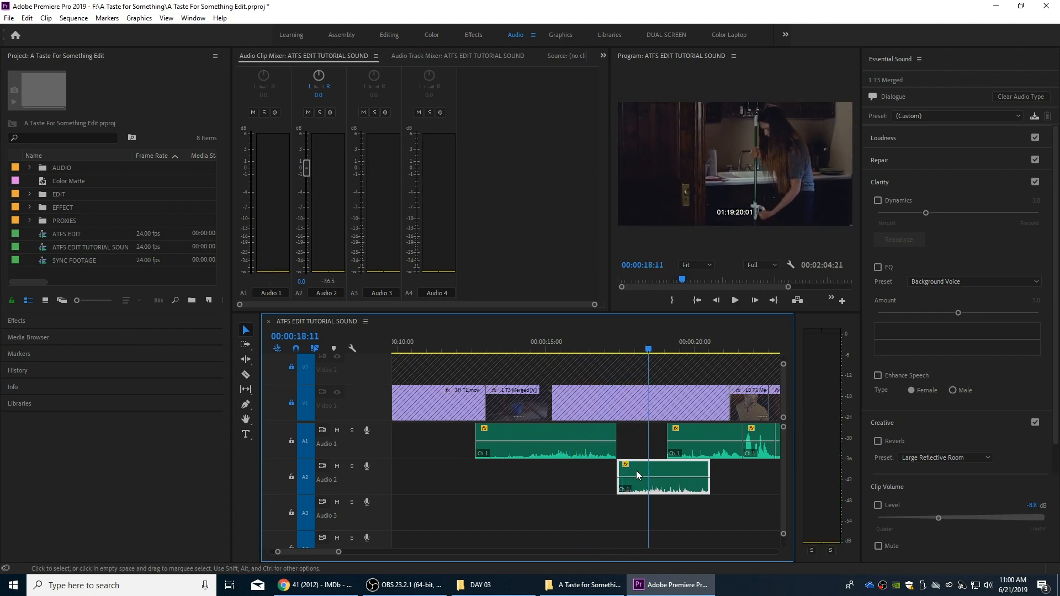
# - Fit the Audio 2 room-tone copy into the Audio 1 gap between 00:00:17:09 and 00:00:19:02, and play it back
pyautogui.moveTo(678, 482); pyautogui.dragTo(682, 482)
pyautogui.moveTo(624, 462); pyautogui.dragTo(621, 463)
pyautogui.moveTo(713, 469); pyautogui.dragTo(648, 433)
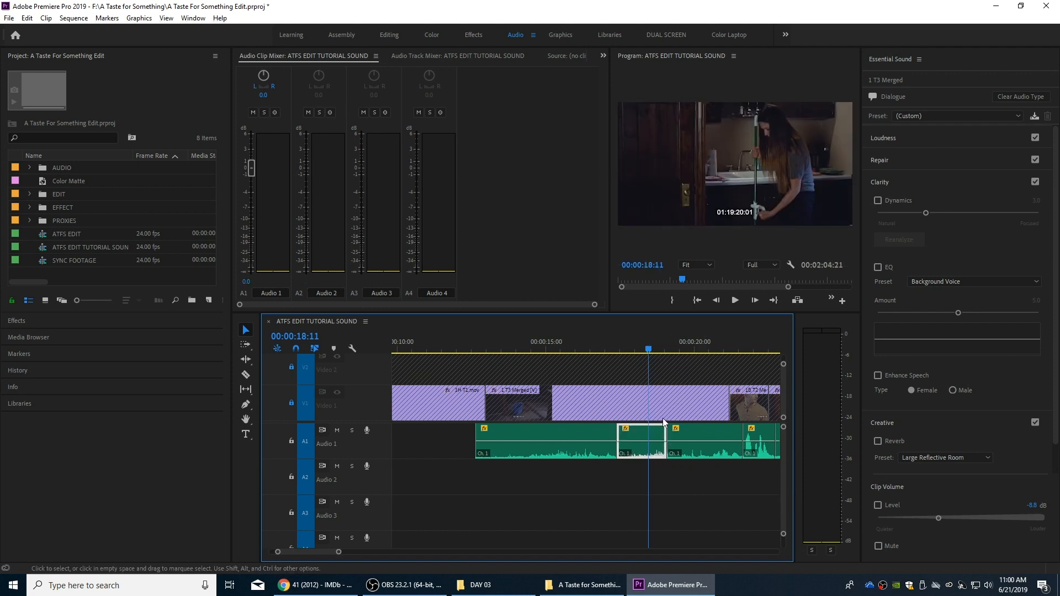
pyautogui.click(589, 341)
pyautogui.press('space')
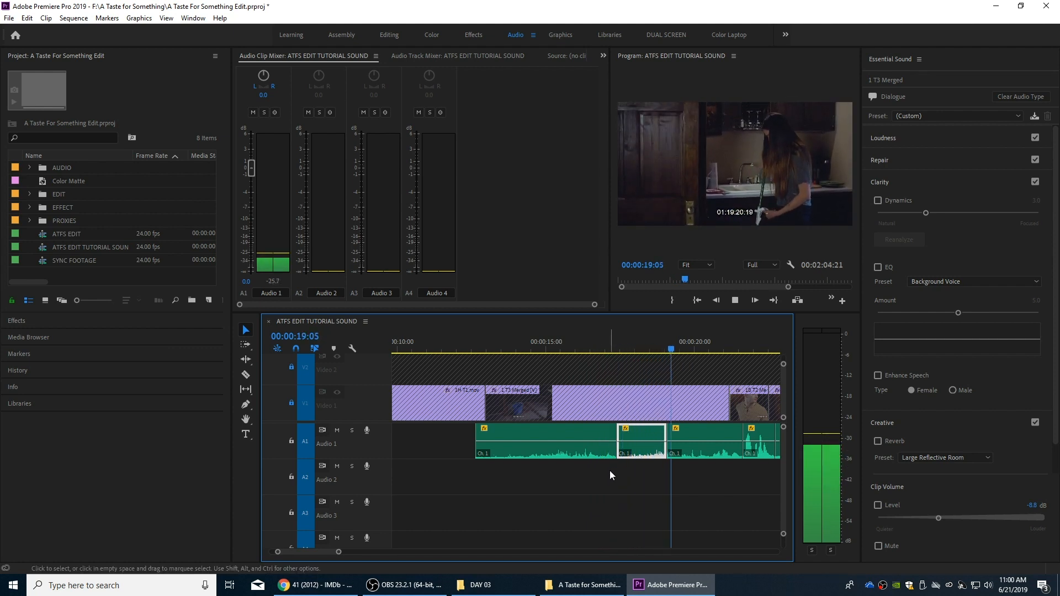
pyautogui.press('space')
pyautogui.click(640, 470)
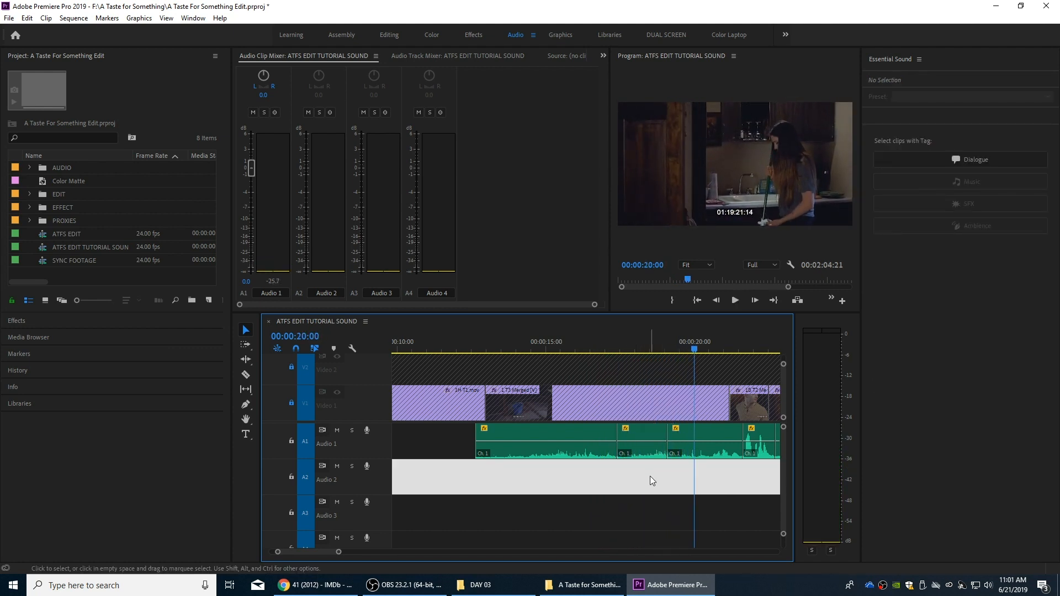
pyautogui.click(632, 338)
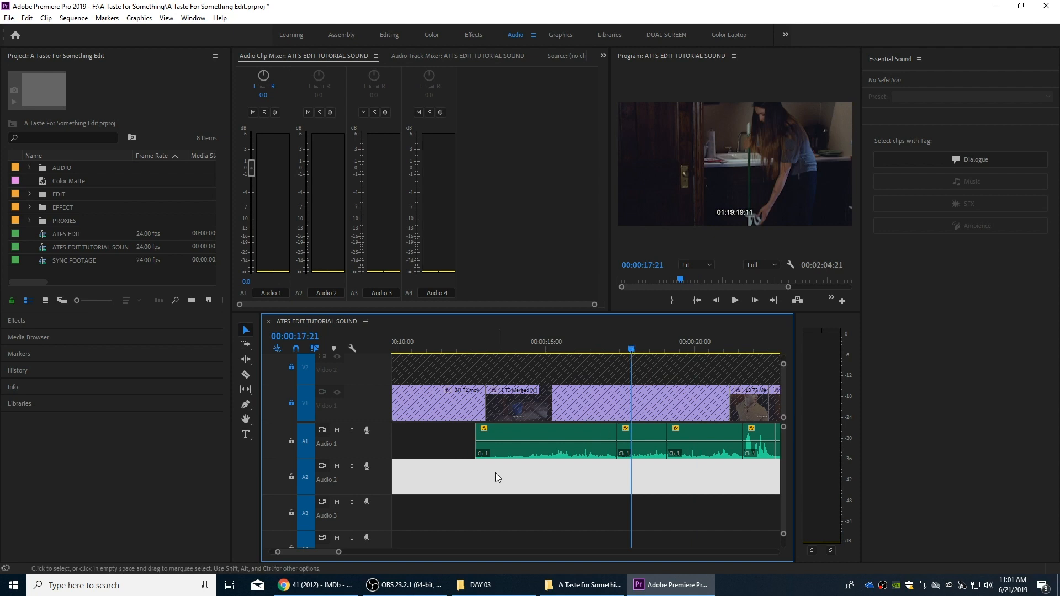
pyautogui.click(525, 481)
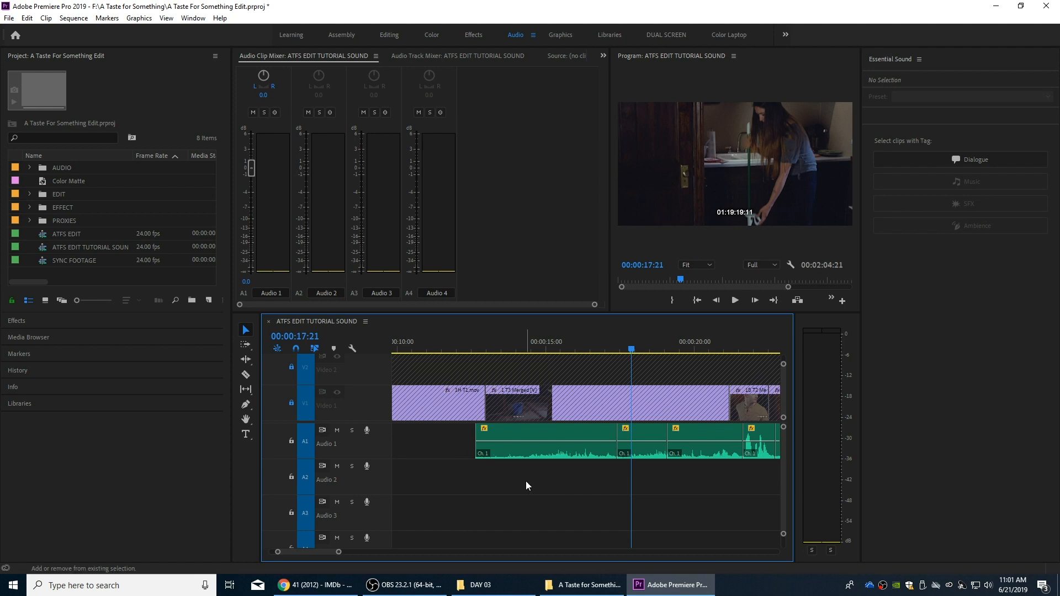
pyautogui.hotkey('ctrl', 'a')
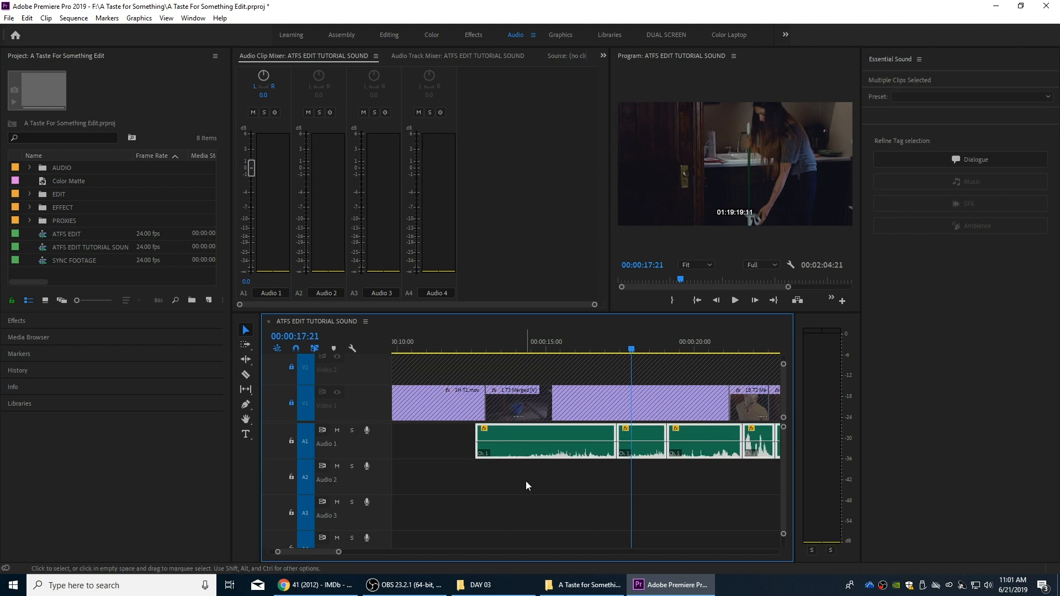
pyautogui.click(525, 484)
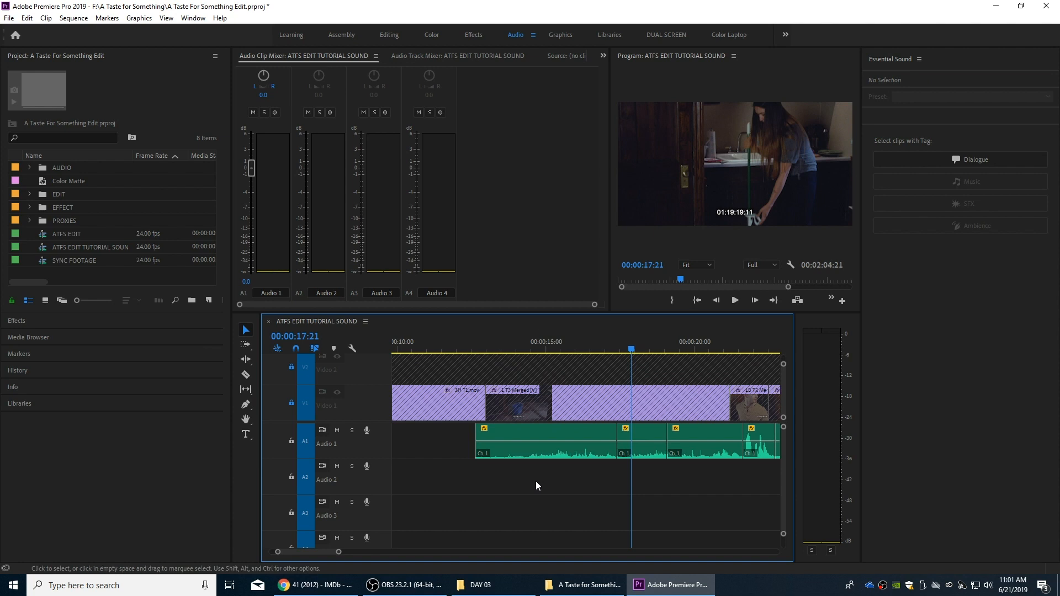
# - Apply the default Constant Power crossfade to the Audio 1 edit point at 00:00:17:09, where the patch clip starts
pyautogui.click(629, 436)
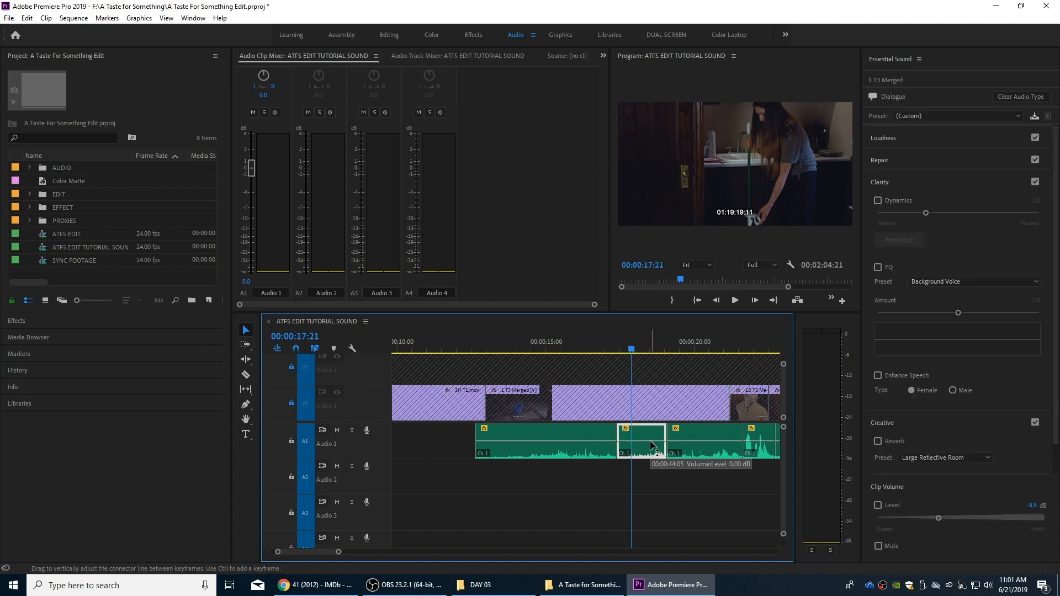
pyautogui.hotkey('ctrl', 'shift', 'a')
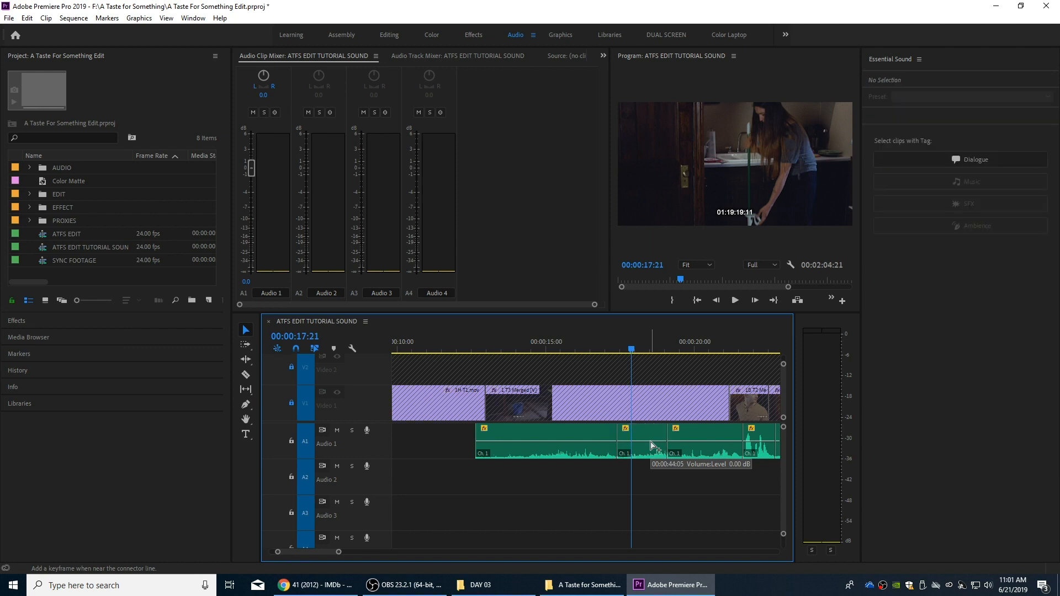
pyautogui.press('Up')
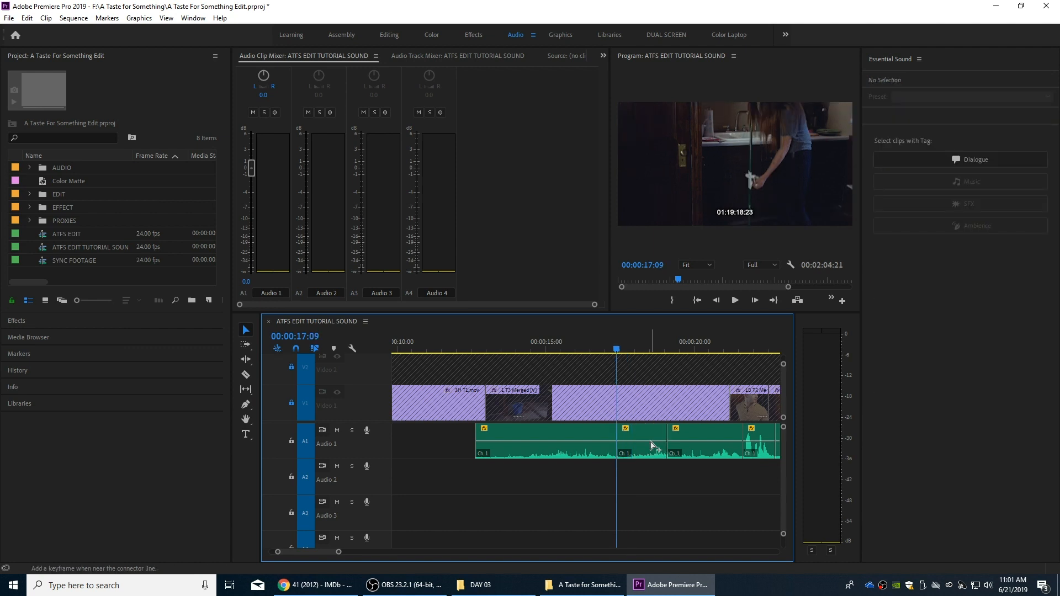
pyautogui.hotkey('ctrl', 'shift', 'd')
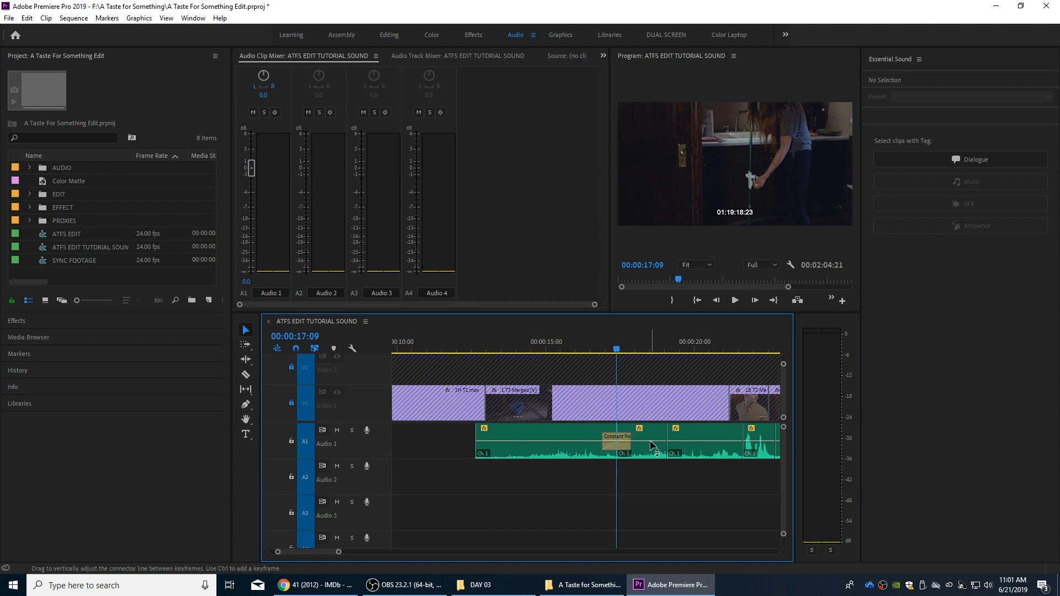
# - Play the sequence across the Audio 1 edit at 00:00:17:09 to hear the Constant Power crossfade
pyautogui.scroll(1, 649, 440)
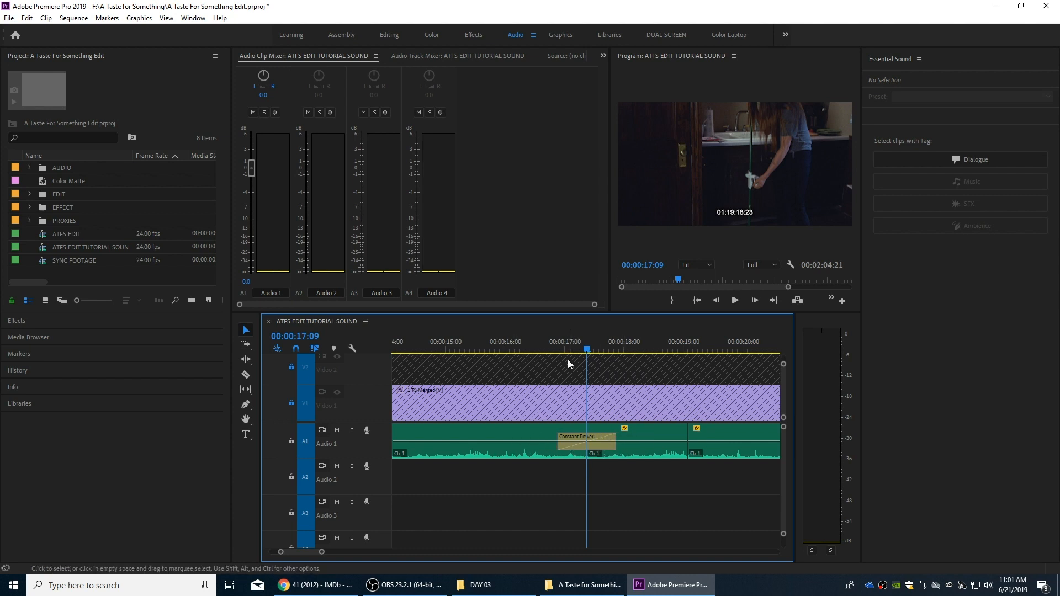
pyautogui.moveTo(544, 346); pyautogui.dragTo(522, 349)
pyautogui.press('space')
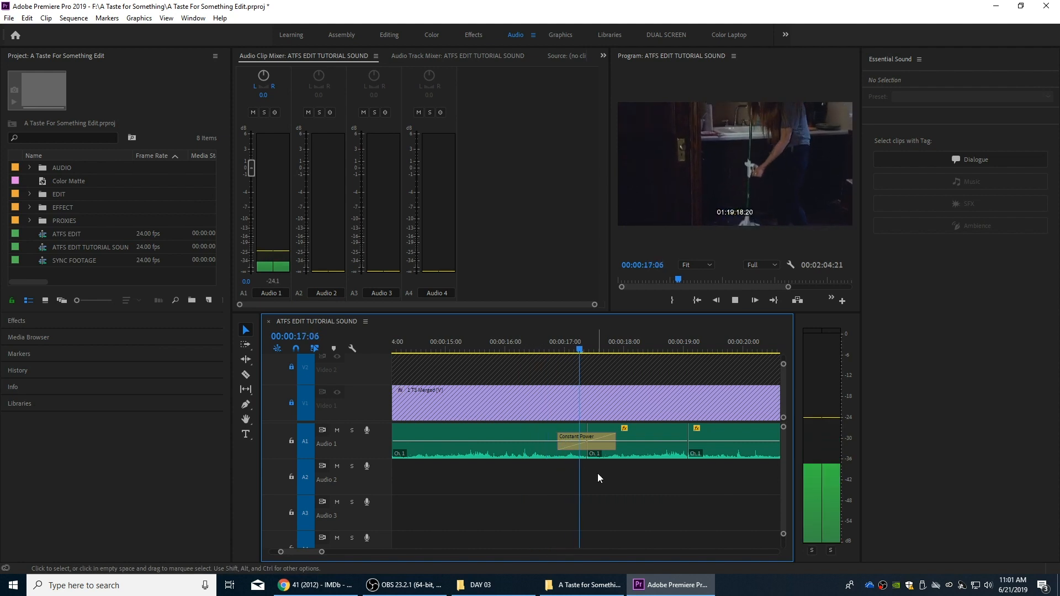
pyautogui.press('space')
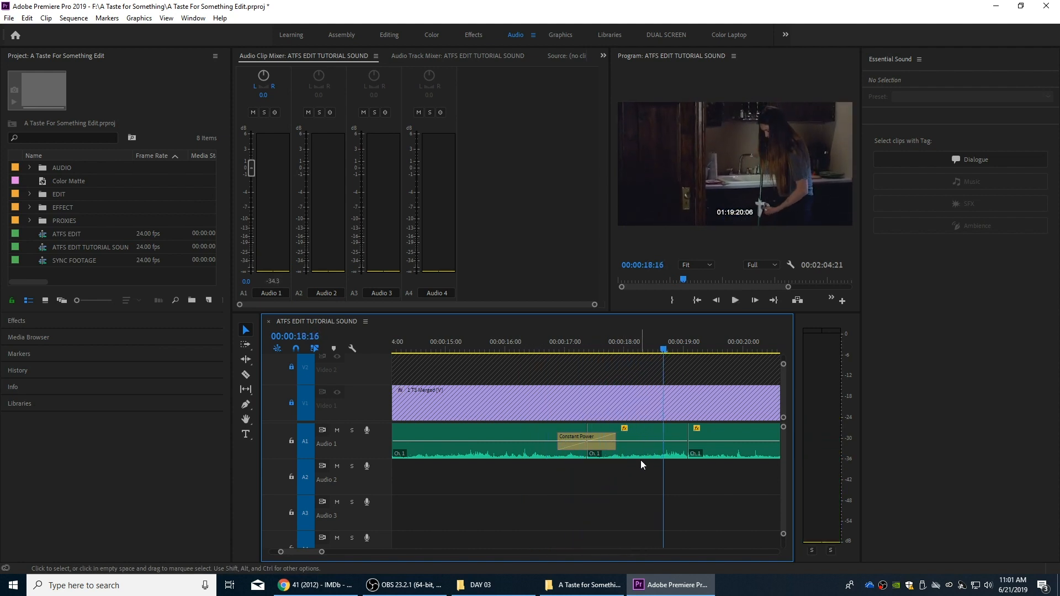
# - Shorten the Constant Power crossfade at the 00:00:17:09 edit point on Audio 1
pyautogui.click(599, 436)
pyautogui.moveTo(609, 436); pyautogui.dragTo(561, 436)
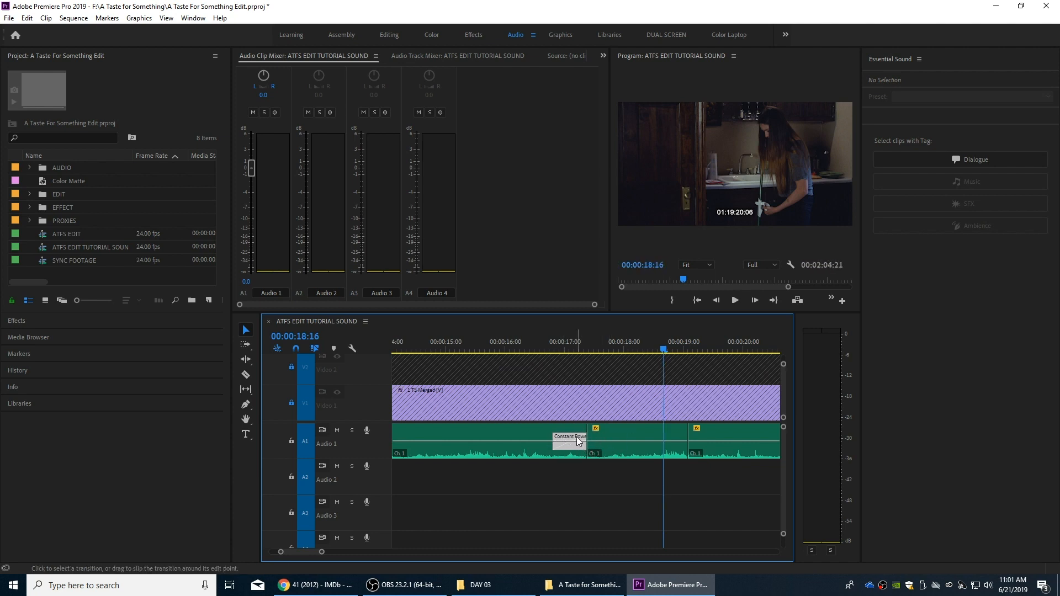
# - Slide the shortened crossfade so it starts at the 00:00:17:09 edit point, and play it back
pyautogui.moveTo(576, 436); pyautogui.dragTo(617, 429)
pyautogui.click(556, 344)
pyautogui.press('space')
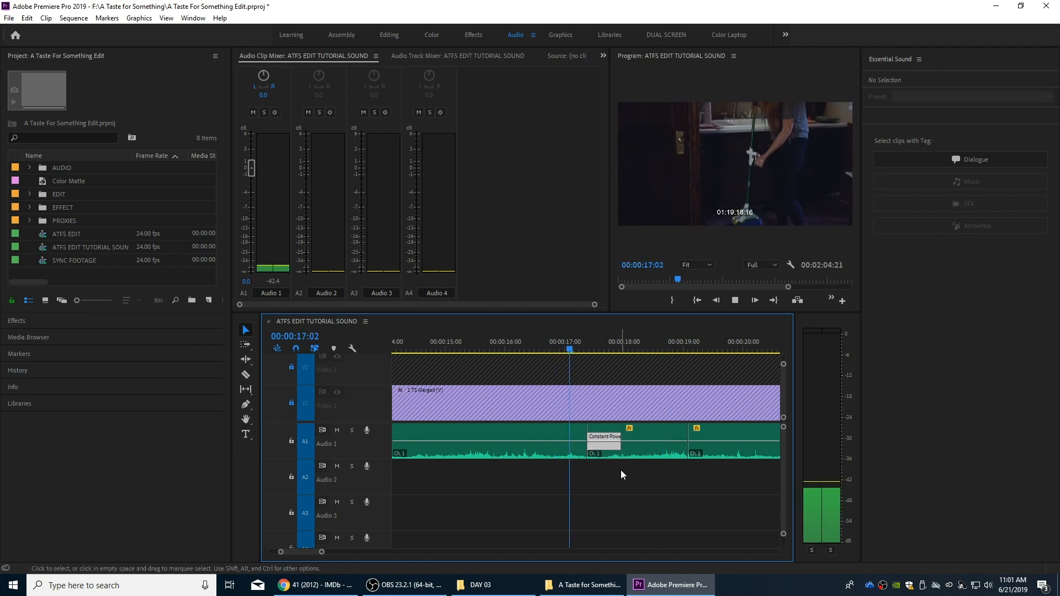
pyautogui.press('space')
# - Try extending the crossfade's end to about 00:00:18:16 within the patch clip, and play it back
pyautogui.moveTo(621, 436); pyautogui.dragTo(665, 436)
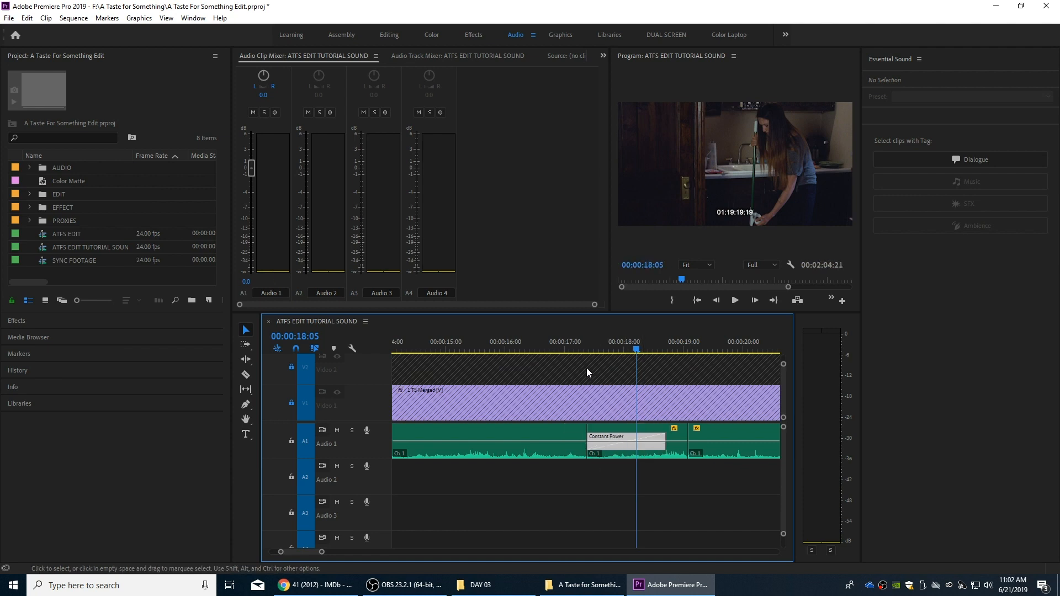
pyautogui.click(564, 343)
pyautogui.press('space')
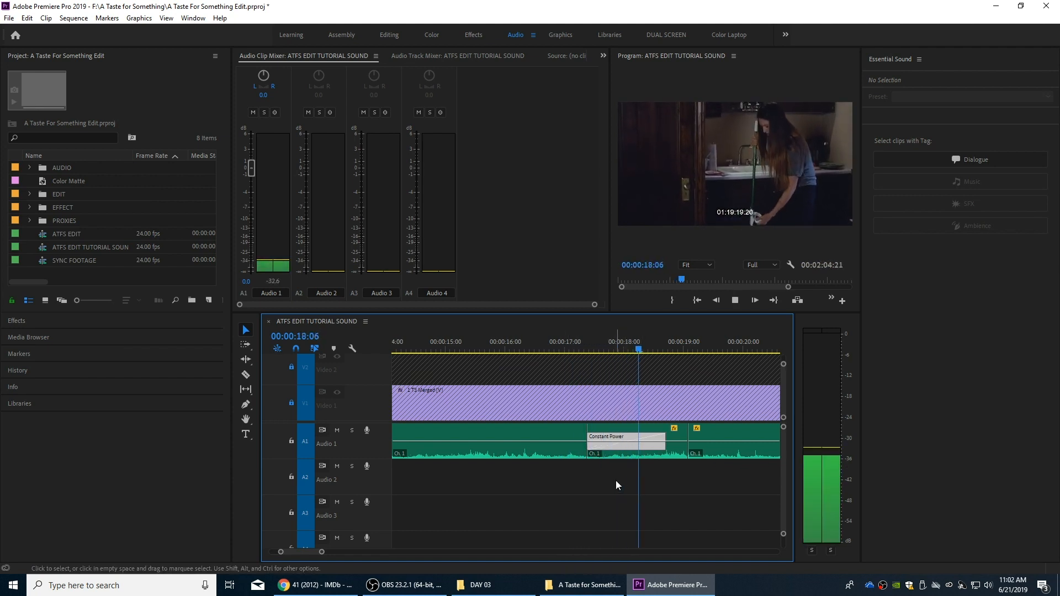
pyautogui.press('space')
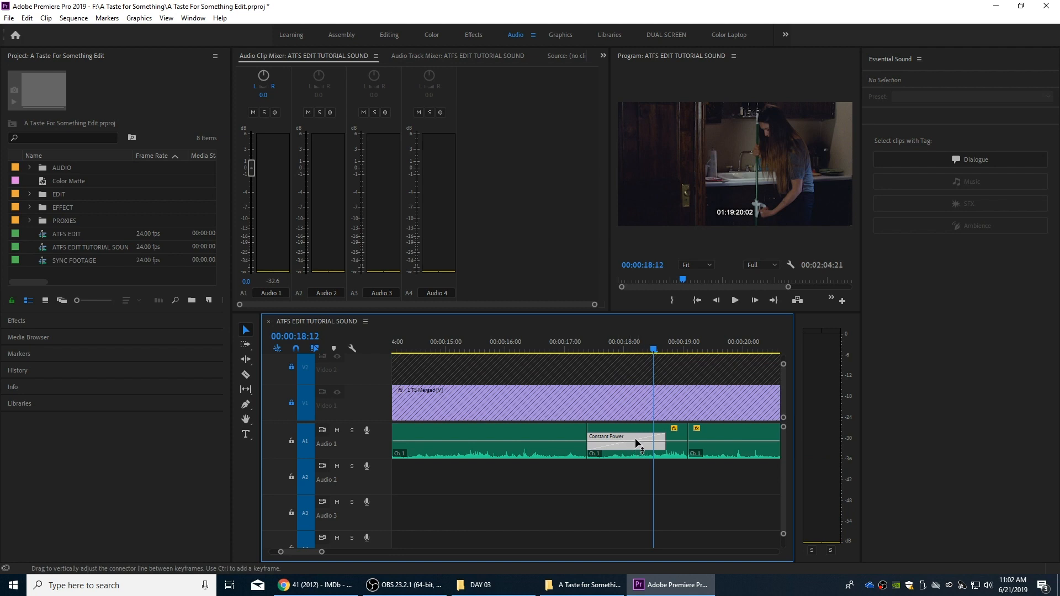
# - Undo the latest length and position changes to the crossfade at 00:00:17:09, and play the transition from 00:00:16:18
pyautogui.hotkey('ctrl', 'z')
pyautogui.hotkey('ctrl', 'z')
pyautogui.hotkey('ctrl', 'z')
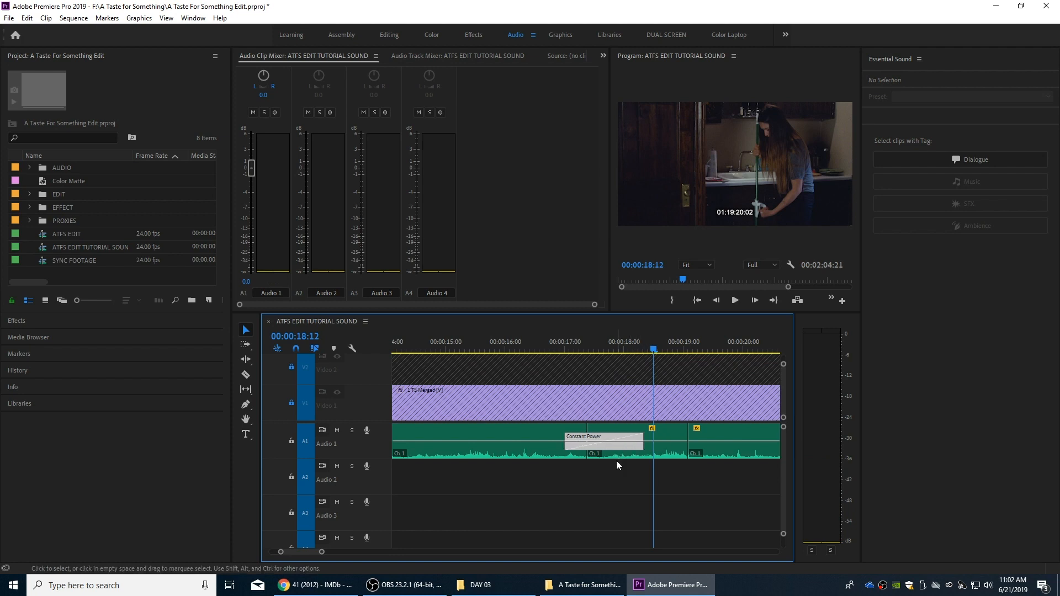
pyautogui.click(550, 345)
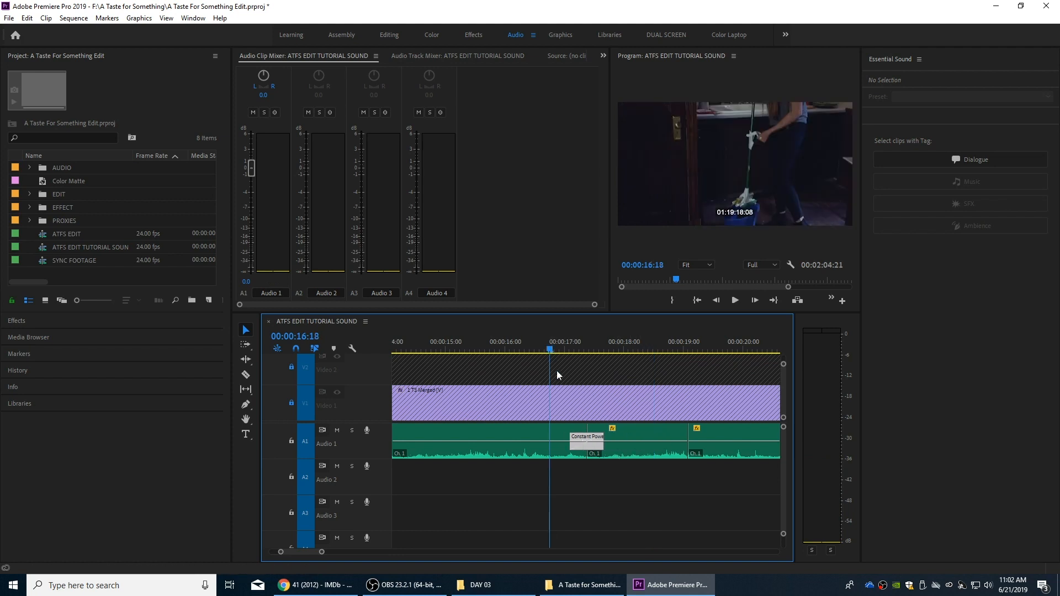
pyautogui.press('space')
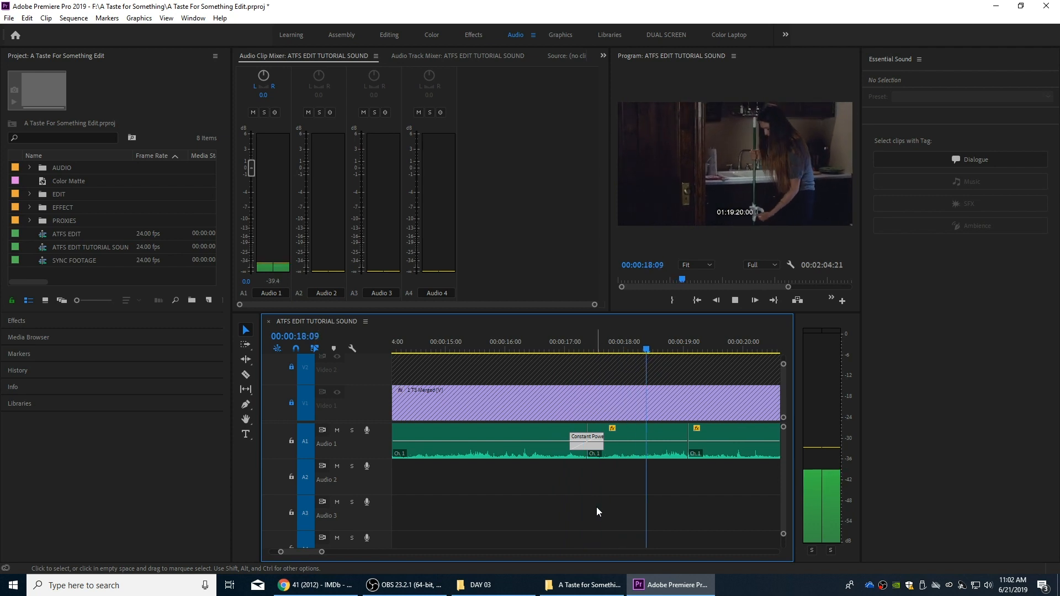
pyautogui.press('space')
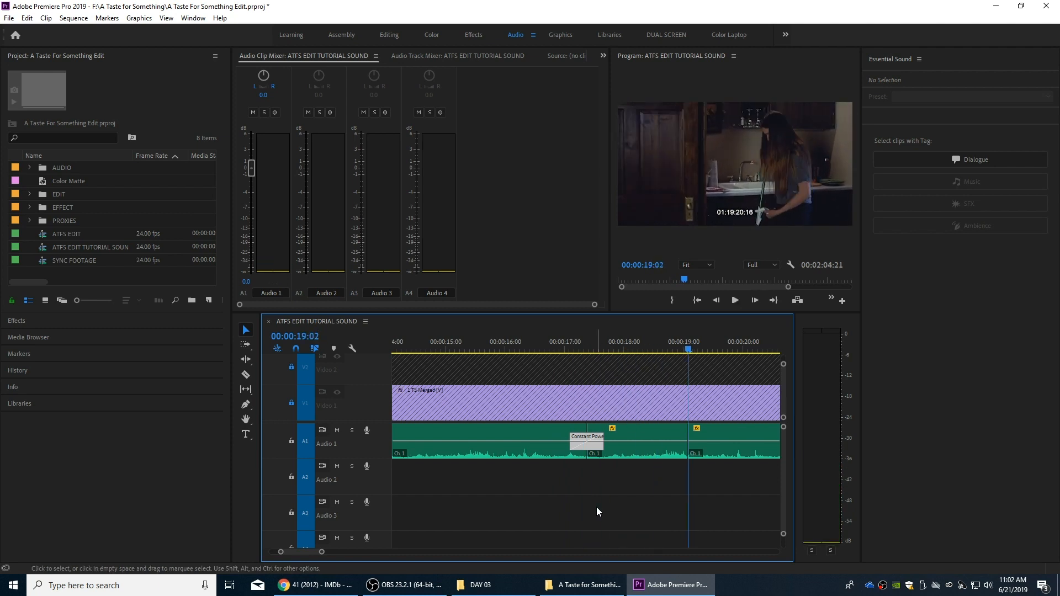
# - Apply the default Constant Power crossfade at the 00:00:19:02 edit point on Audio 1 and shorten it
pyautogui.click(640, 459)
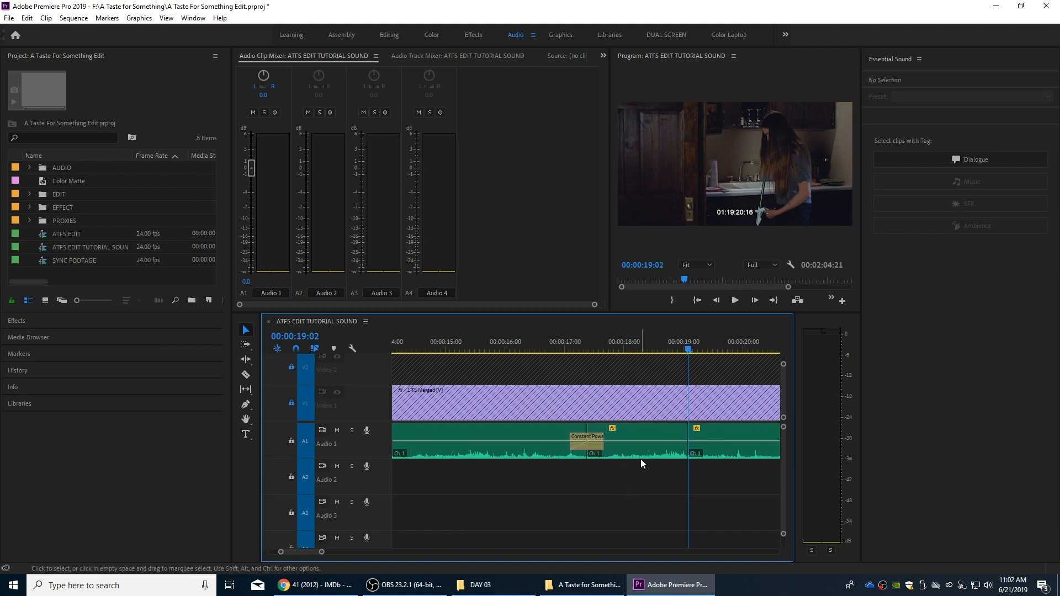
pyautogui.hotkey('ctrl', 'shift', 'd')
pyautogui.moveTo(661, 439); pyautogui.dragTo(671, 438)
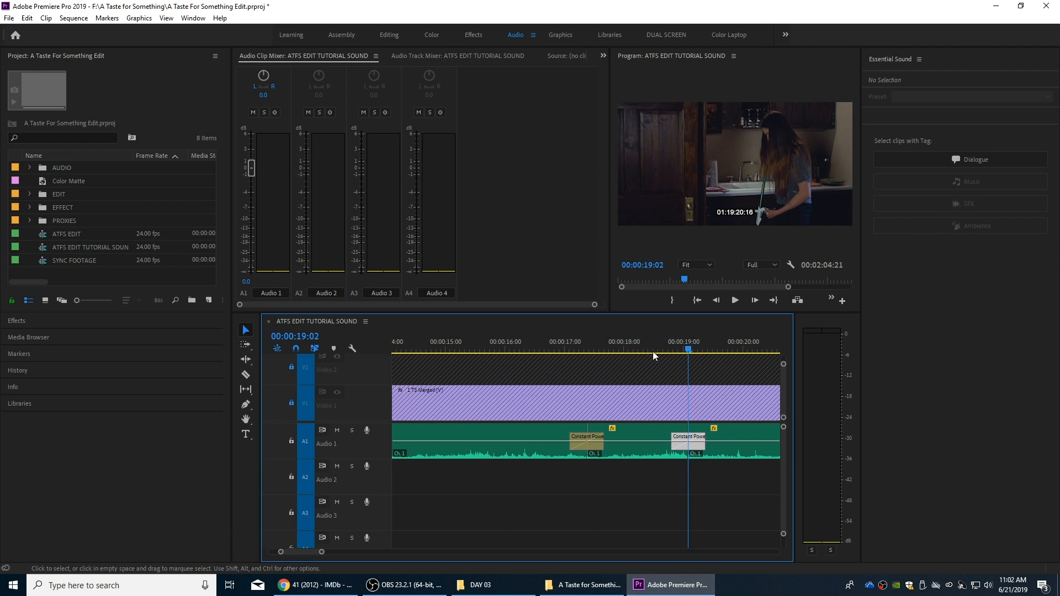
# - Play the sequence across the new crossfade at 00:00:19:02 to check the end of the patch
pyautogui.click(639, 349)
pyautogui.press('space')
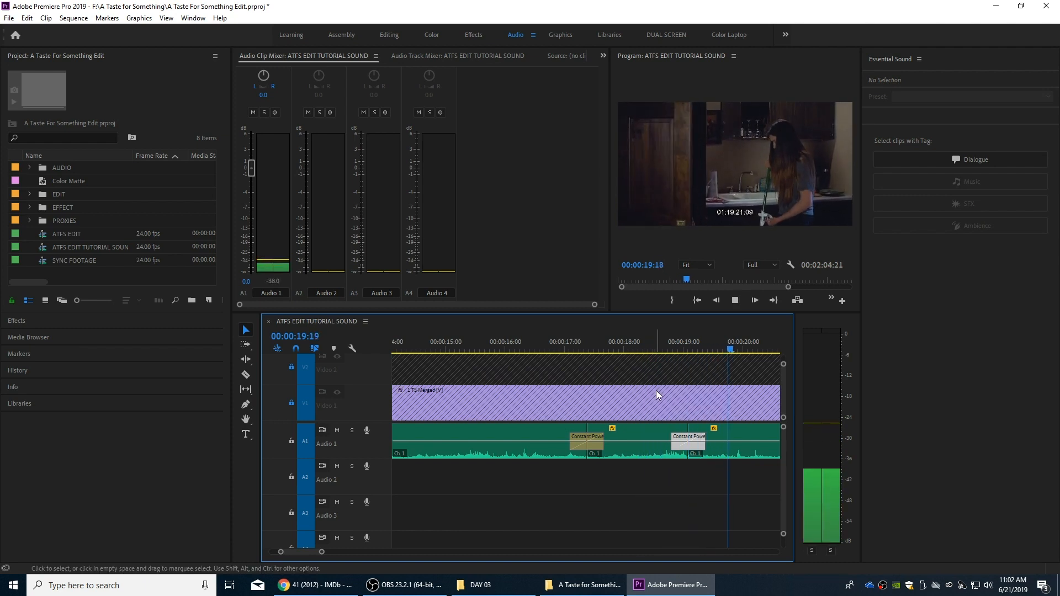
pyautogui.press('space')
# - Apply the default Constant Power crossfade to the start of the first Audio 1 clip at 00:00:12:15, and play it back
pyautogui.press('-')
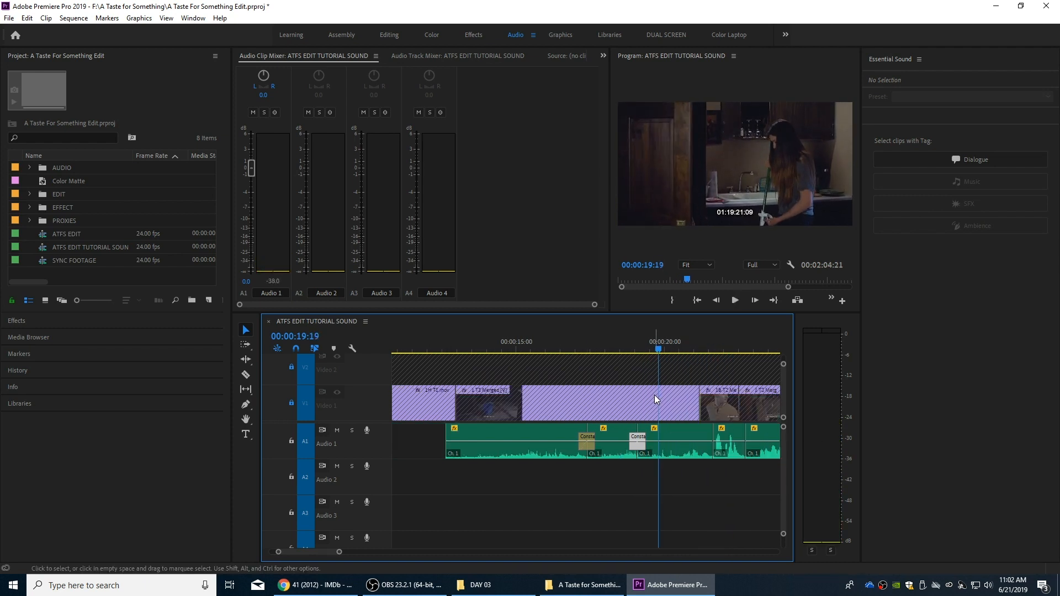
pyautogui.press('-')
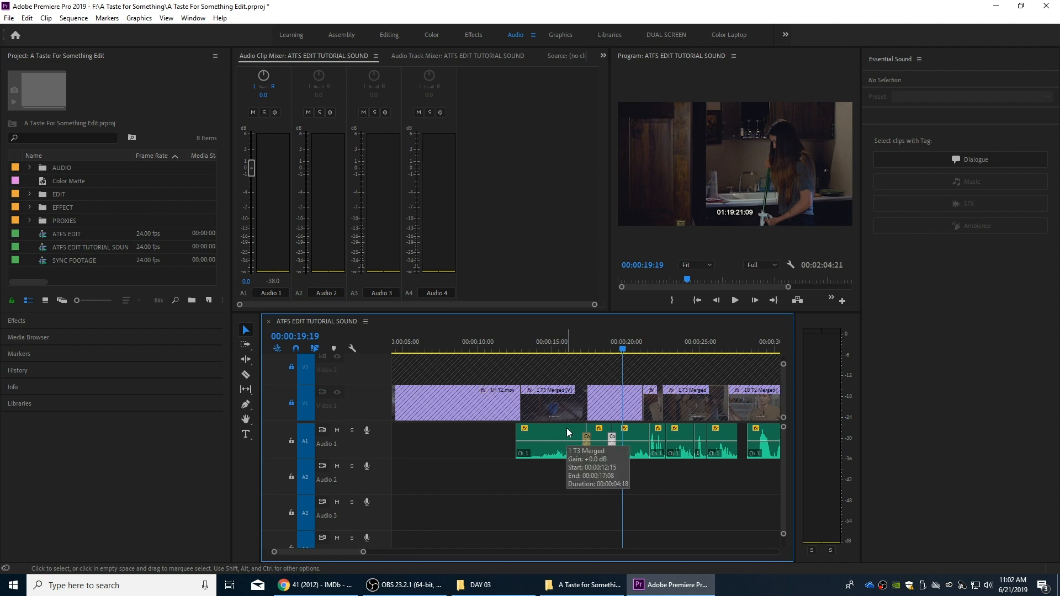
pyautogui.press('Up')
pyautogui.press('Up')
pyautogui.press('Up')
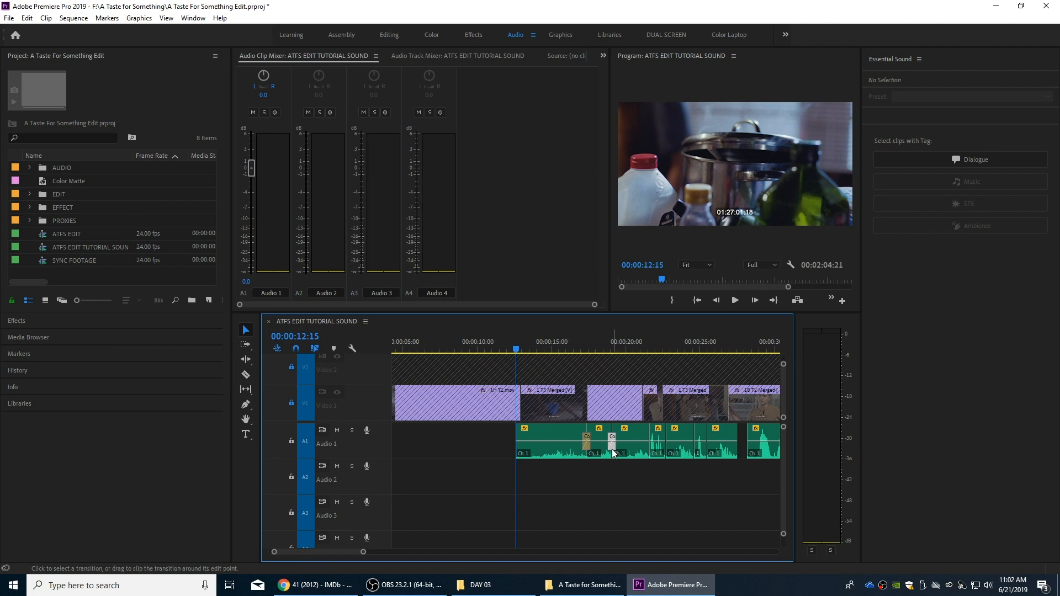
pyautogui.click(614, 476)
pyautogui.hotkey('ctrl', 'shift', 'd')
pyautogui.press('space')
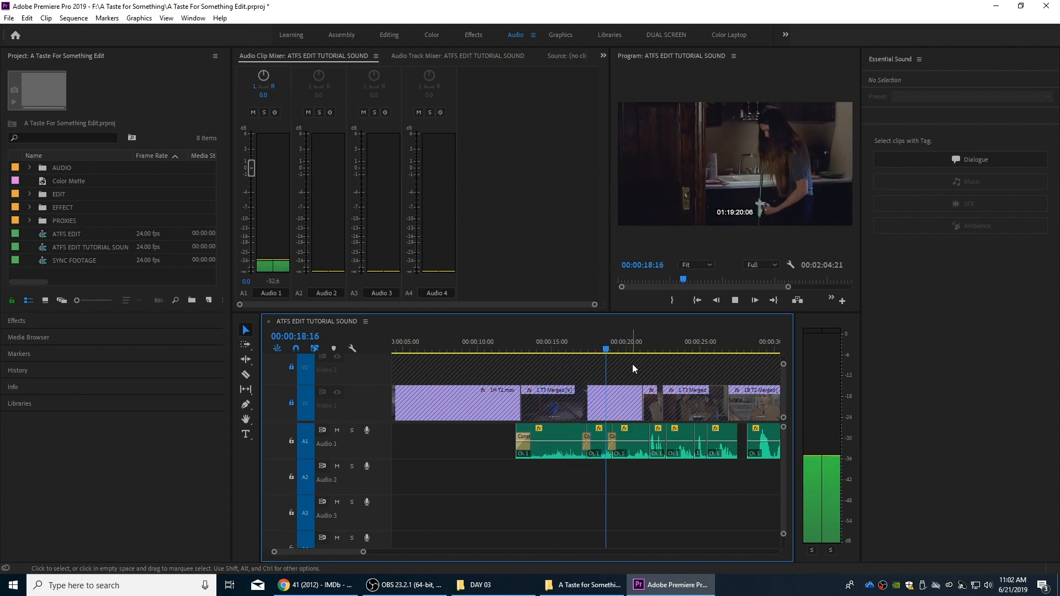
pyautogui.press('space')
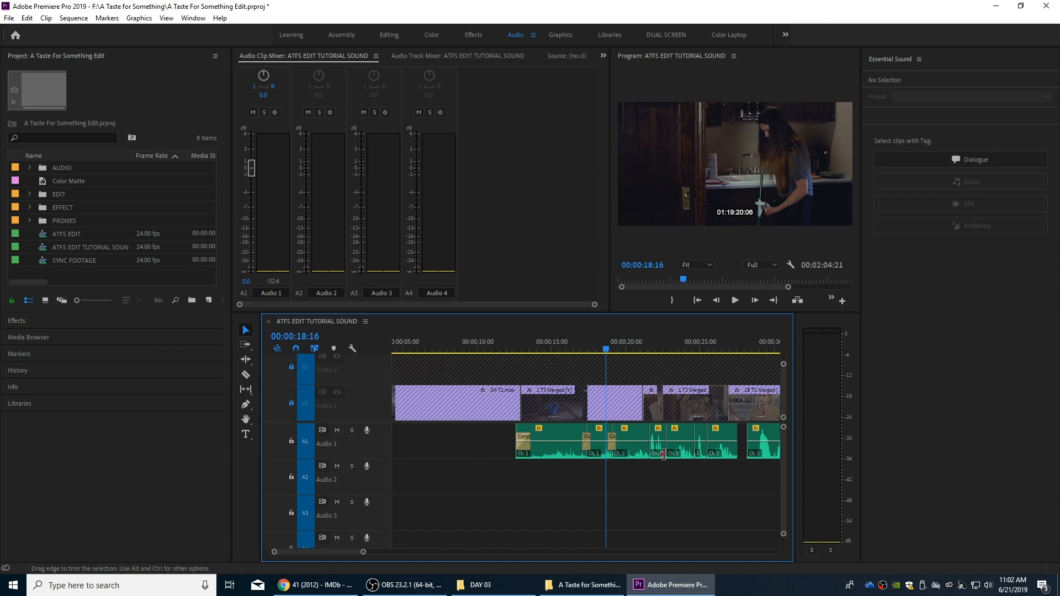
# - Play the sequence from 00:00:26:14 across the next gap on Audio 1 to hear the sound drop out
pyautogui.click(724, 345)
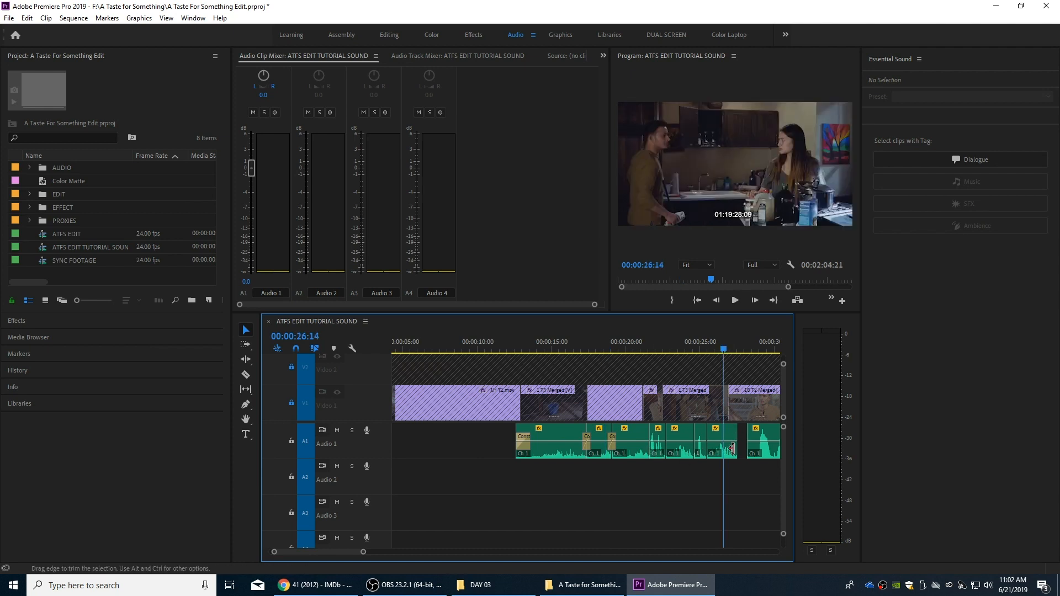
pyautogui.press('space')
pyautogui.press('space')
pyautogui.press('space')
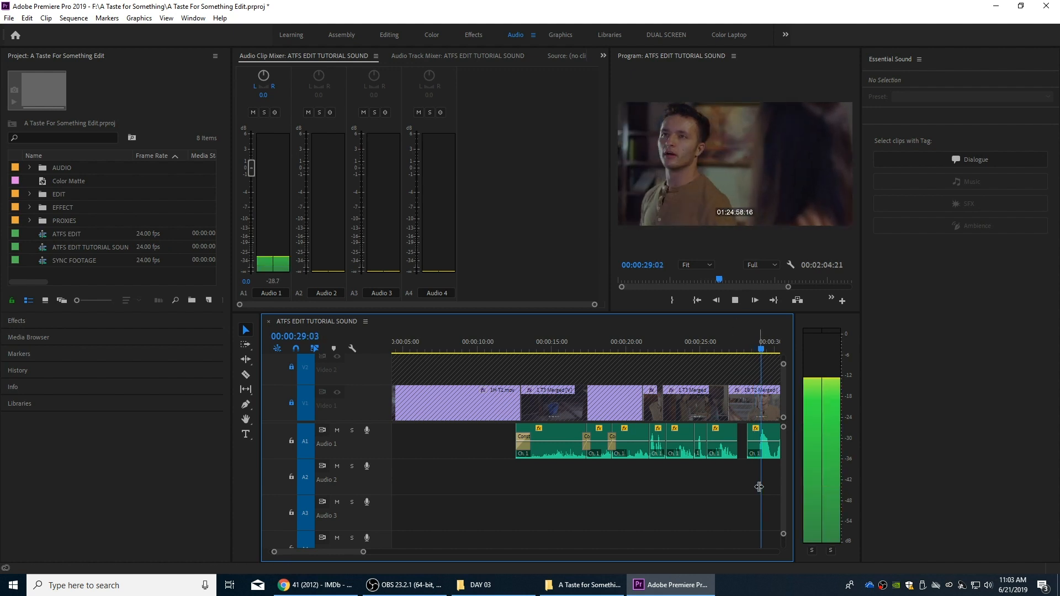
pyautogui.press('space')
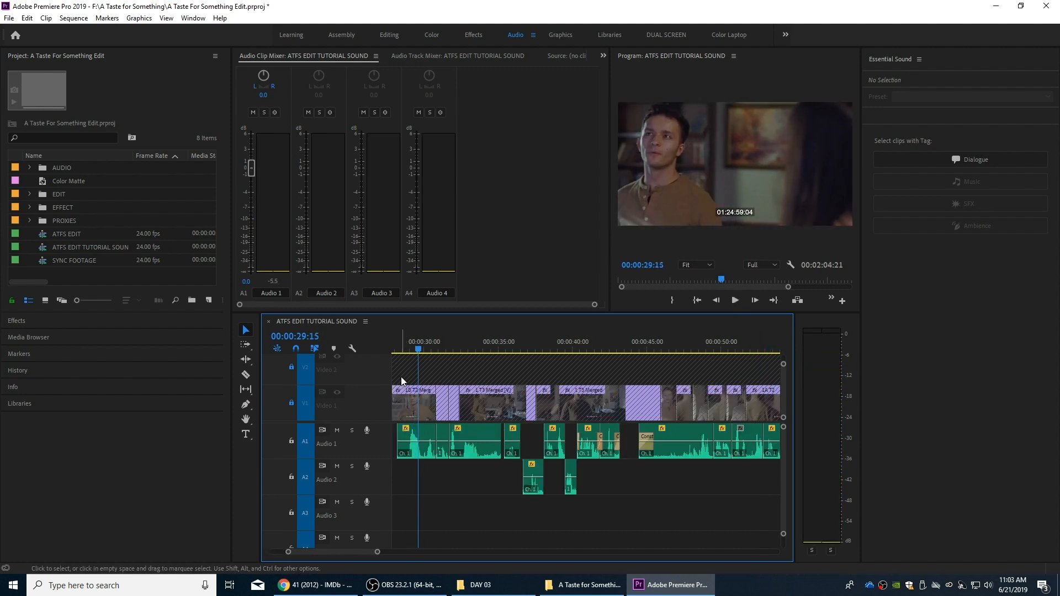
# - Tag the first Audio 1 clip, 1 T3 Merged, as Dialogue in Essential Sound
pyautogui.press('Up')
pyautogui.press('Up')
pyautogui.press('Up')
pyautogui.press('Up')
pyautogui.press('Up')
pyautogui.press('Up')
pyautogui.press('Up')
pyautogui.press('Up')
pyautogui.press('Up')
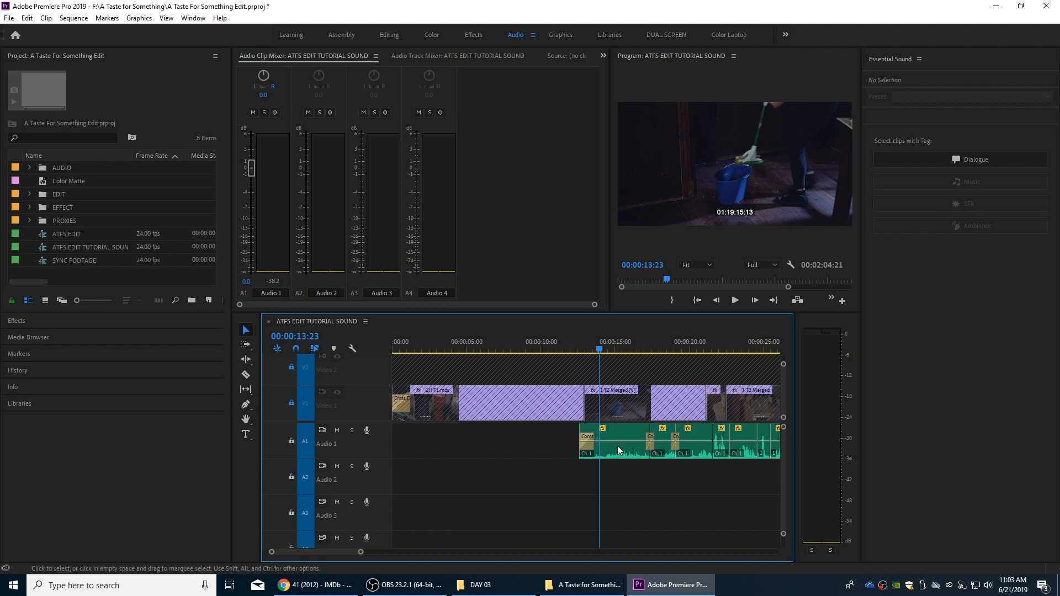
pyautogui.click(605, 436)
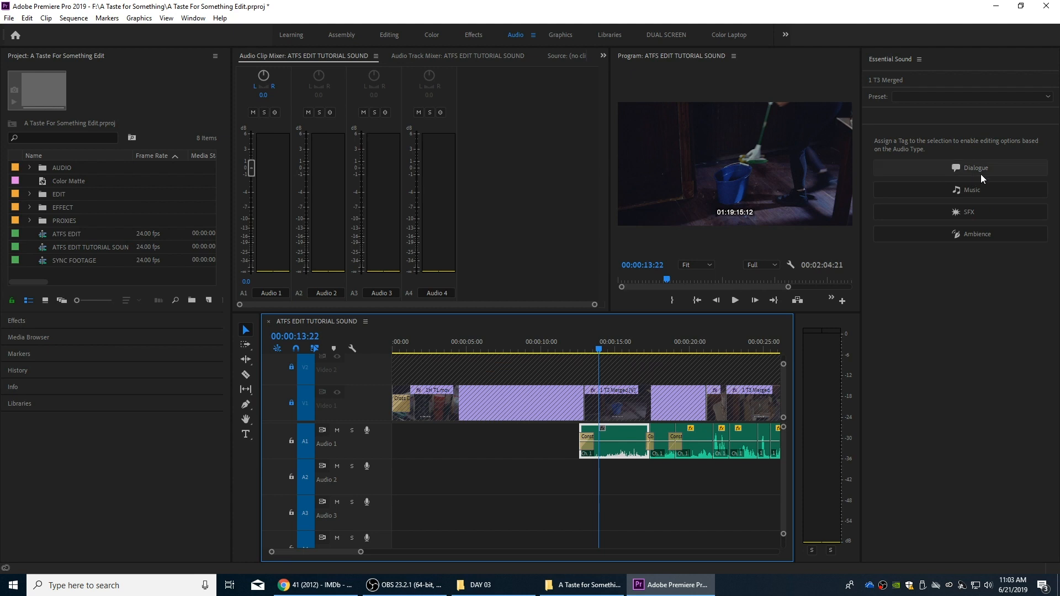
pyautogui.press('-')
pyautogui.press('=')
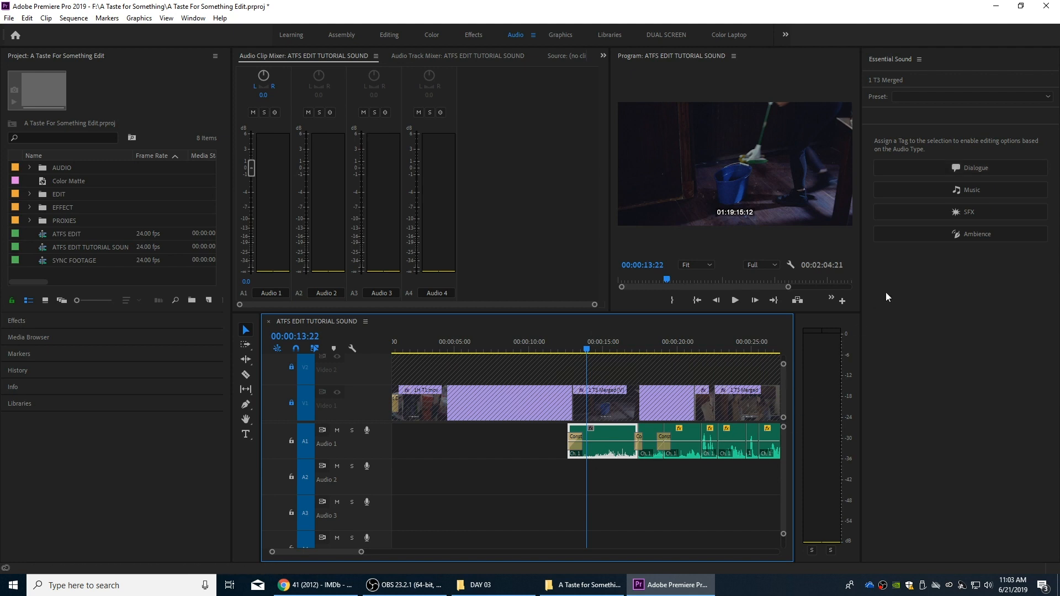
pyautogui.click(973, 167)
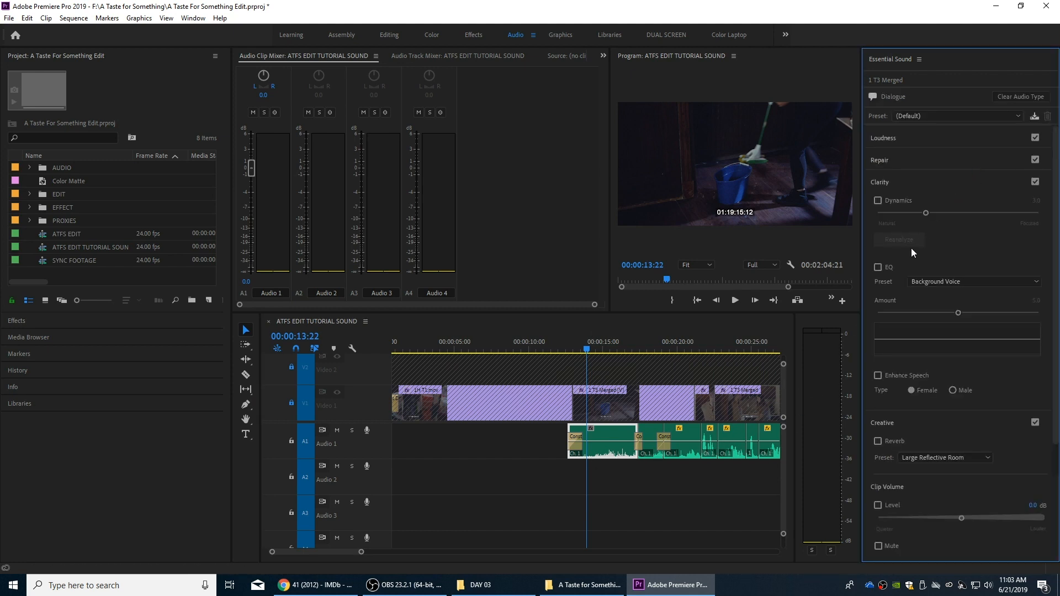
# - Auto-match the loudness of the 1 T3 Merged dialogue clip and play it back
pyautogui.click(897, 138)
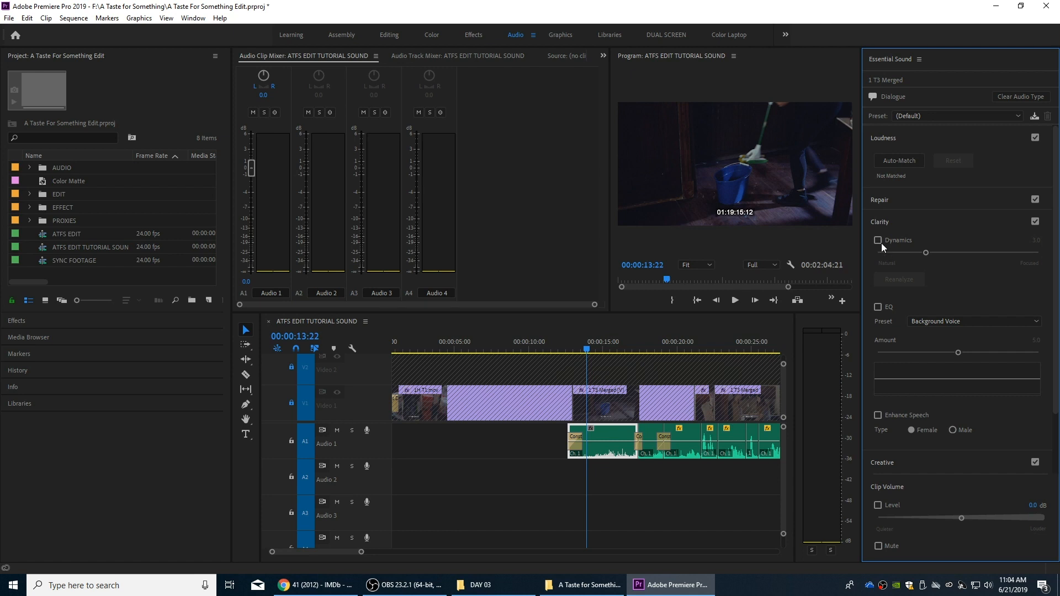
pyautogui.click(899, 160)
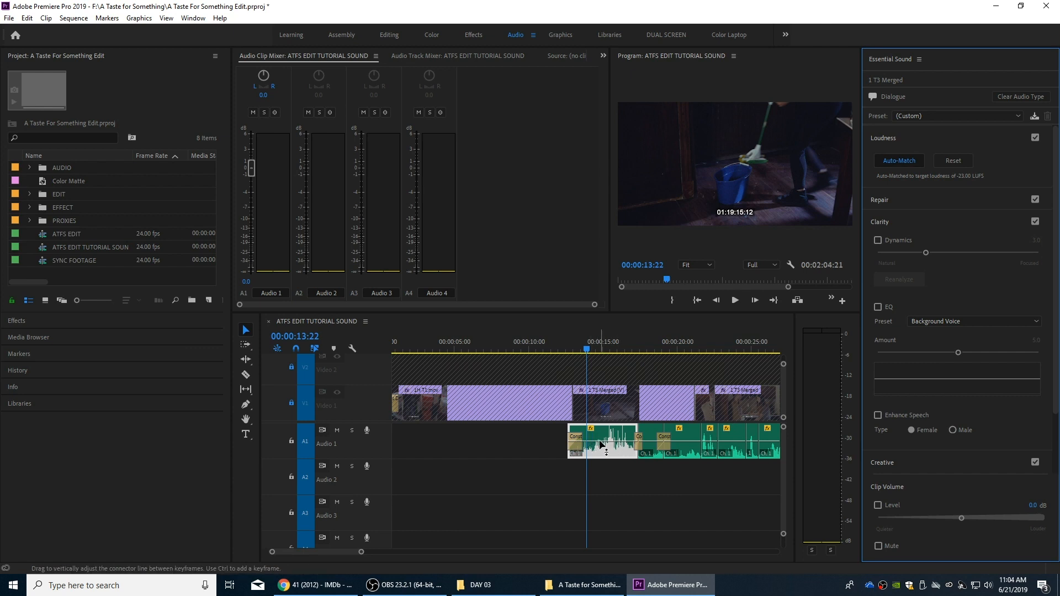
pyautogui.click(595, 347)
pyautogui.press('space')
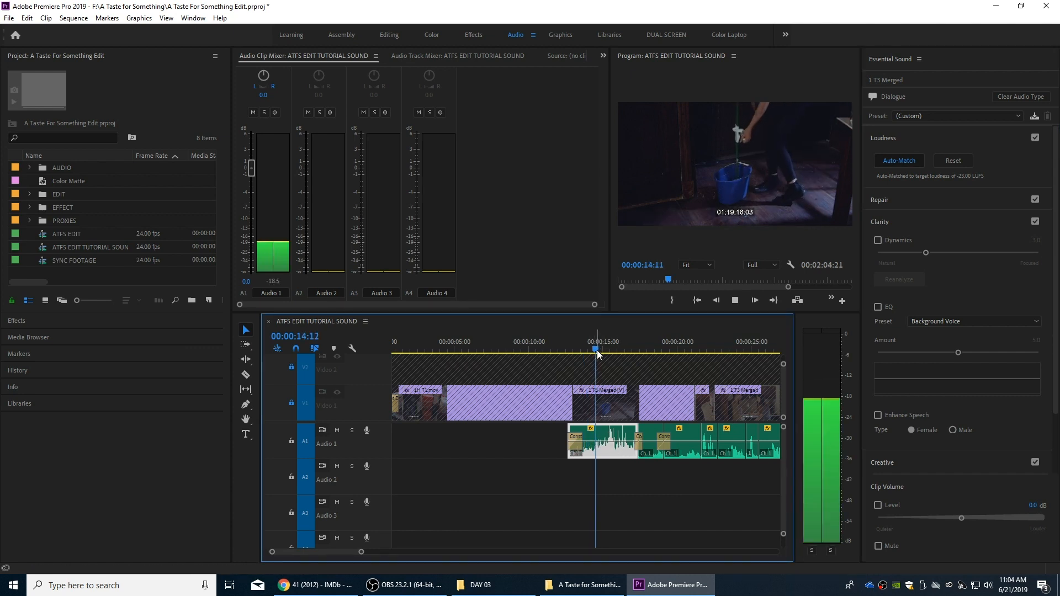
pyautogui.press('space')
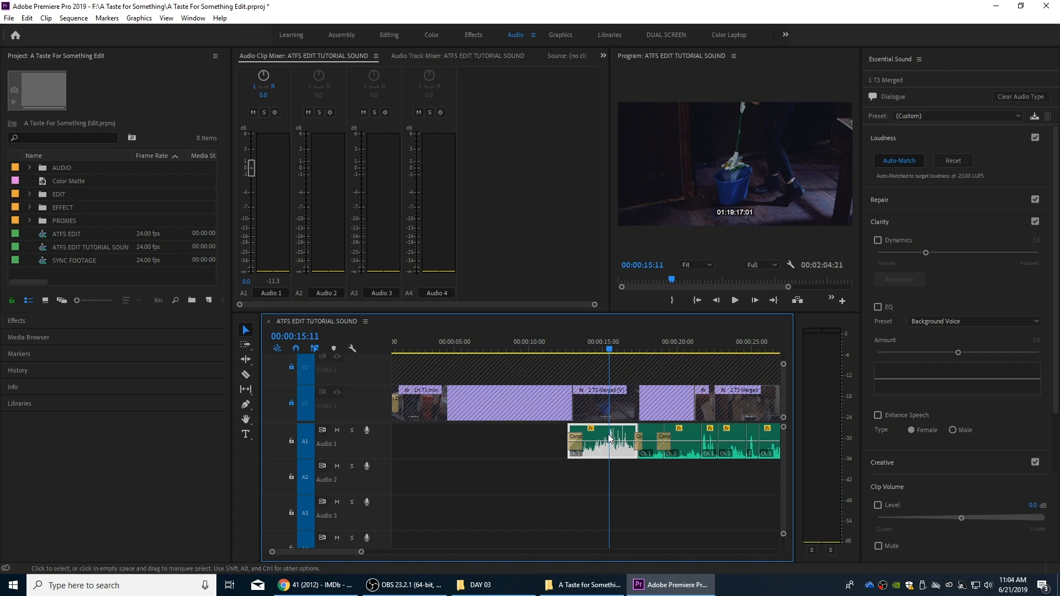
# - Adjust the audio gain of the first 1 T3 Merged clip by -10 dB and return the playhead to about 00:00:14:01
pyautogui.press('g')
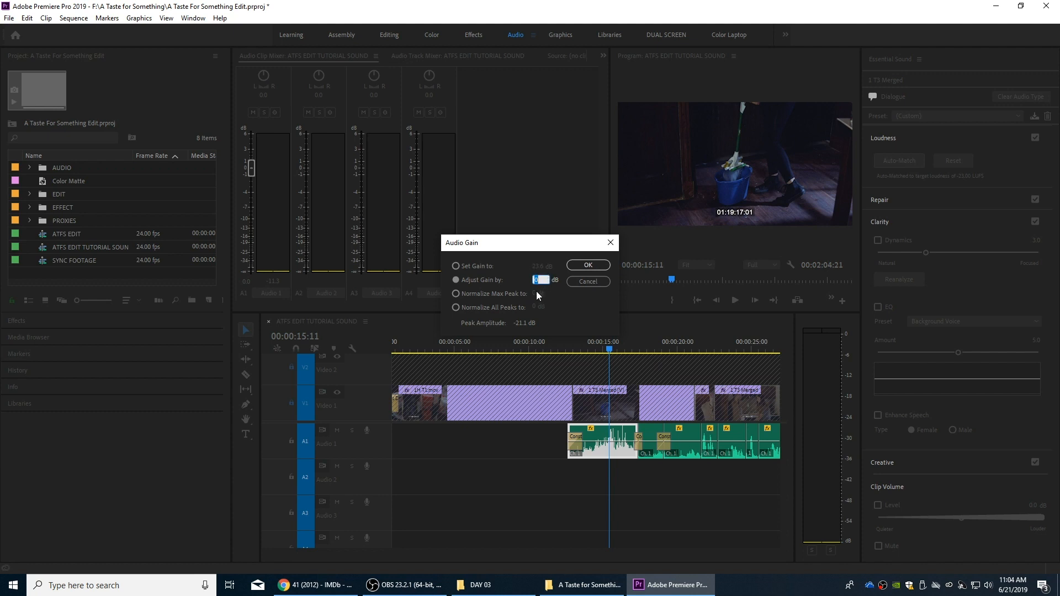
pyautogui.press('Return')
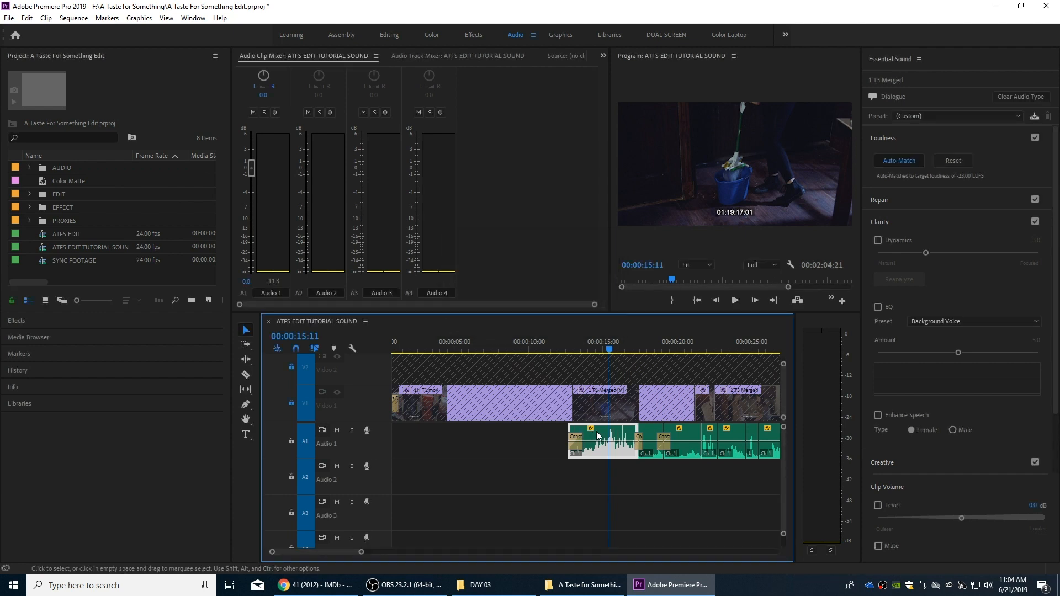
pyautogui.press('g')
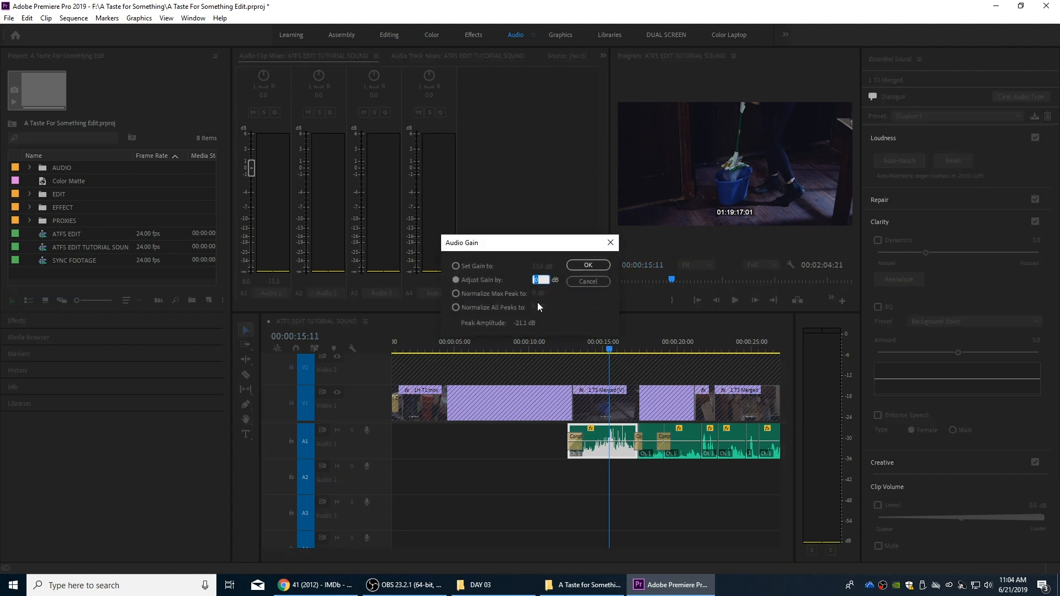
pyautogui.write('-10')
pyautogui.press('Return')
pyautogui.click(587, 345)
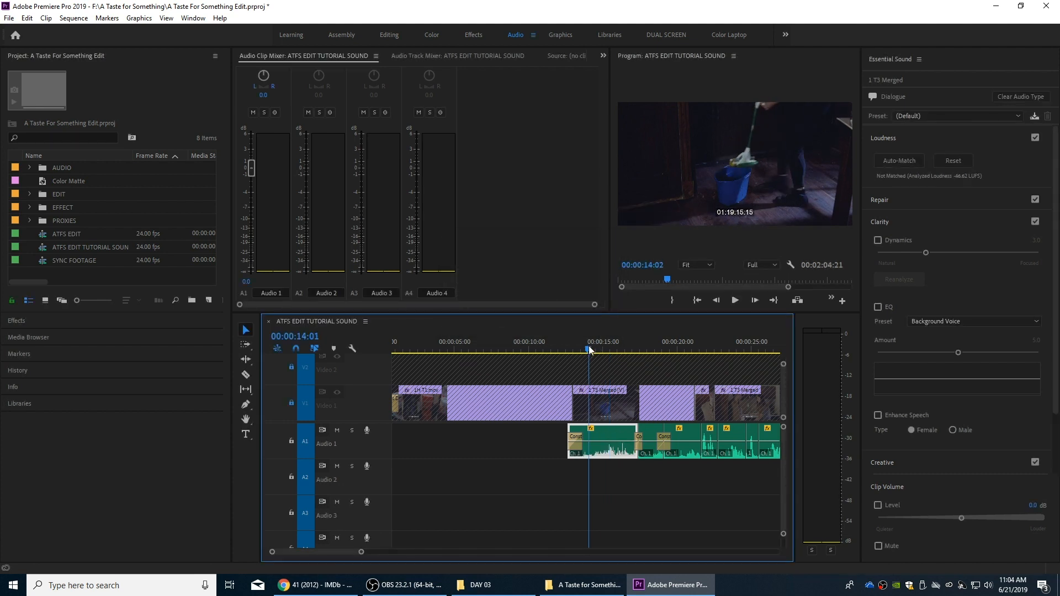
# - Play back the first Audio 1 clip from 00:00:14:01 and replay its louder section around 00:00:16
pyautogui.press('space')
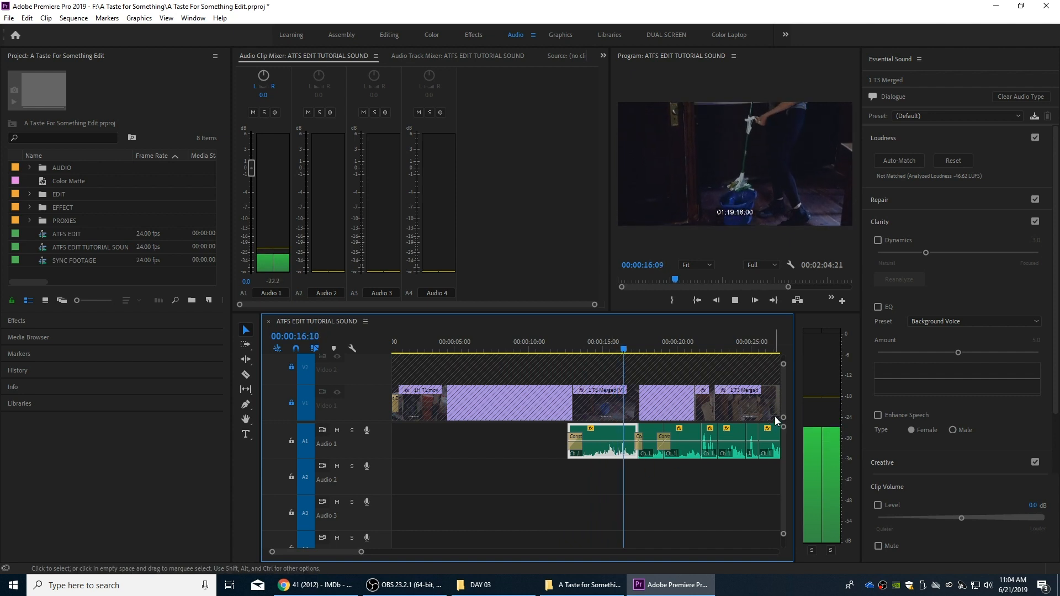
pyautogui.press('space')
pyautogui.click(616, 346)
pyautogui.press('space')
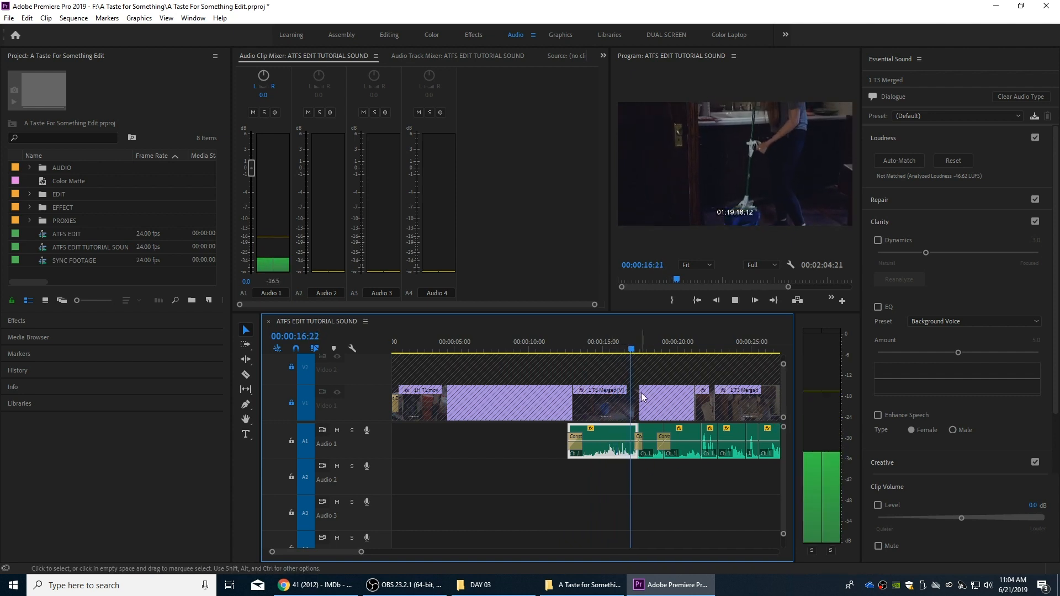
pyautogui.click(612, 349)
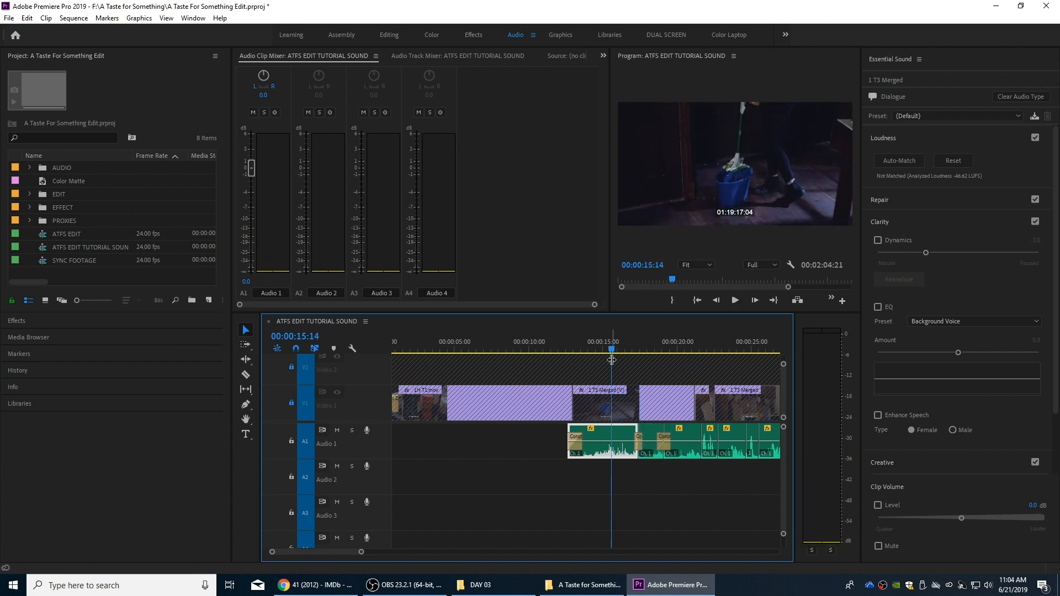
# - Enable Reduce Rumble at 2.4 in the Repair settings of the first Audio 1 clip and play the clip back
pyautogui.press('=')
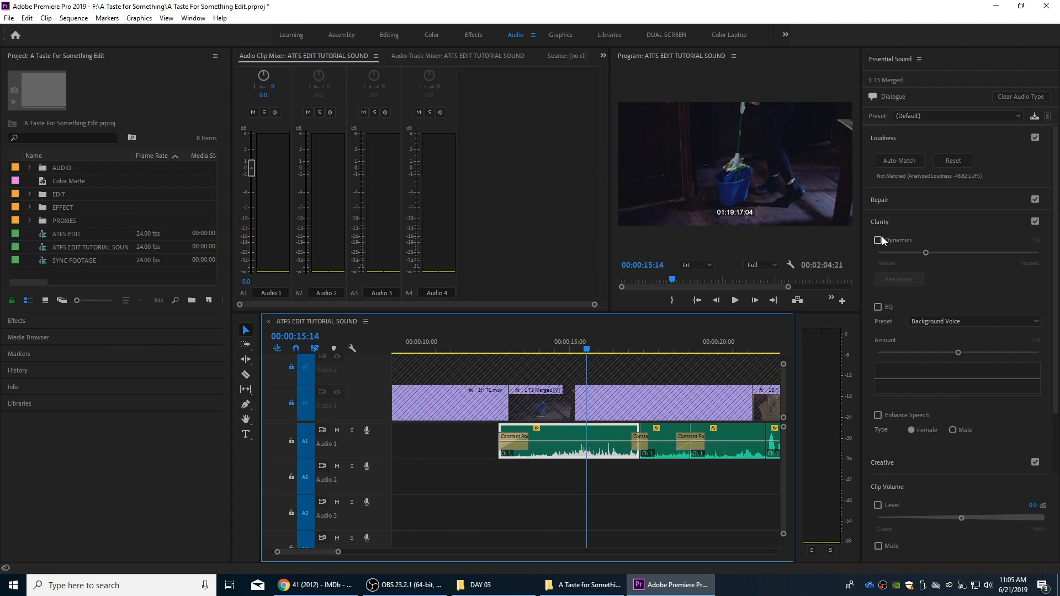
pyautogui.click(926, 203)
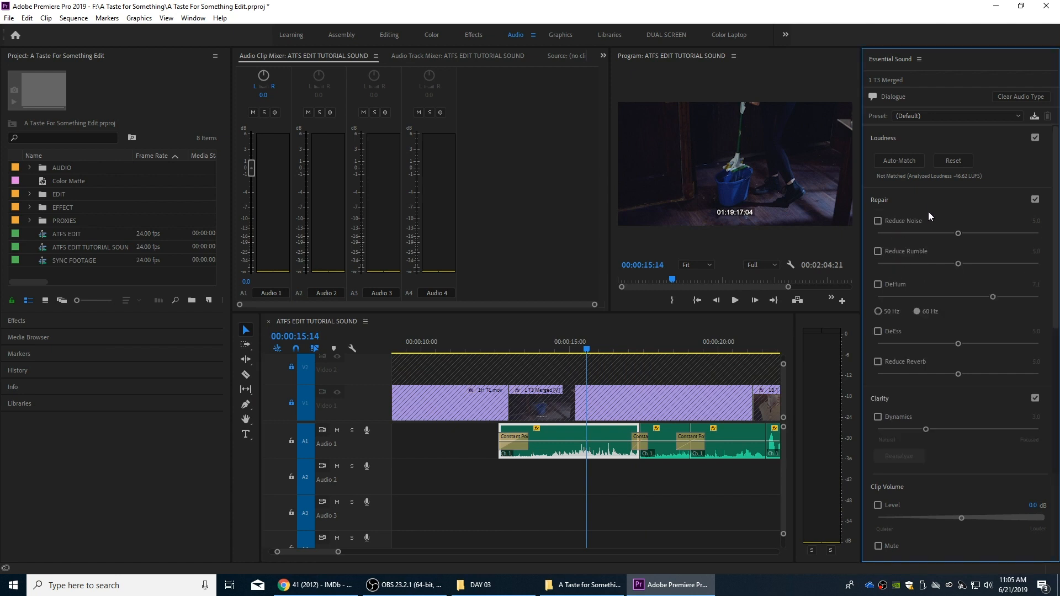
pyautogui.click(878, 250)
pyautogui.click(547, 343)
pyautogui.press('space')
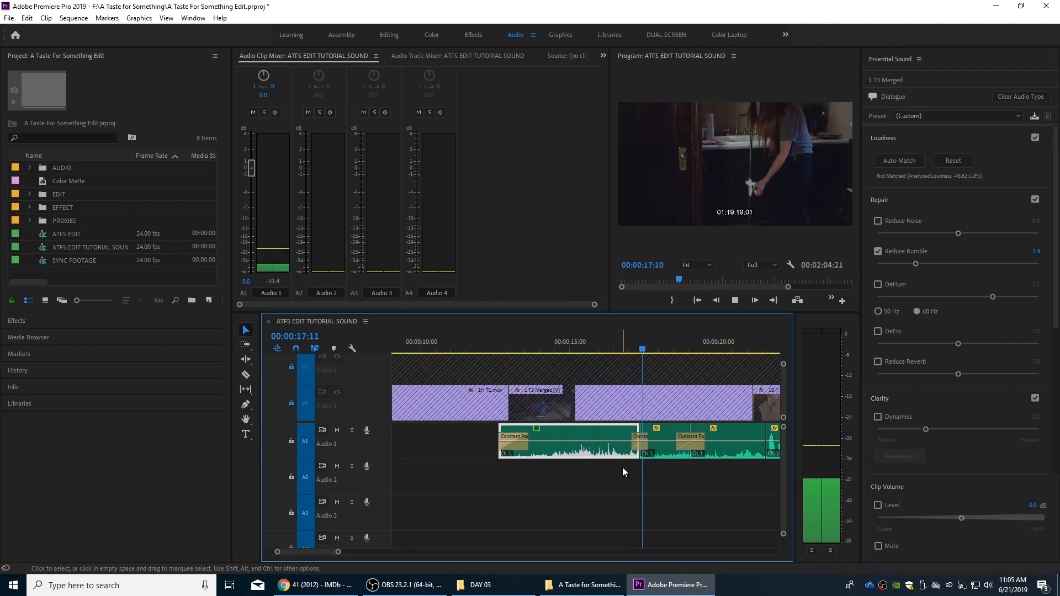
pyautogui.press('space')
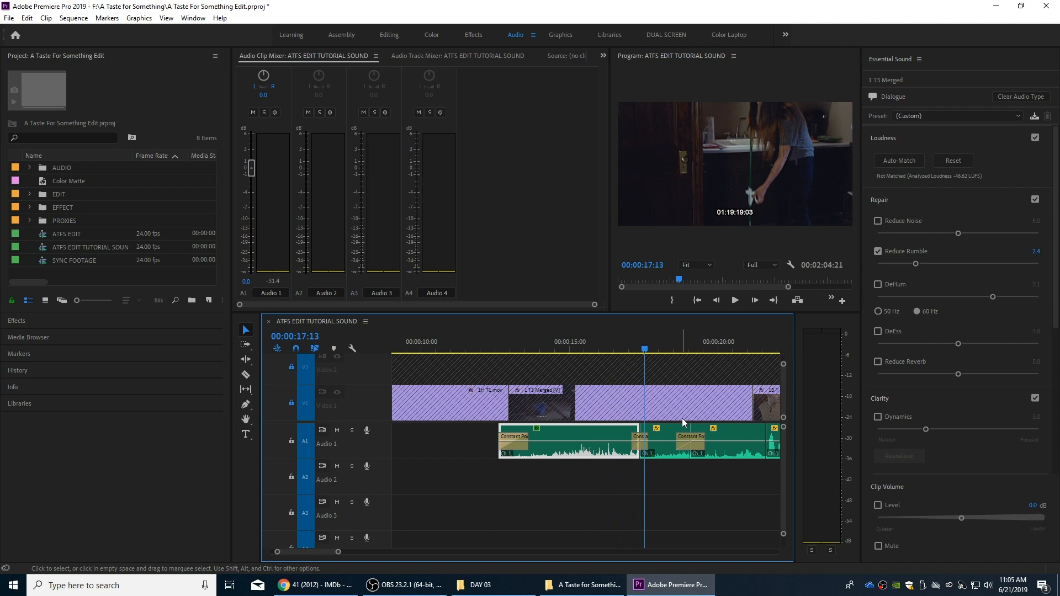
# - Retag the short second Audio 1 clip as Dialogue and auto-match its loudness
pyautogui.click(674, 448)
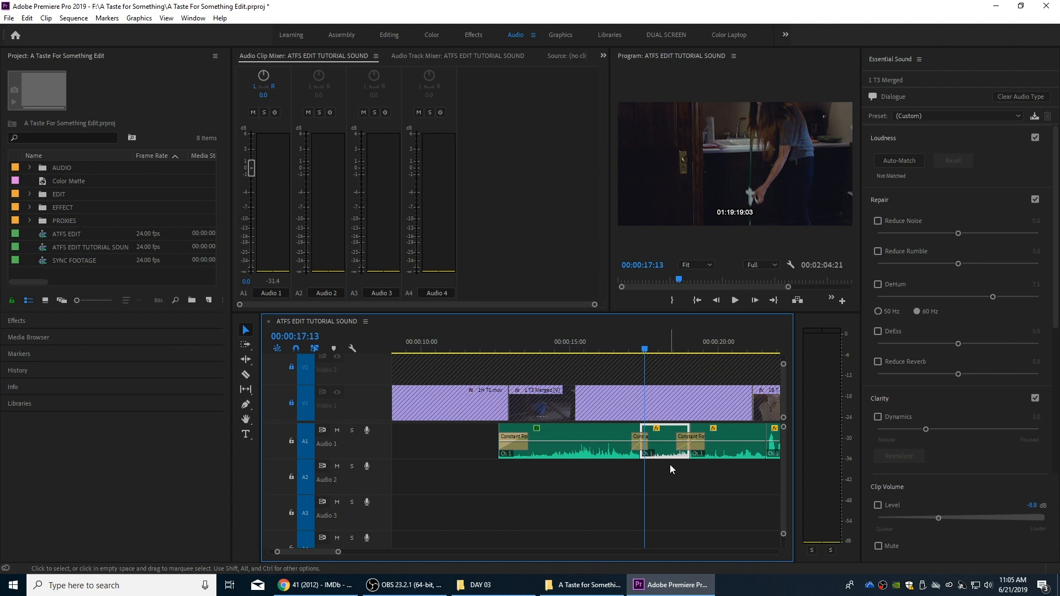
pyautogui.press('space')
pyautogui.press('space')
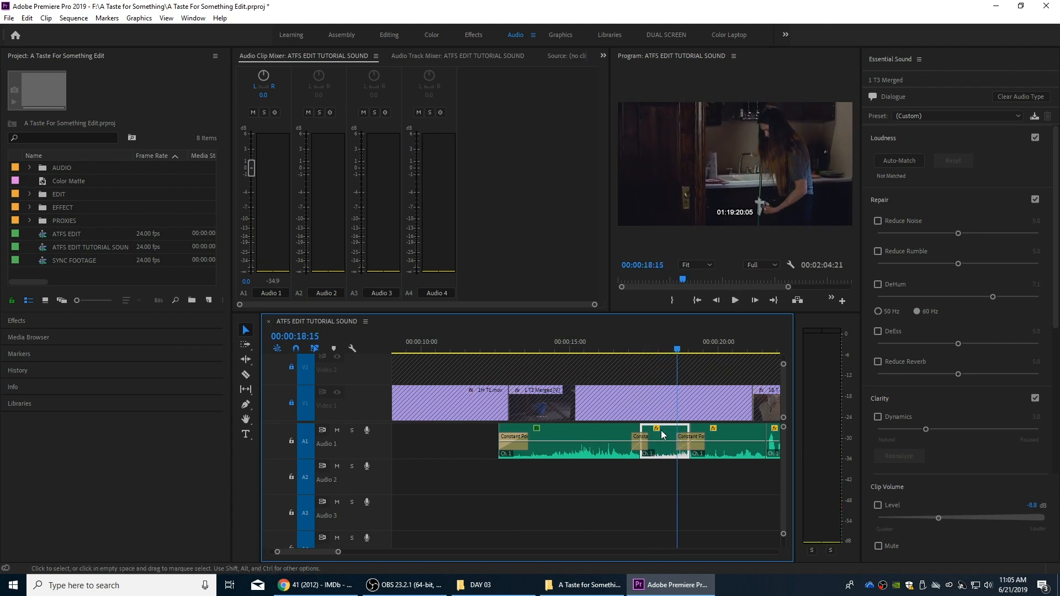
pyautogui.hotkey('ctrl', 'z')
pyautogui.click(952, 166)
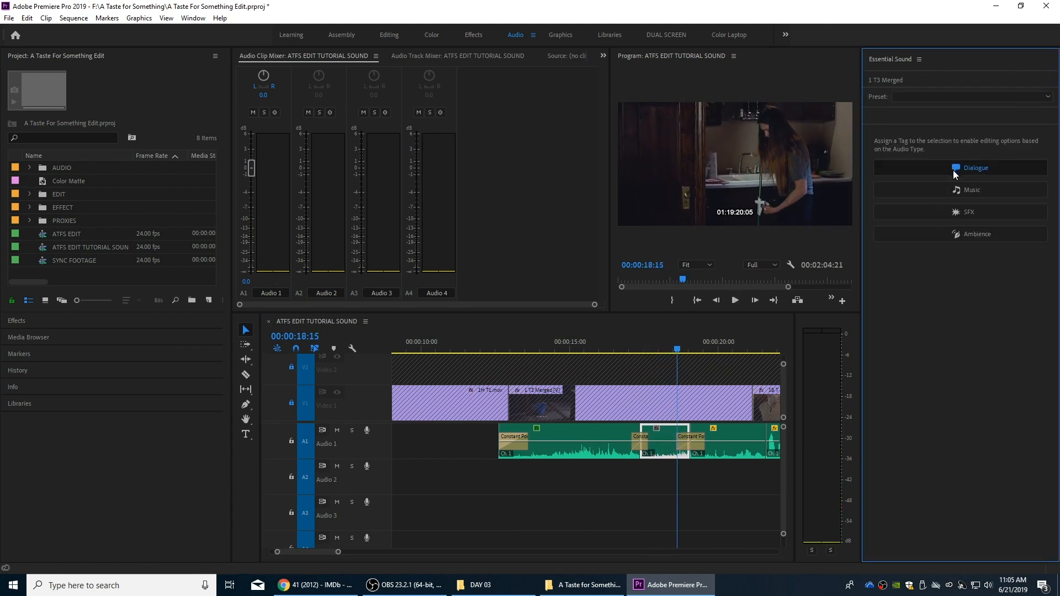
pyautogui.click(892, 159)
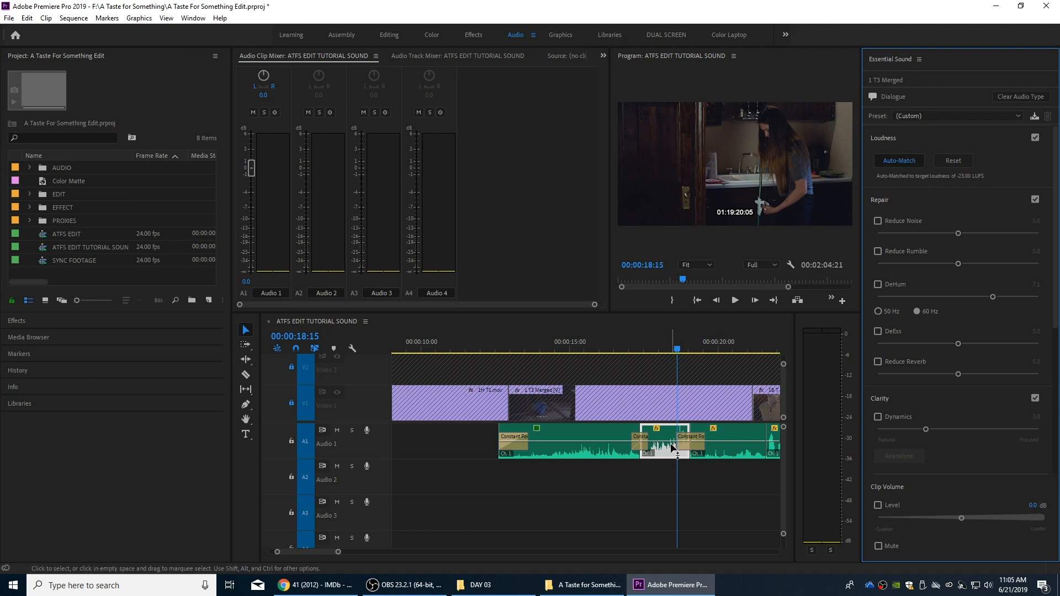
# - Adjust the audio gain of the second Audio 1 clip by -16 dB and play the sequence from 00:00:17:03
pyautogui.click(686, 434)
pyautogui.write('g')
pyautogui.write('-16')
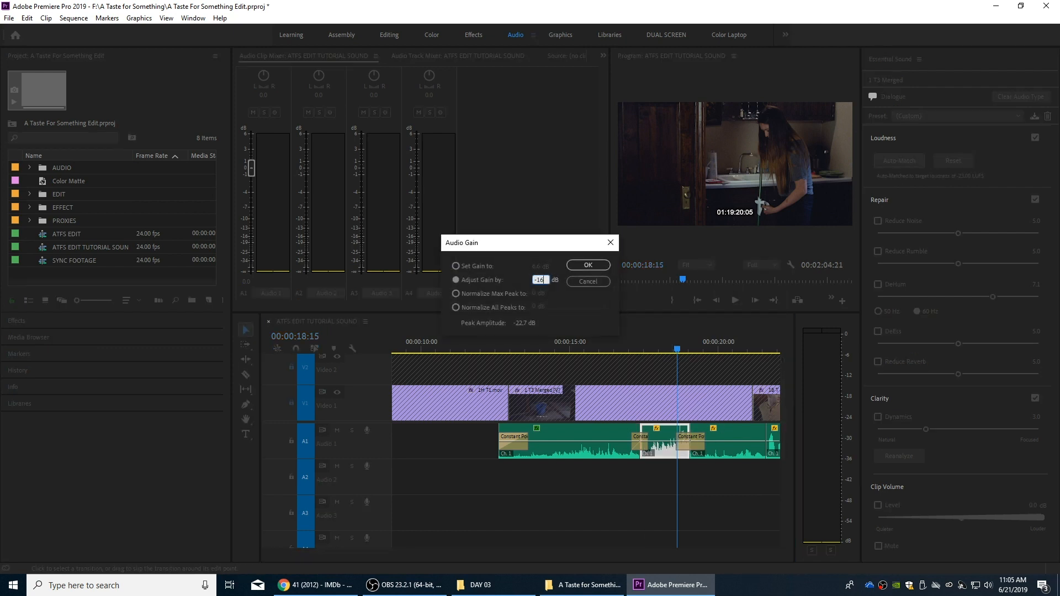
pyautogui.press('Return')
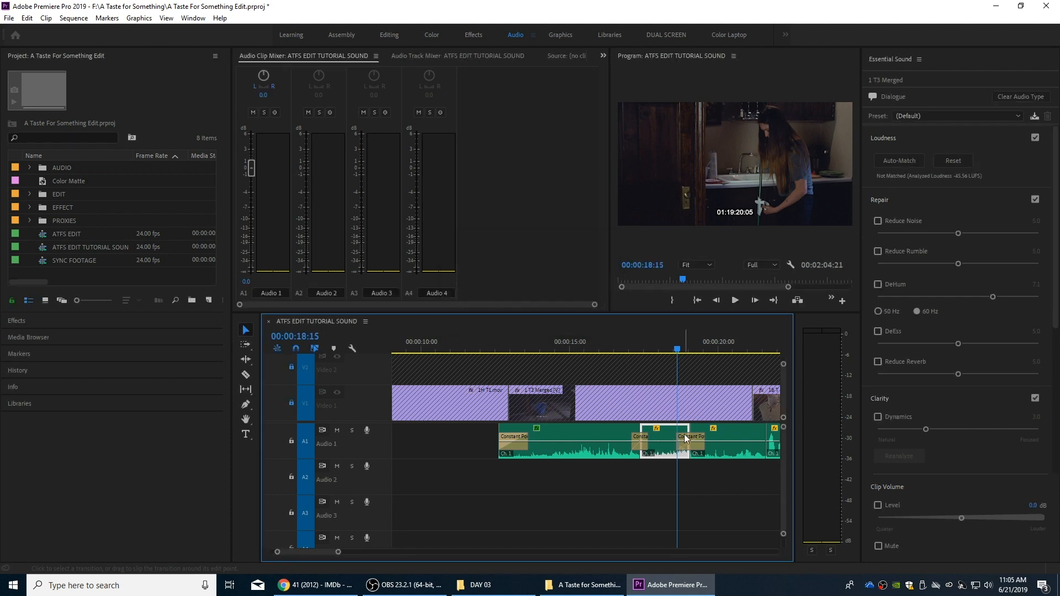
pyautogui.click(651, 345)
pyautogui.moveTo(650, 346); pyautogui.dragTo(633, 349)
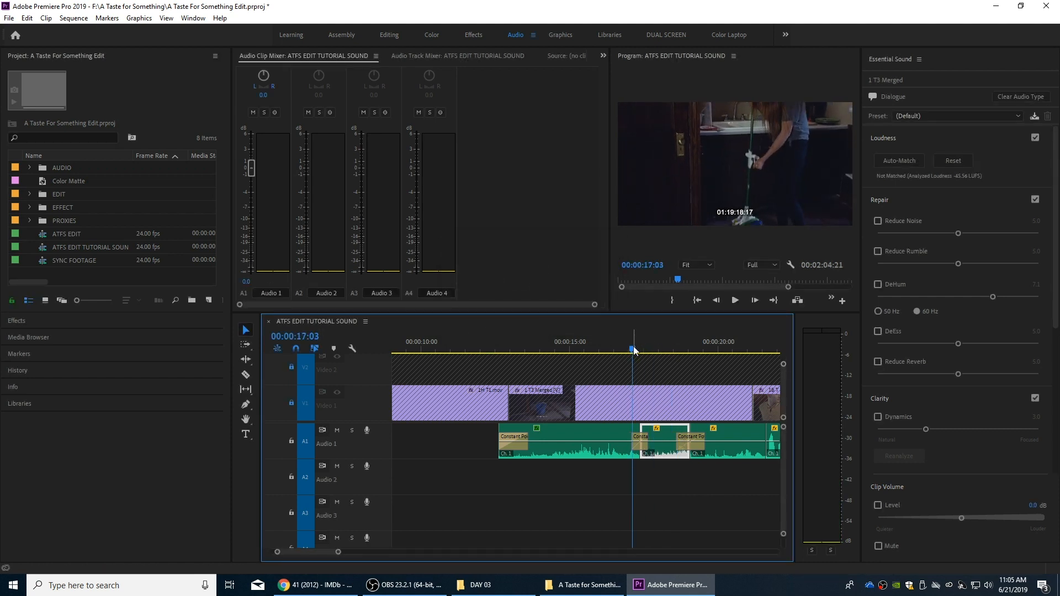
pyautogui.press('space')
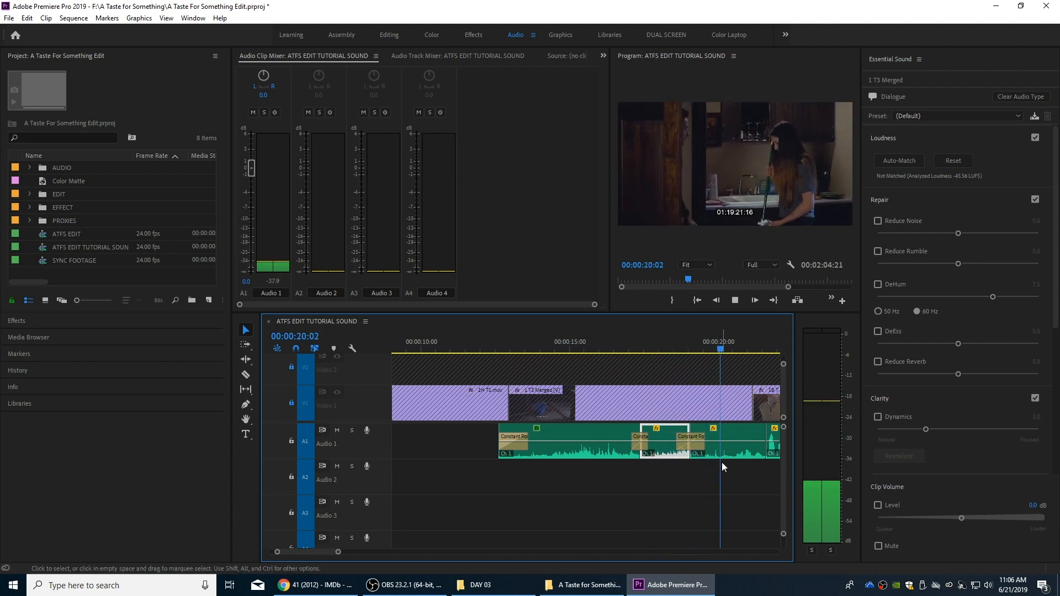
pyautogui.press('space')
# - Auto-match the loudness of the third Audio 1 clip as dialogue and play it back
pyautogui.click(740, 430)
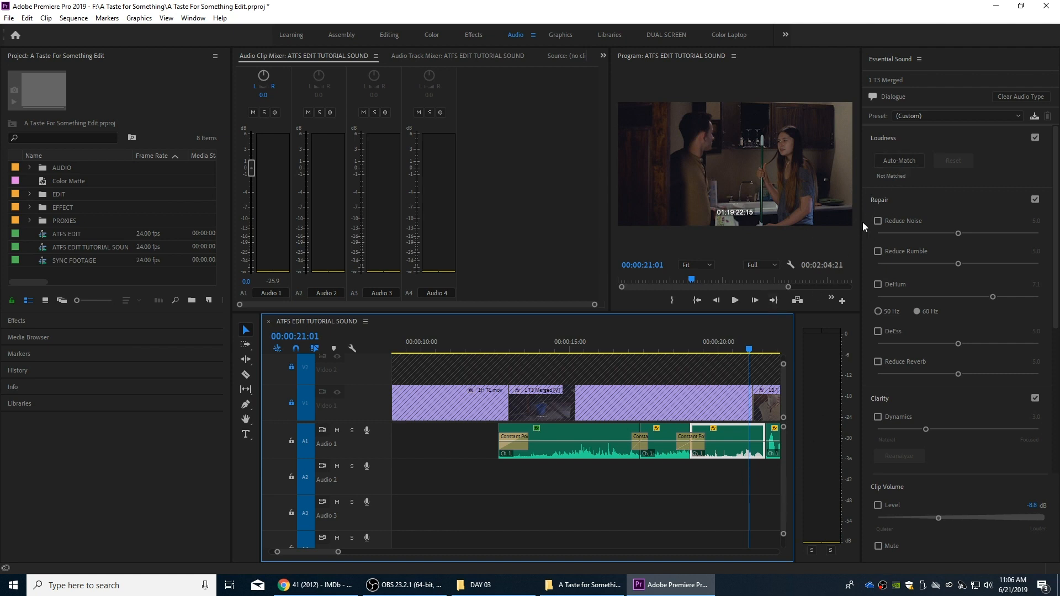
pyautogui.click(908, 160)
pyautogui.moveTo(723, 343); pyautogui.dragTo(707, 342)
pyautogui.press('space')
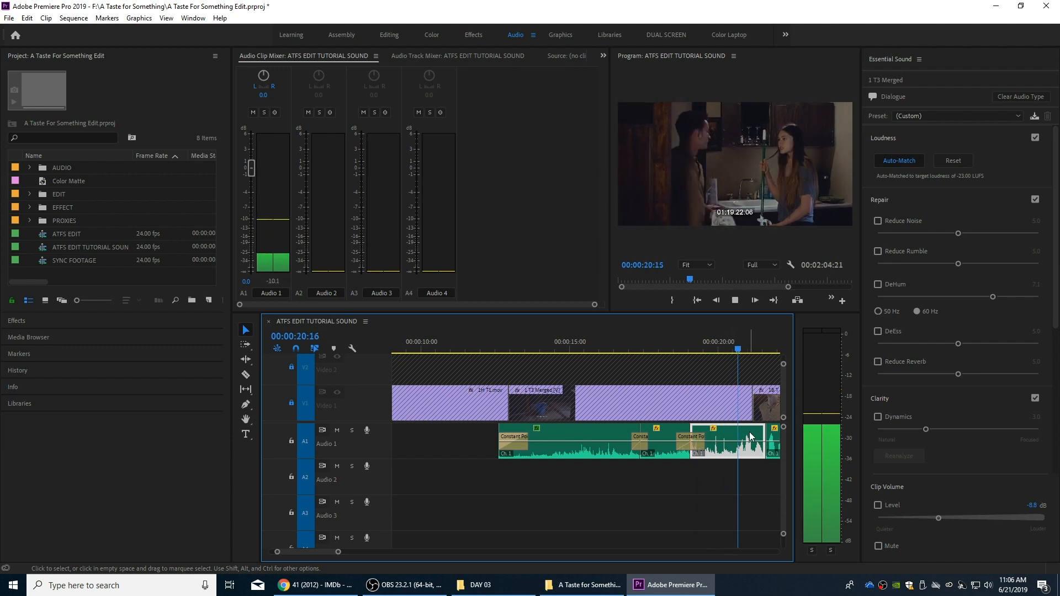
pyautogui.press('space')
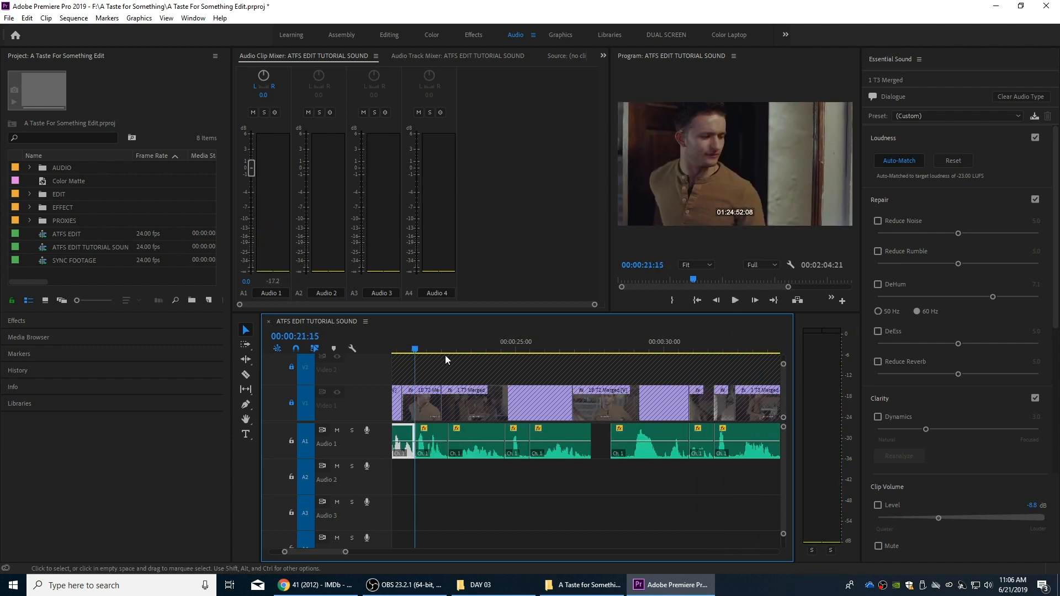
# - Lower the audio gain of the third Audio 1 clip and play it back from 00:00:20:06
pyautogui.scroll(4, 436, 356)
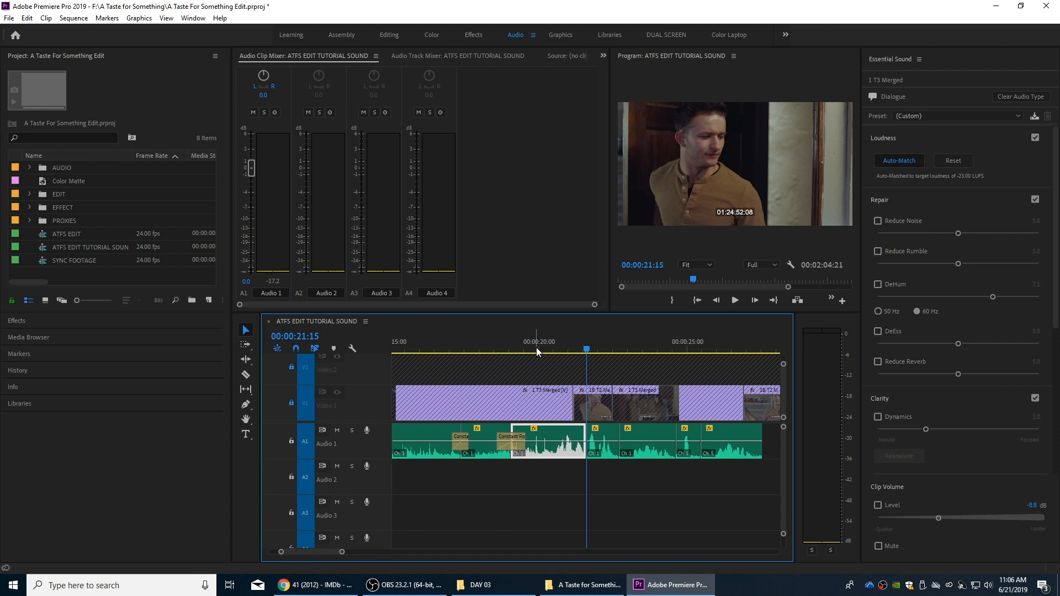
pyautogui.click(545, 347)
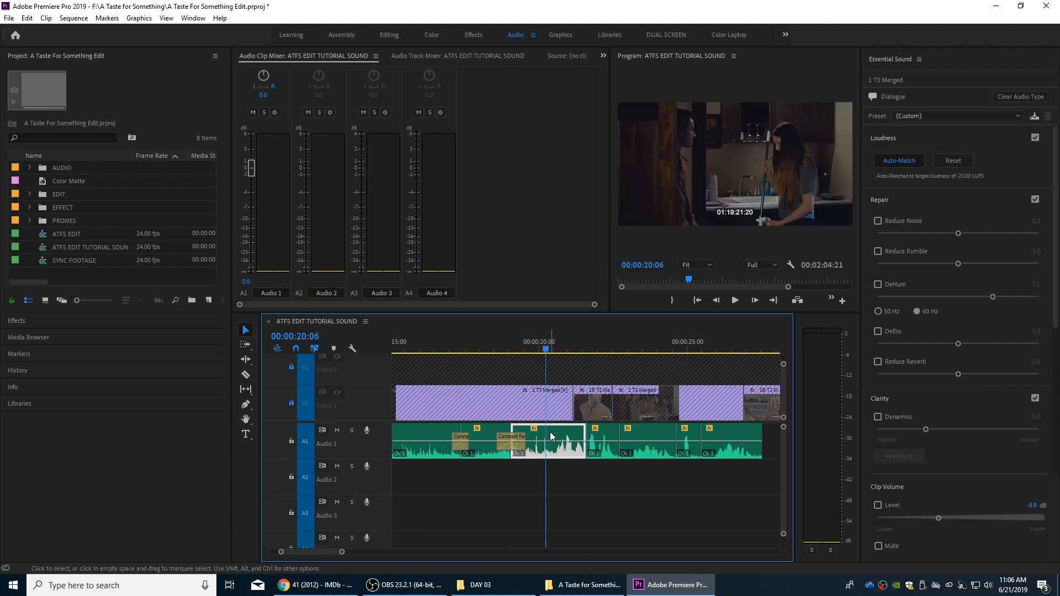
pyautogui.press('g')
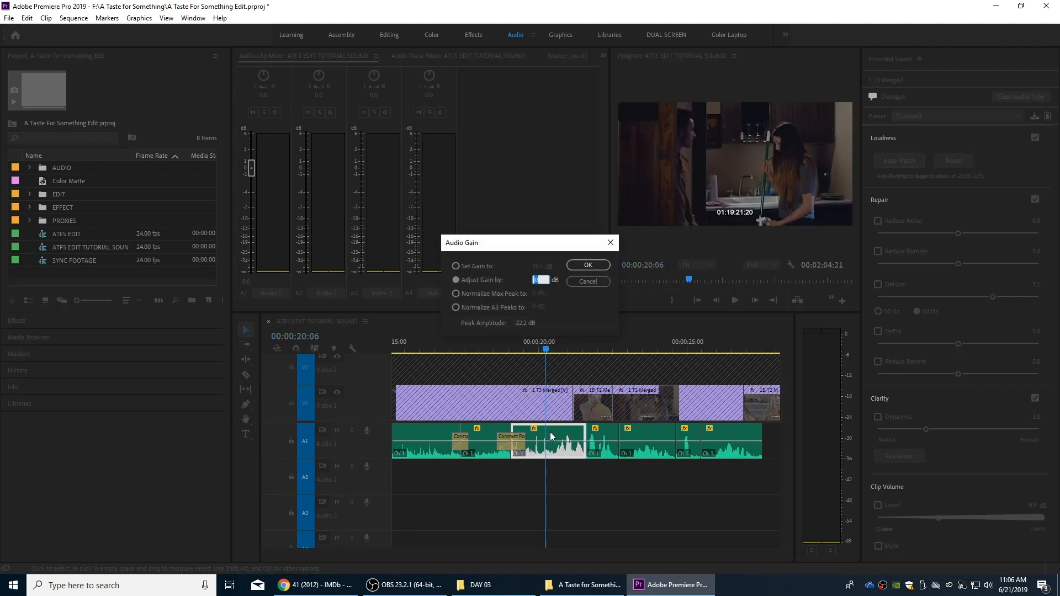
pyautogui.press('Return')
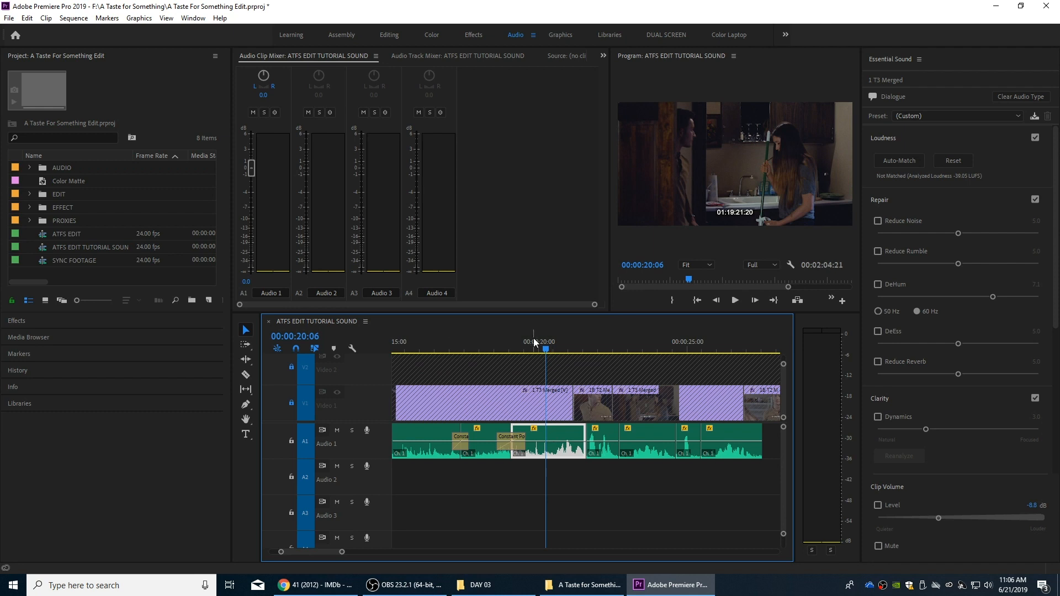
pyautogui.press('space')
pyautogui.press('space')
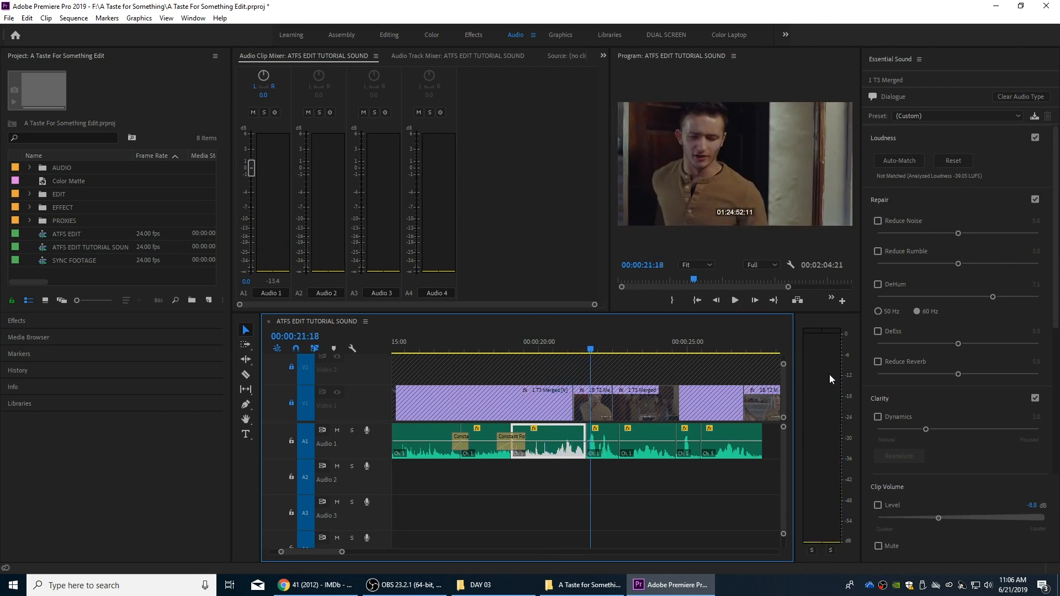
# - Check that audio keyframes are displayed in the timeline and make the Audio 1 track taller
pyautogui.click(562, 350)
pyautogui.press('=')
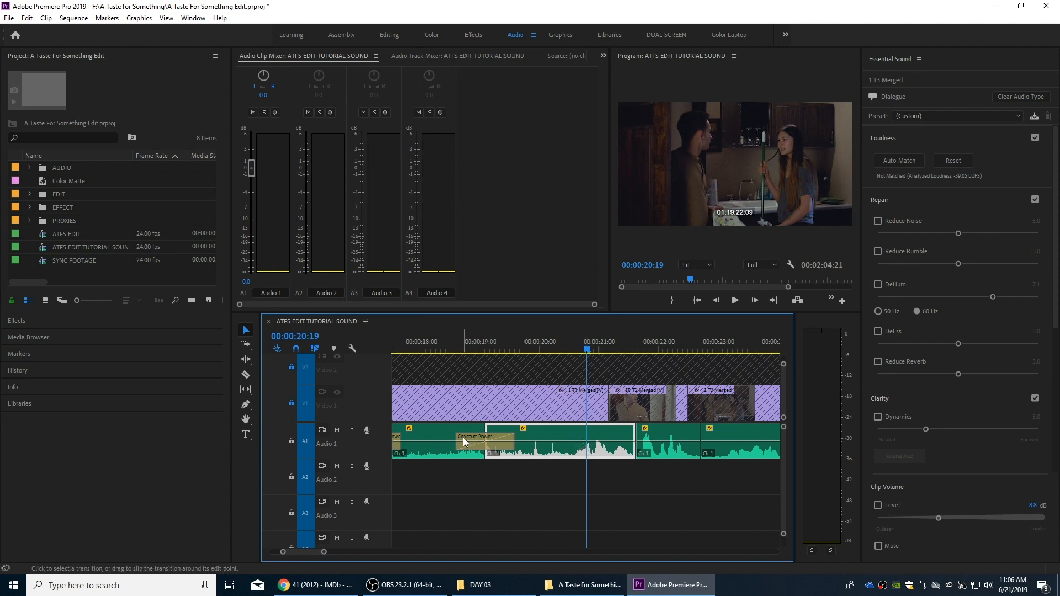
pyautogui.hotkey('shift', '-')
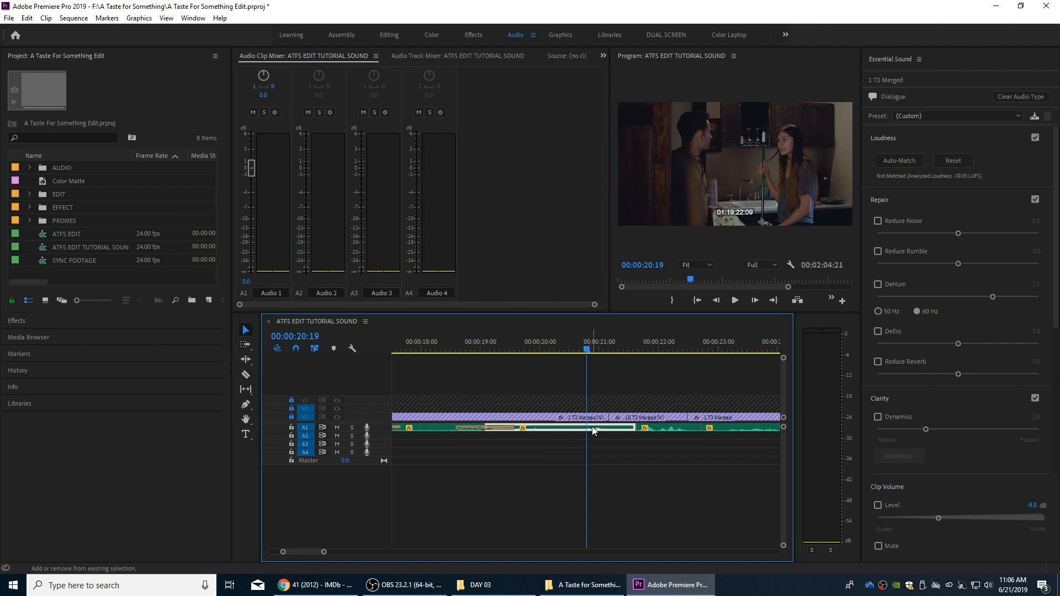
pyautogui.hotkey('shift', '=')
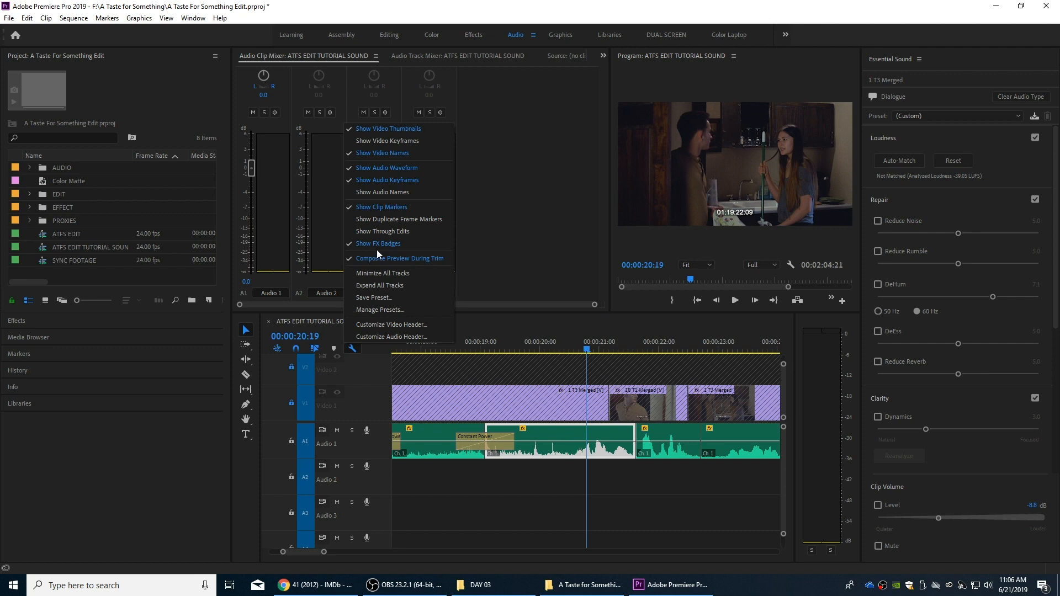
pyautogui.click(395, 181)
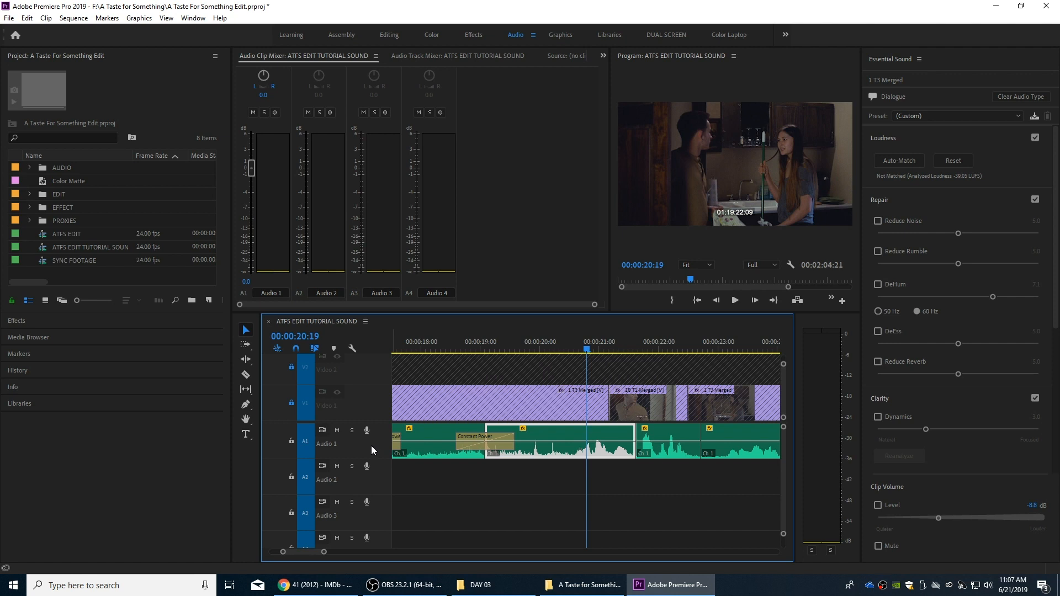
pyautogui.scroll(2, 371, 445)
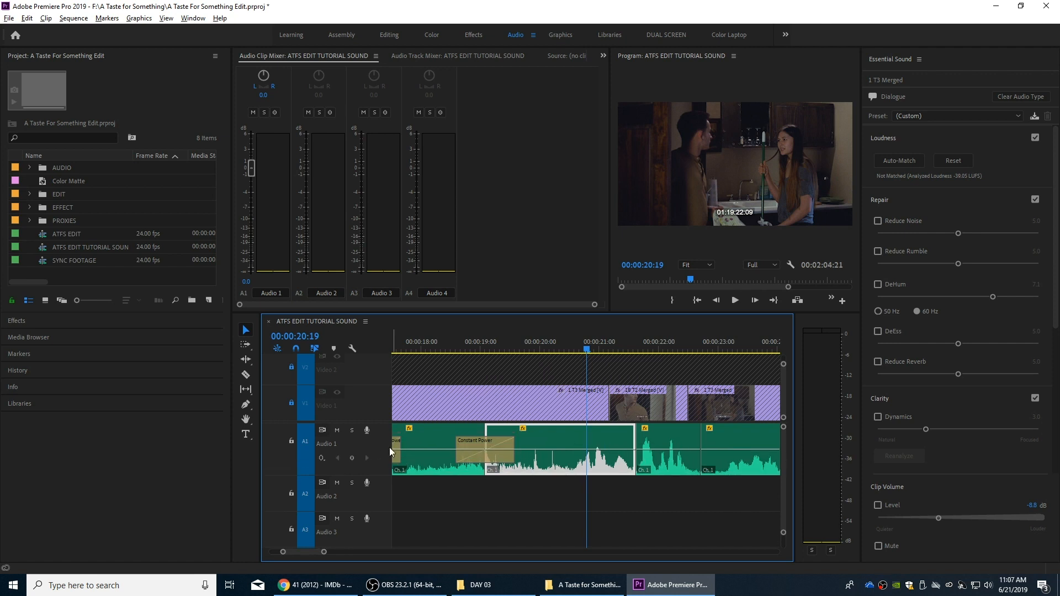
# - Add two volume keyframes to the third Audio 1 clip before the speech, lower the earlier one to about -3.9 dB, and play it back
pyautogui.keyDown('ctrl'); pyautogui.click(577, 451); pyautogui.keyUp('ctrl')
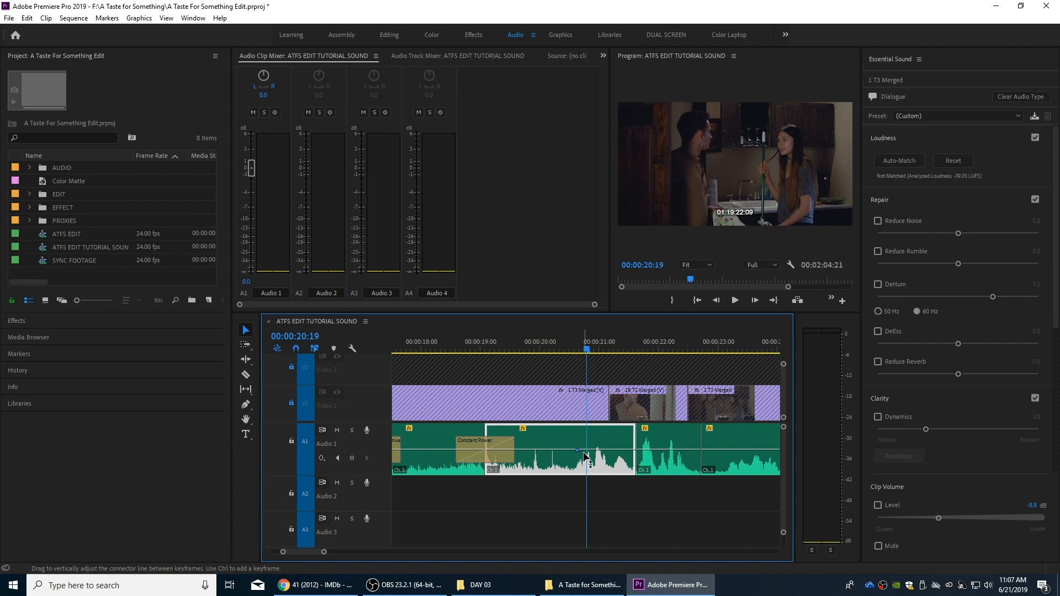
pyautogui.keyDown('ctrl'); pyautogui.click(548, 451); pyautogui.keyUp('ctrl')
pyautogui.moveTo(548, 451); pyautogui.dragTo(548, 458)
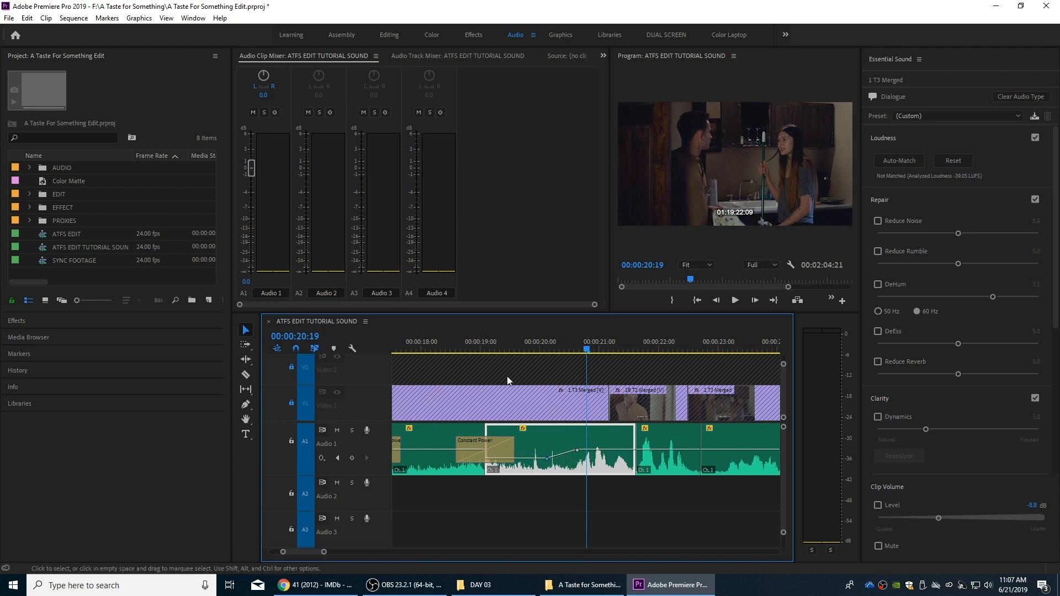
pyautogui.click(452, 343)
pyautogui.press('space')
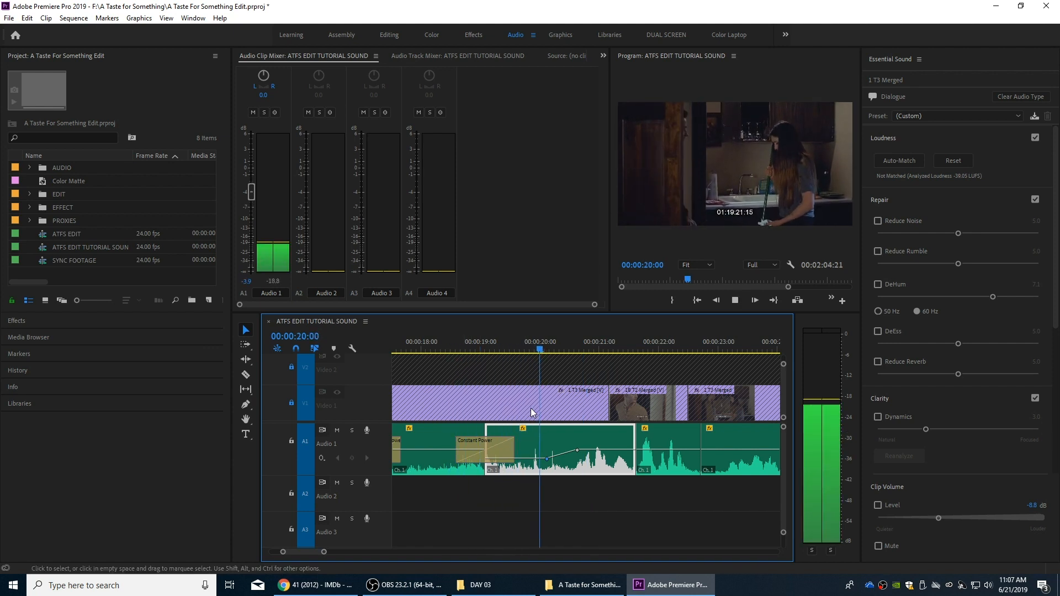
pyautogui.press('space')
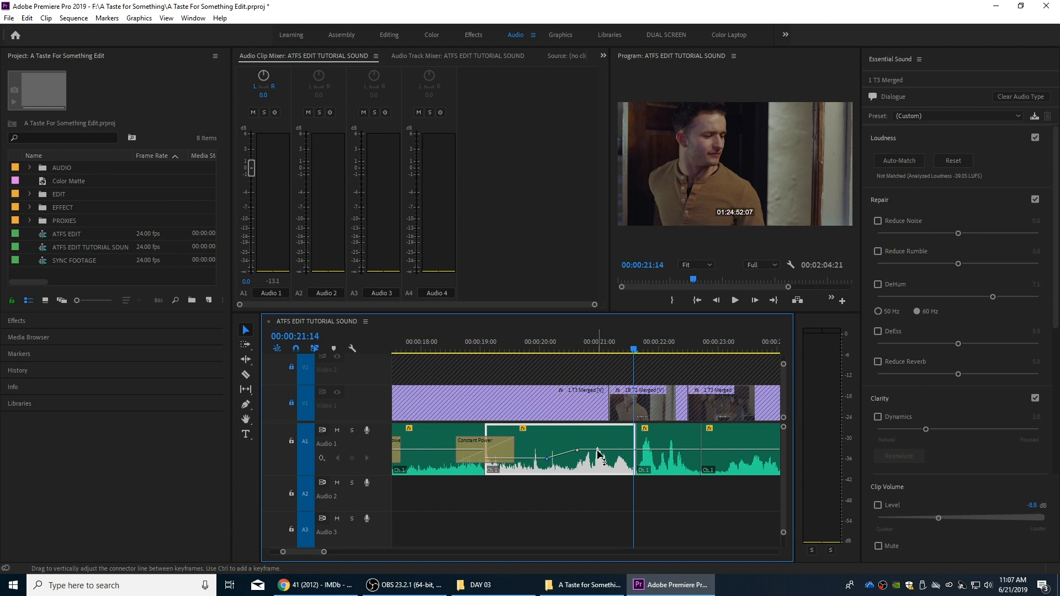
# - Enable EQ on the third Audio 1 clip with the Subtle Boost (Female) preset and turn on Enhance Speech for a female voice
pyautogui.press('=')
pyautogui.moveTo(531, 343); pyautogui.dragTo(502, 344)
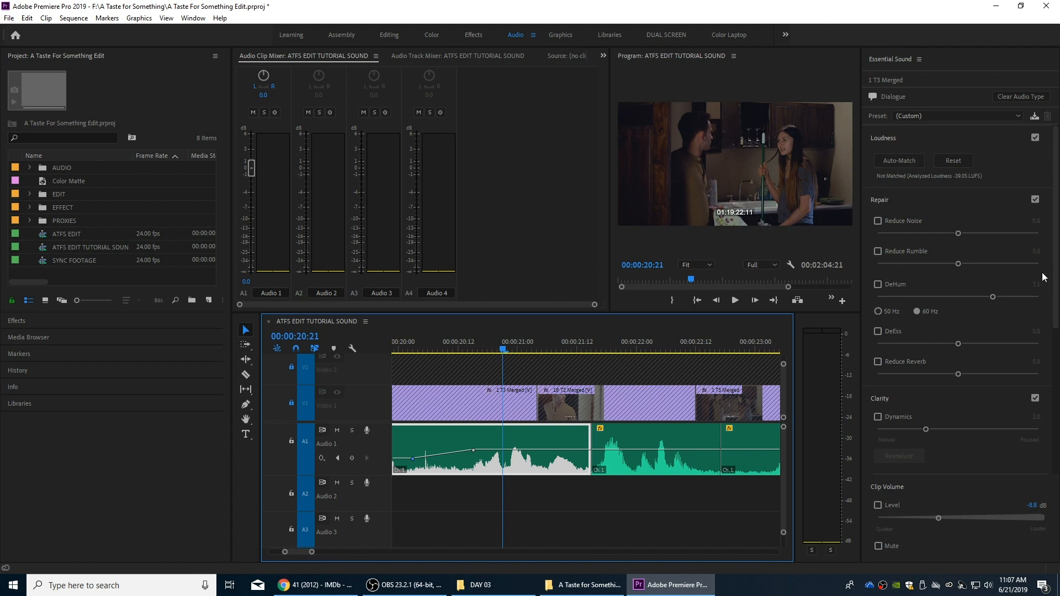
pyautogui.moveTo(1054, 262); pyautogui.dragTo(1056, 279)
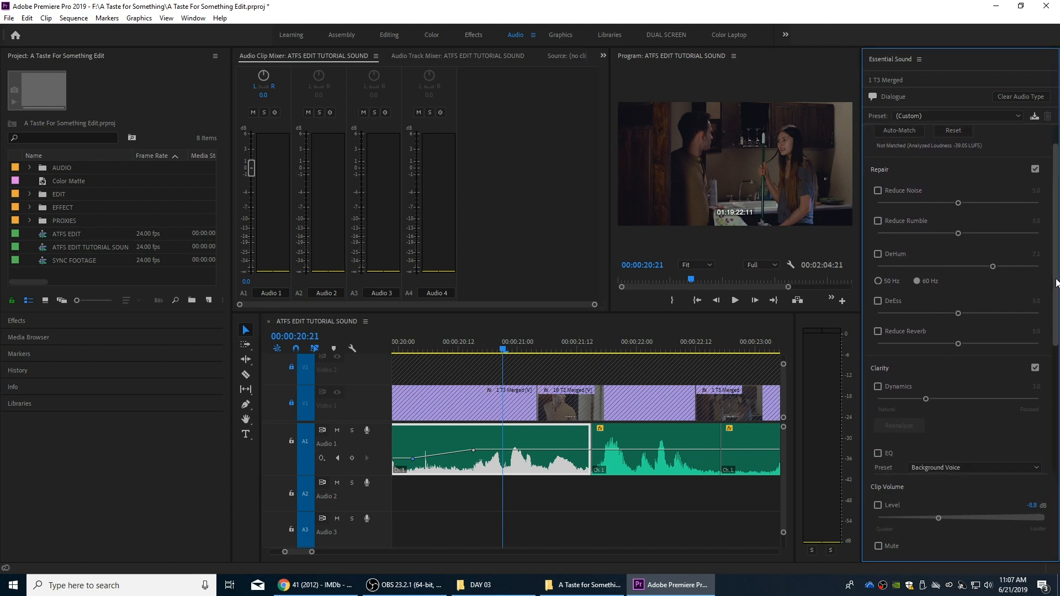
pyautogui.moveTo(1056, 268); pyautogui.dragTo(1052, 347)
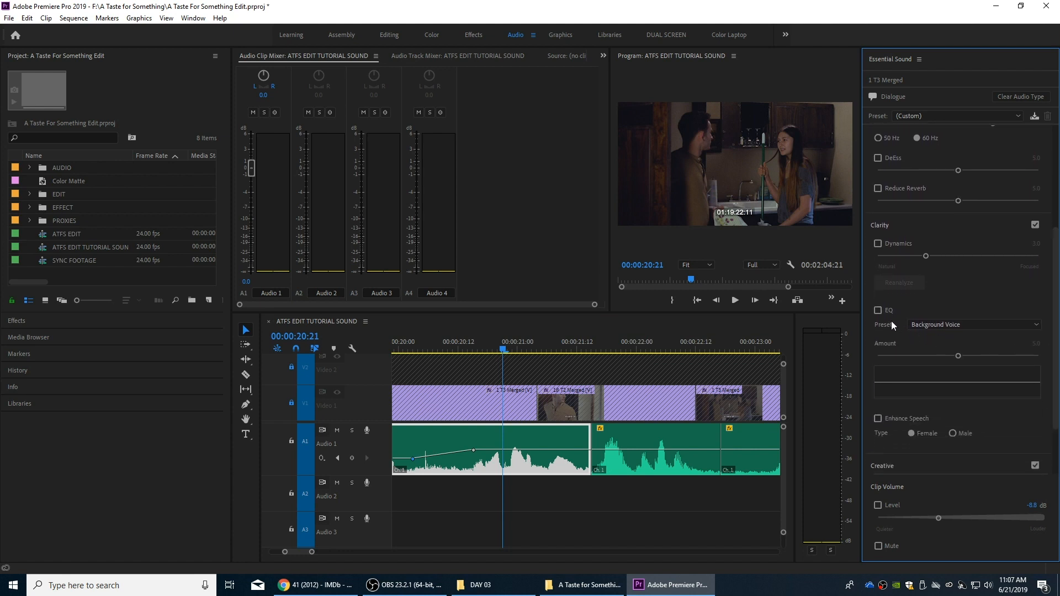
pyautogui.click(878, 310)
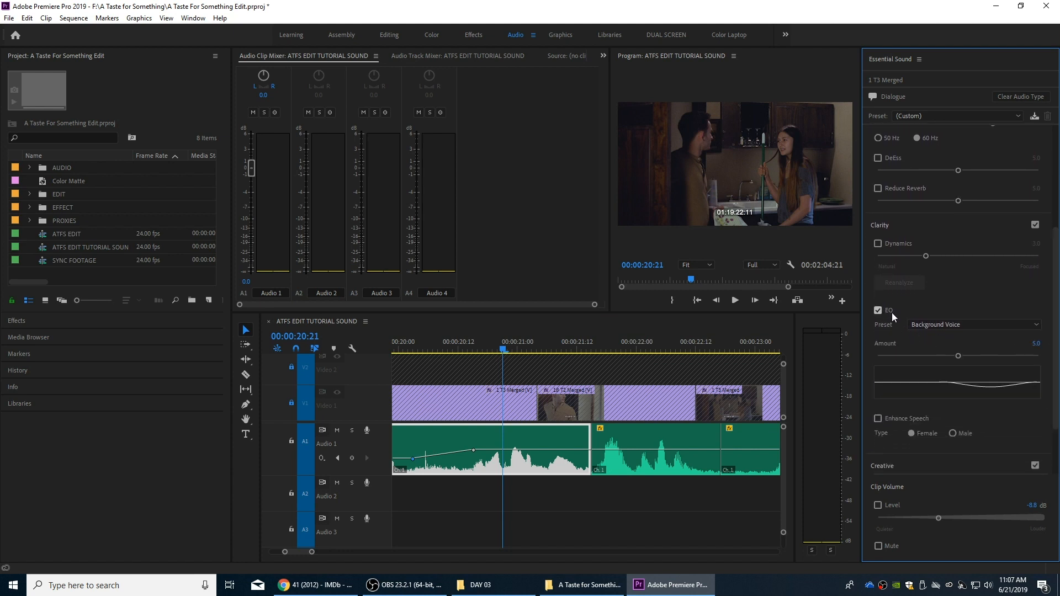
pyautogui.click(944, 325)
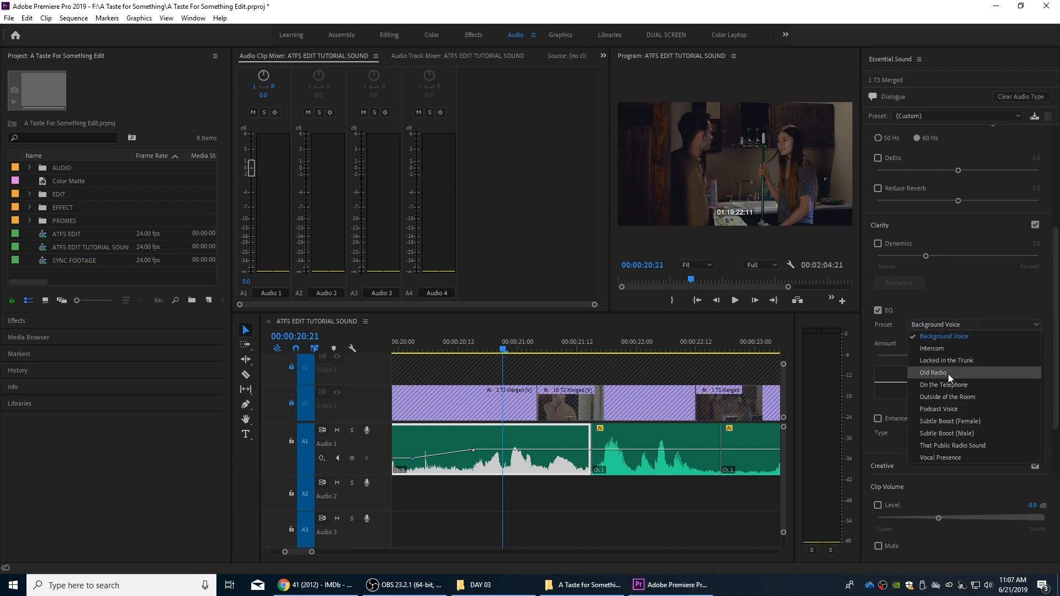
pyautogui.click(954, 424)
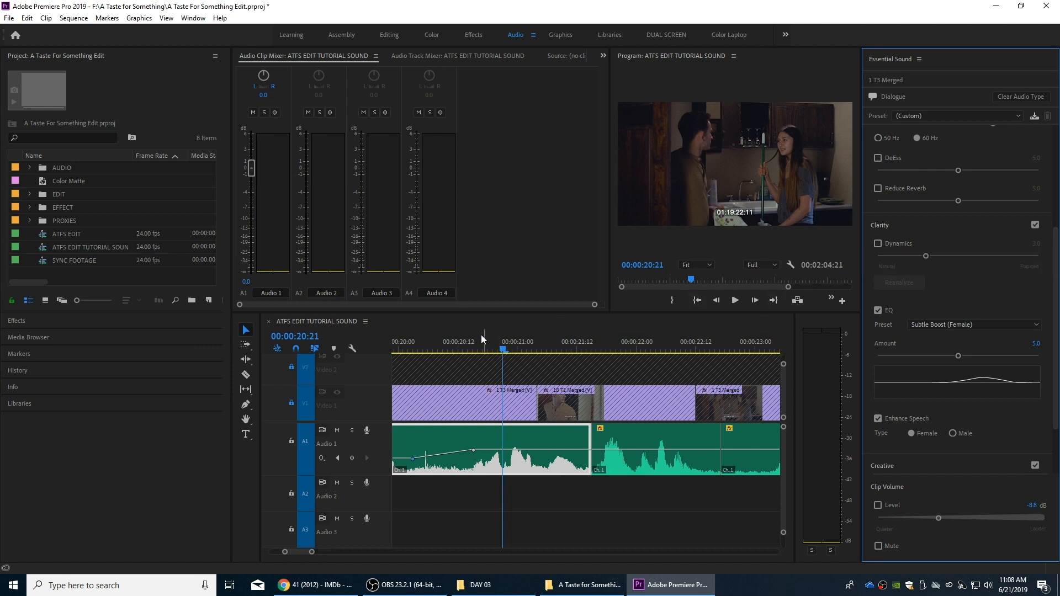
# - Play back the third Audio 1 clip into the following clip to hear the EQ and speech enhancement
pyautogui.moveTo(462, 343); pyautogui.dragTo(417, 343)
pyautogui.press('space')
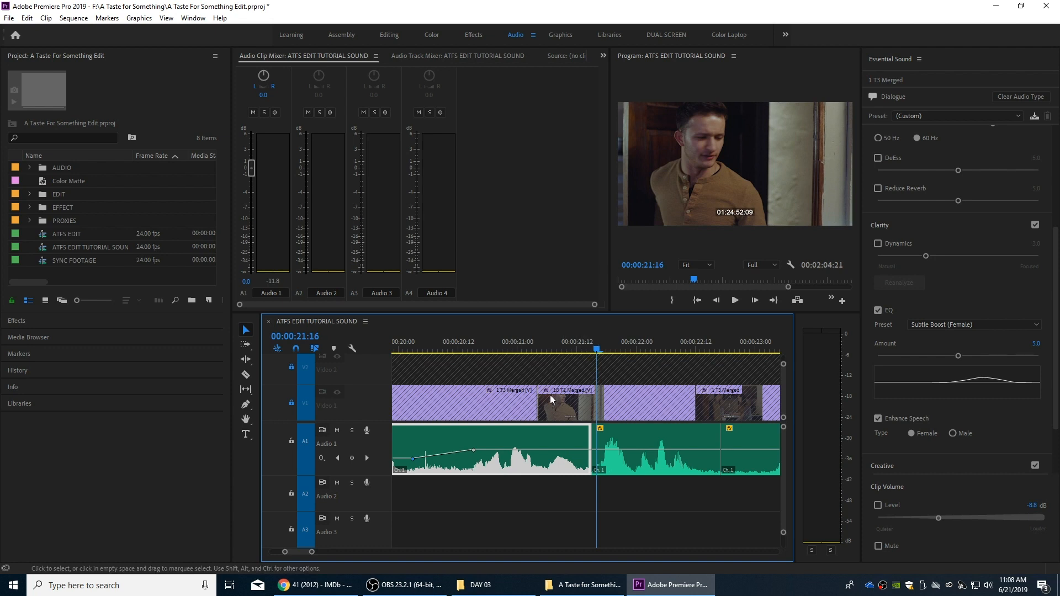
pyautogui.click(523, 344)
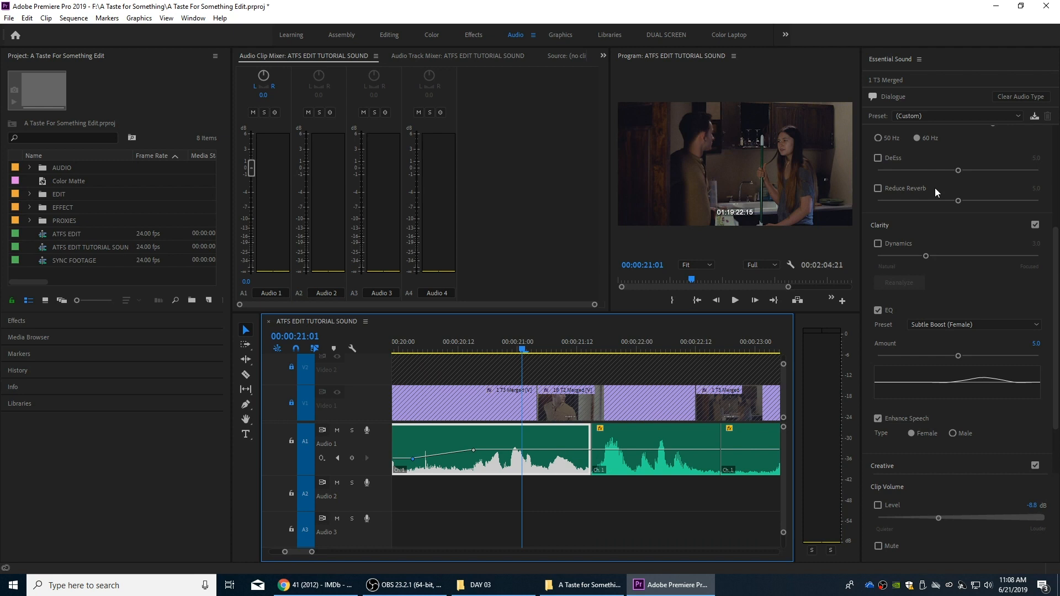
# - Turn on Reduce Noise at 2.0 for the third Audio 1 clip and play it back into the following clip
pyautogui.scroll(6, 969, 189)
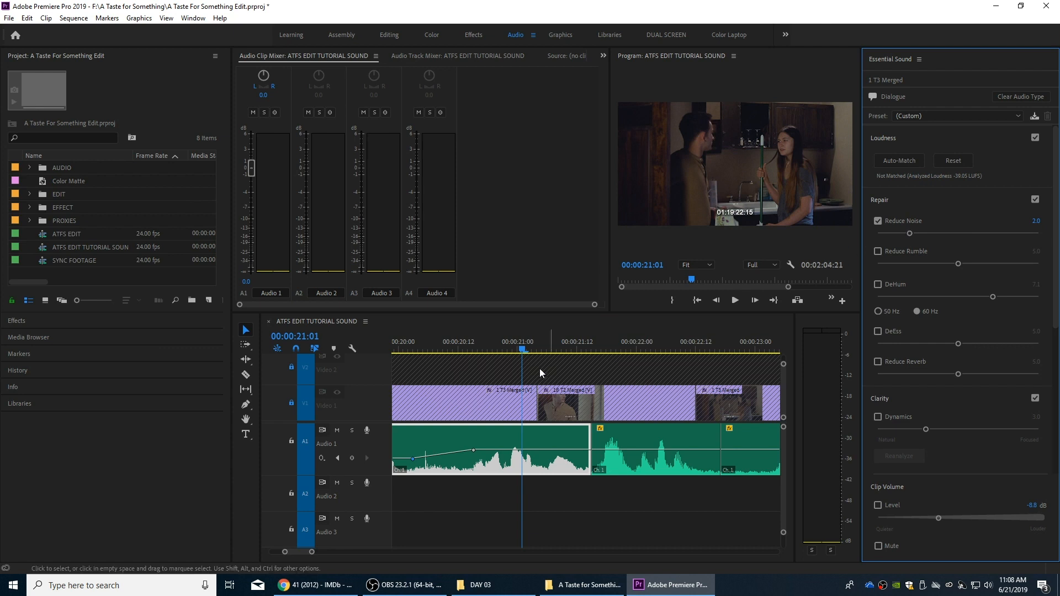
pyautogui.click(426, 343)
pyautogui.press('space')
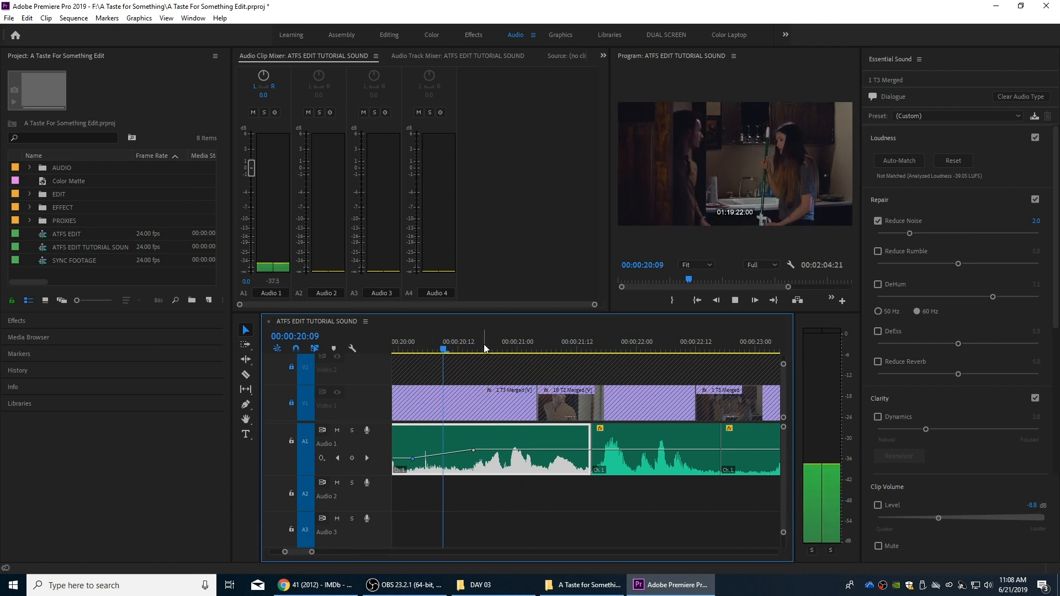
pyautogui.press('space')
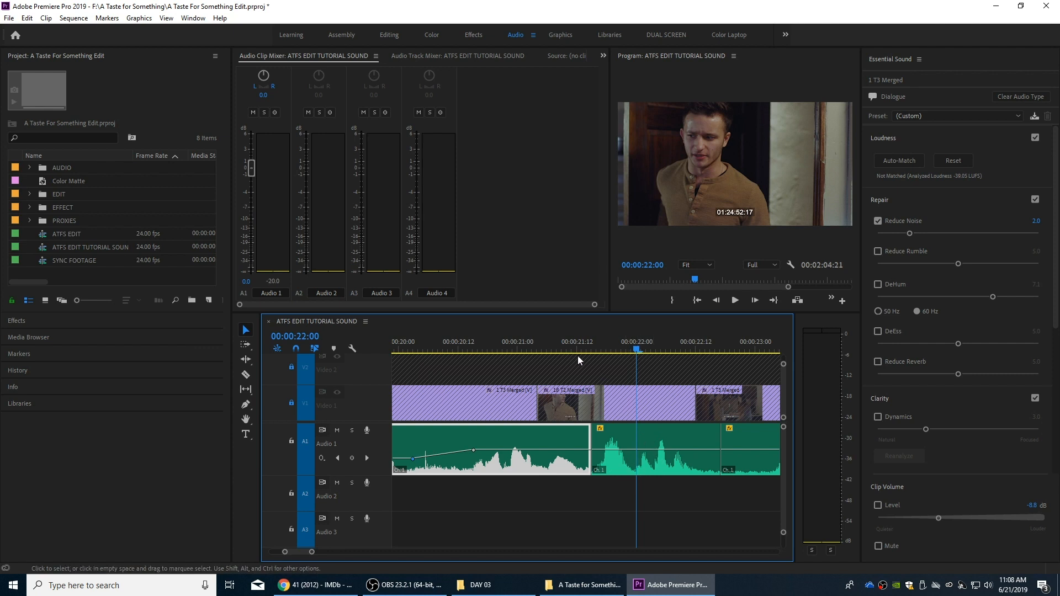
pyautogui.click(512, 348)
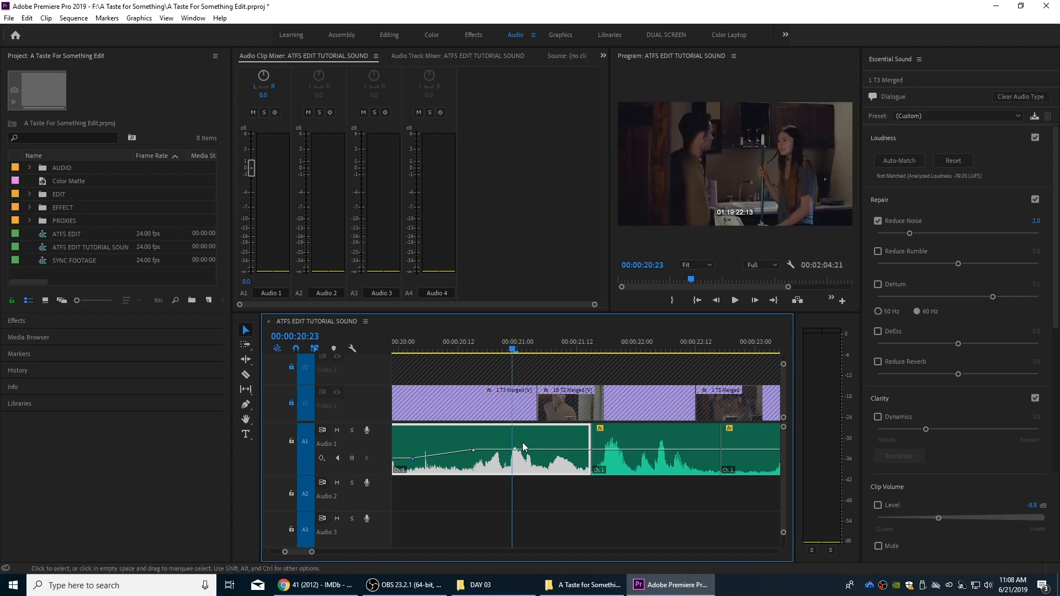
pyautogui.press('space')
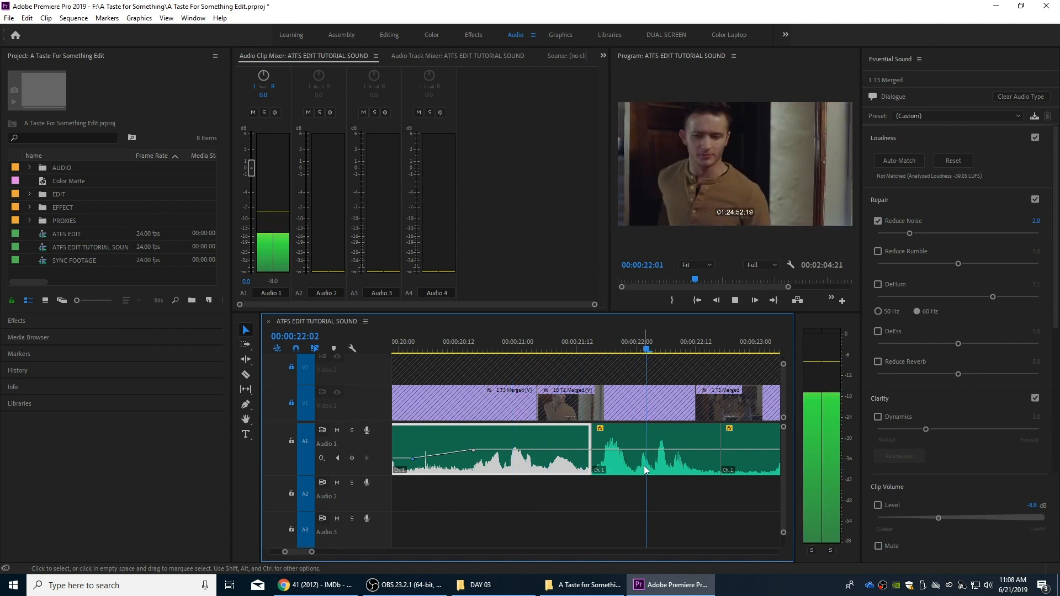
# - Clear the fourth Audio 1 clip's audio type, retag it as Dialogue and auto-match its loudness, checking it by playback
pyautogui.click(642, 468)
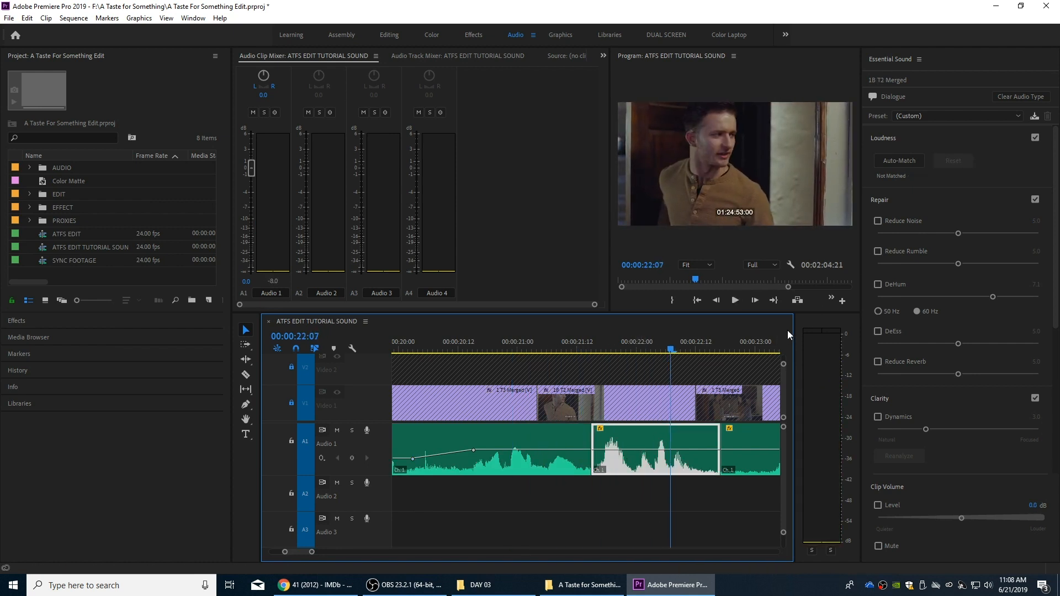
pyautogui.click(1008, 96)
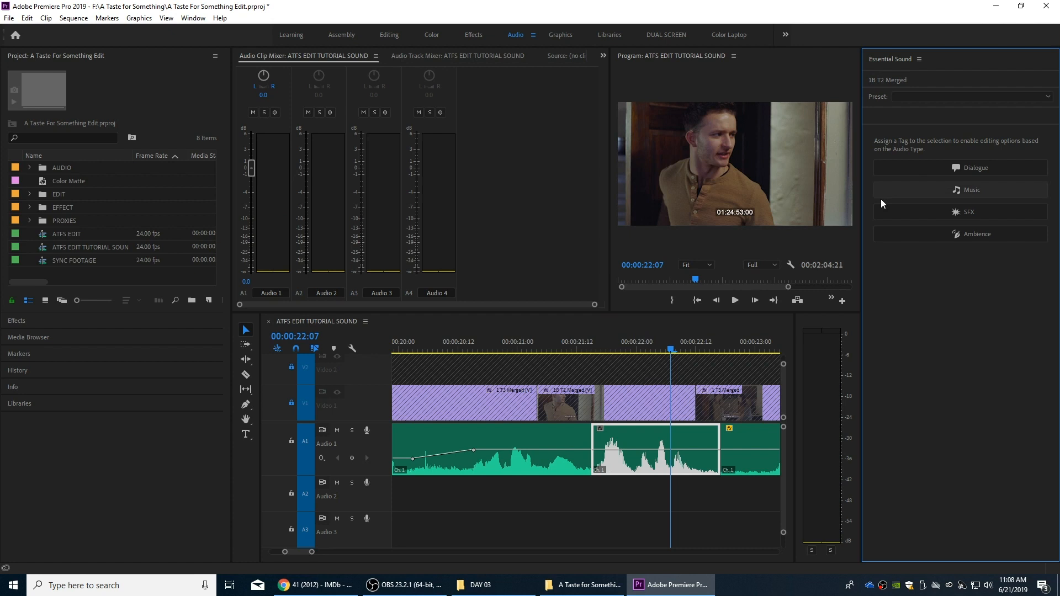
pyautogui.click(624, 476)
pyautogui.click(642, 443)
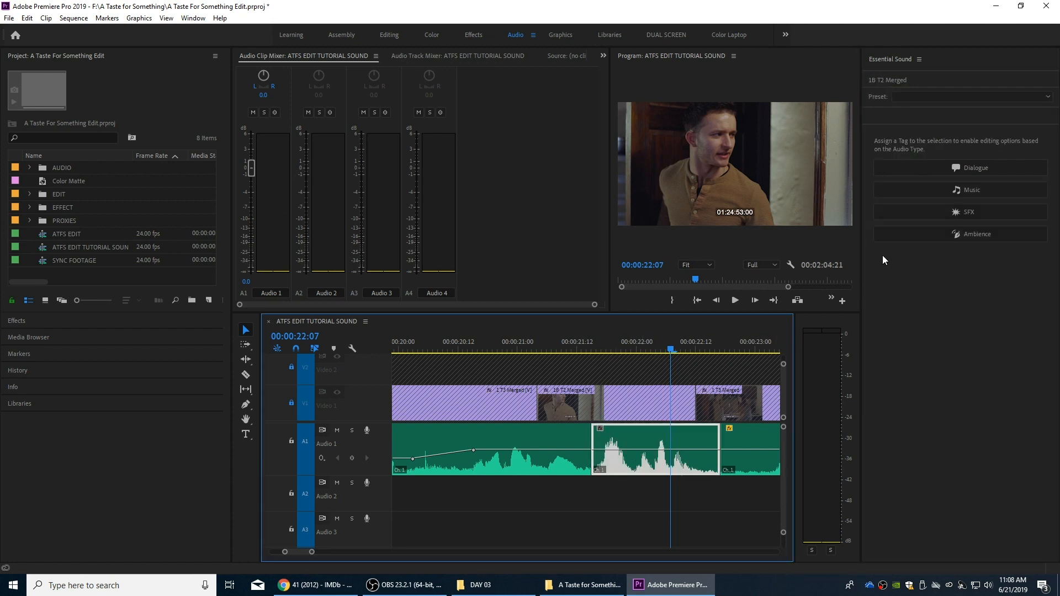
pyautogui.click(972, 167)
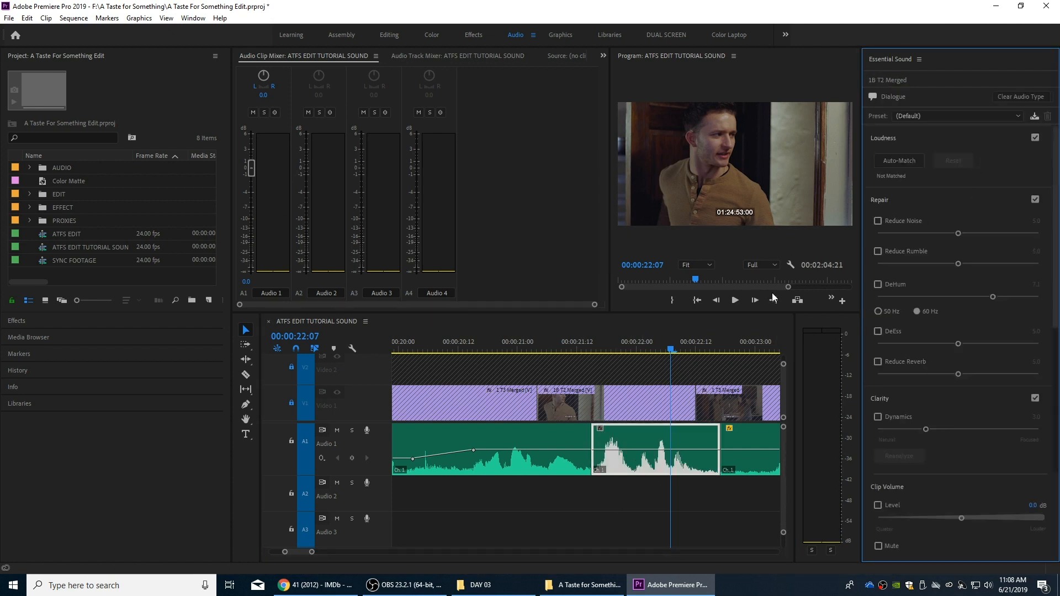
pyautogui.click(899, 160)
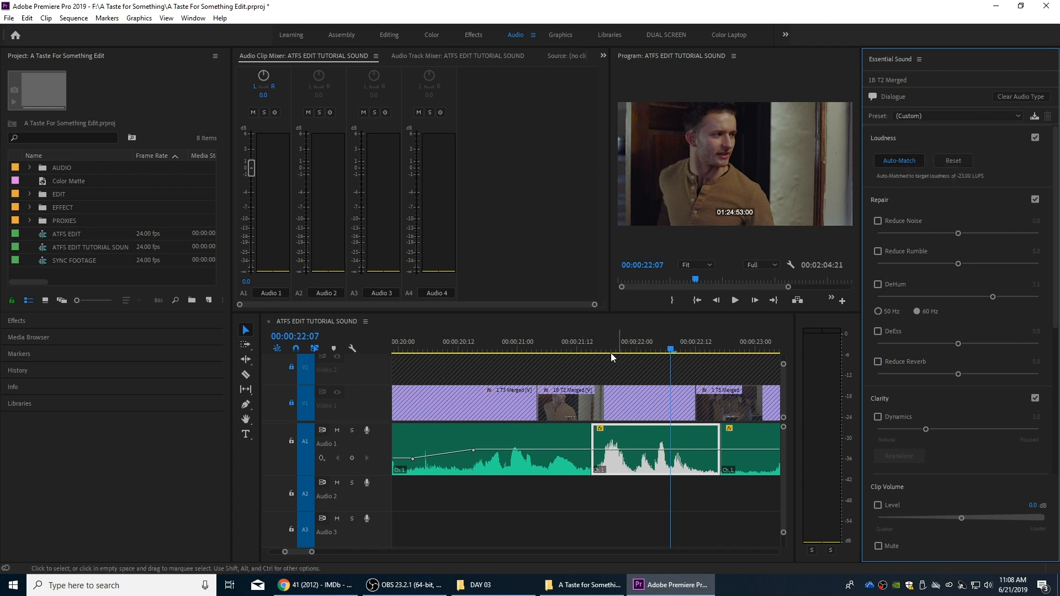
pyautogui.press('space')
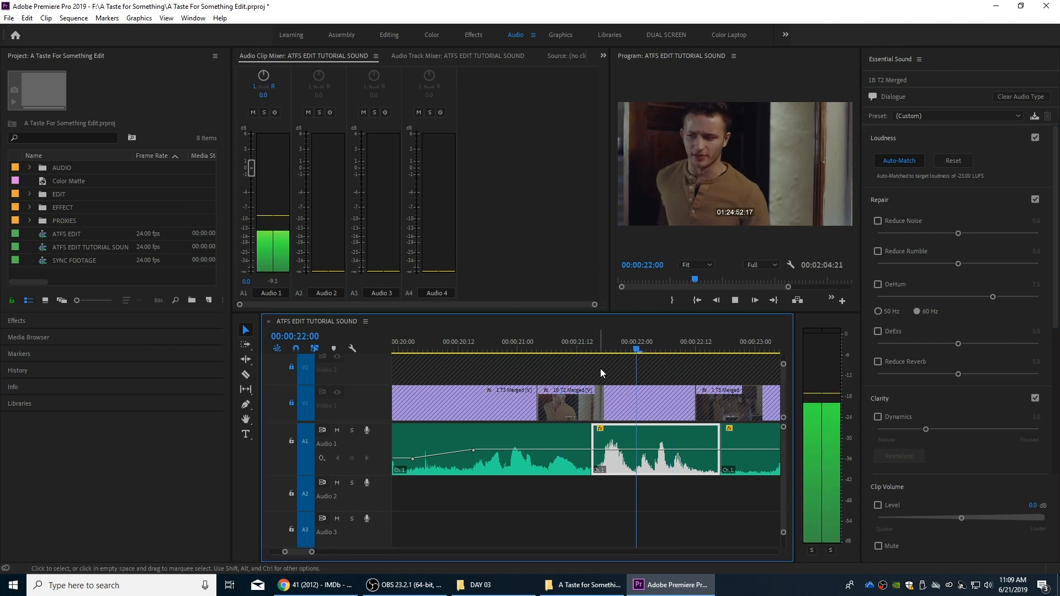
pyautogui.press('space')
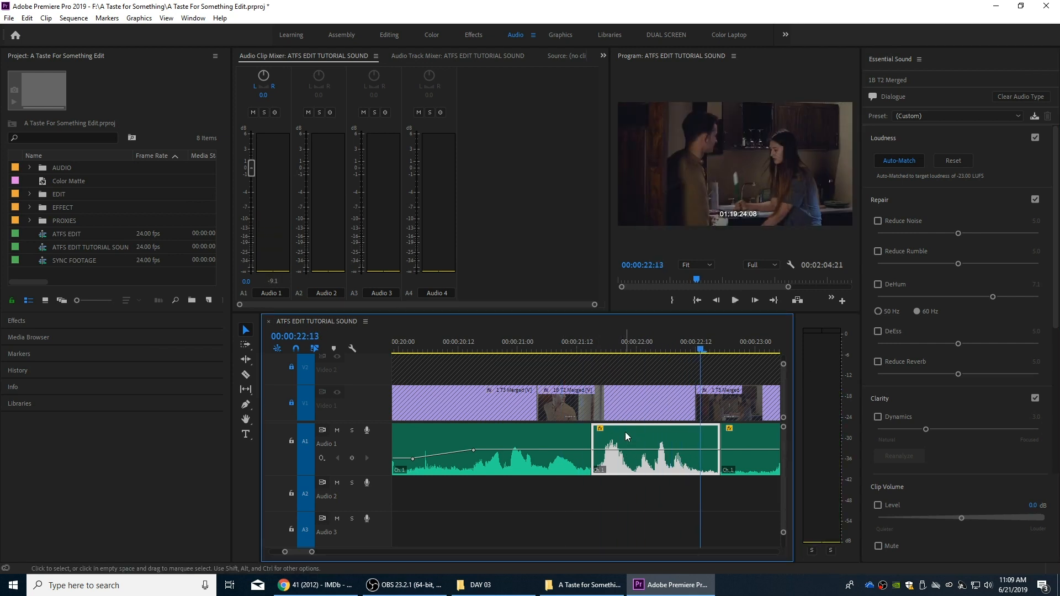
# - Lower the audio gain of the fourth Audio 1 clip and play it back from 00:00:21:01
pyautogui.press('g')
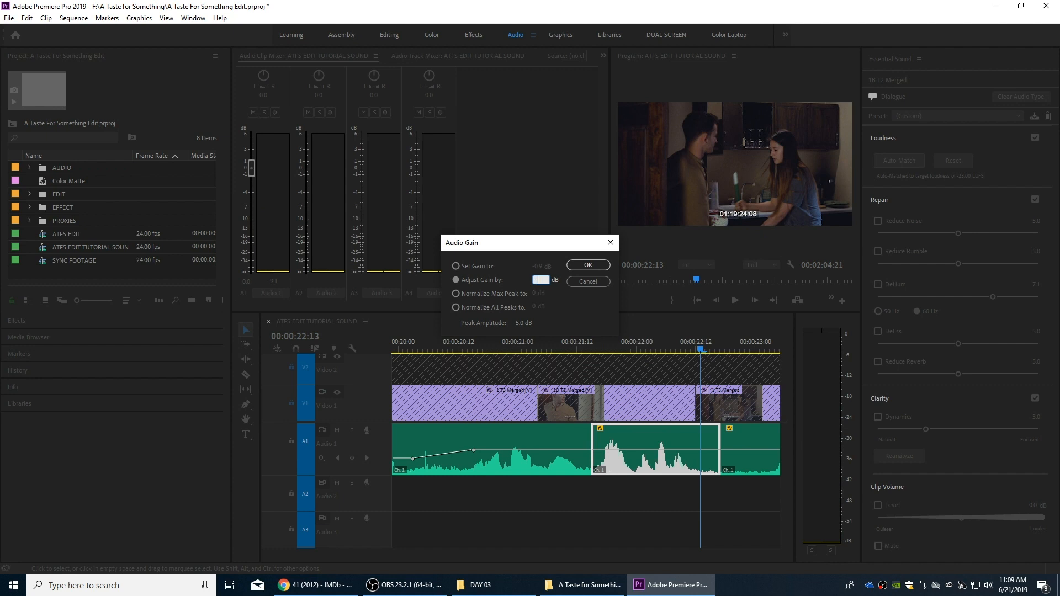
pyautogui.press('Return')
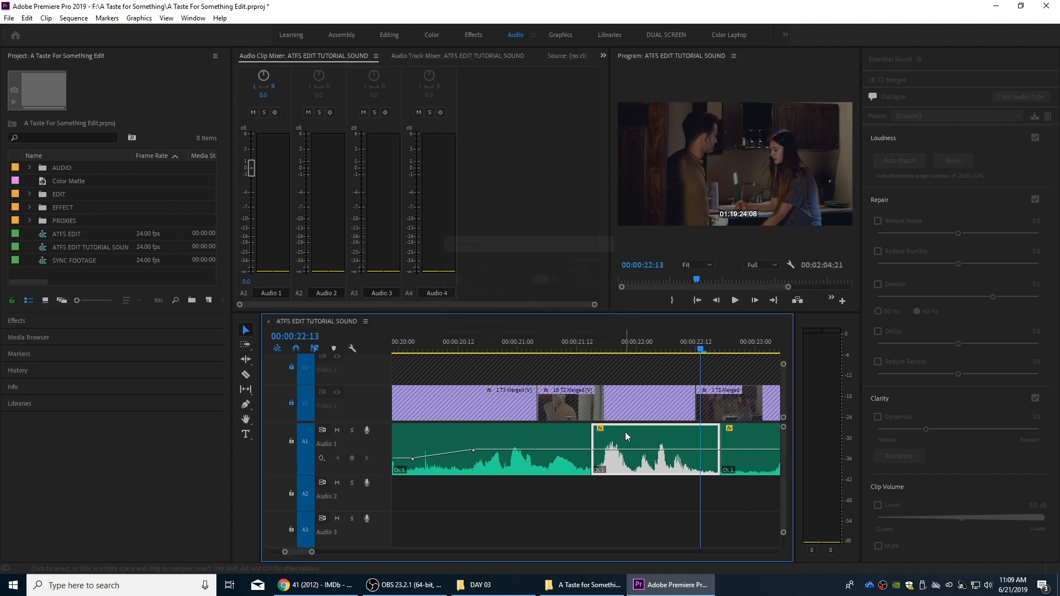
pyautogui.click(525, 334)
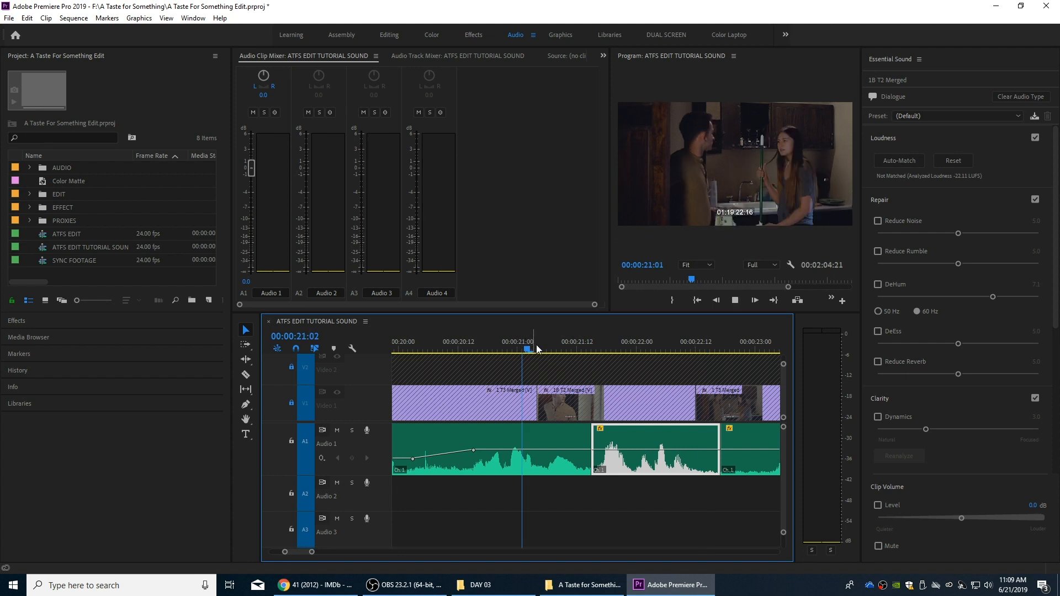
pyautogui.press('space')
pyautogui.press('space')
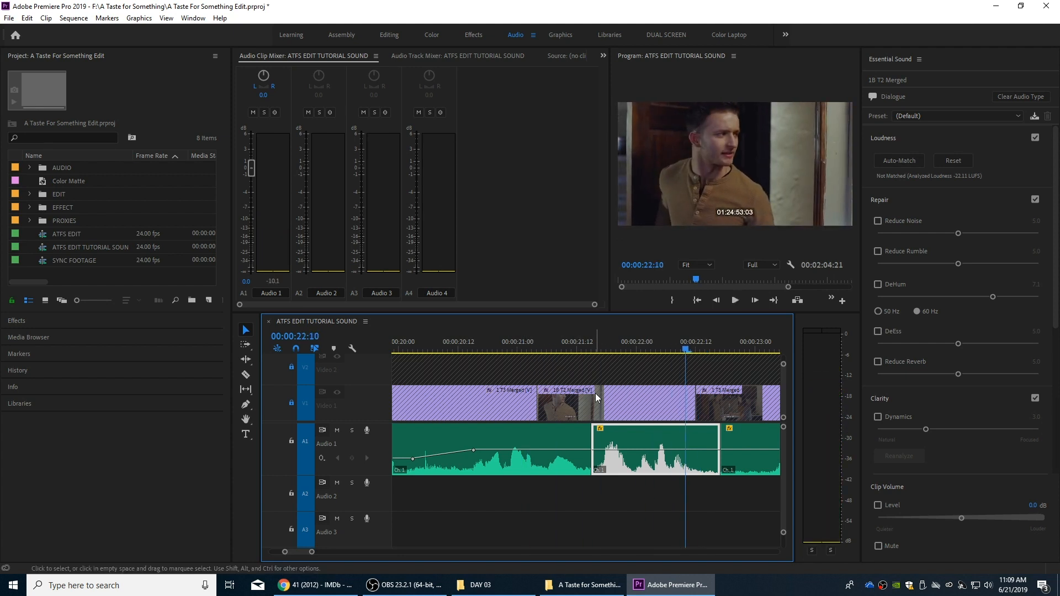
# - Add a Constant Power crossfade between the third and fourth Audio 1 clips, shortened to about a quarter of its default length, and play it back
pyautogui.click(613, 499)
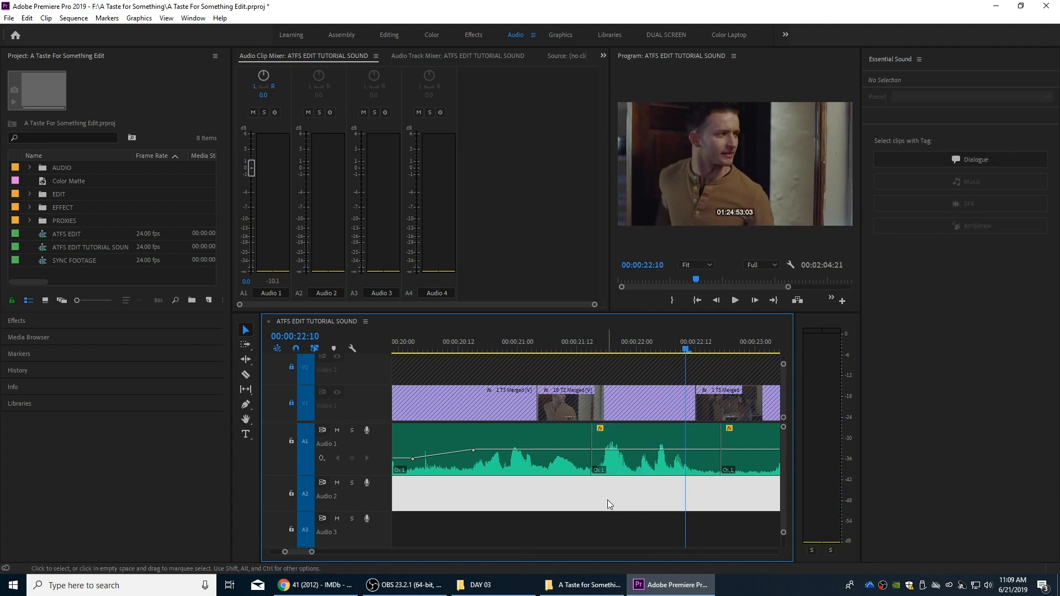
pyautogui.click(607, 499)
pyautogui.press('Up')
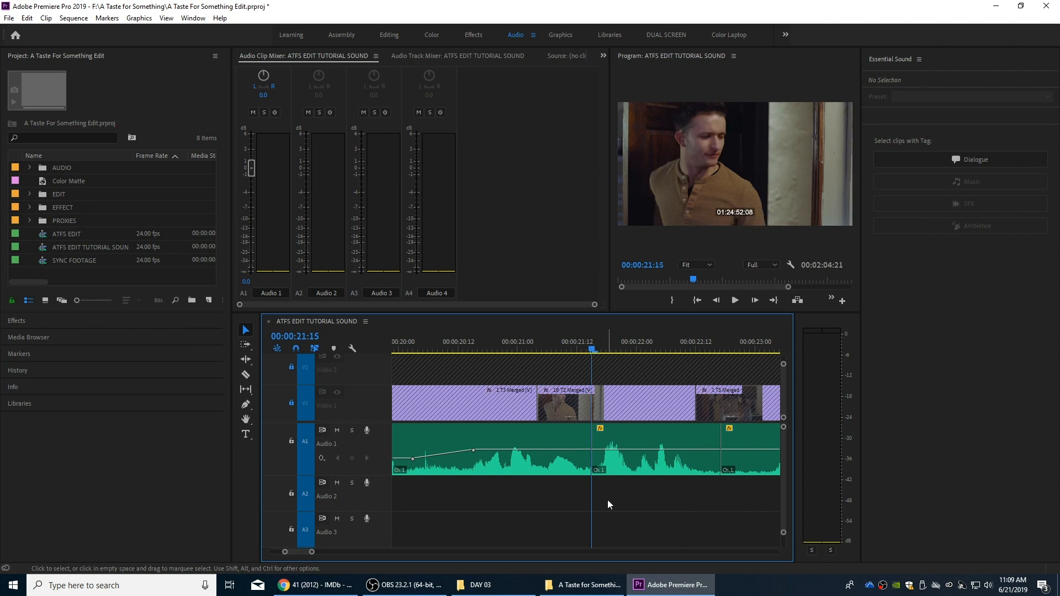
pyautogui.hotkey('ctrl', 'shift', 'd')
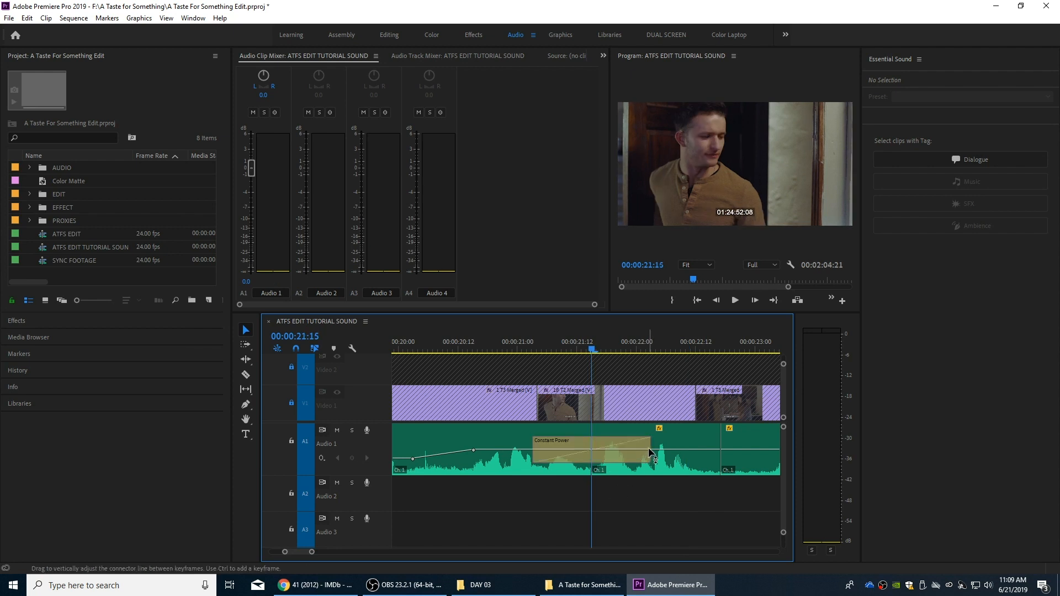
pyautogui.moveTo(649, 448); pyautogui.dragTo(602, 443)
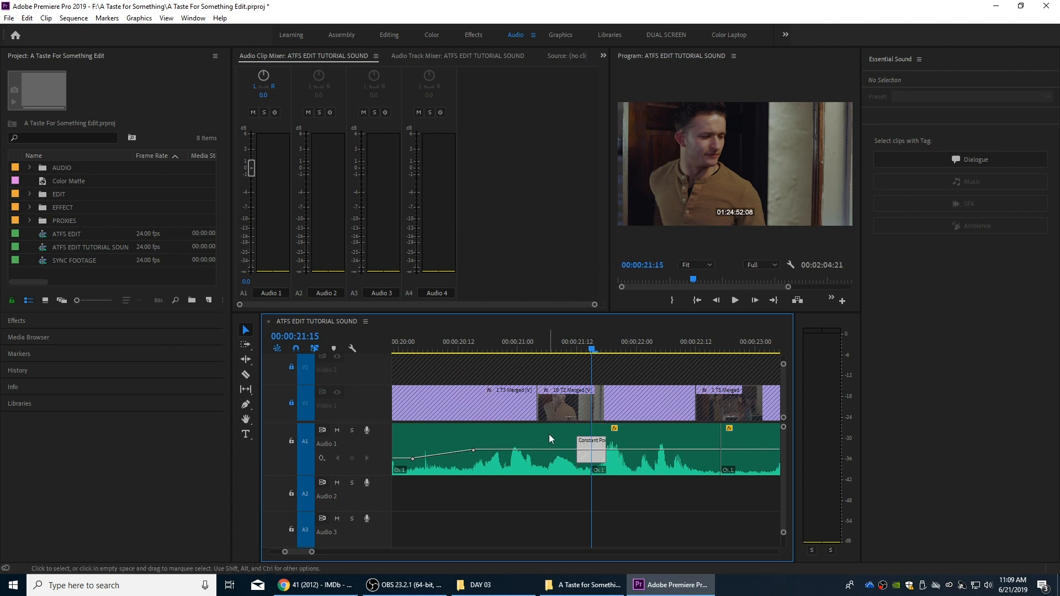
pyautogui.click(503, 342)
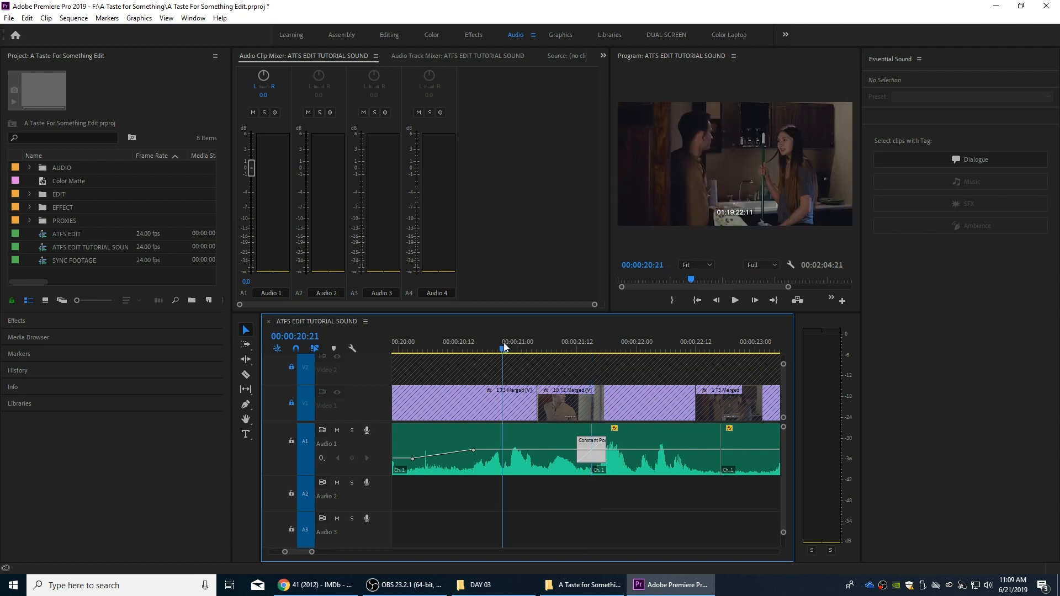
pyautogui.press('space')
pyautogui.press('space')
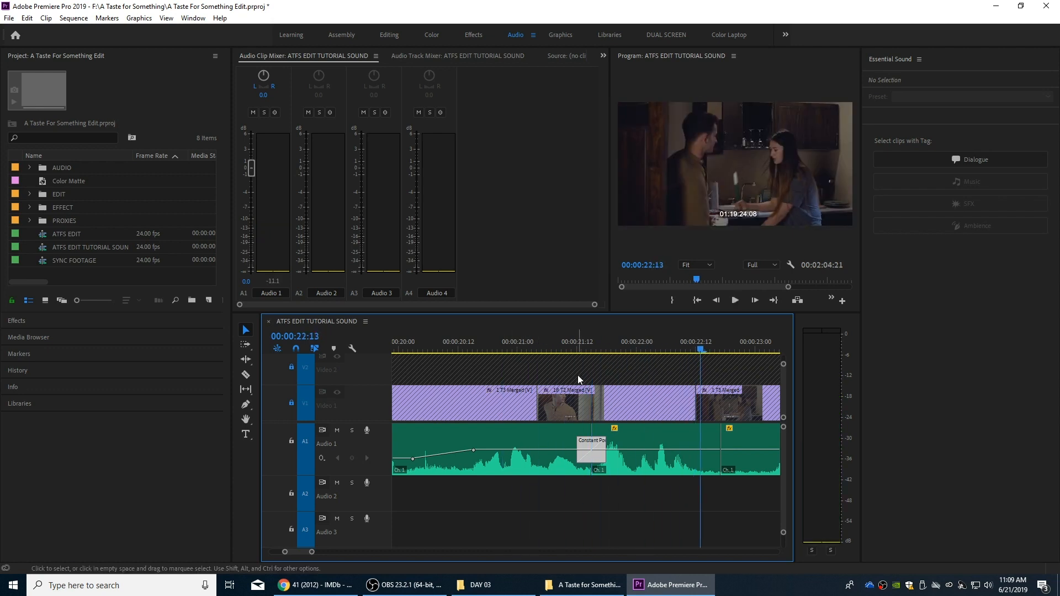
# - Add a Constant Power crossfade at the cut after the fourth Audio 1 clip and shorten it to about a quarter of its default length
pyautogui.press('-')
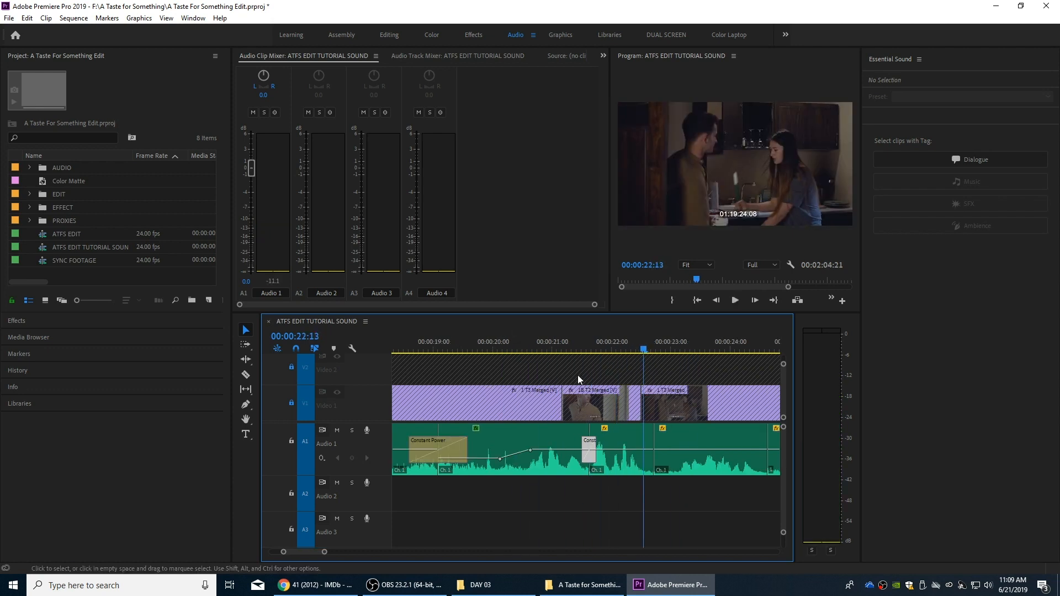
pyautogui.press('Down')
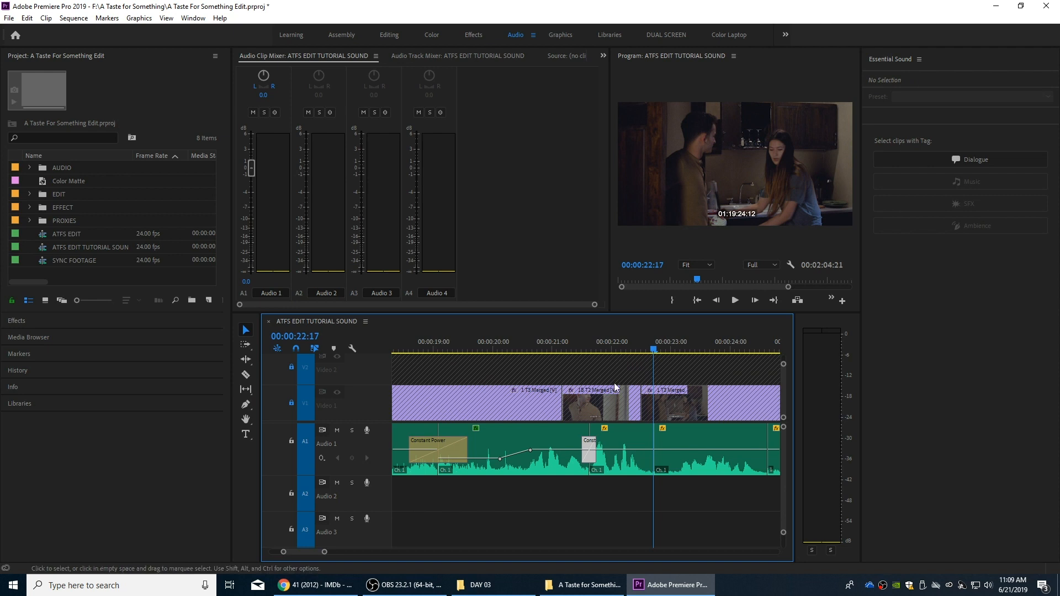
pyautogui.hotkey('ctrl', 'shift', 'a')
pyautogui.hotkey('ctrl', 'shift', 'd')
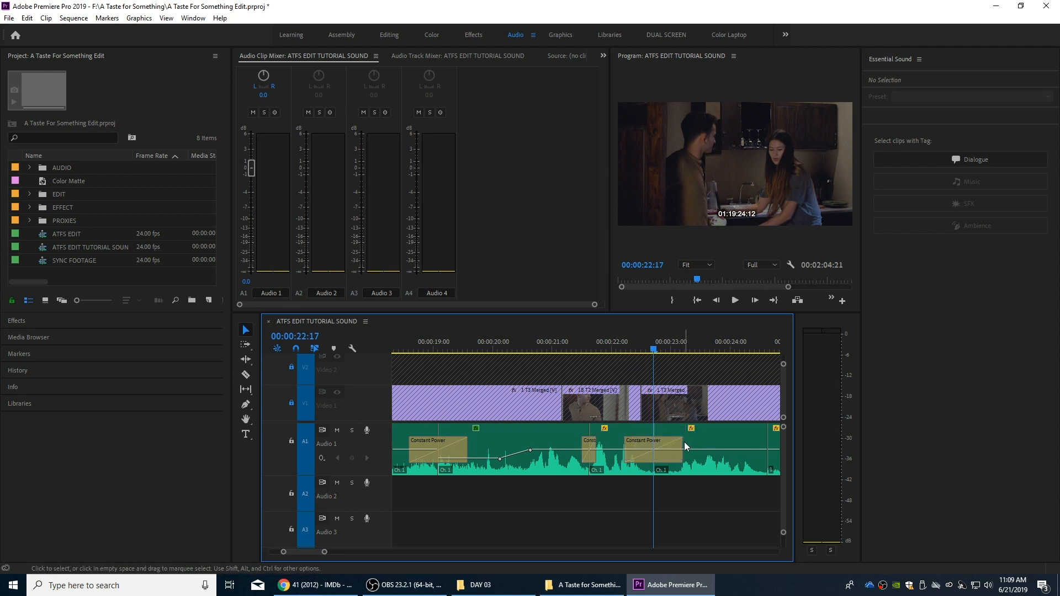
pyautogui.moveTo(684, 442); pyautogui.dragTo(660, 444)
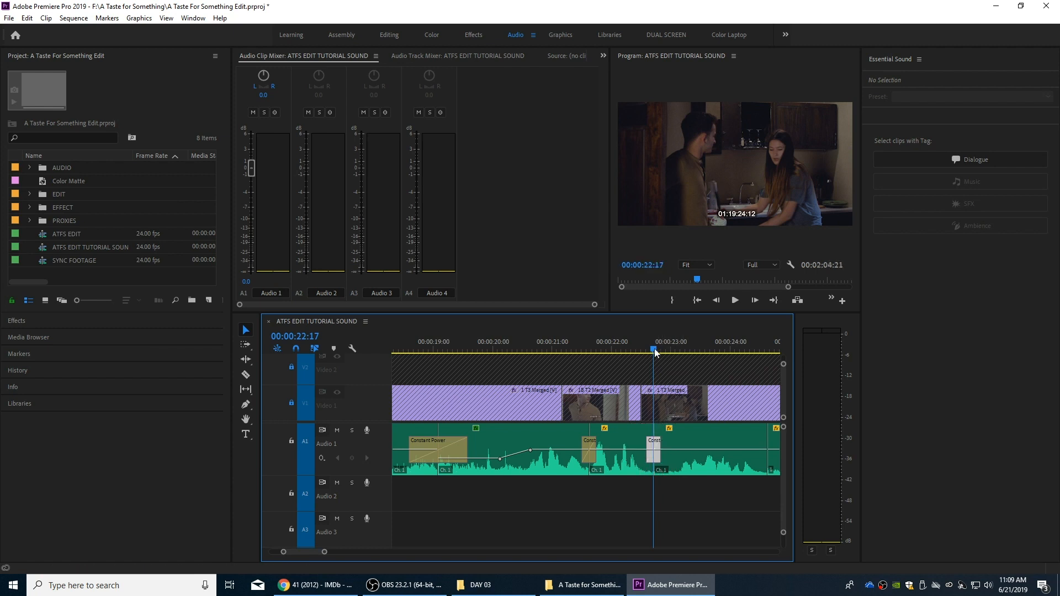
pyautogui.click(613, 343)
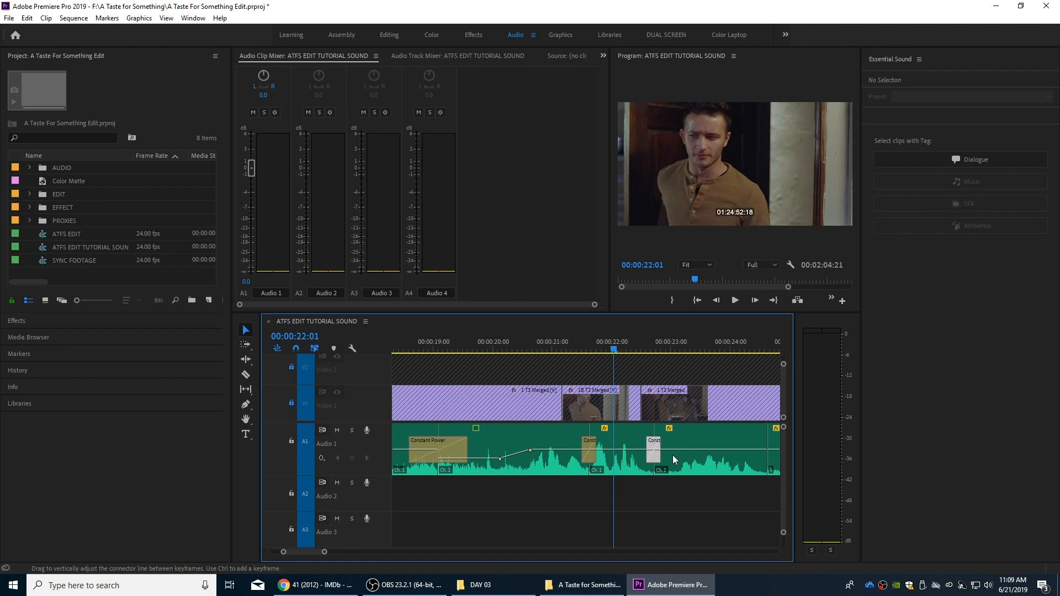
# - Play back the crossfade between the fourth and fifth Audio 1 clips from 00:00:22:01
pyautogui.press('space')
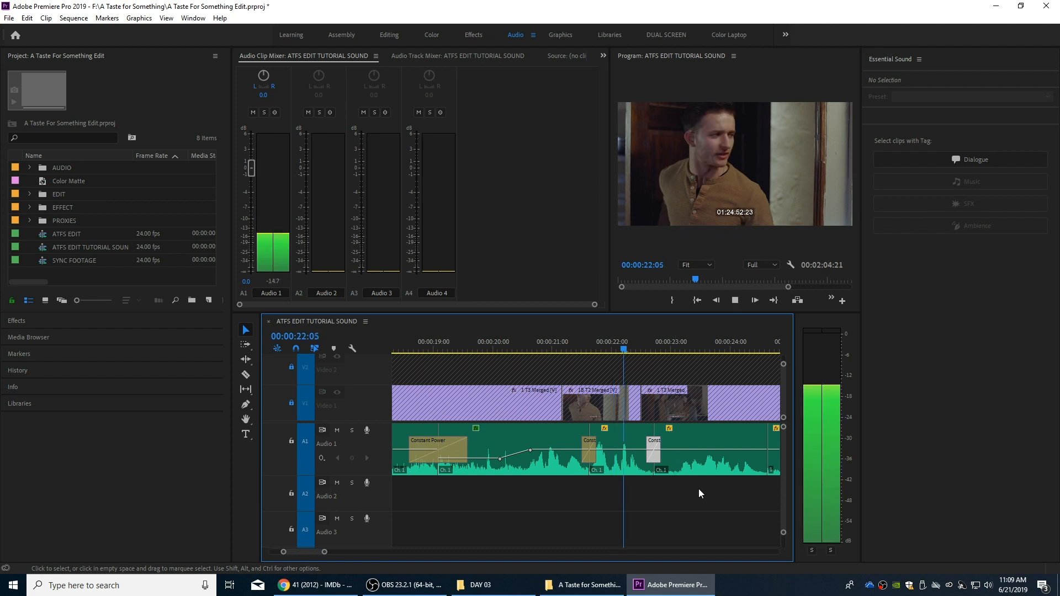
pyautogui.press('space')
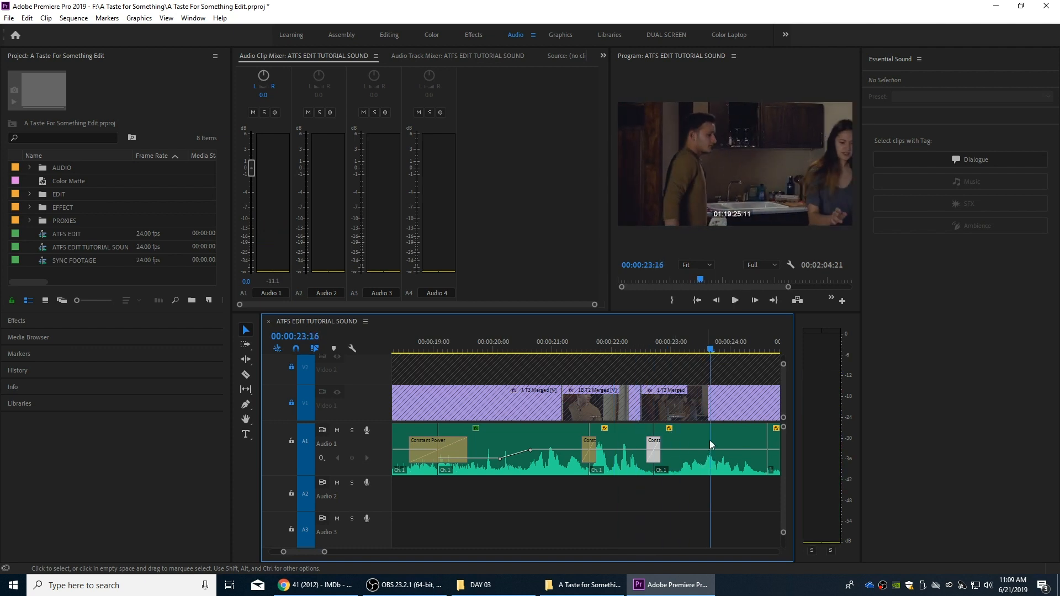
pyautogui.moveTo(711, 439); pyautogui.dragTo(723, 430)
pyautogui.hotkey('ctrl', 'z')
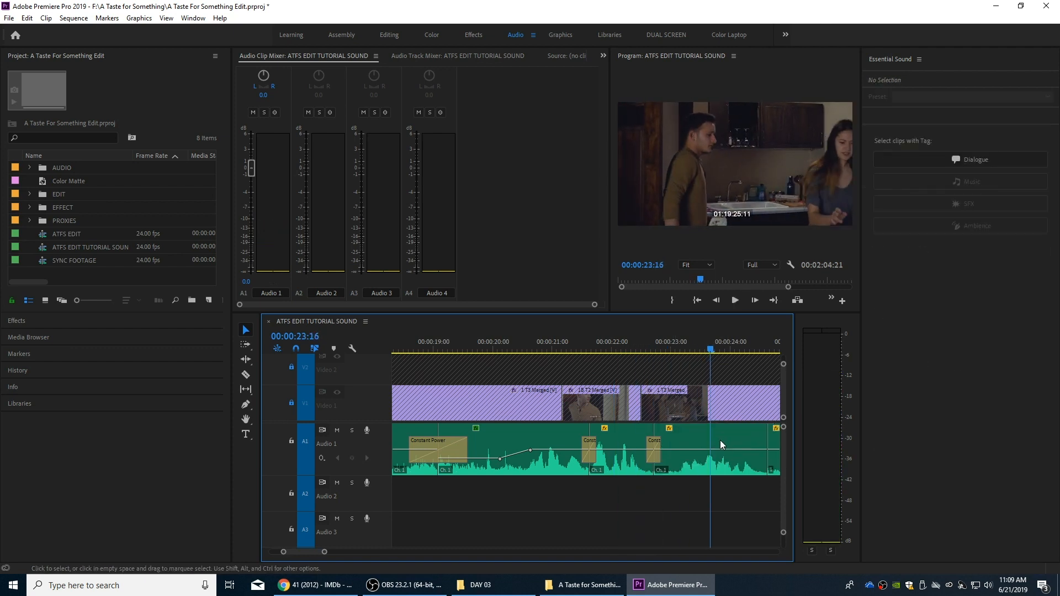
# - Auto-match the loudness of the fifth Audio 1 clip and check it by playback
pyautogui.click(690, 439)
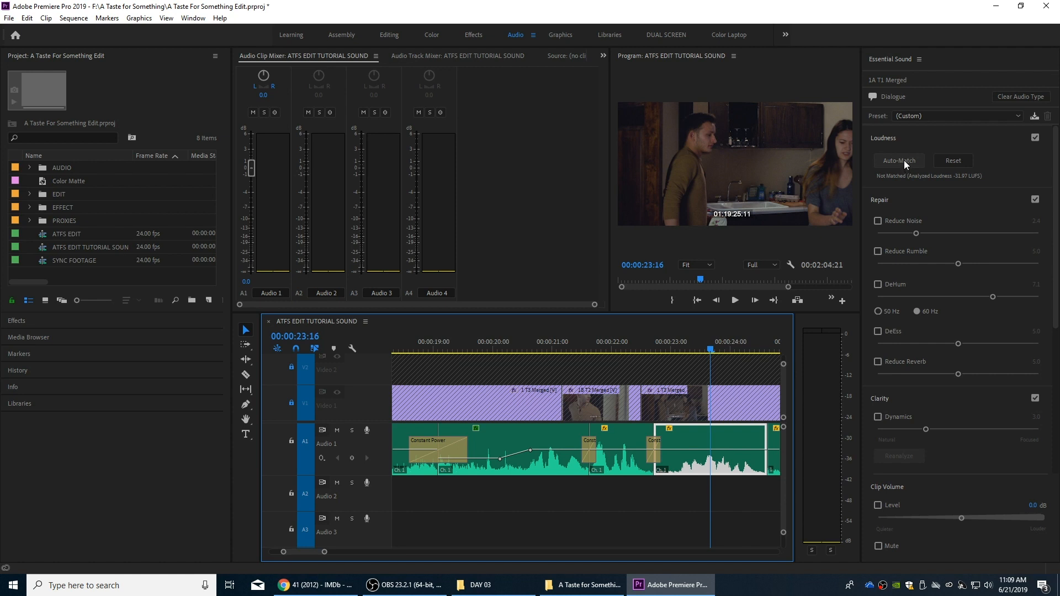
pyautogui.click(903, 161)
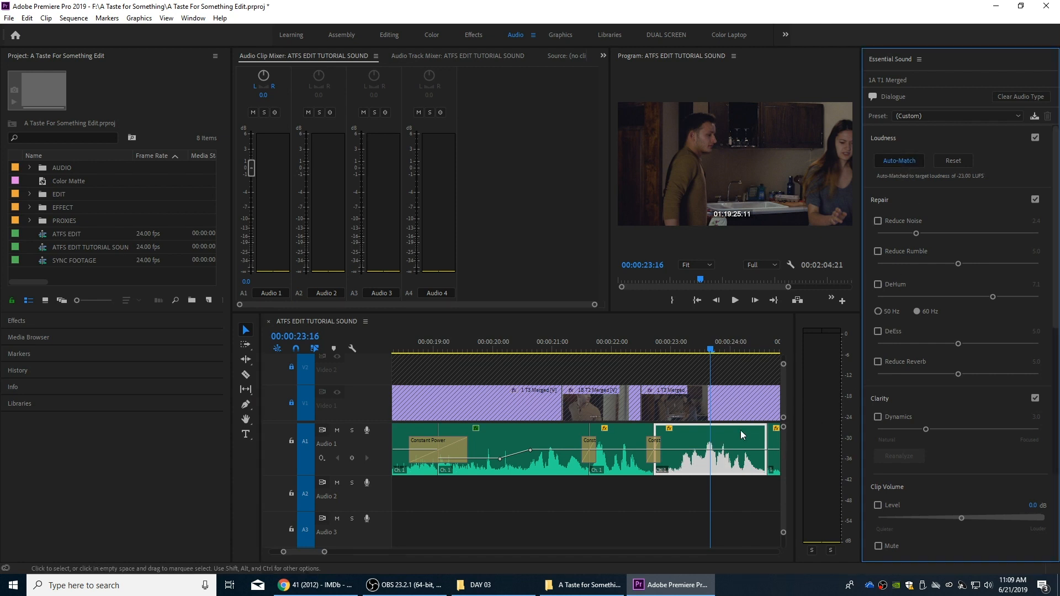
pyautogui.press('space')
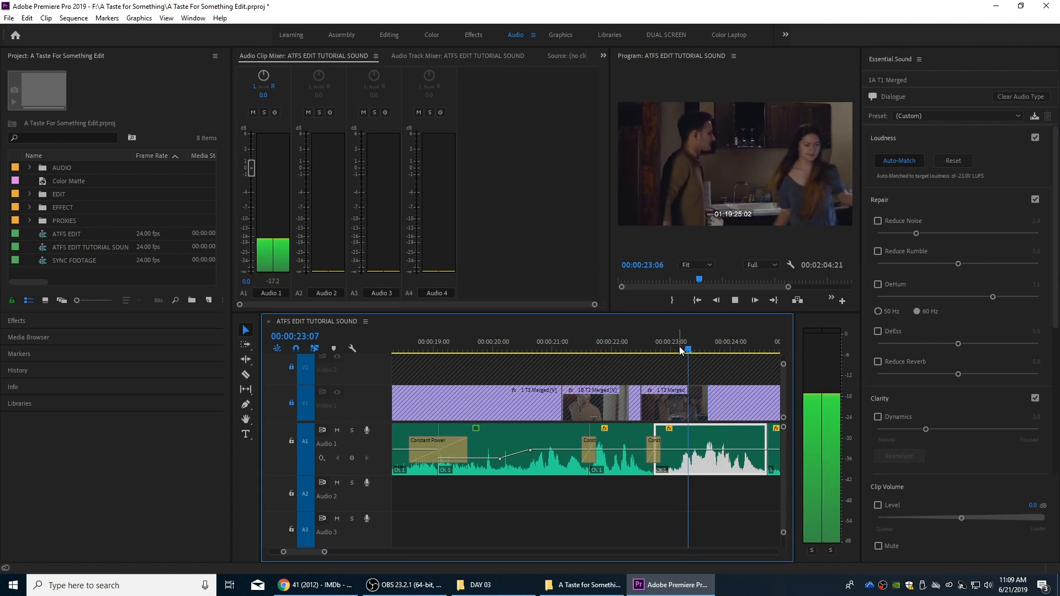
pyautogui.click(618, 343)
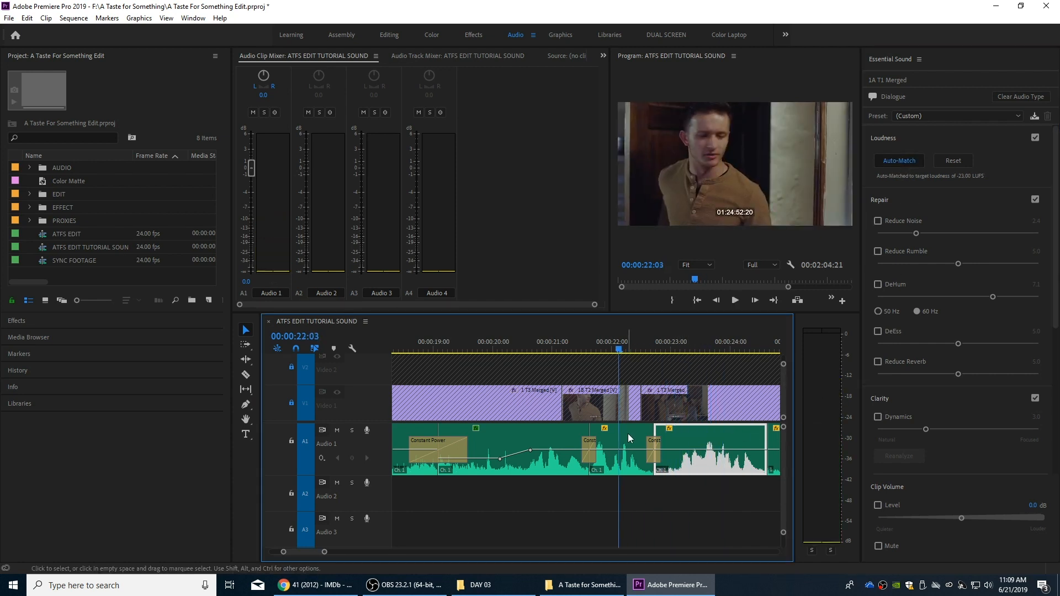
# - Give the fourth Audio 1 clip the Subtle Boost (Male) EQ preset and enable Enhance Speech with the Male type
pyautogui.click(627, 433)
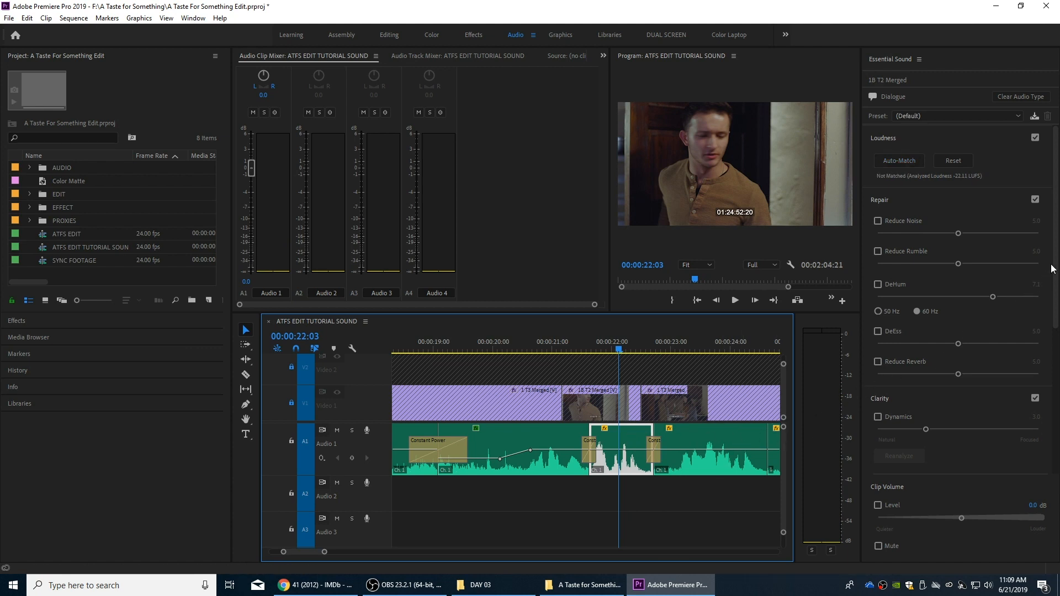
pyautogui.scroll(-5, 1051, 269)
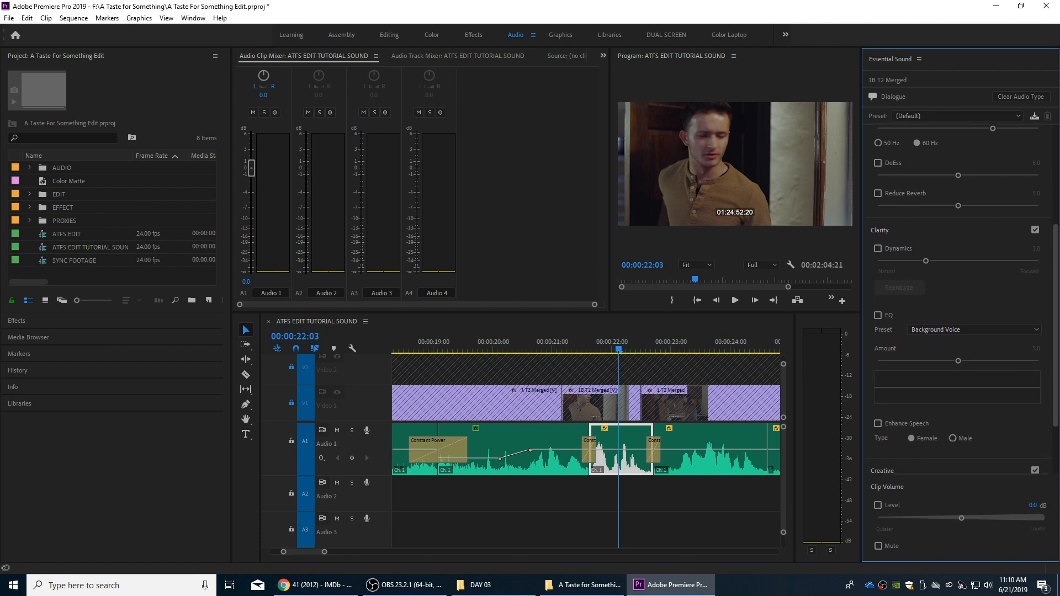
pyautogui.scroll(-1, 933, 335)
pyautogui.click(877, 306)
pyautogui.click(936, 322)
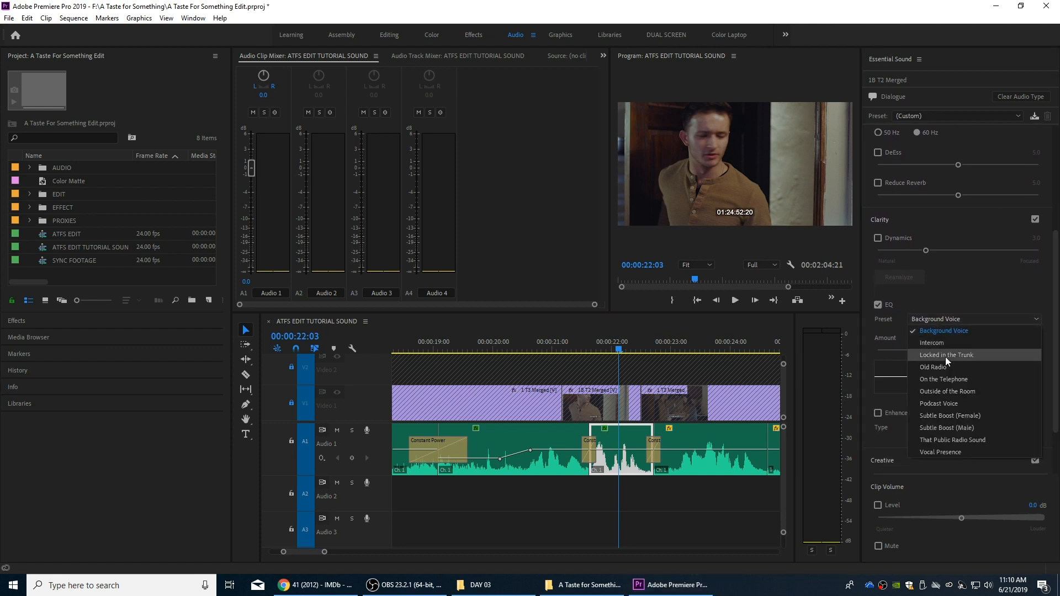
pyautogui.click(952, 425)
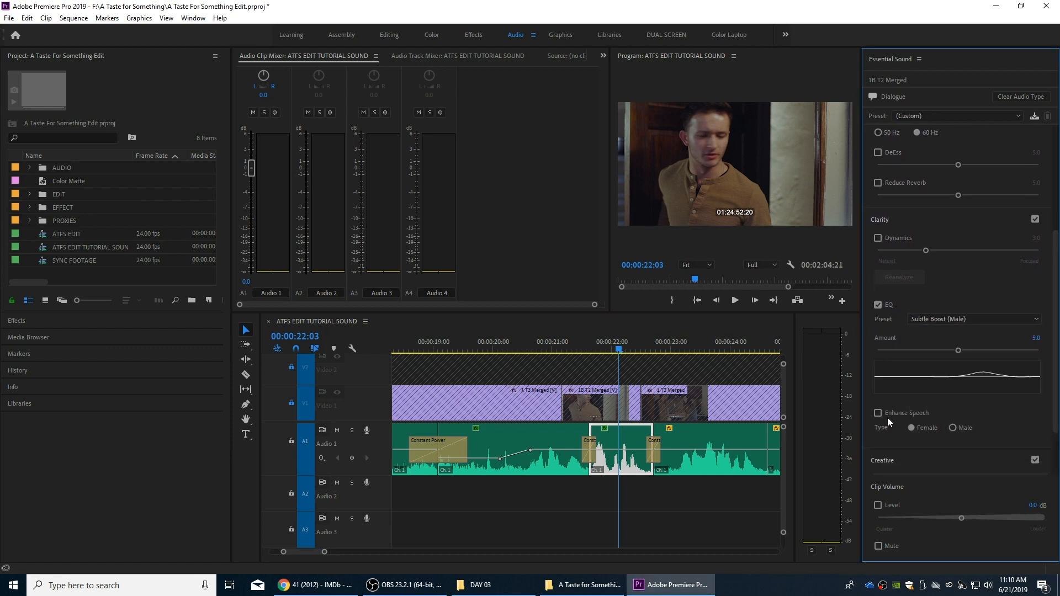
pyautogui.click(950, 426)
# - Play back the fourth Audio 1 clip and continue on into the fifth
pyautogui.click(586, 341)
pyautogui.press('space')
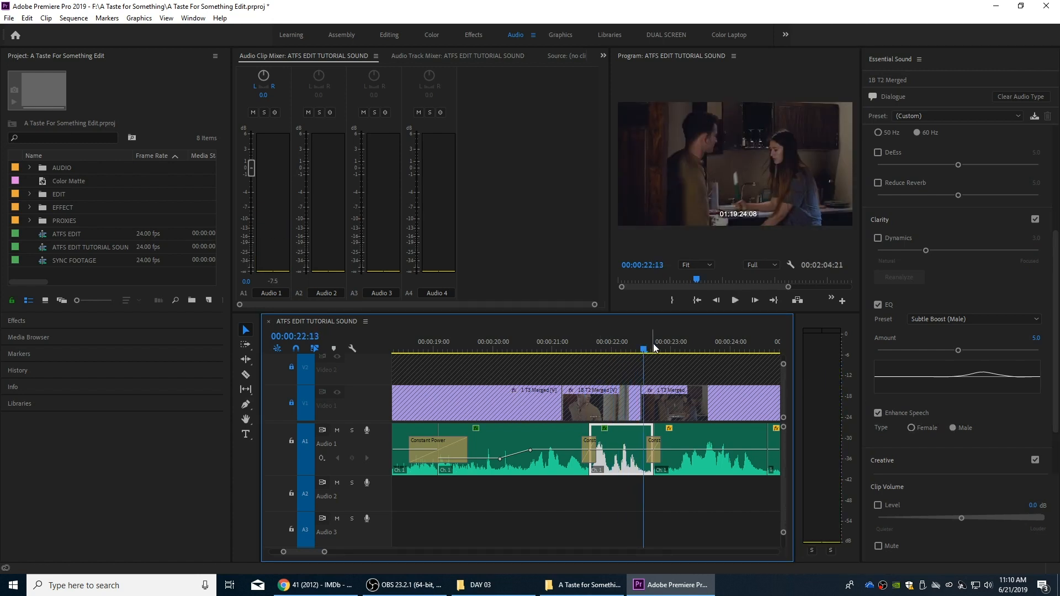
pyautogui.press('space')
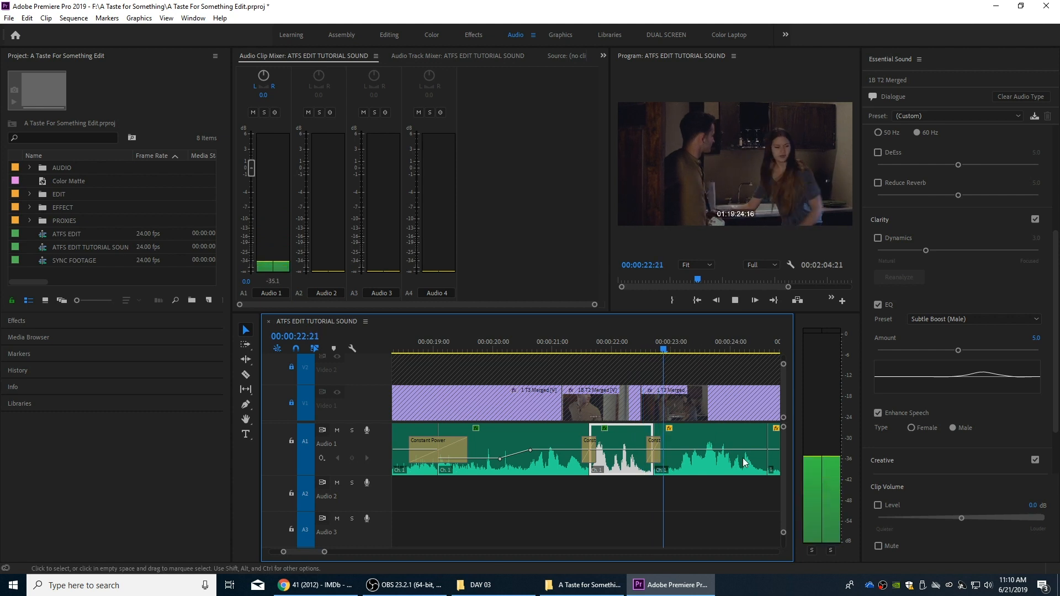
pyautogui.press('space')
# - Enable Reduce Noise and Reduce Rumble on the fifth Audio 1 clip, with Reduce Rumble at 2.5
pyautogui.click(711, 447)
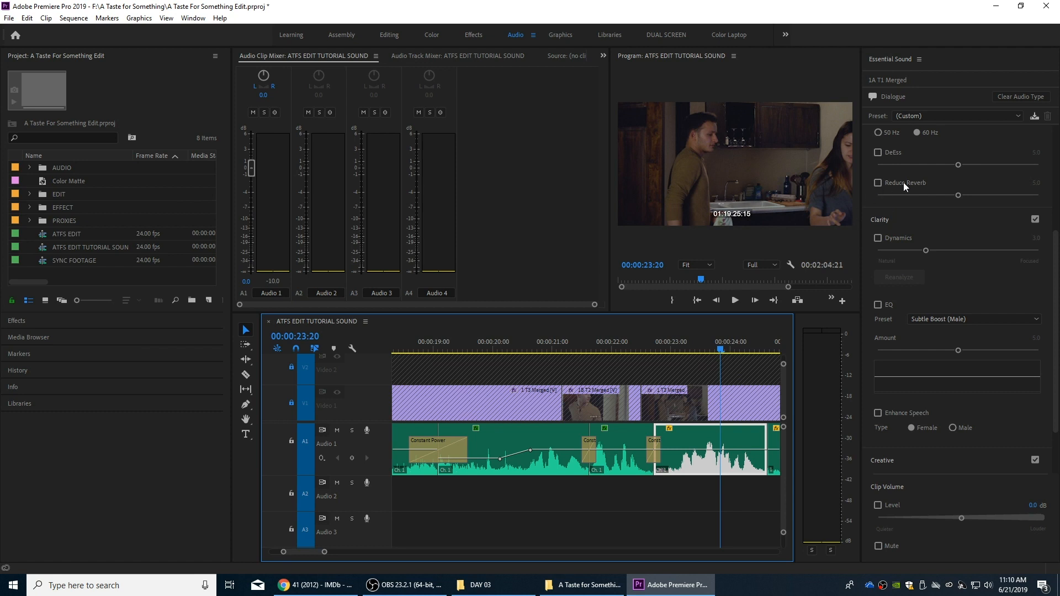
pyautogui.scroll(5, 1054, 263)
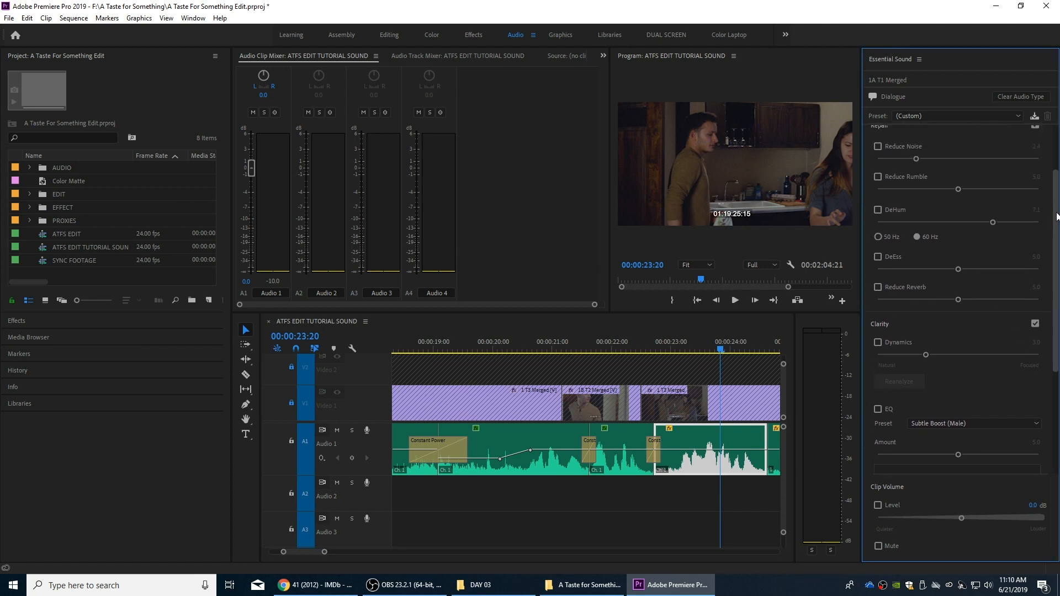
pyautogui.click(879, 218)
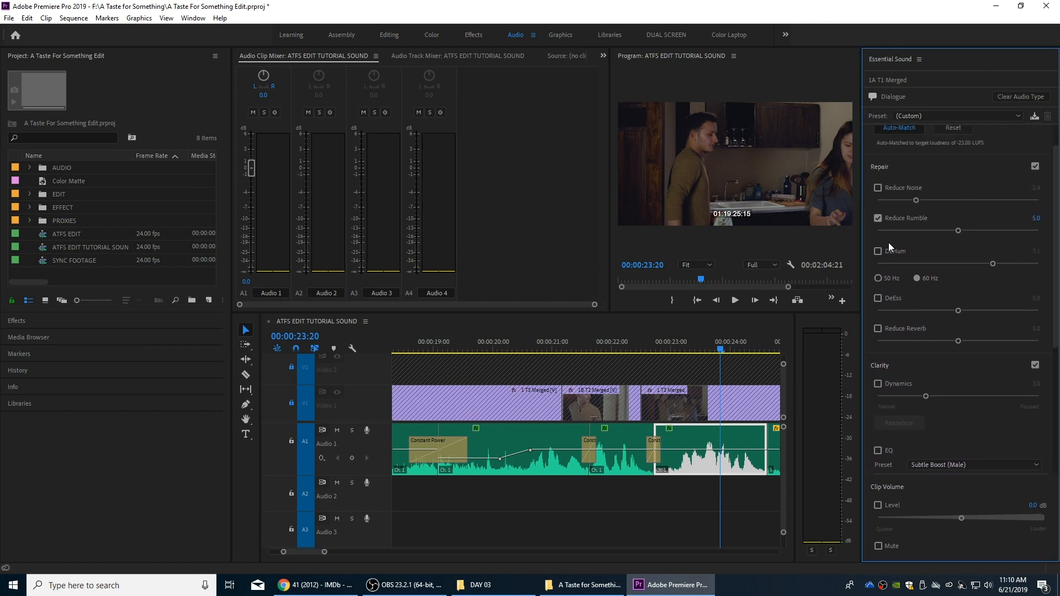
pyautogui.click(878, 188)
pyautogui.moveTo(954, 230); pyautogui.dragTo(940, 229)
# - Play back the fifth Audio 1 clip and lower its Reduce Noise to 2.0 and Reduce Rumble to 1.6
pyautogui.click(669, 345)
pyautogui.press('space')
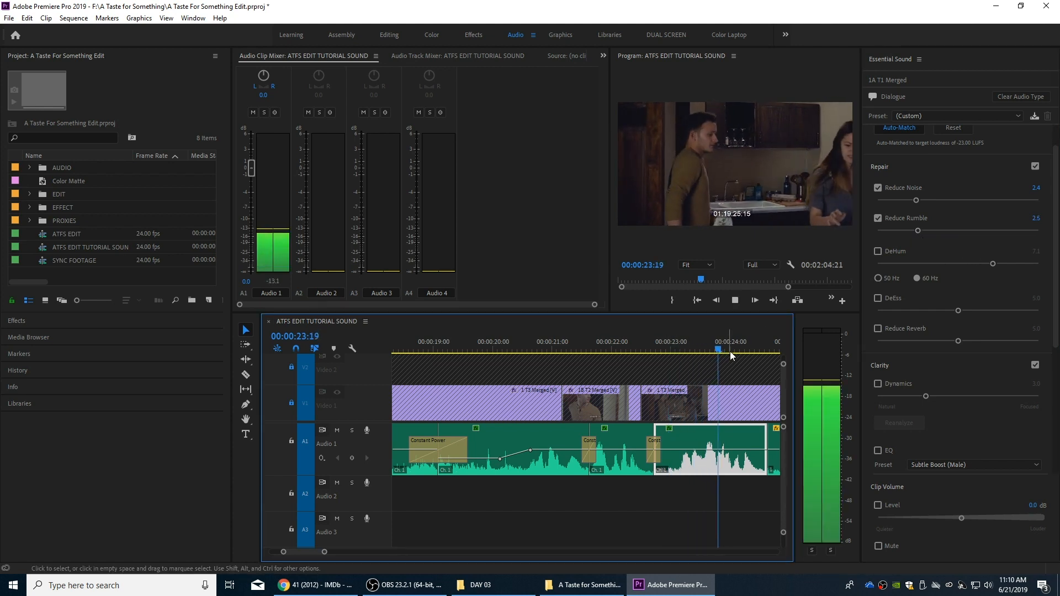
pyautogui.press('space')
pyautogui.moveTo(918, 200); pyautogui.dragTo(907, 200)
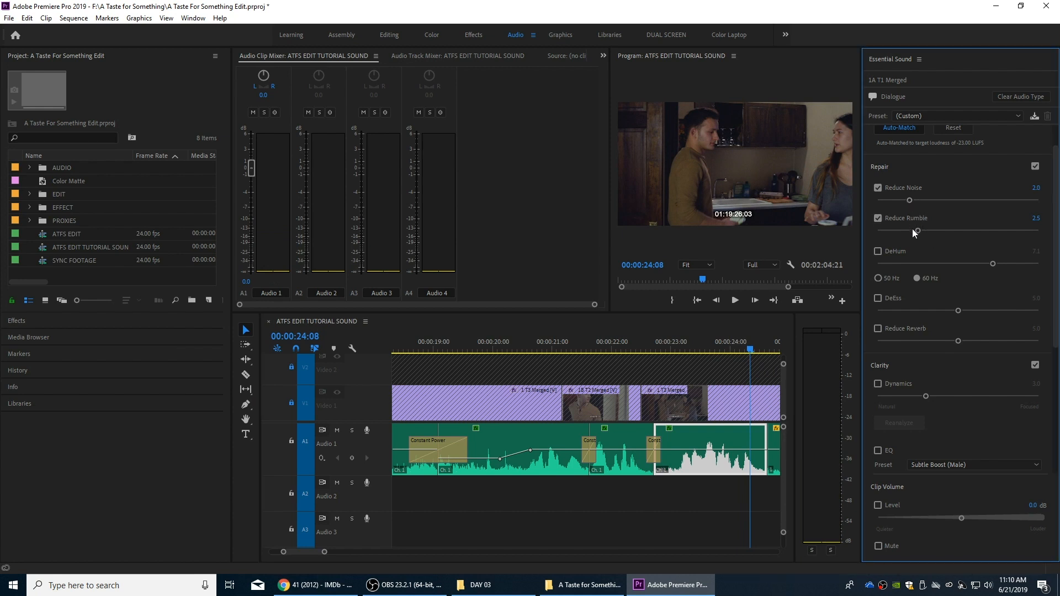
pyautogui.press('space')
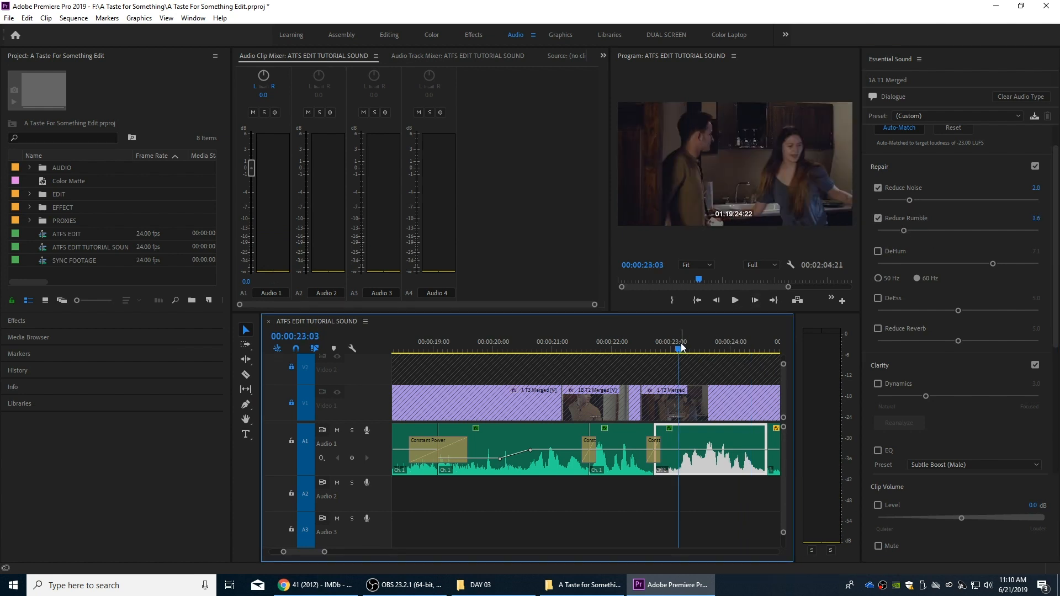
# - Give the fifth Audio 1 clip the Subtle Boost (Female) EQ preset and enable Enhance Speech
pyautogui.scroll(-5, 1039, 269)
pyautogui.scroll(-1, 914, 333)
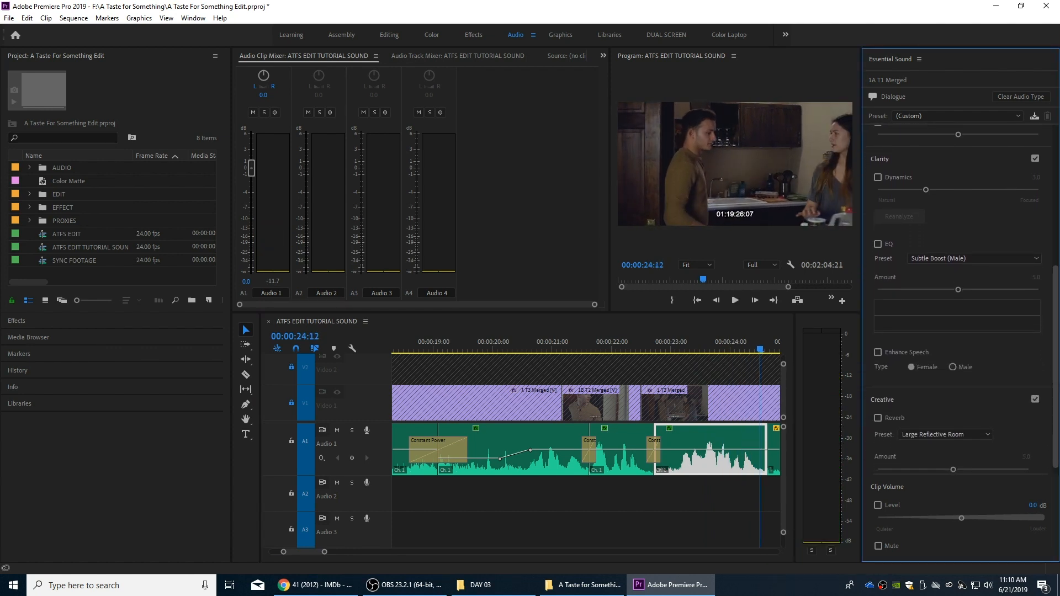
pyautogui.click(878, 240)
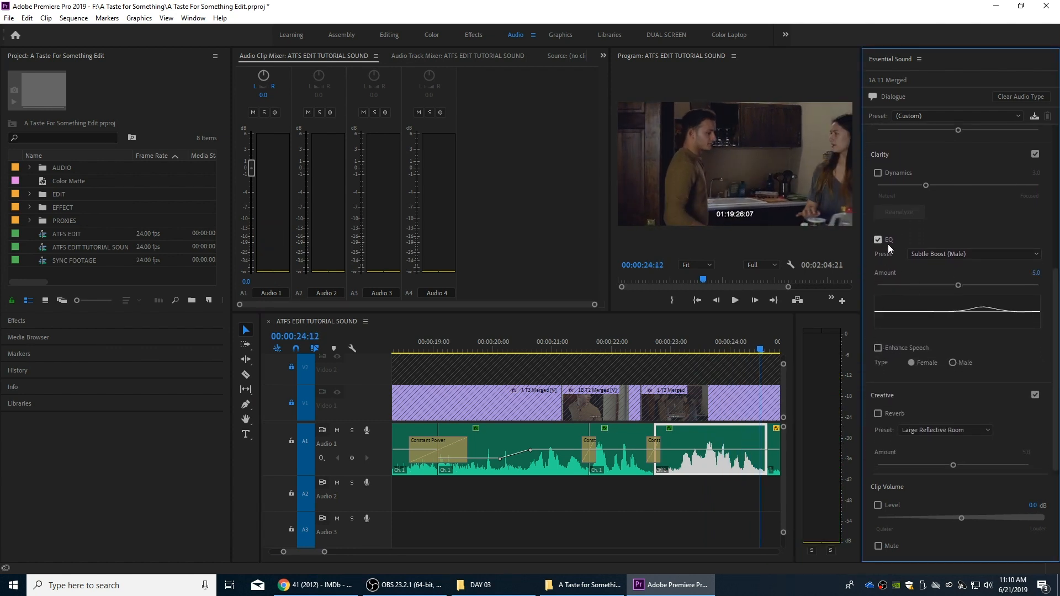
pyautogui.click(919, 254)
pyautogui.click(939, 337)
# - Play back the fifth Audio 1 clip twice to check its EQ and level
pyautogui.click(684, 344)
pyautogui.press('space')
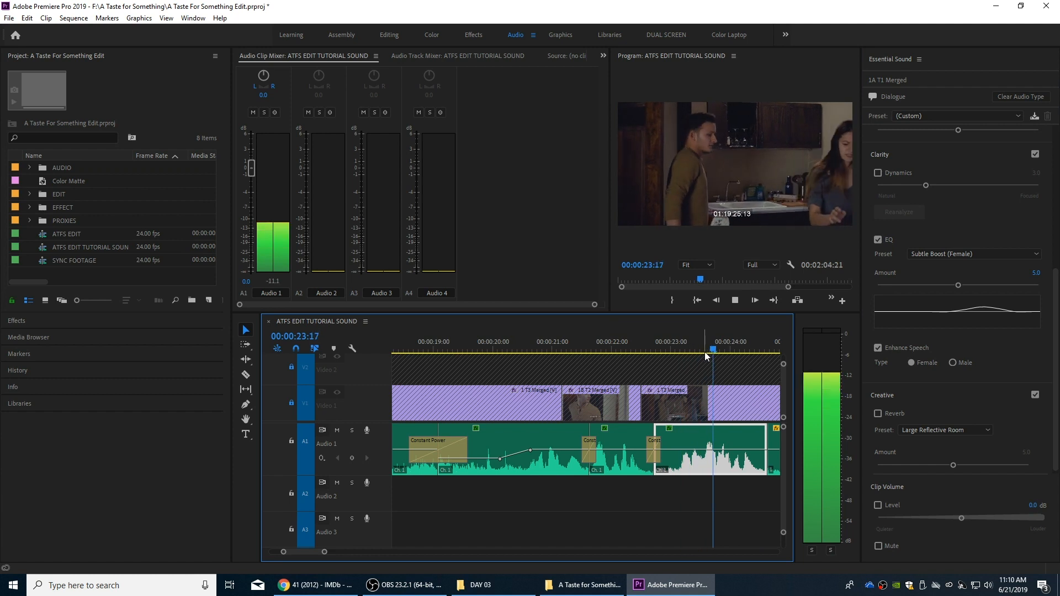
pyautogui.press('space')
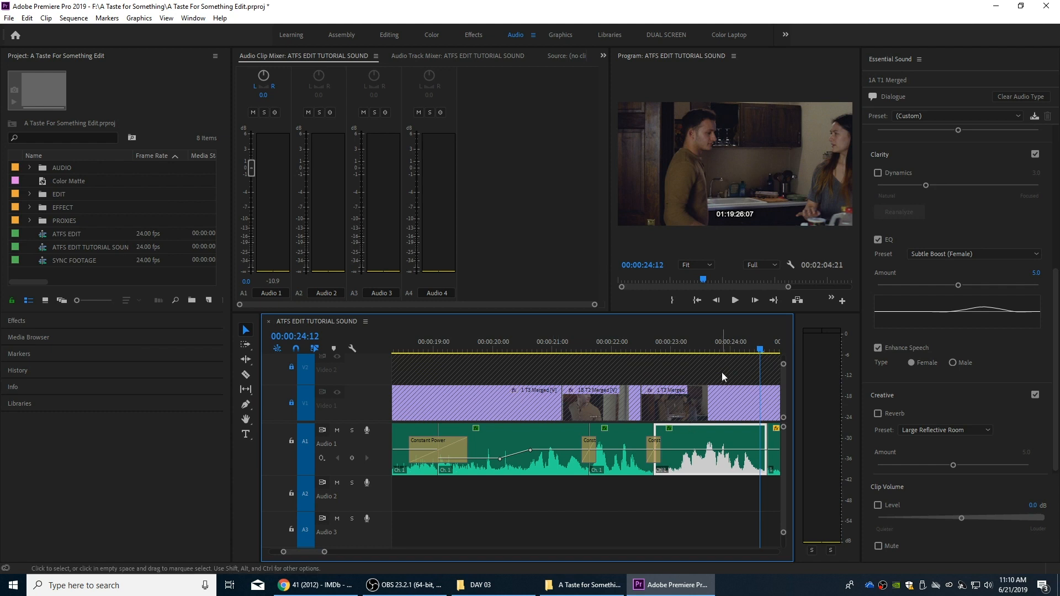
pyautogui.click(687, 341)
pyautogui.press('space')
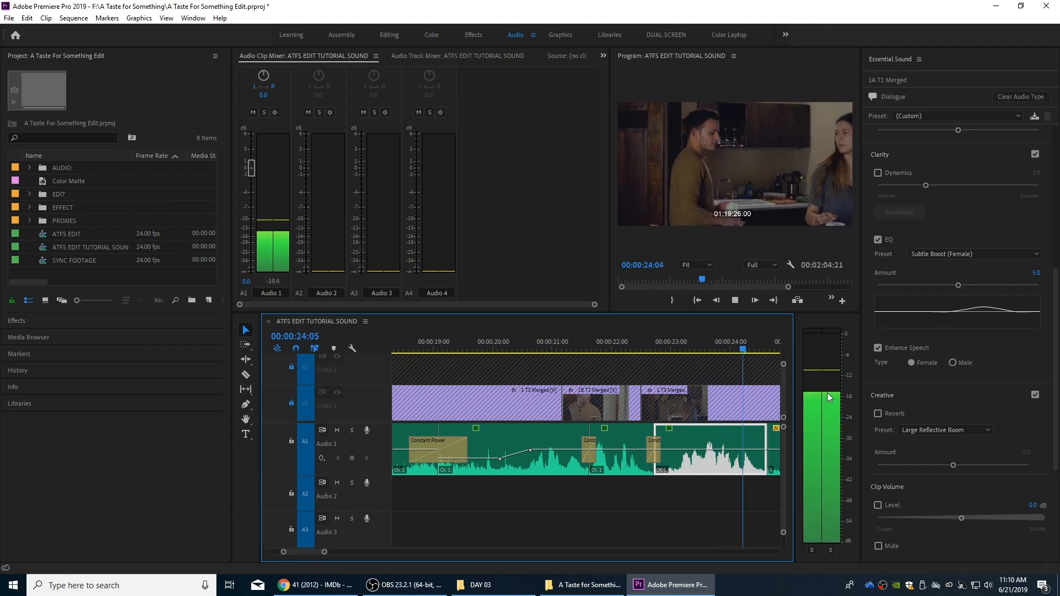
pyautogui.press('space')
# - Lower the audio gain of the fifth Audio 1 clip and play it back together with the fourth clip
pyautogui.press('g')
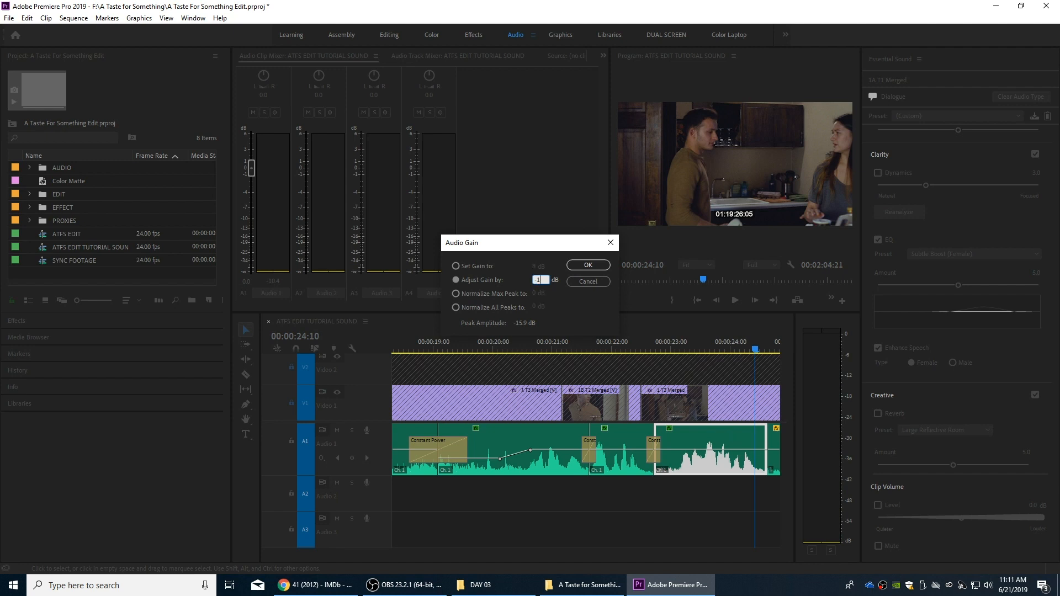
pyautogui.press('Return')
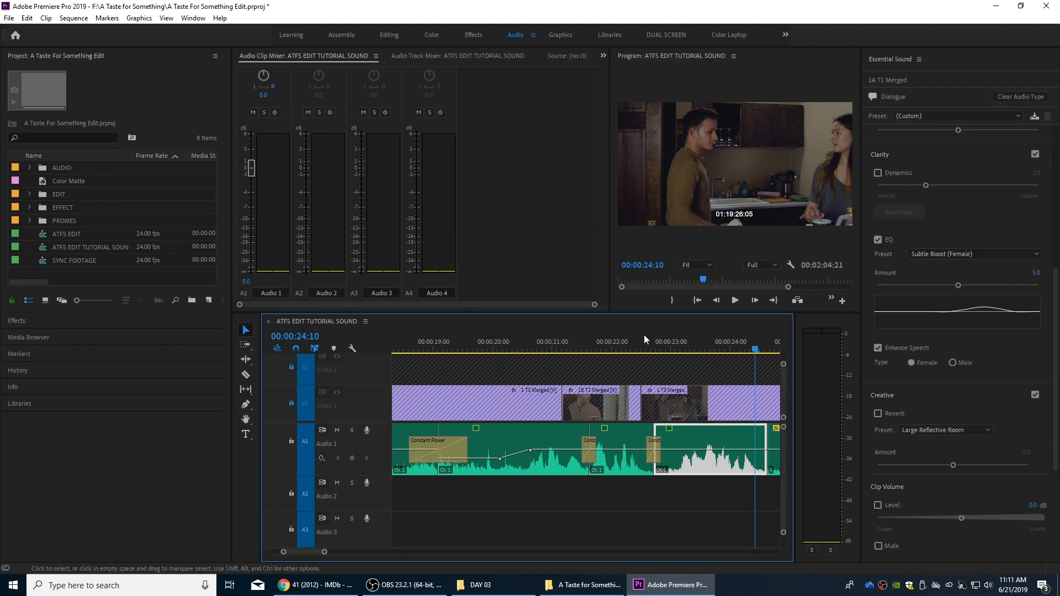
pyautogui.click(608, 342)
pyautogui.press('space')
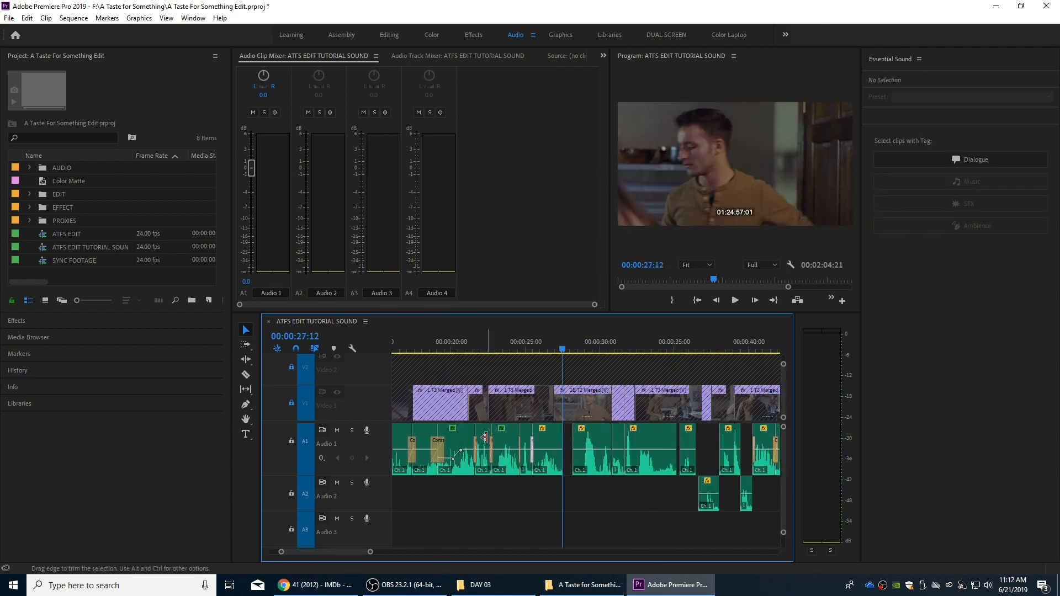
# - Play back the 1A T3 Merged clip before the Audio 1 gap from 00:00:26:06, clear its audio type and retag it as Dialogue
pyautogui.click(547, 344)
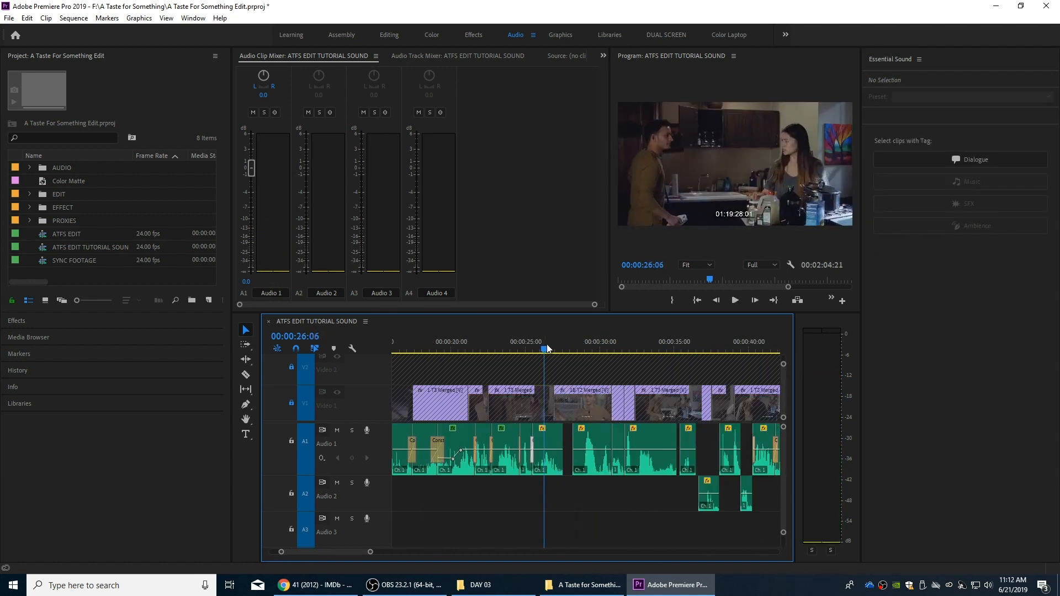
pyautogui.press('space')
pyautogui.press('space')
pyautogui.click(548, 436)
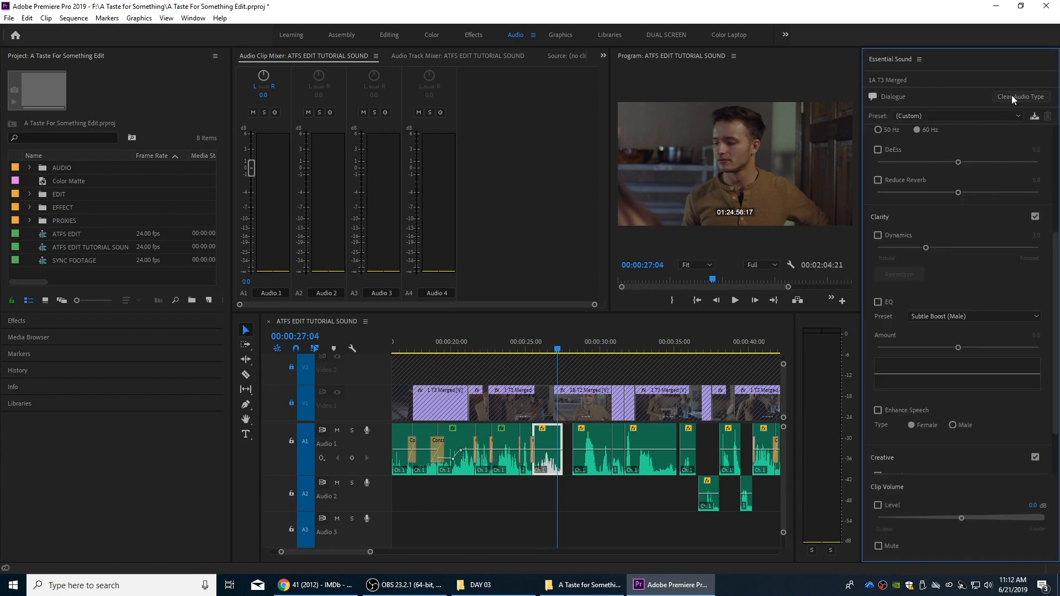
pyautogui.click(1011, 97)
pyautogui.click(950, 166)
# - Set the EQ preset of the 1A T3 Merged clip to Subtle Boost (Female) and enable Enhance Speech
pyautogui.click(947, 317)
pyautogui.click(956, 415)
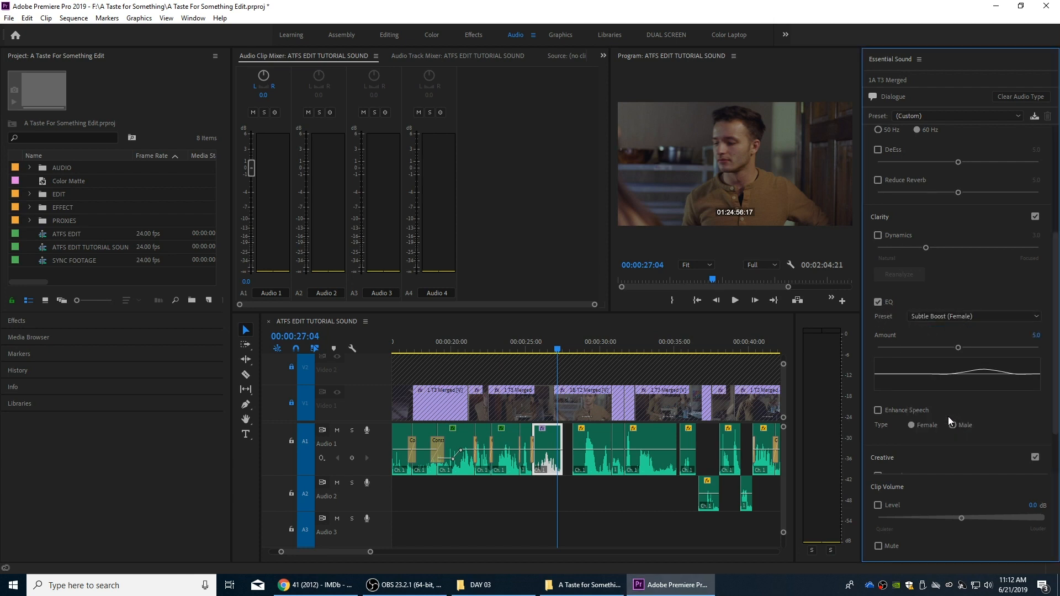
pyautogui.click(878, 410)
# - Auto-match the loudness of the 1A T3 Merged clip and lower its audio gain, checking it by playback
pyautogui.scroll(3, 1059, 203)
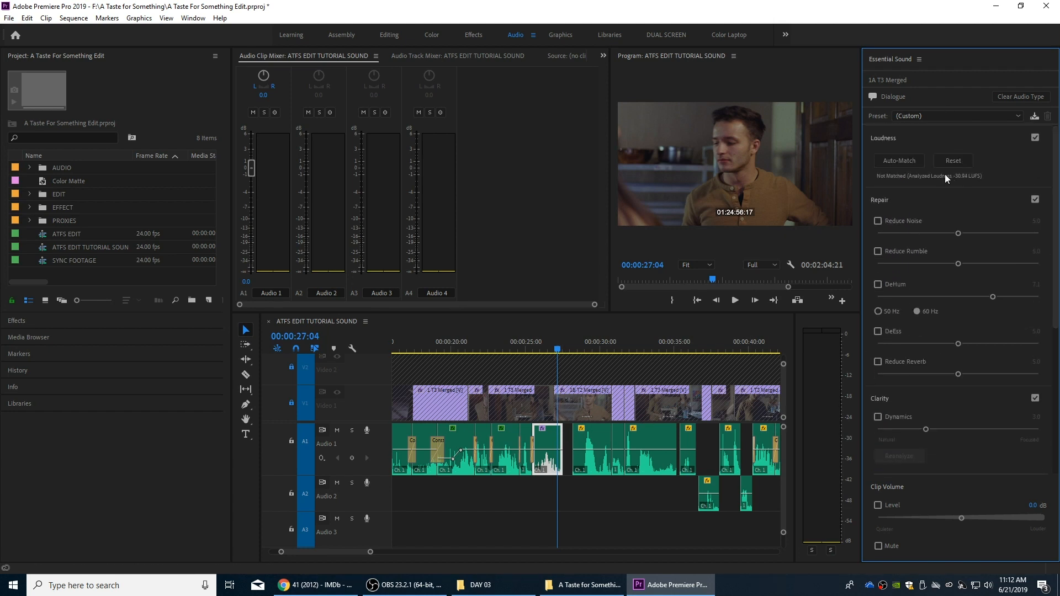
pyautogui.click(545, 435)
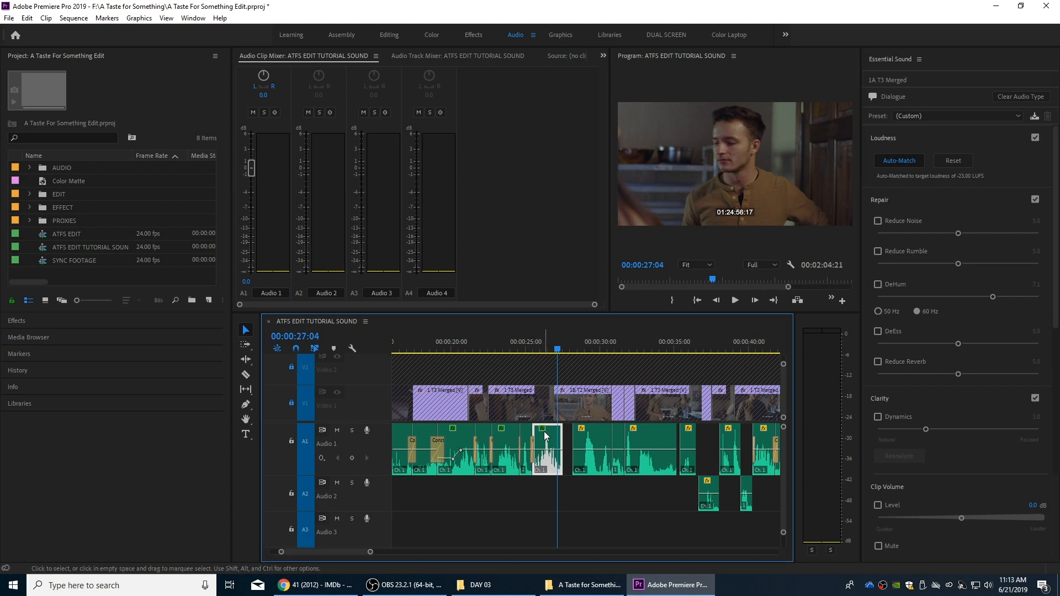
pyautogui.write('g-')
pyautogui.press('Return')
pyautogui.click(527, 350)
pyautogui.press('=')
pyautogui.press('=')
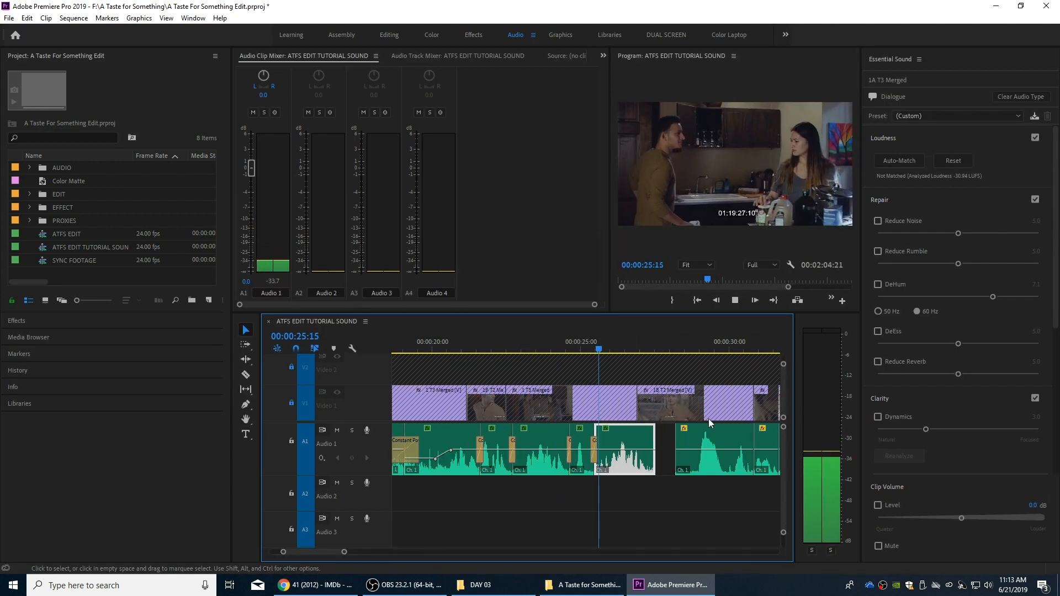
pyautogui.press('space')
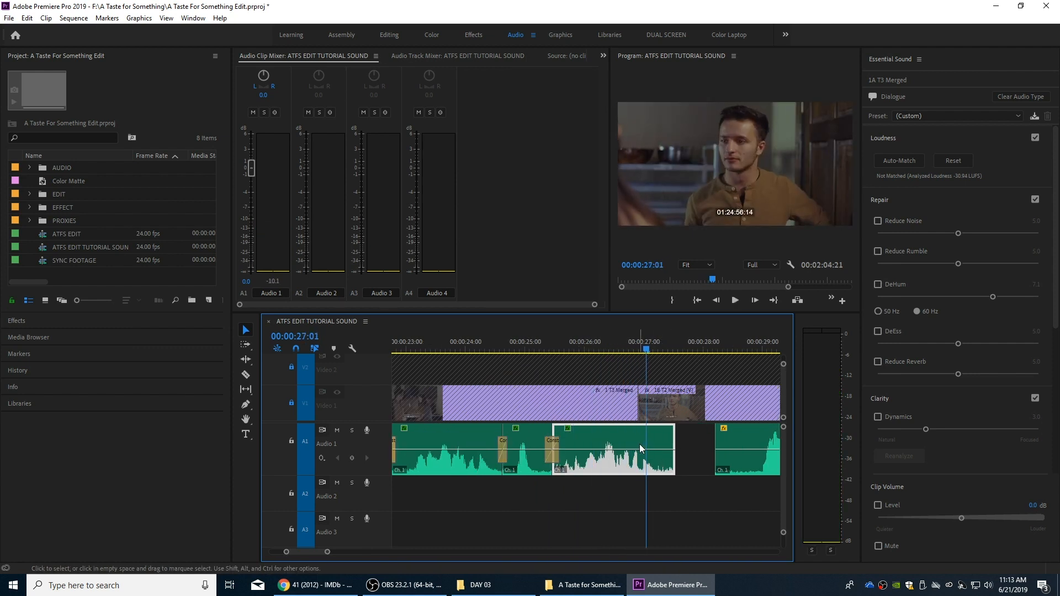
# - Enable Reduce Noise at 2.3 on the 1A T3 Merged clip and play it back through the Audio 1 gap
pyautogui.click(878, 225)
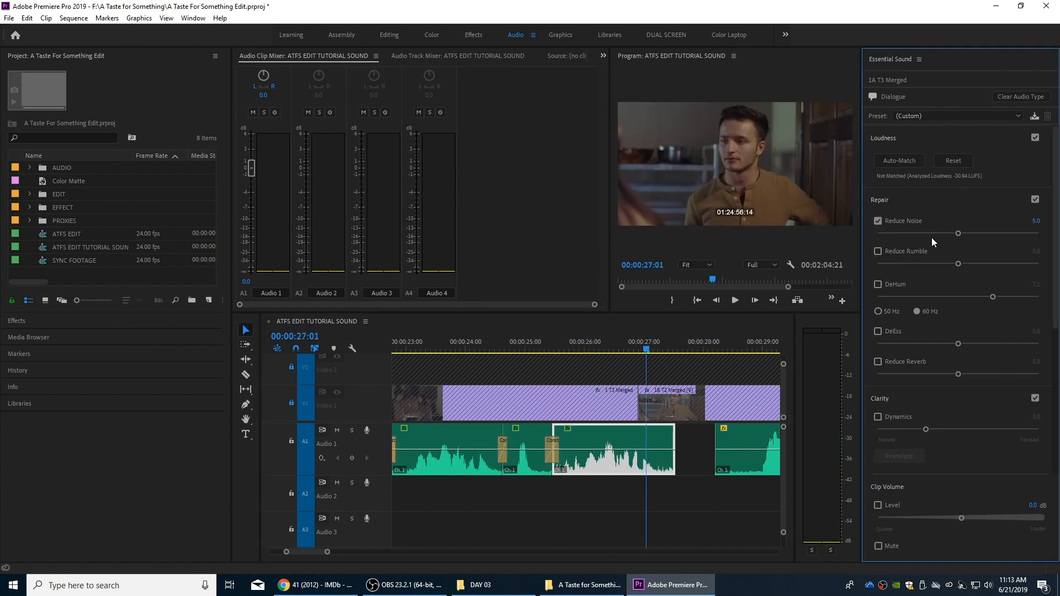
pyautogui.moveTo(925, 233); pyautogui.dragTo(915, 233)
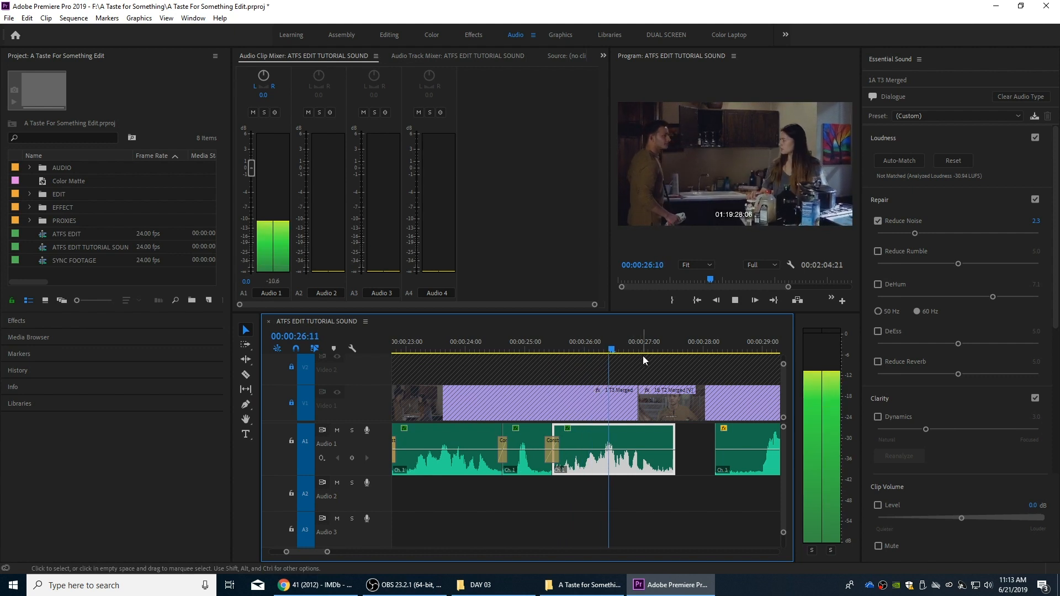
pyautogui.press('space')
pyautogui.press('=')
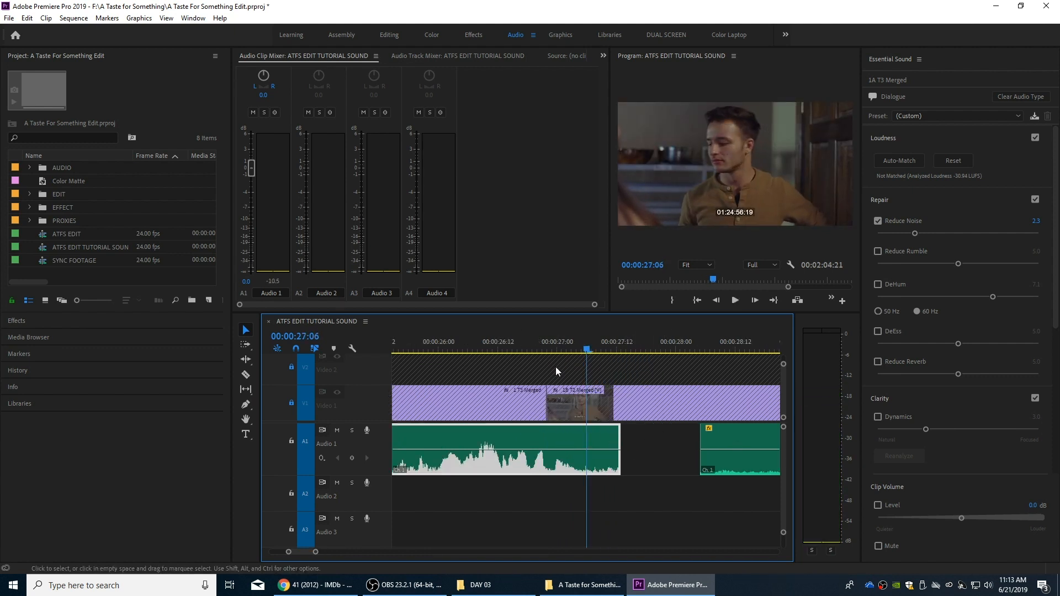
pyautogui.press('-')
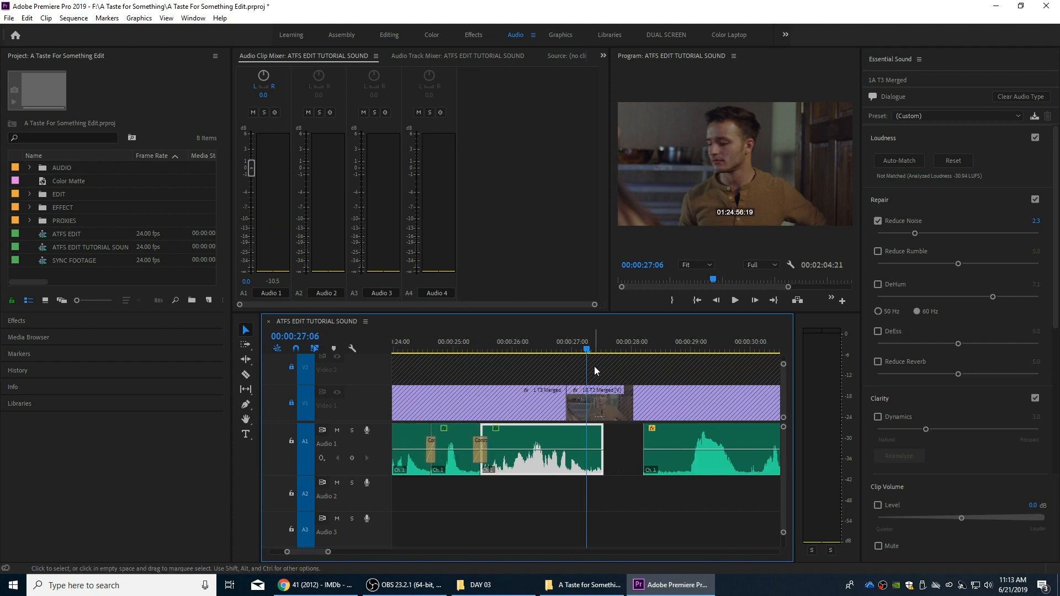
pyautogui.press('space')
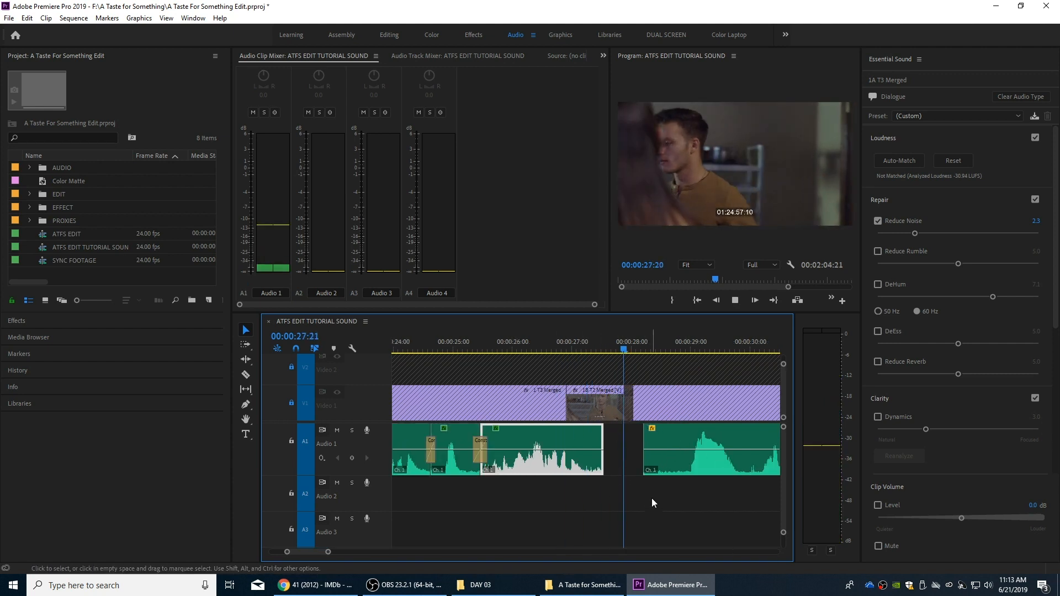
pyautogui.press('space')
# - Auto-match the loudness of the 1B T2 Merged clip after the gap and enable Enhance Speech with type Male, checking it by playback
pyautogui.click(695, 449)
pyautogui.click(906, 164)
pyautogui.click(877, 221)
pyautogui.scroll(-5, 915, 255)
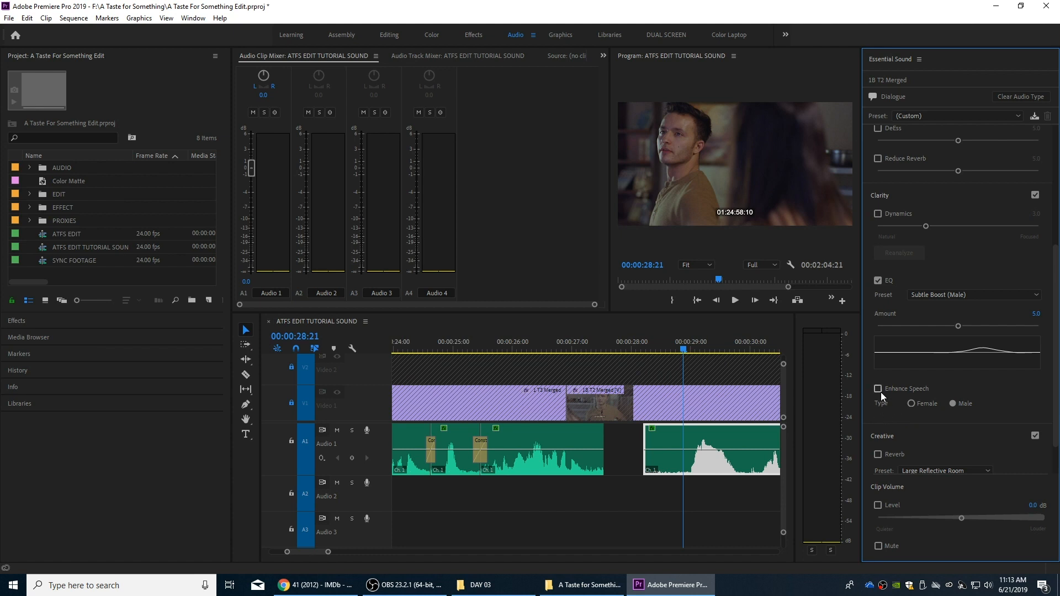
pyautogui.click(572, 347)
pyautogui.press('space')
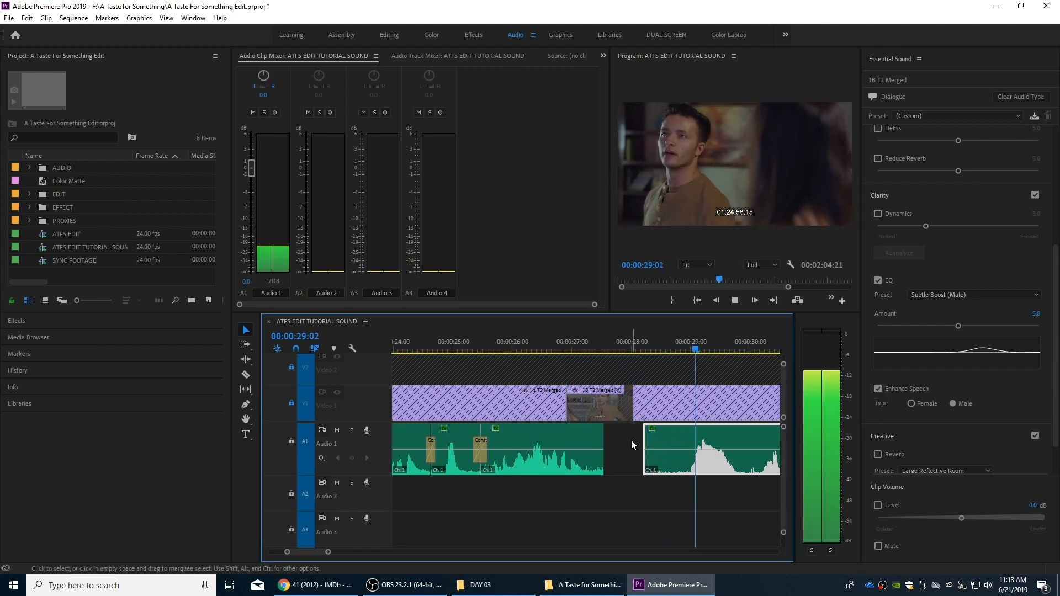
pyautogui.press('space')
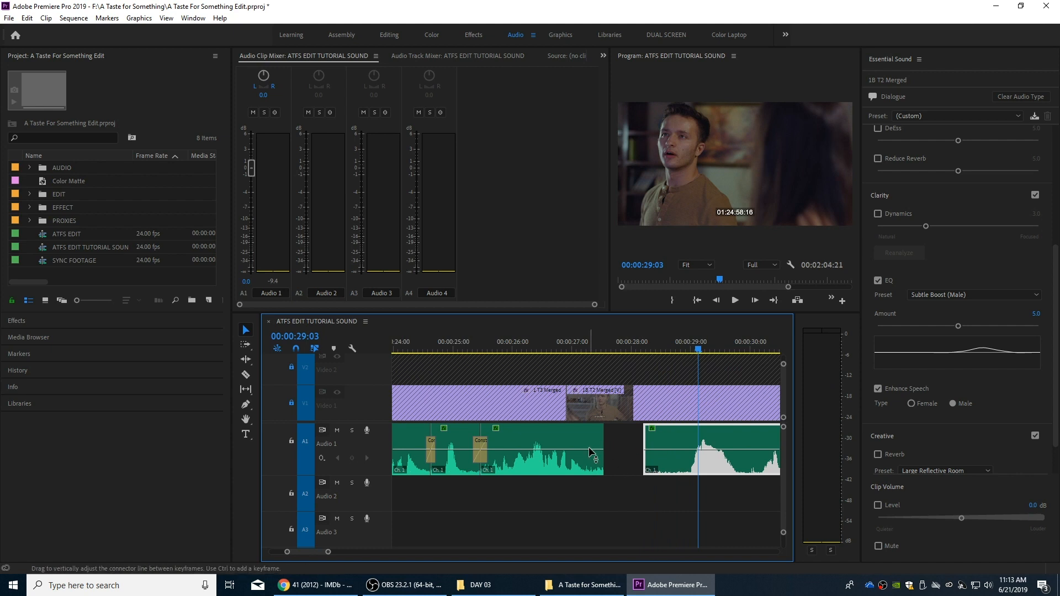
# - Try extending the start of the 1B T2 Merged clip back across the Audio 1 gap and play through the join
pyautogui.click(652, 372)
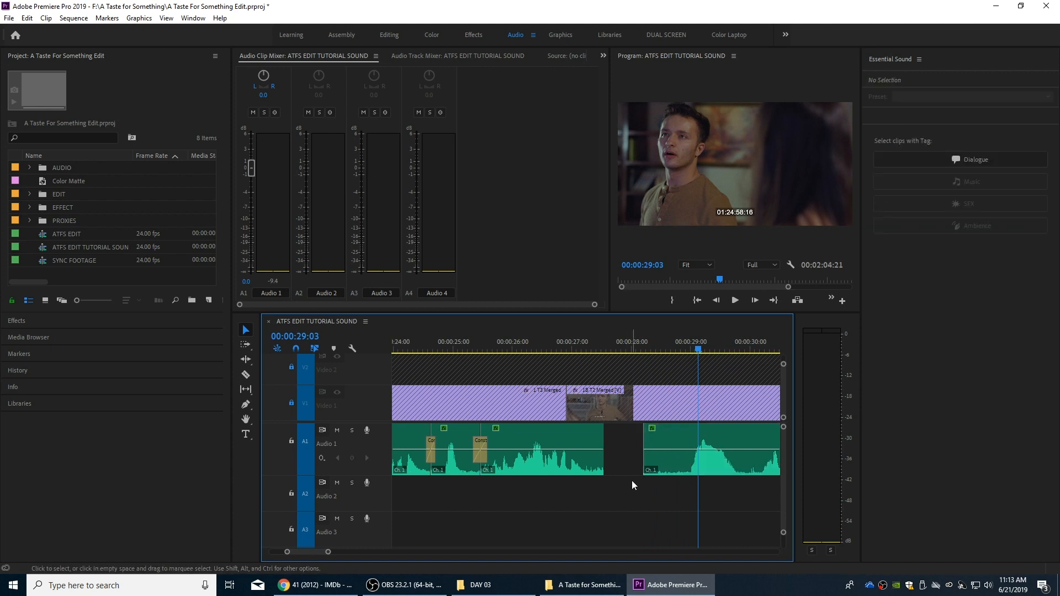
pyautogui.moveTo(640, 439); pyautogui.dragTo(605, 439)
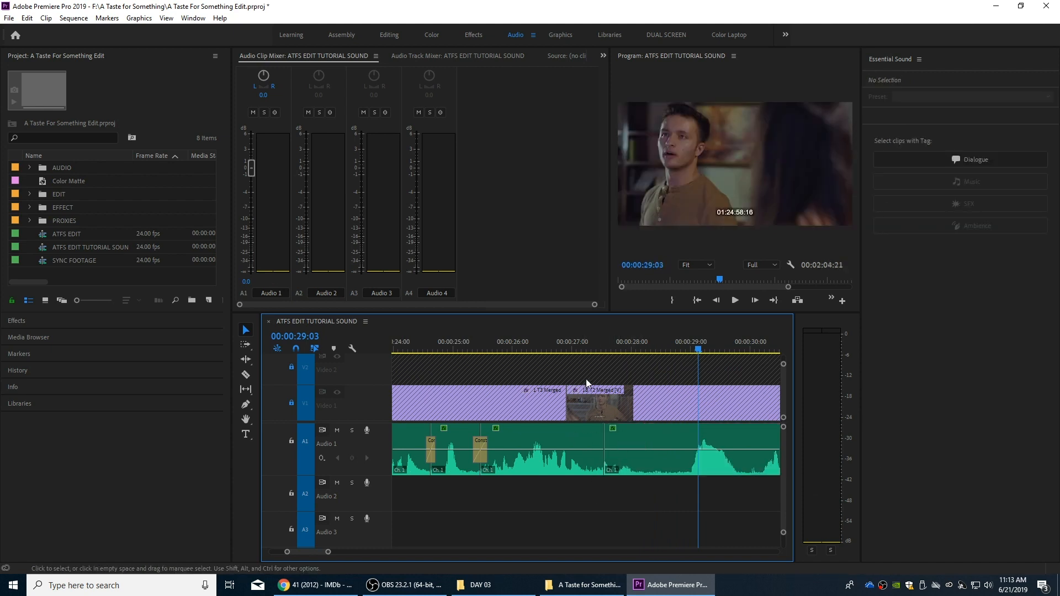
pyautogui.click(581, 343)
pyautogui.press('space')
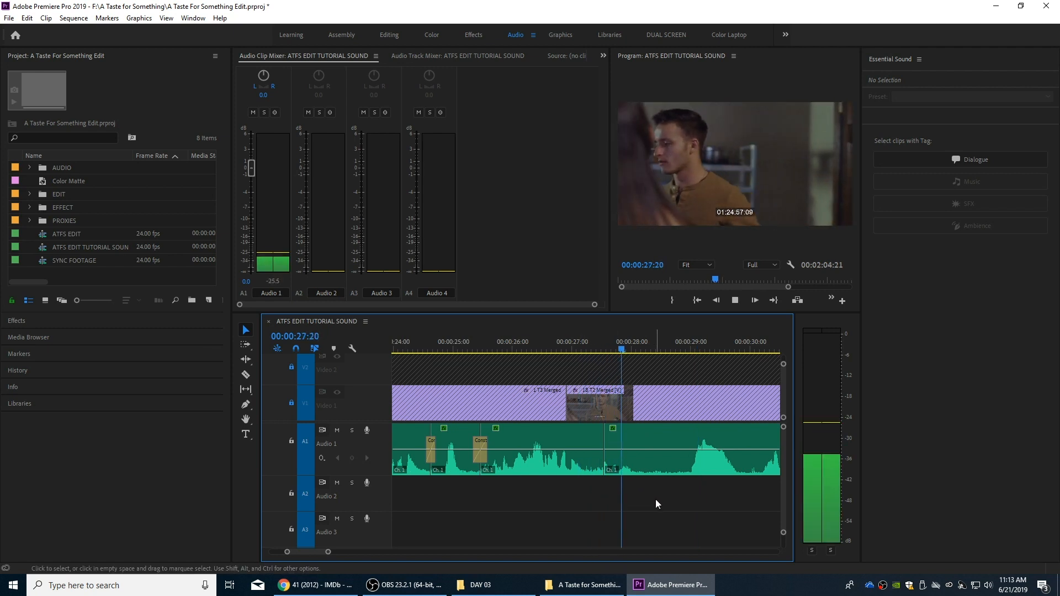
pyautogui.press('space')
pyautogui.click(539, 343)
pyautogui.press('space')
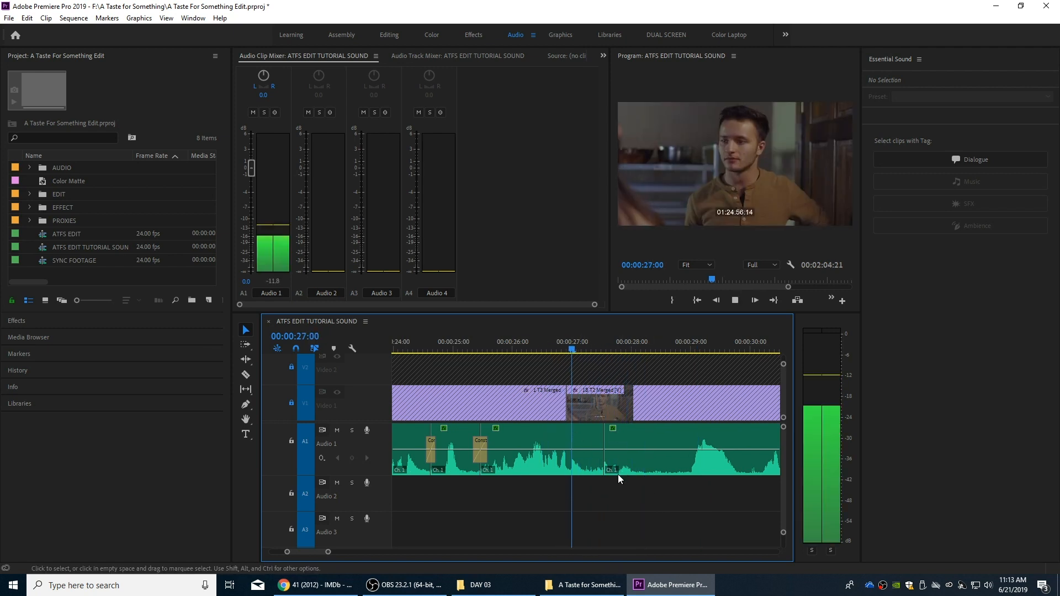
pyautogui.press('space')
# - Trim the start of the 1B T2 Merged clip back to the right, play it, and undo the trim changes
pyautogui.moveTo(608, 440); pyautogui.dragTo(674, 435)
pyautogui.click(599, 345)
pyautogui.press('space')
pyautogui.press('space')
pyautogui.hotkey('ctrl', 'z')
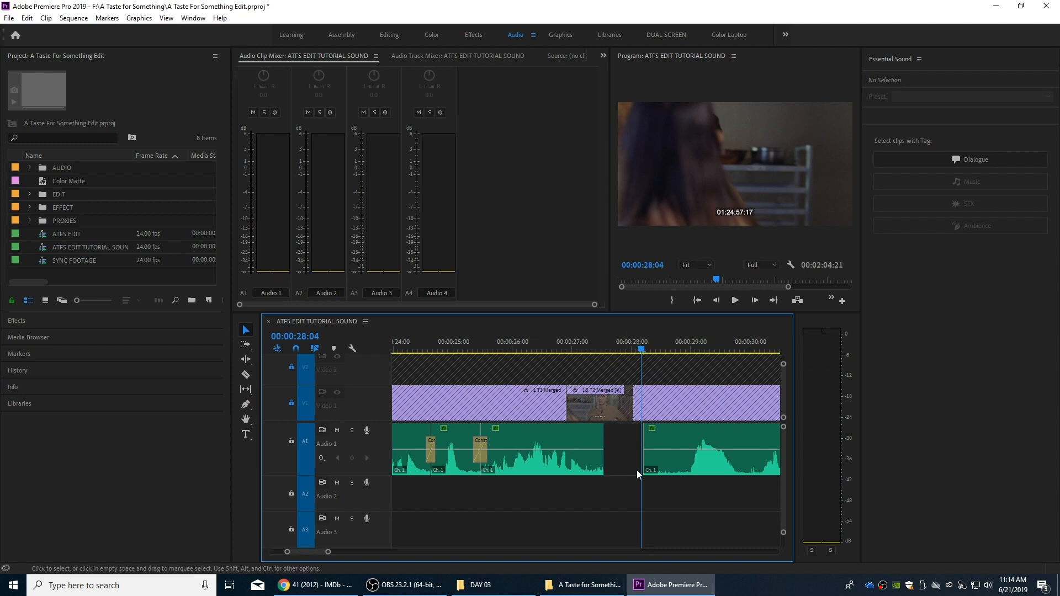
# - Split the 1B T2 Merged clip at 00:00:28:20 and fill the Audio 1 gap with its quiet opening piece, checking it by playback
pyautogui.press('space')
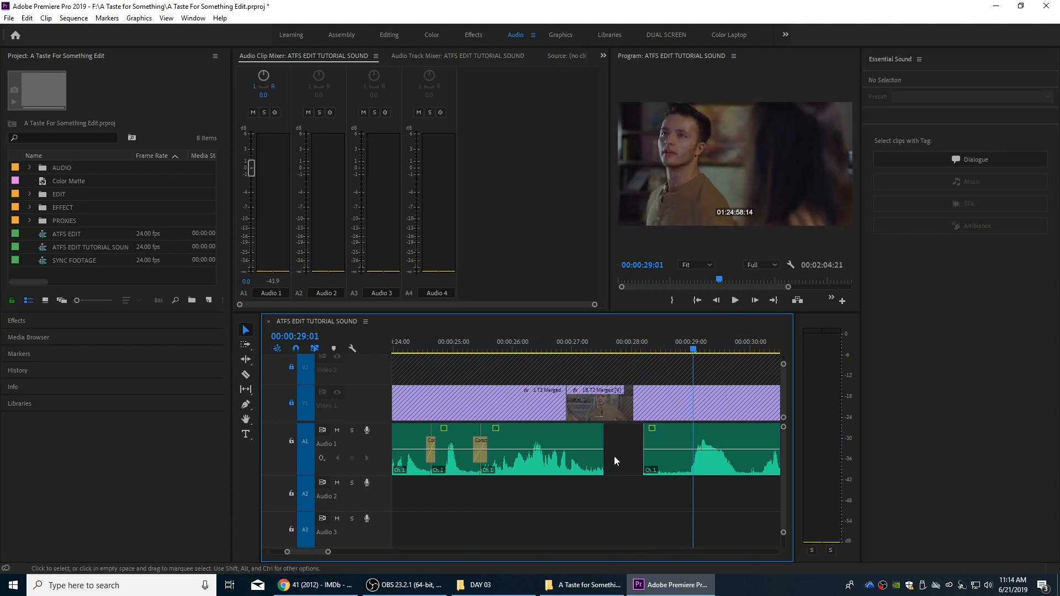
pyautogui.click(681, 349)
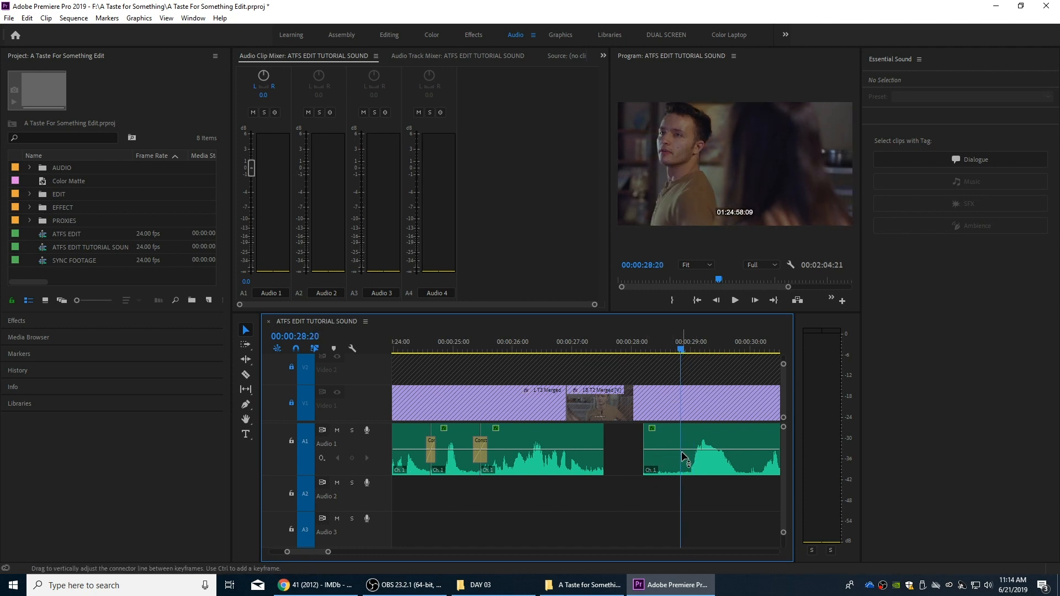
pyautogui.press('c')
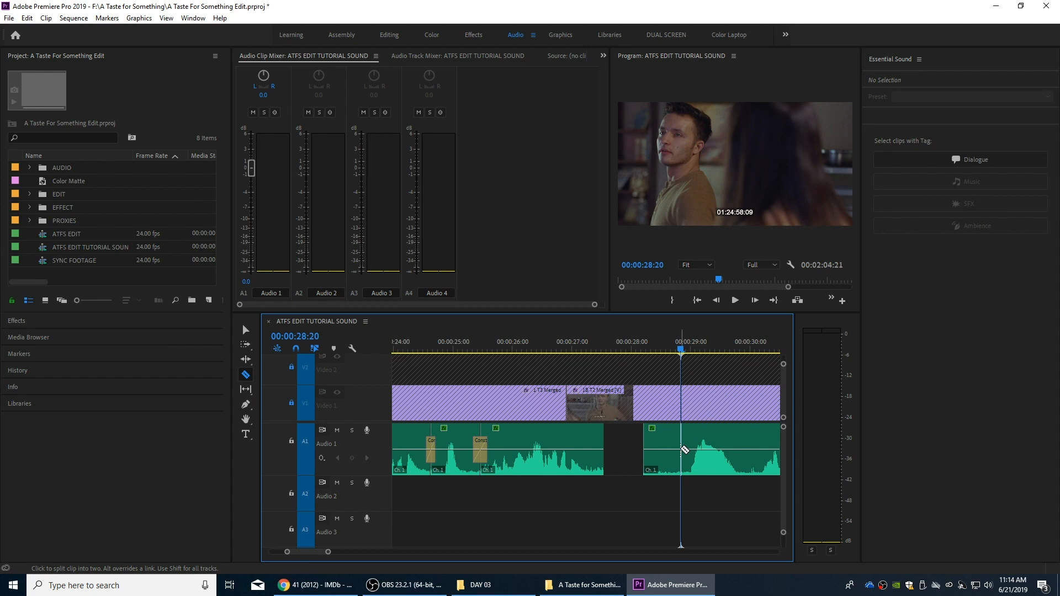
pyautogui.click(683, 450)
pyautogui.press('v')
pyautogui.moveTo(661, 436)
pyautogui.mouseDown()
pyautogui.moveTo(621, 436)
pyautogui.moveTo(640, 436)
pyautogui.mouseUp()
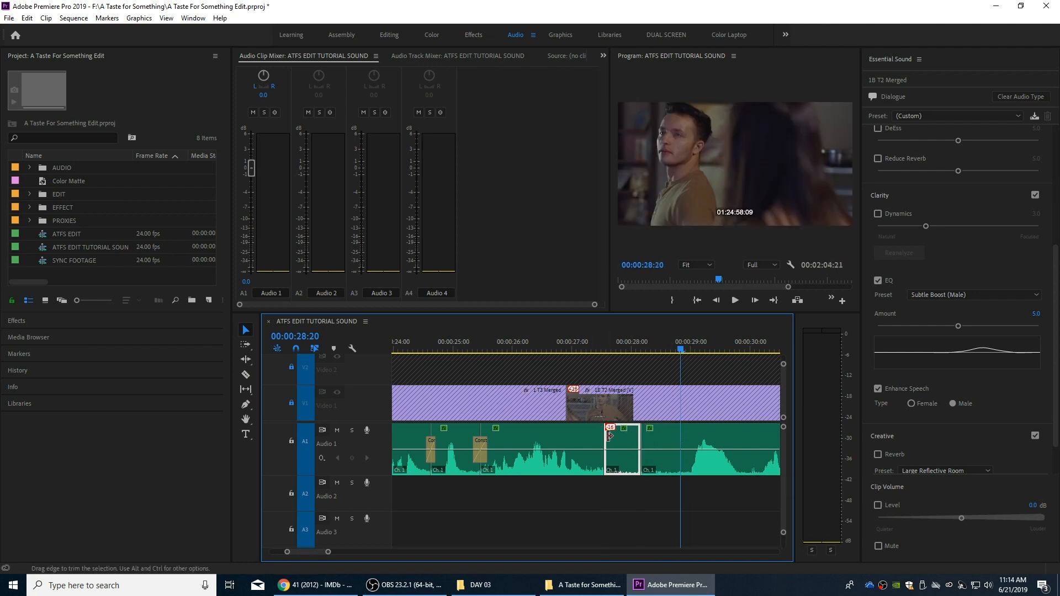
pyautogui.click(543, 345)
pyautogui.press('space')
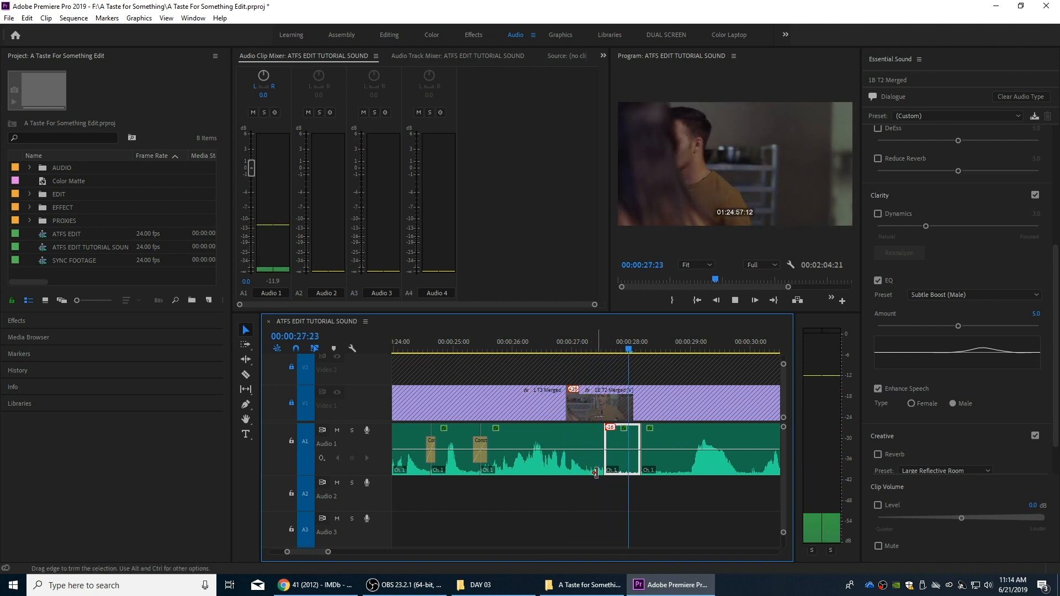
pyautogui.press('space')
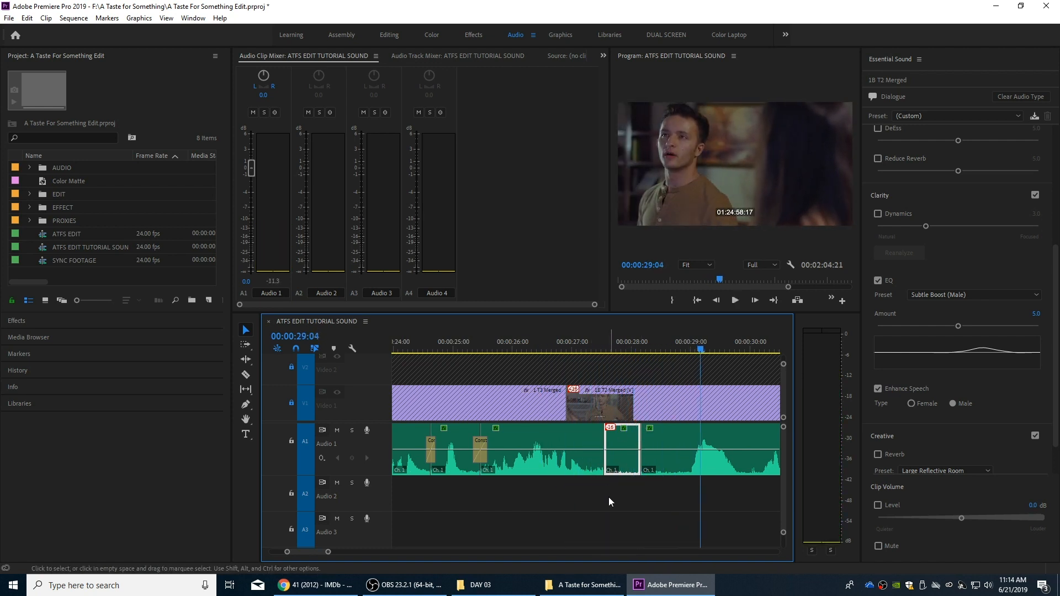
# - Add Constant Power crossfades at both ends of the gap-filling piece, shorten them, and play back the transitions
pyautogui.click(600, 495)
pyautogui.moveTo(592, 492); pyautogui.dragTo(626, 476)
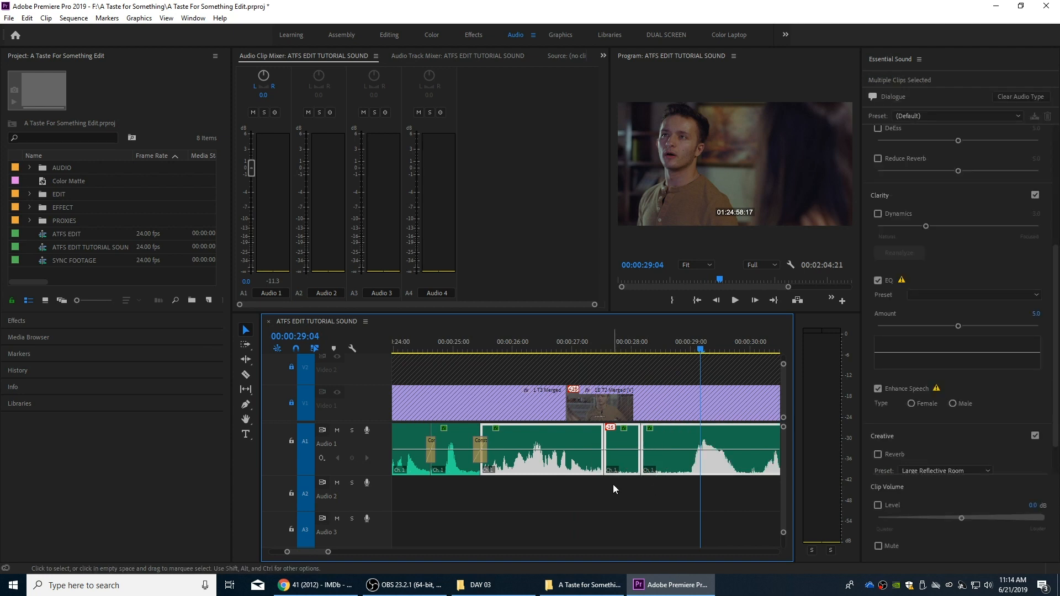
pyautogui.moveTo(587, 505); pyautogui.dragTo(656, 441)
pyautogui.hotkey('shift', 'd')
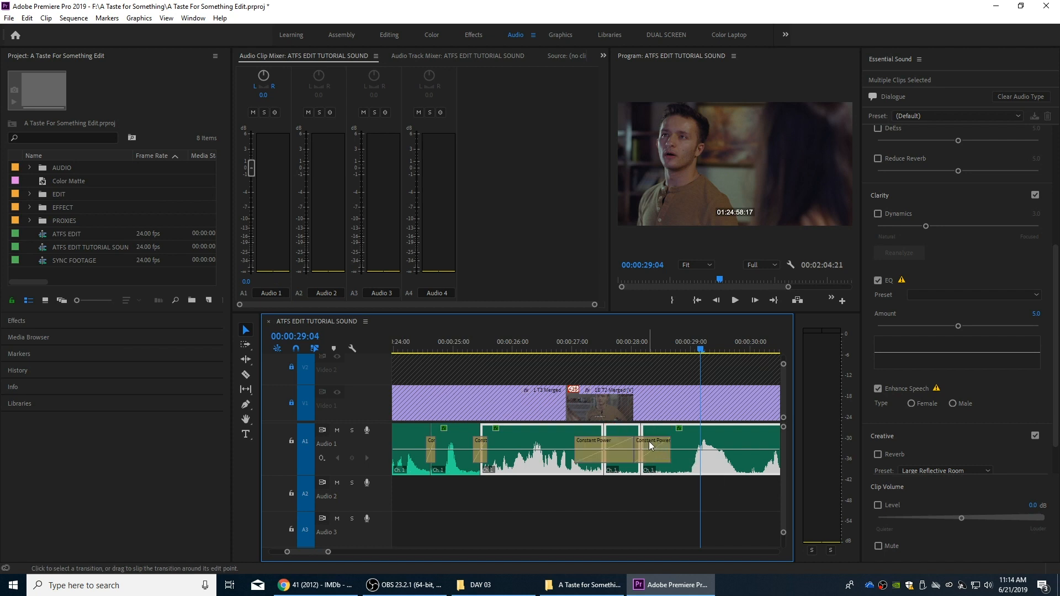
pyautogui.moveTo(631, 445)
pyautogui.mouseDown()
pyautogui.moveTo(607, 442)
pyautogui.moveTo(641, 442)
pyautogui.mouseUp()
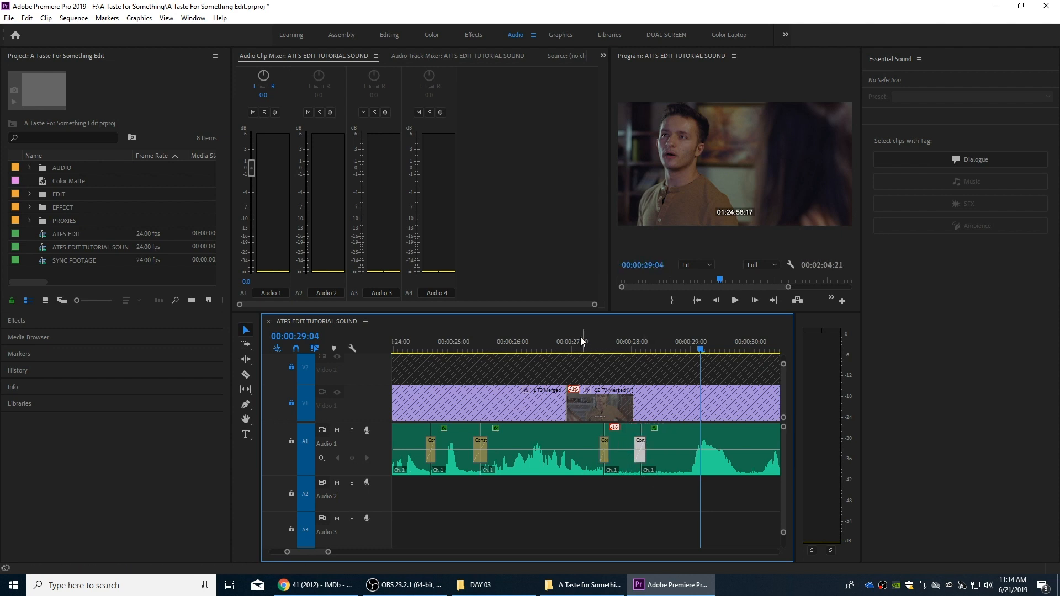
pyautogui.click(545, 346)
pyautogui.press('space')
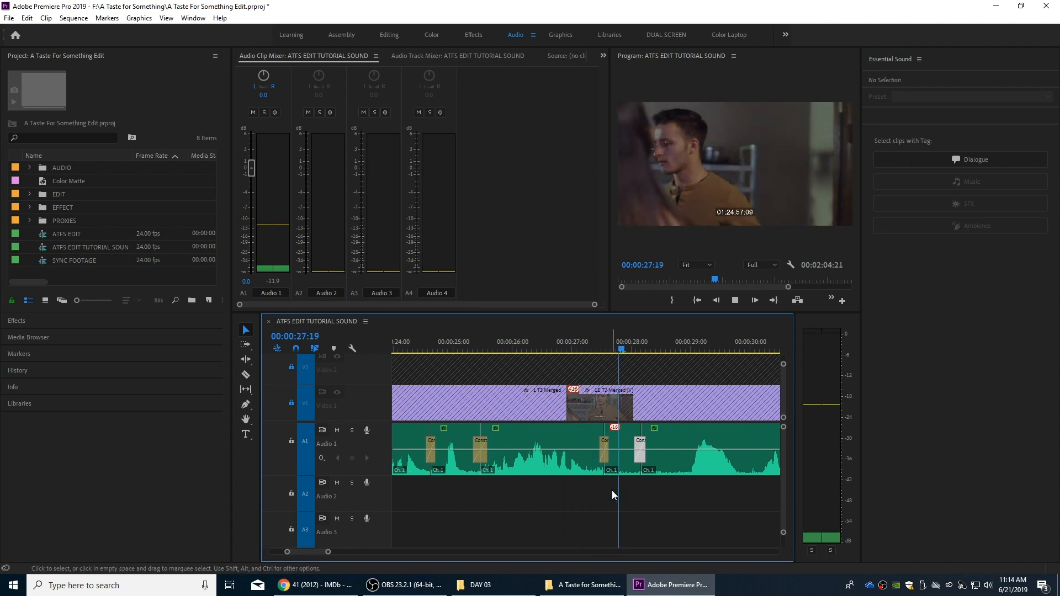
pyautogui.press('space')
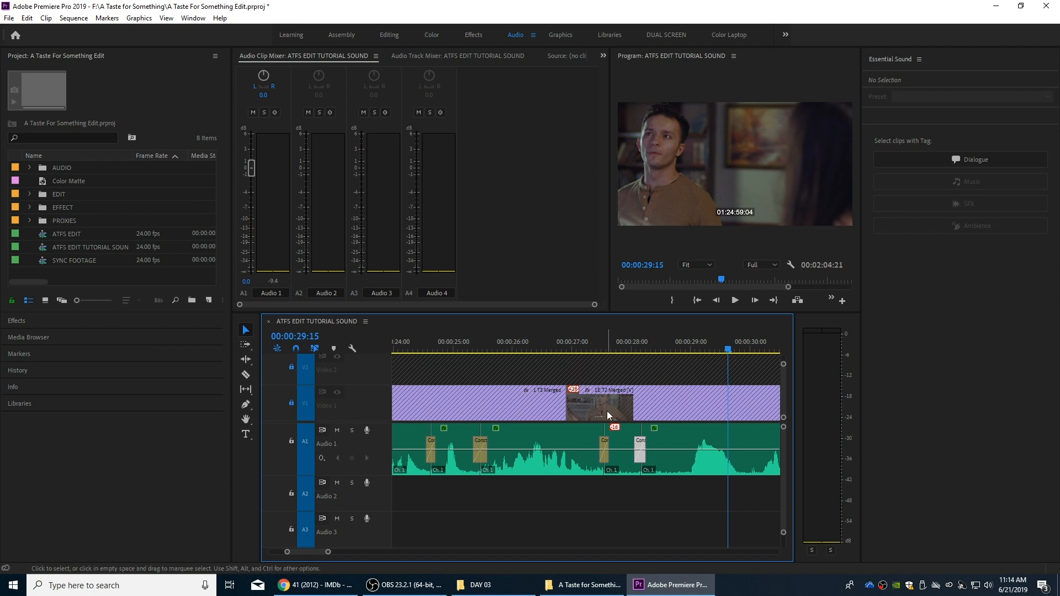
# - Examine the audio layout of the full tutorial sequence and of the ATFS EDIT sequence, including the clips around 00:00:57:12
pyautogui.press('-')
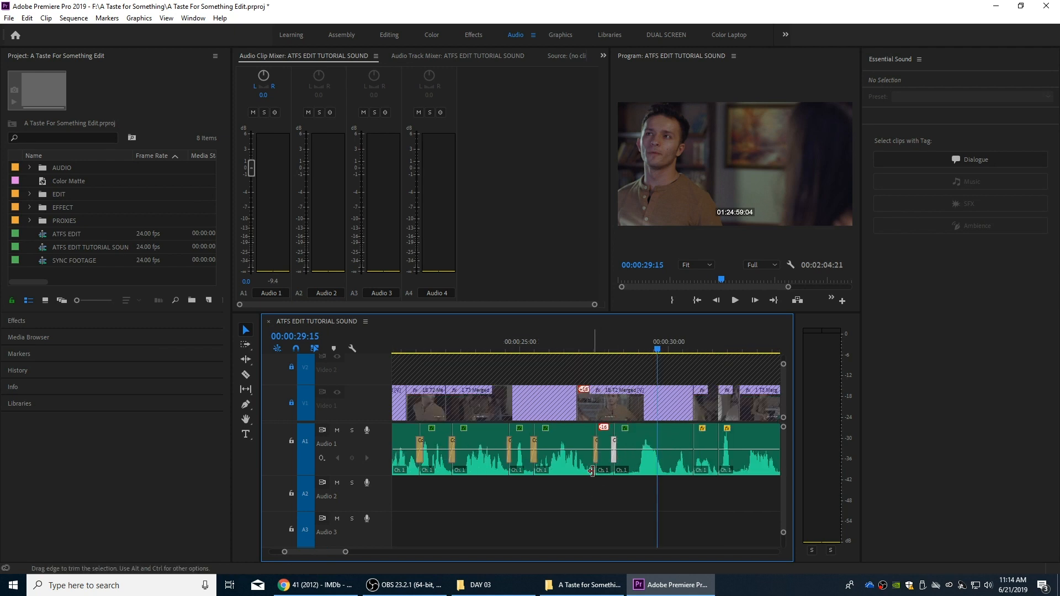
pyautogui.press('\\')
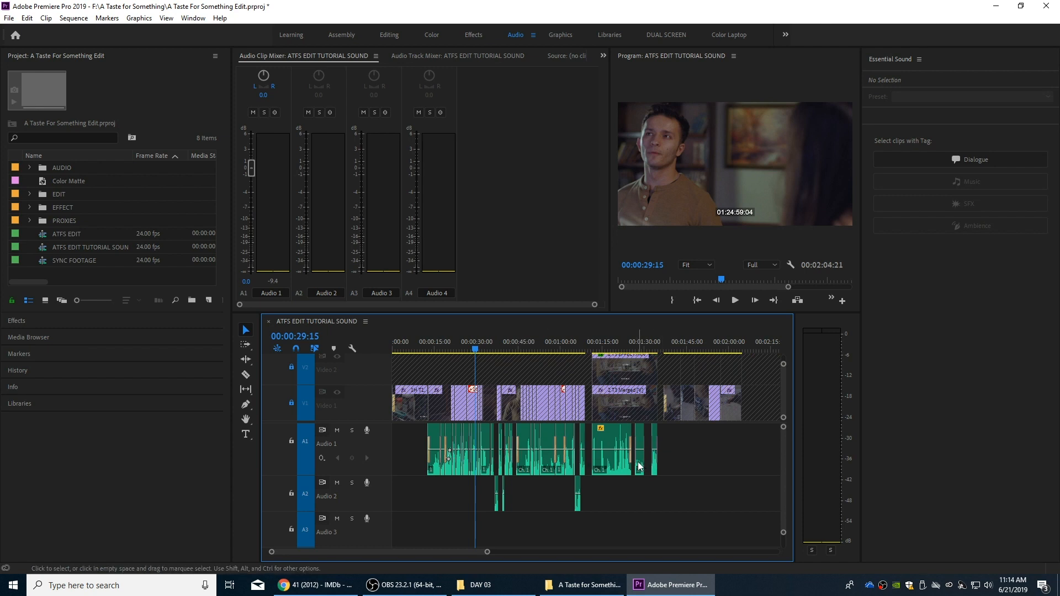
pyautogui.moveTo(620, 469)
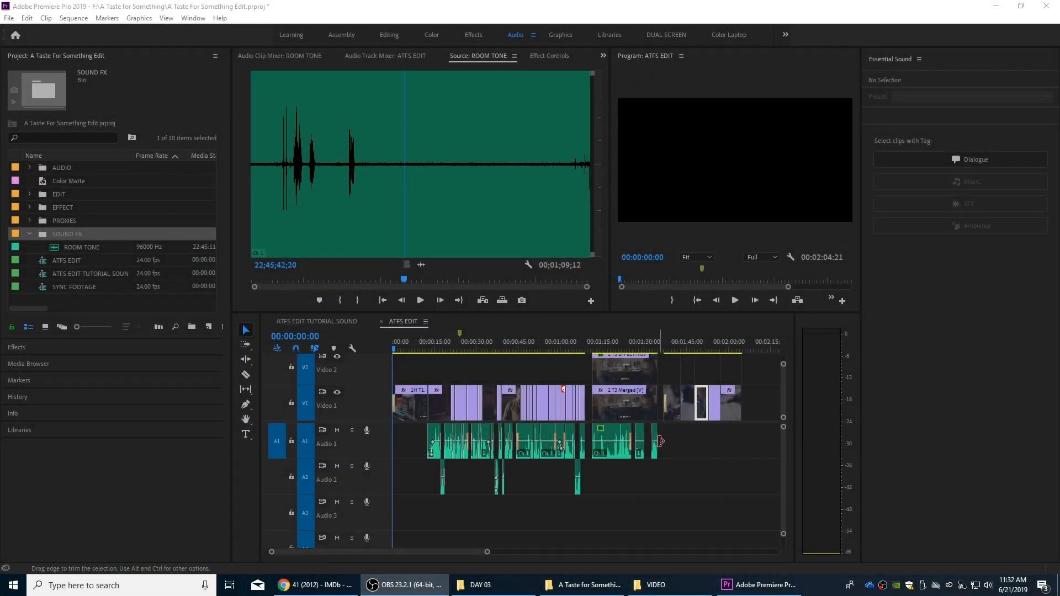
pyautogui.click(553, 345)
pyautogui.press('=')
pyautogui.press('=')
pyautogui.press('=')
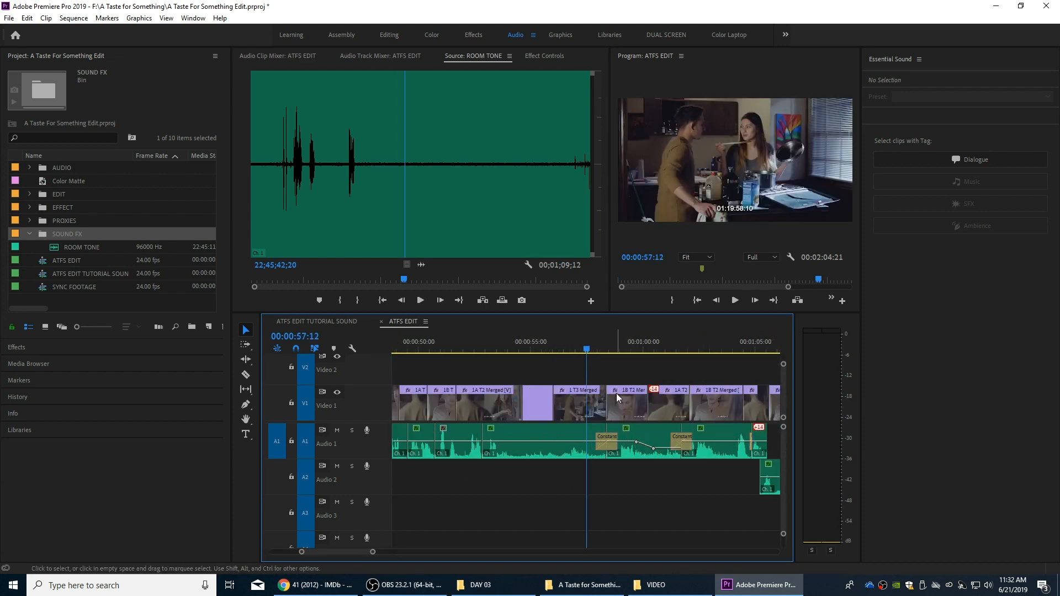
pyautogui.press('\\')
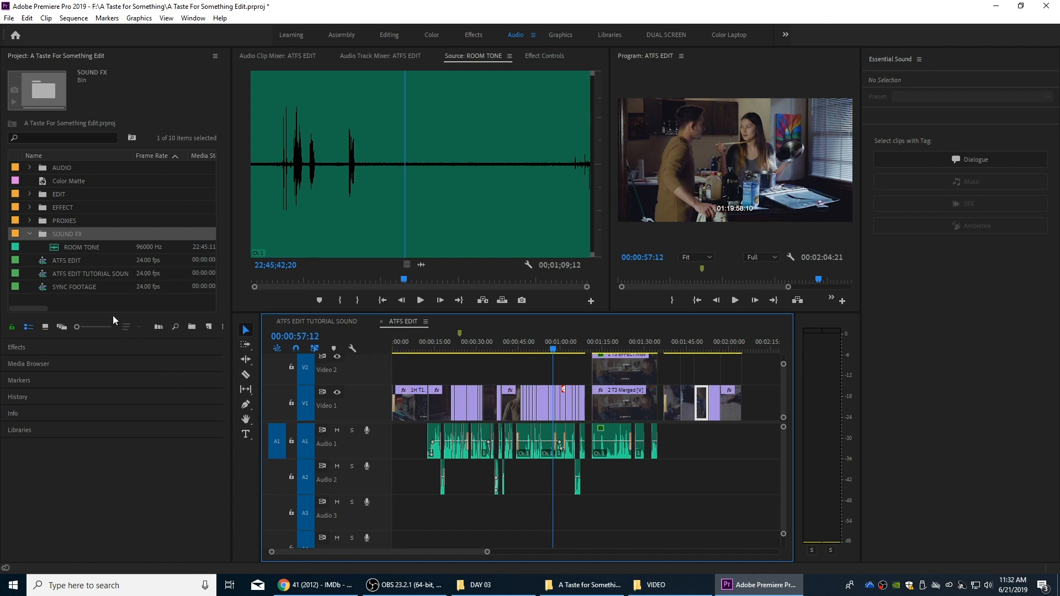
# - Collapse the Audio 1 and Audio 2 tracks and place the ROOM TONE clip from the SOUND FX bin at the start of Audio 3
pyautogui.doubleClick(58, 251)
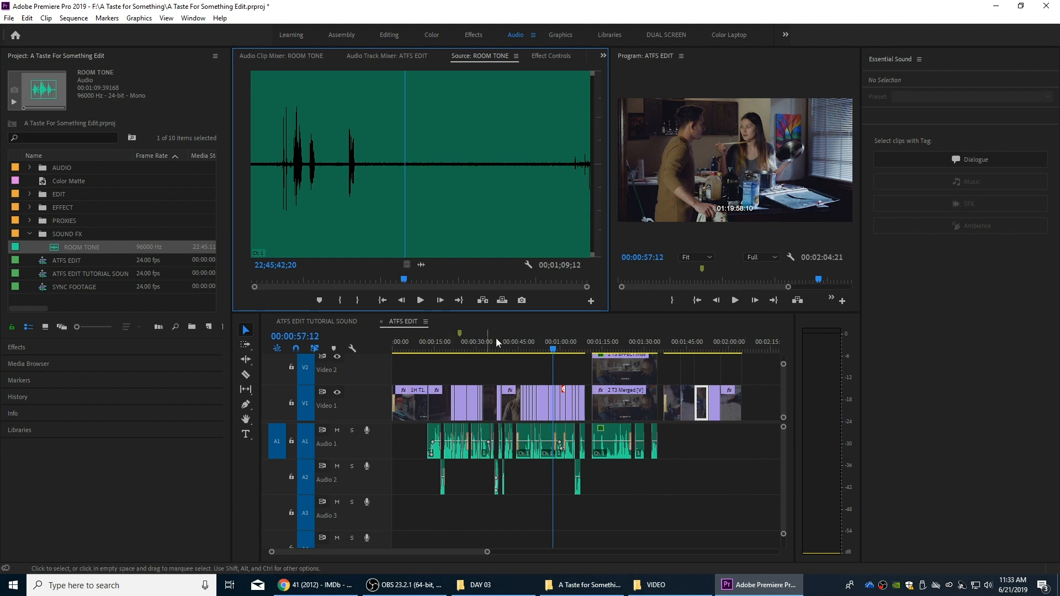
pyautogui.doubleClick(373, 443)
pyautogui.scroll(-1, 372, 445)
pyautogui.doubleClick(382, 465)
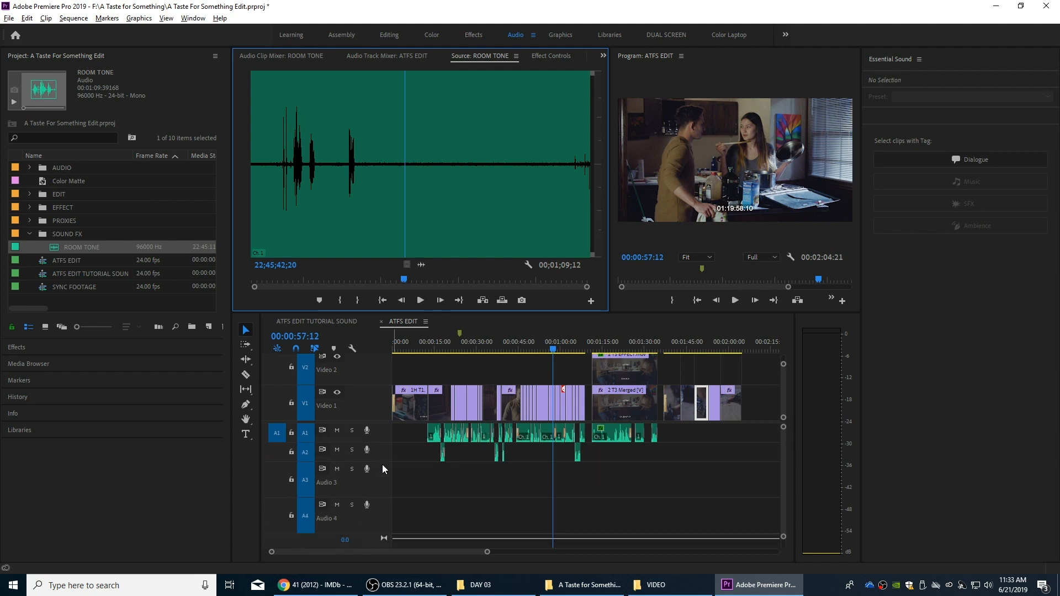
pyautogui.scroll(-2, 380, 454)
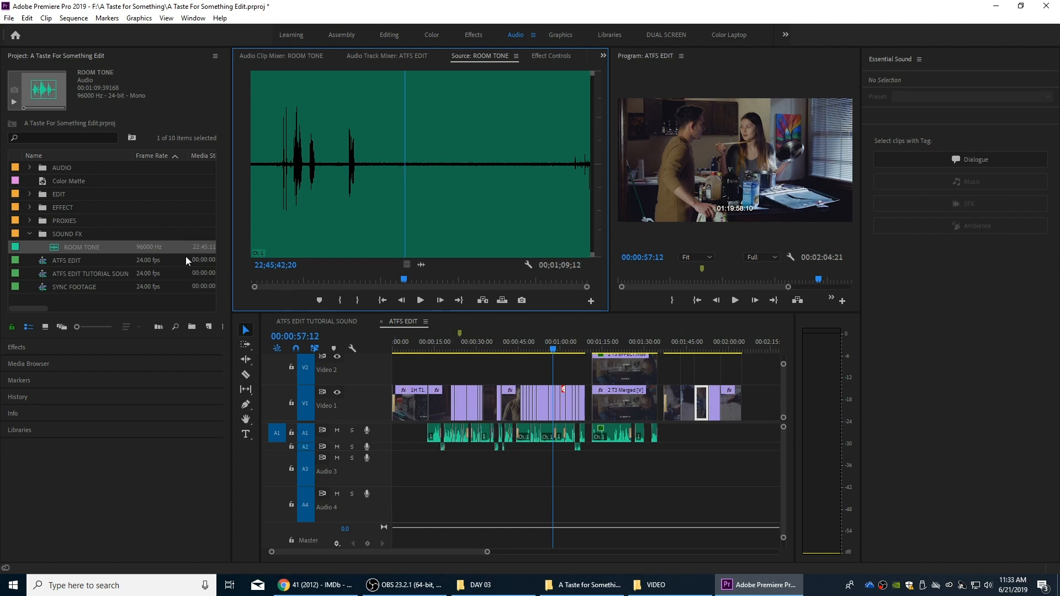
pyautogui.moveTo(61, 245); pyautogui.dragTo(394, 470)
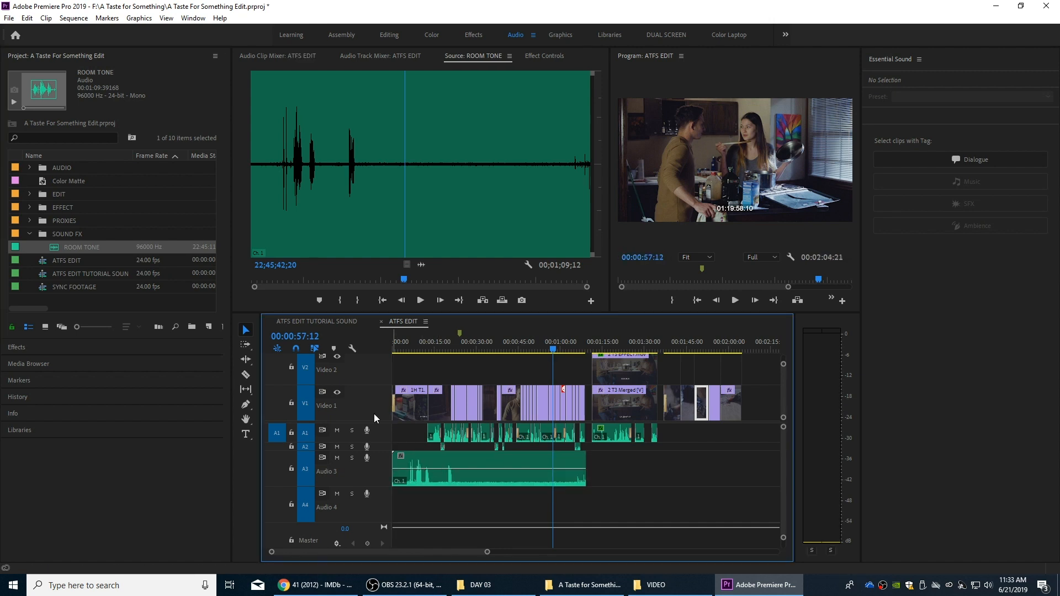
# - Mark the quiet section of the ROOM TONE source from 22;45;33;09 to 22;46;15;03 with In and Out points
pyautogui.click(385, 128)
pyautogui.moveTo(389, 159); pyautogui.dragTo(362, 157)
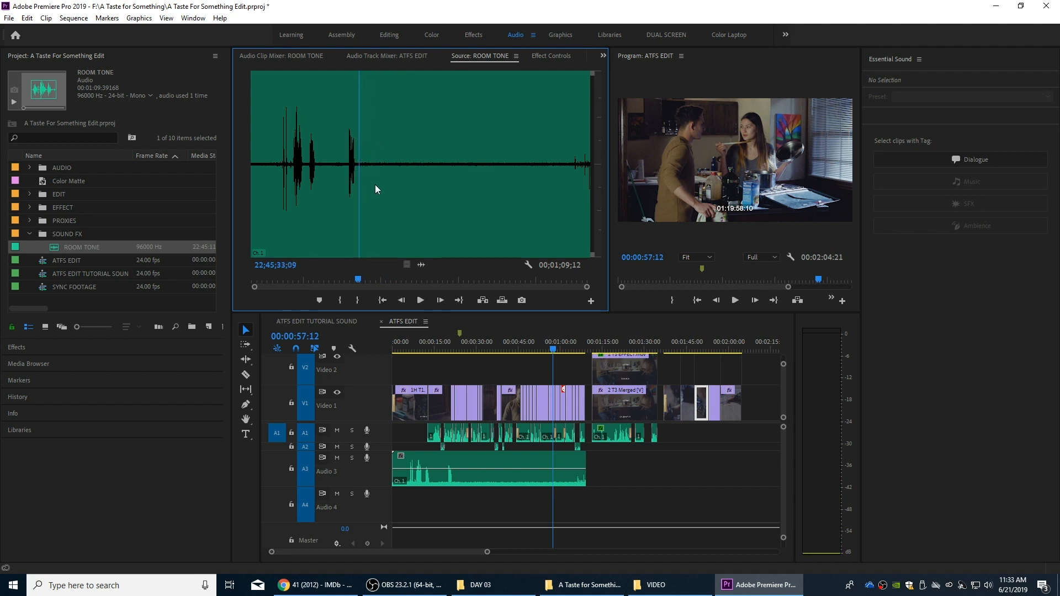
pyautogui.press('i')
pyautogui.moveTo(472, 135); pyautogui.dragTo(563, 149)
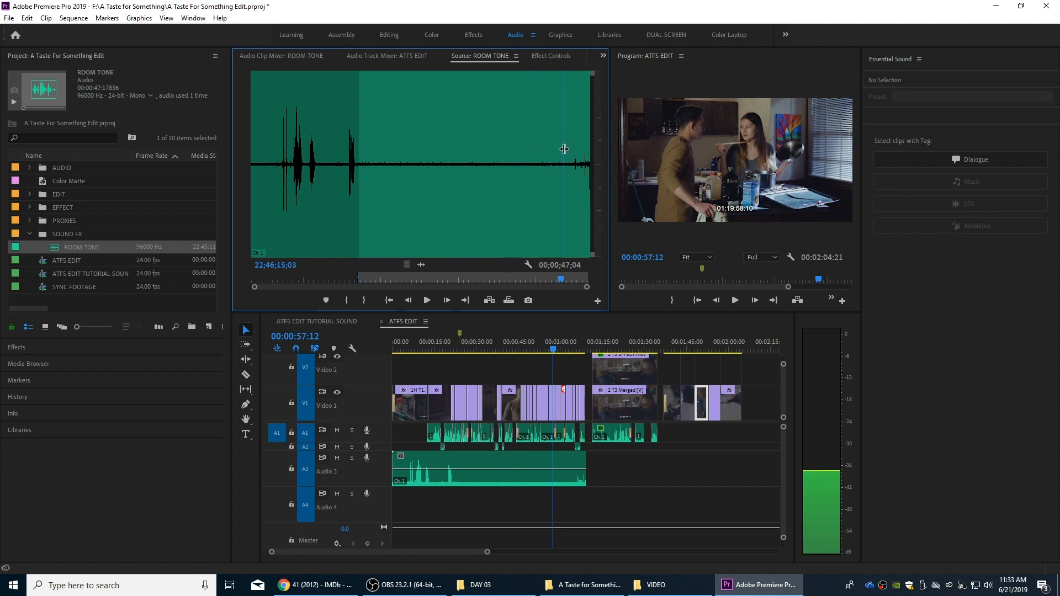
pyautogui.press('o')
# - Replace the full ROOM TONE clip on Audio 3 with the marked quiet section, placed at the start of the sequence
pyautogui.click(530, 460)
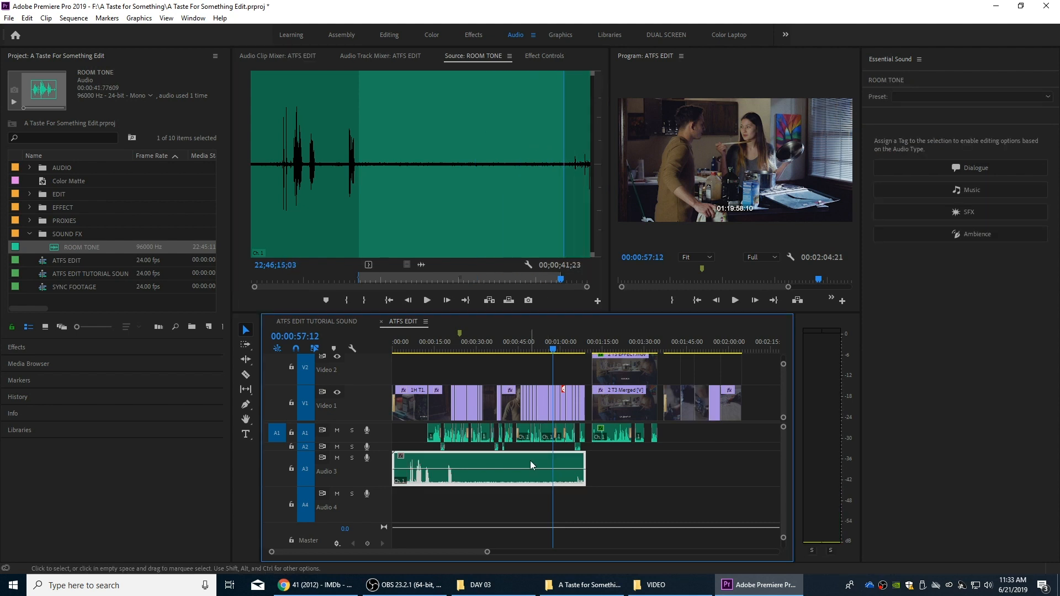
pyautogui.press('Delete')
pyautogui.moveTo(420, 266); pyautogui.dragTo(395, 470)
pyautogui.click(441, 453)
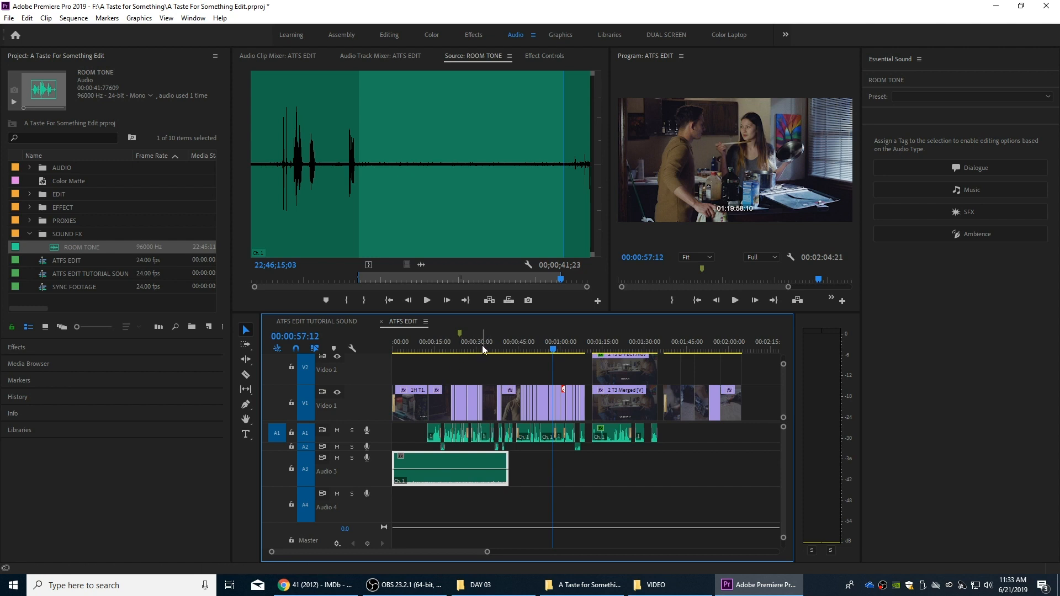
# - Add a Constant Power fade-in at the start of the ROOM TONE clip on Audio 3 and play back the opening
pyautogui.press('Home')
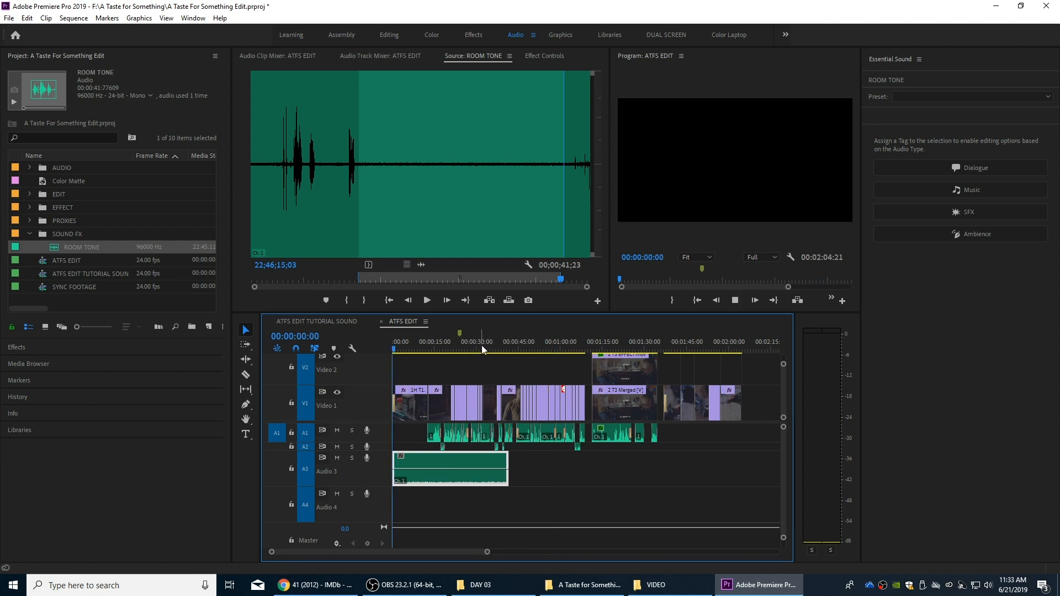
pyautogui.press('space')
pyautogui.press('Home')
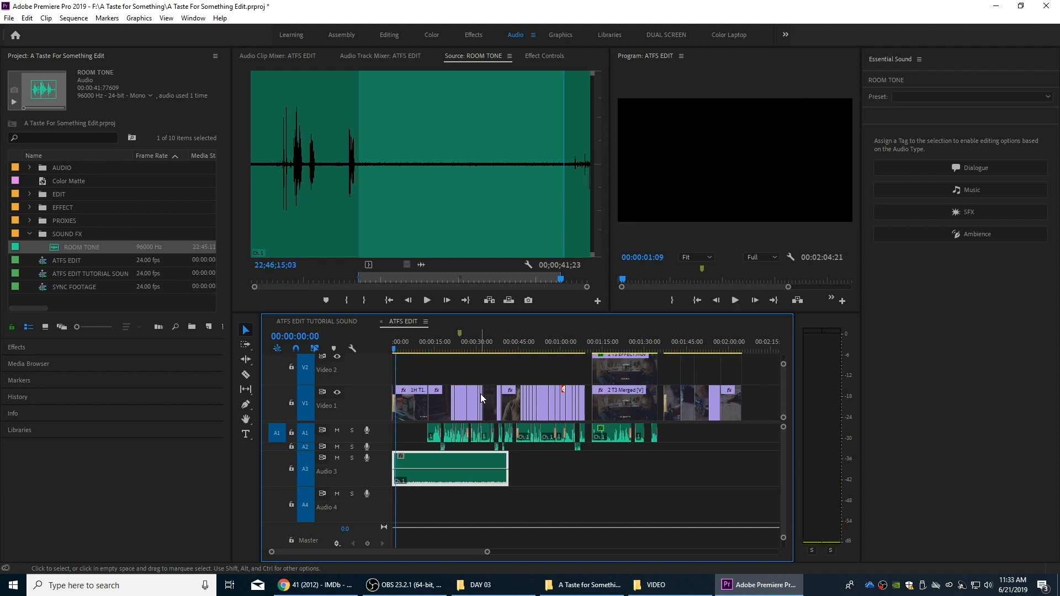
pyautogui.press('=')
pyautogui.press('=')
pyautogui.press('=')
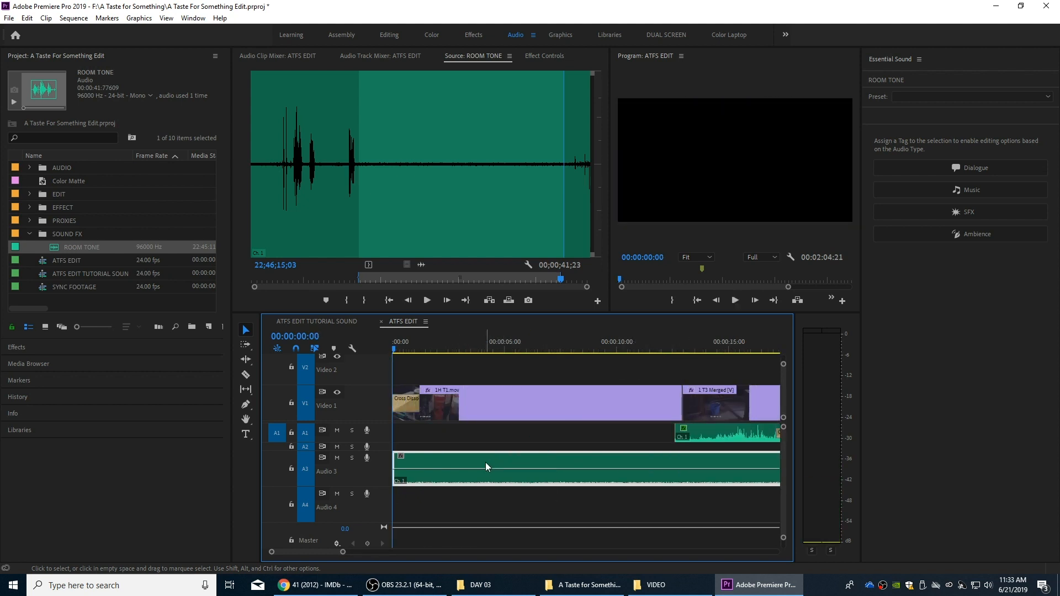
pyautogui.hotkey('ctrl', 'shift', 'a')
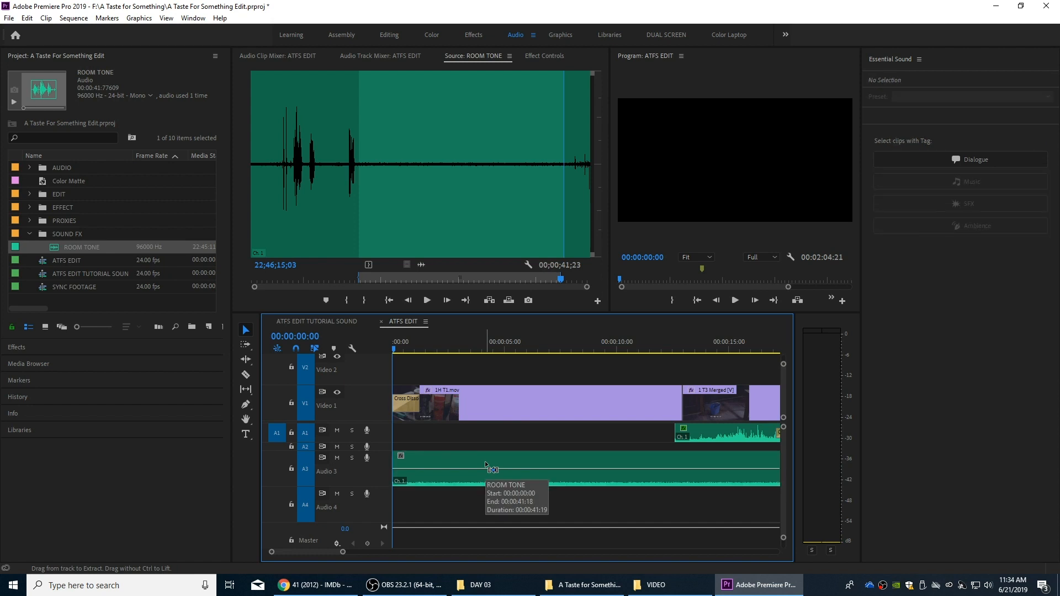
pyautogui.hotkey('ctrl', 'shift', 'd')
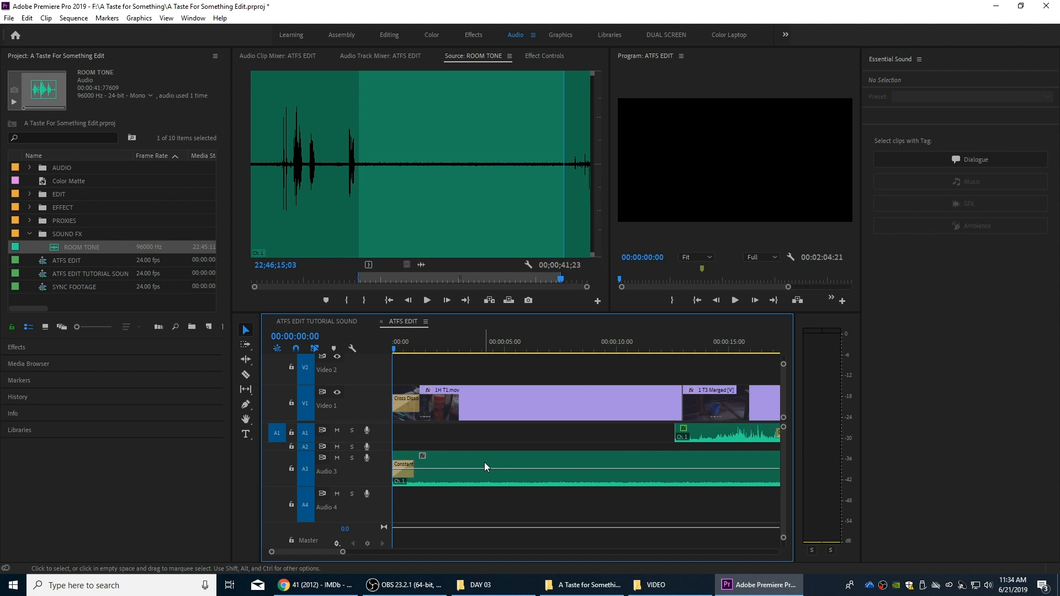
pyautogui.press('space')
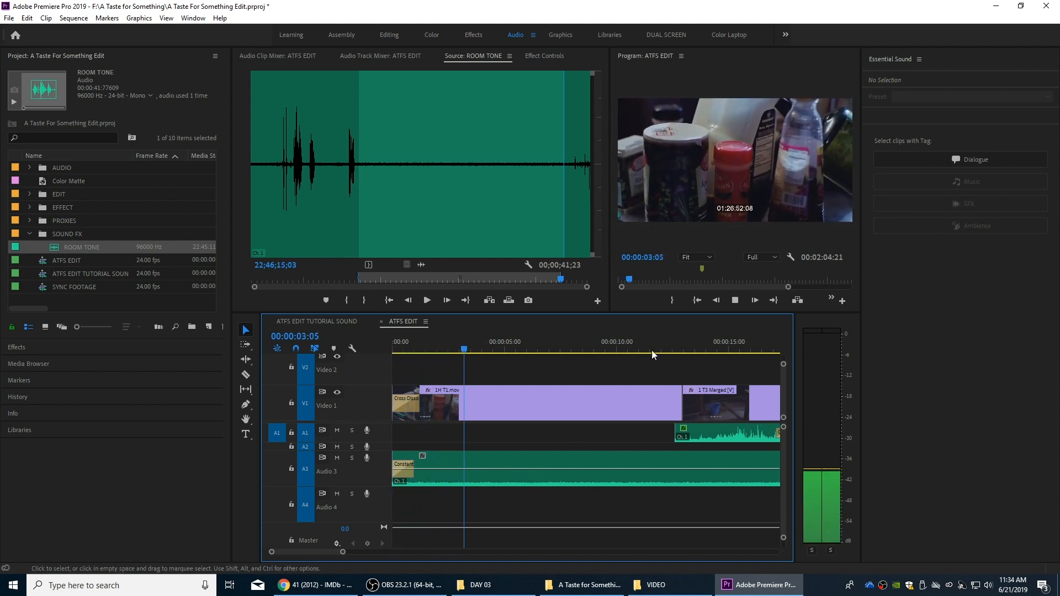
pyautogui.press('space')
# - Play back the first dialogue clips over the room tone to judge how the levels blend
pyautogui.press('-')
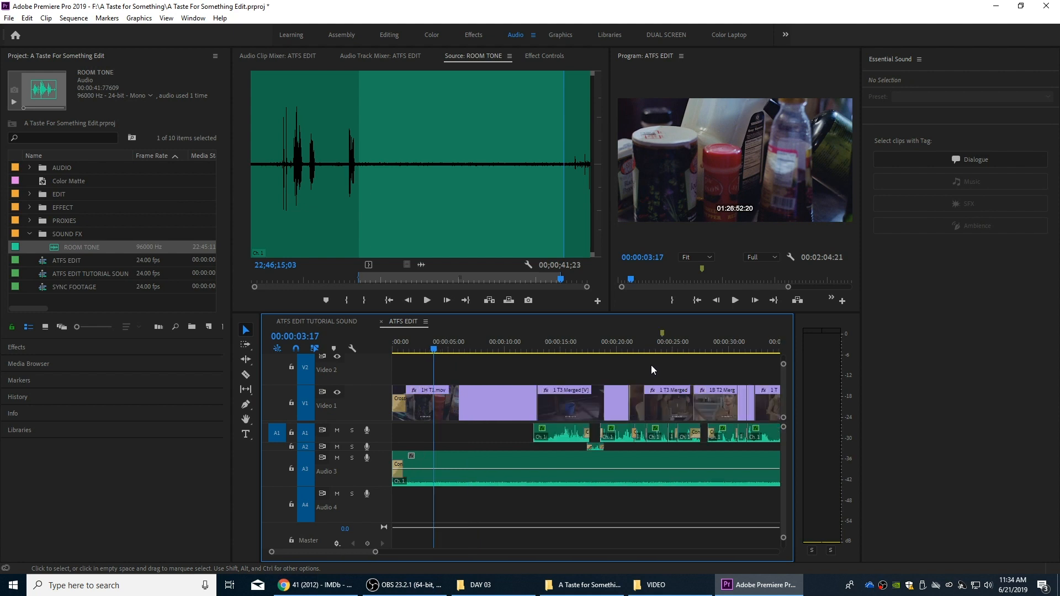
pyautogui.click(532, 349)
pyautogui.press('space')
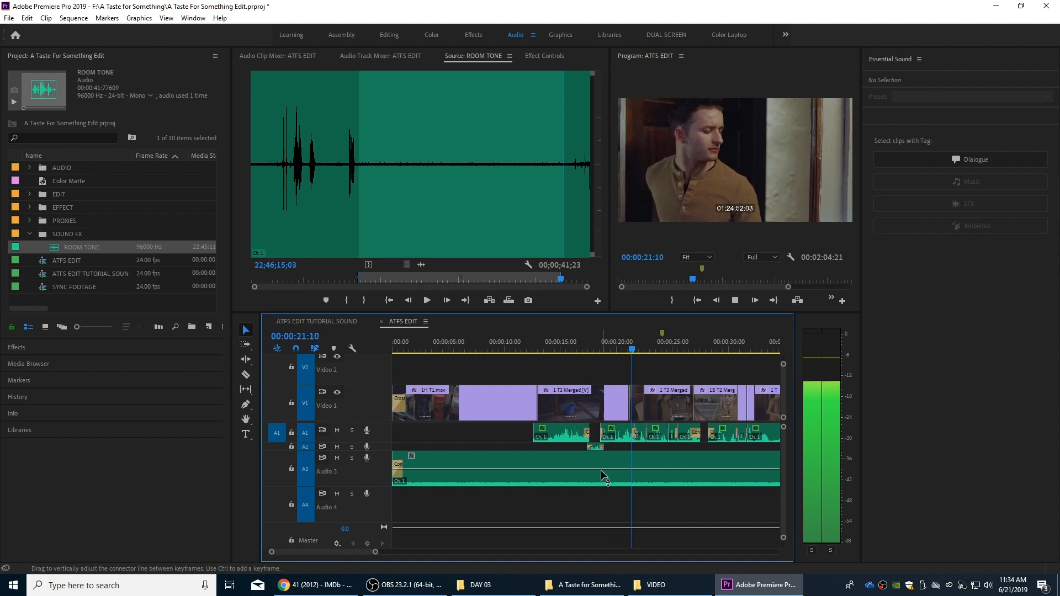
pyautogui.press('space')
# - Tag the ROOM TONE clip on Audio 3 as Ambience, leaving the Audio Gain settings unused
pyautogui.click(623, 456)
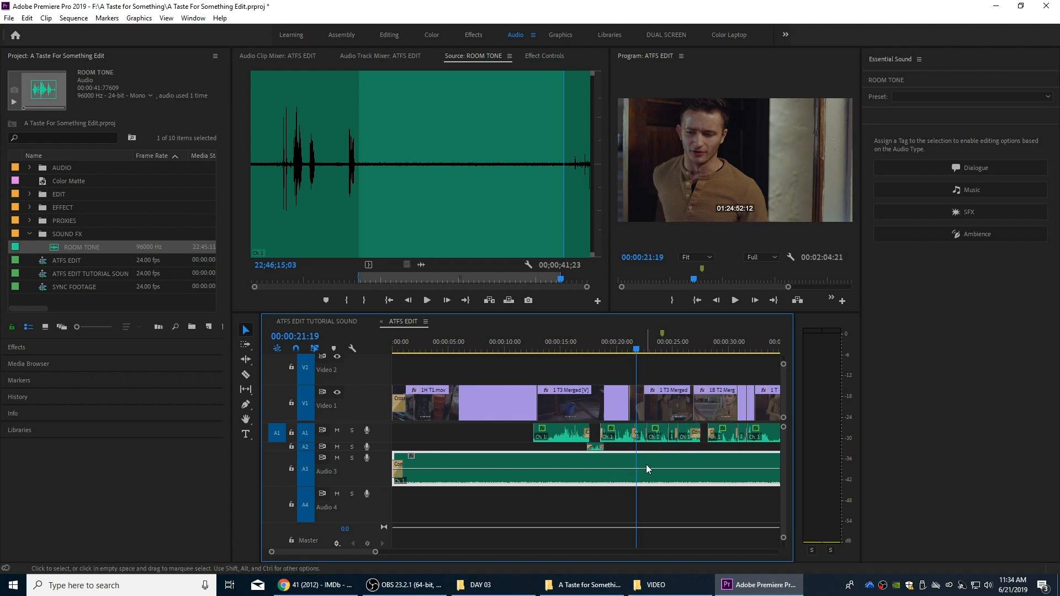
pyautogui.press('g')
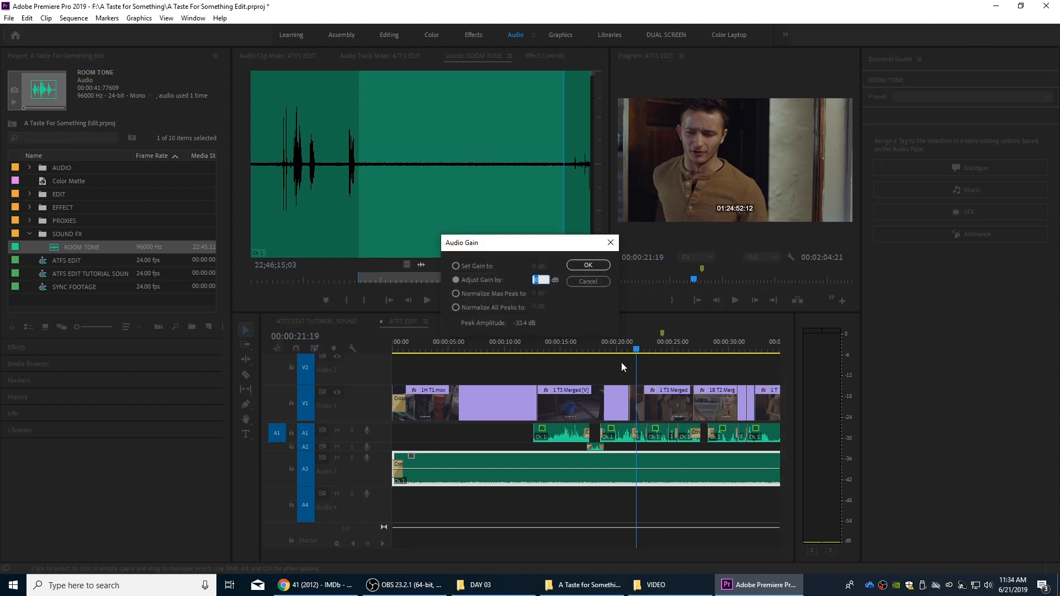
pyautogui.press('Escape')
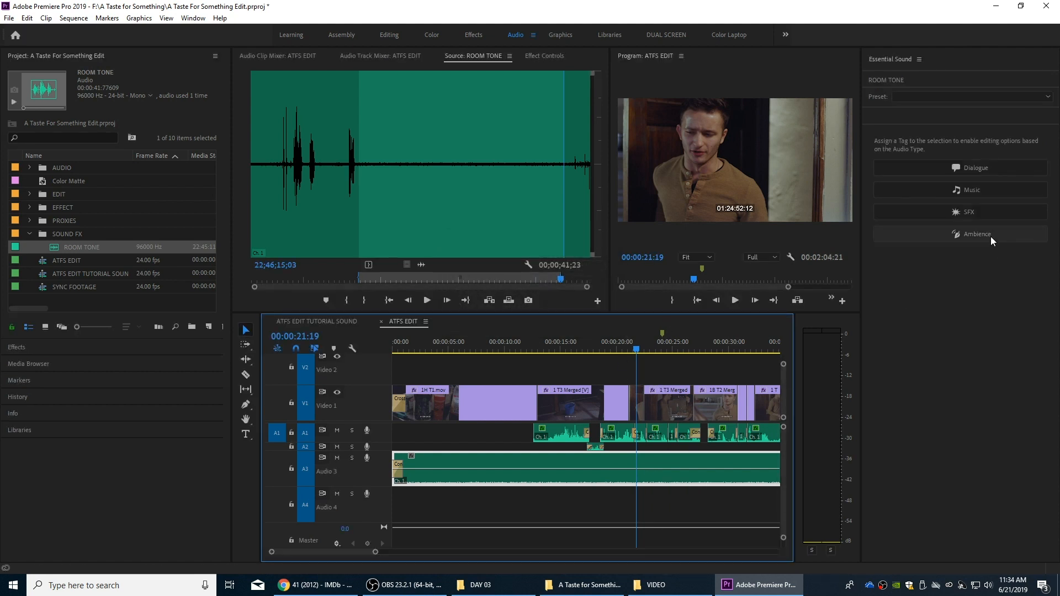
pyautogui.click(970, 236)
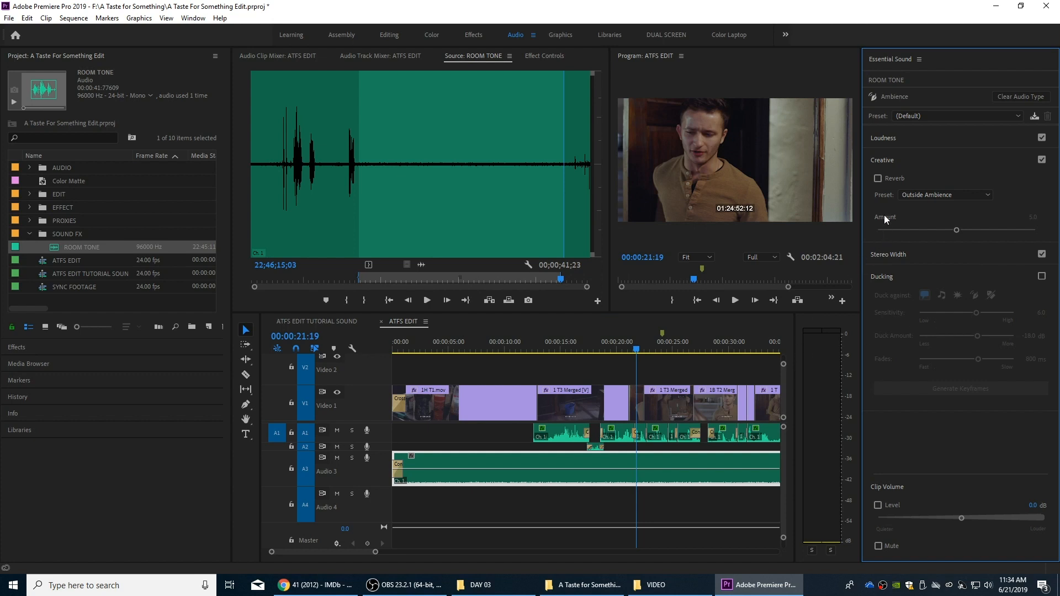
# - Try auto-matching the ROOM TONE clip's loudness to the Ambience standard and undo the match
pyautogui.click(916, 145)
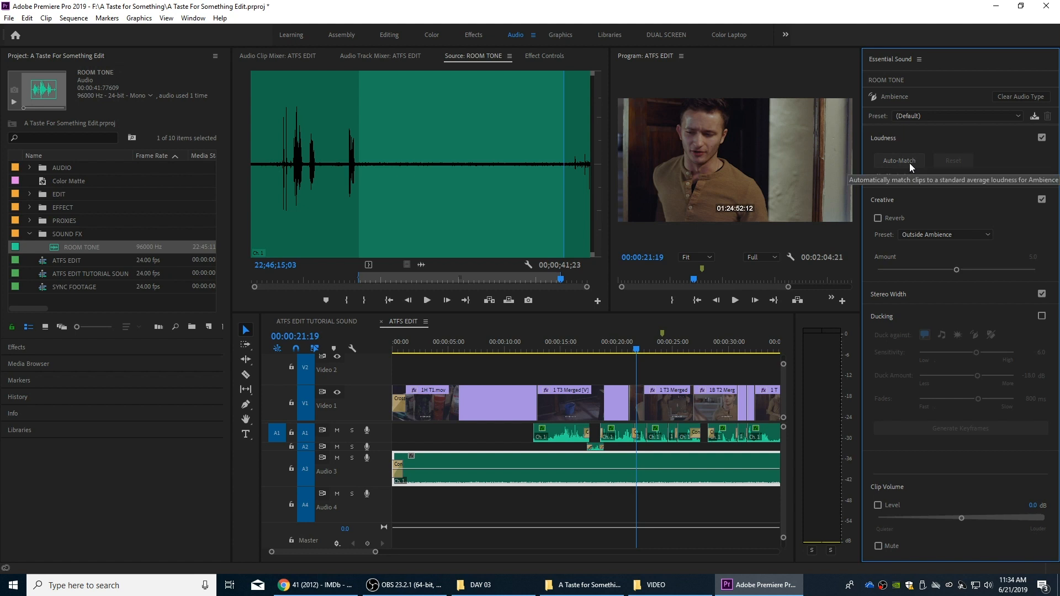
pyautogui.click(909, 162)
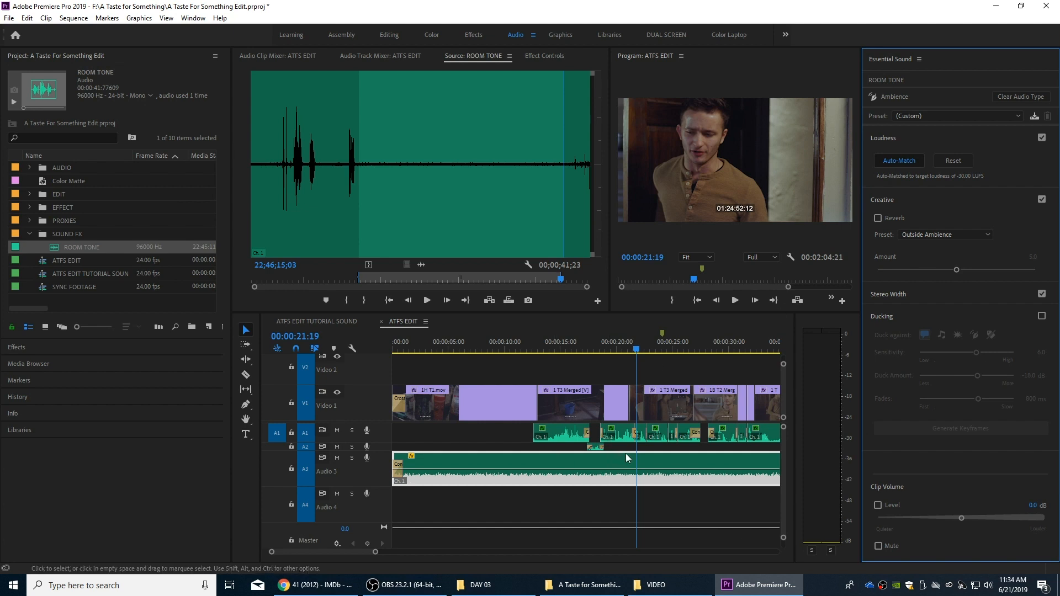
pyautogui.hotkey('ctrl', 'z')
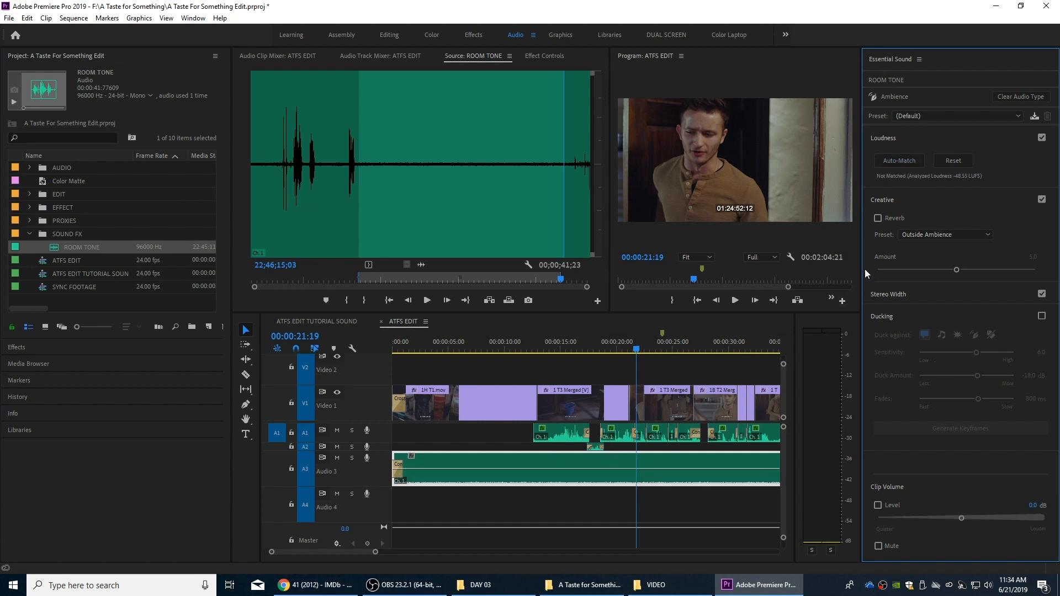
# - Enable reverb on the room tone clip with the Room Ambience preset and play back the result
pyautogui.click(877, 218)
pyautogui.click(922, 234)
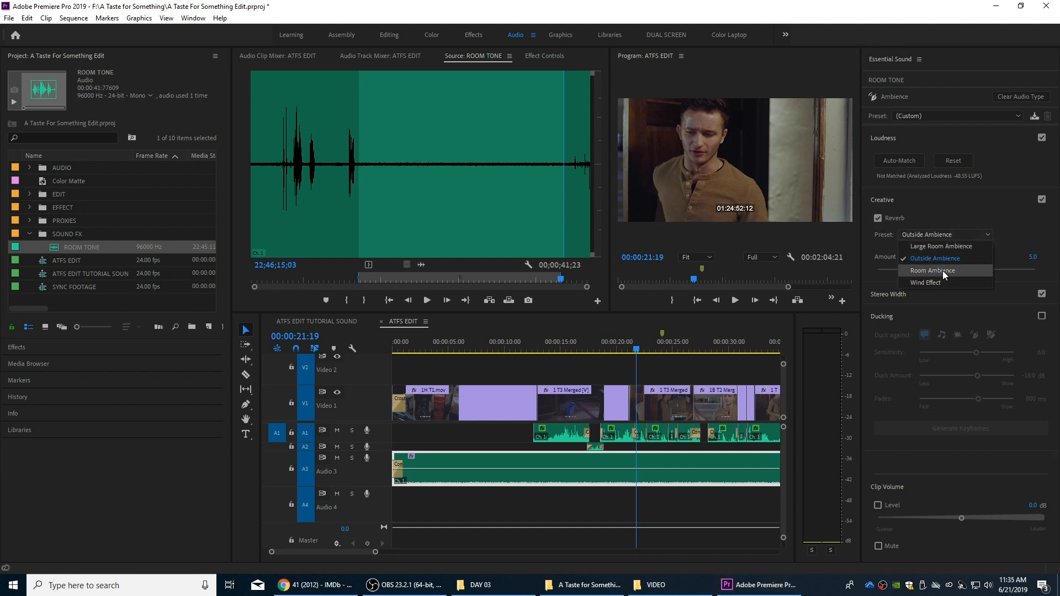
pyautogui.click(942, 271)
pyautogui.click(461, 348)
pyautogui.press('space')
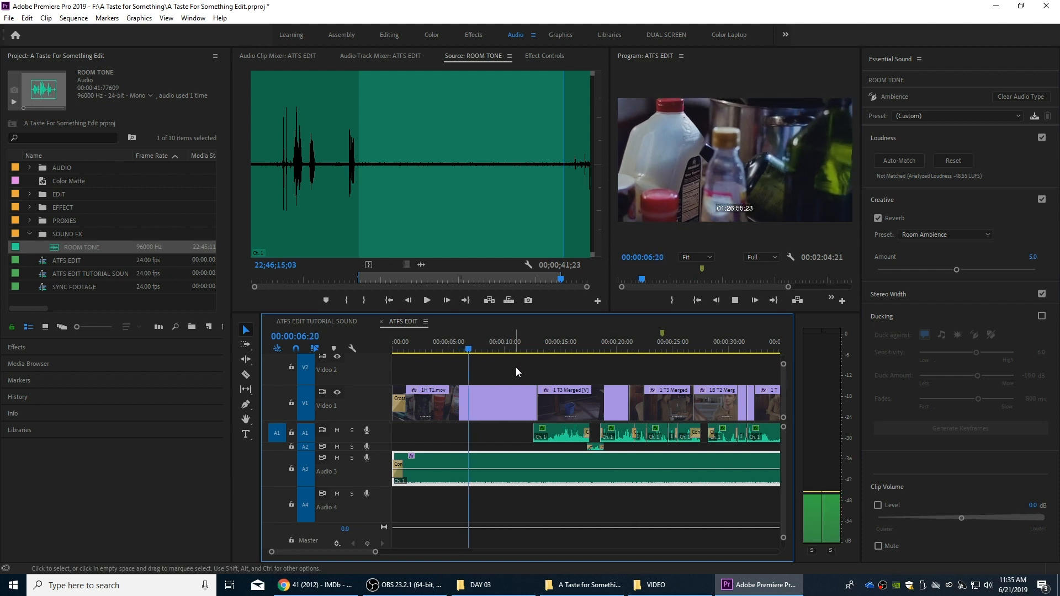
pyautogui.press('space')
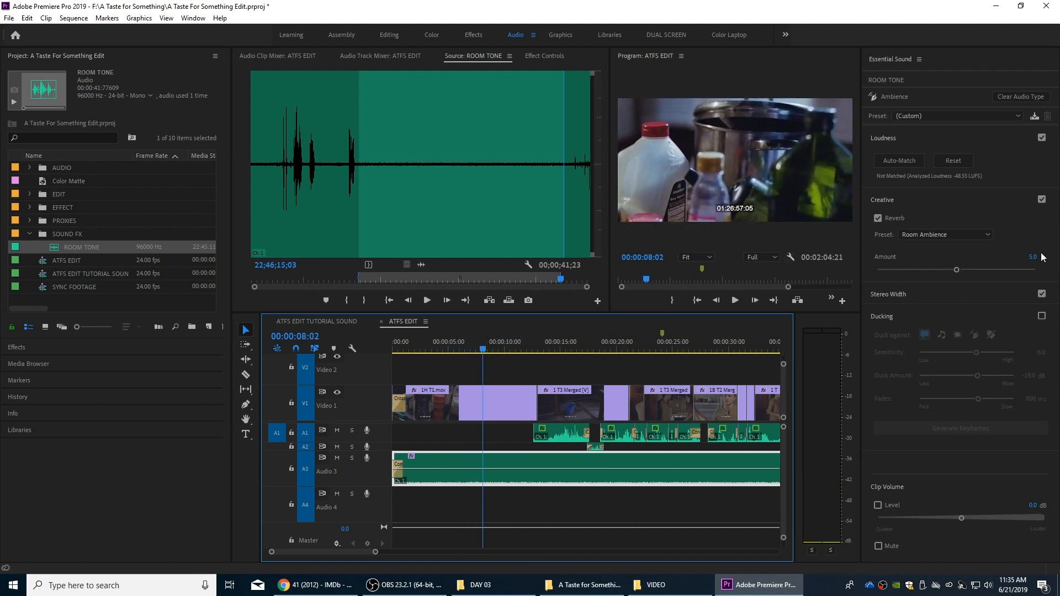
pyautogui.click(1050, 232)
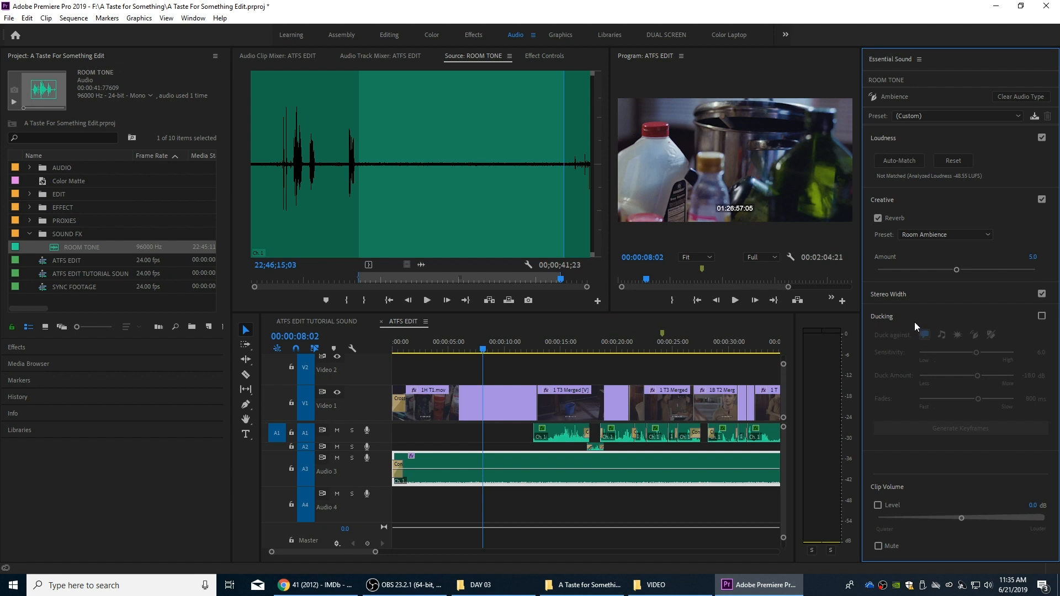
# - Turn on ducking against dialogue for the room tone clip and generate its ducking keyframes
pyautogui.click(617, 347)
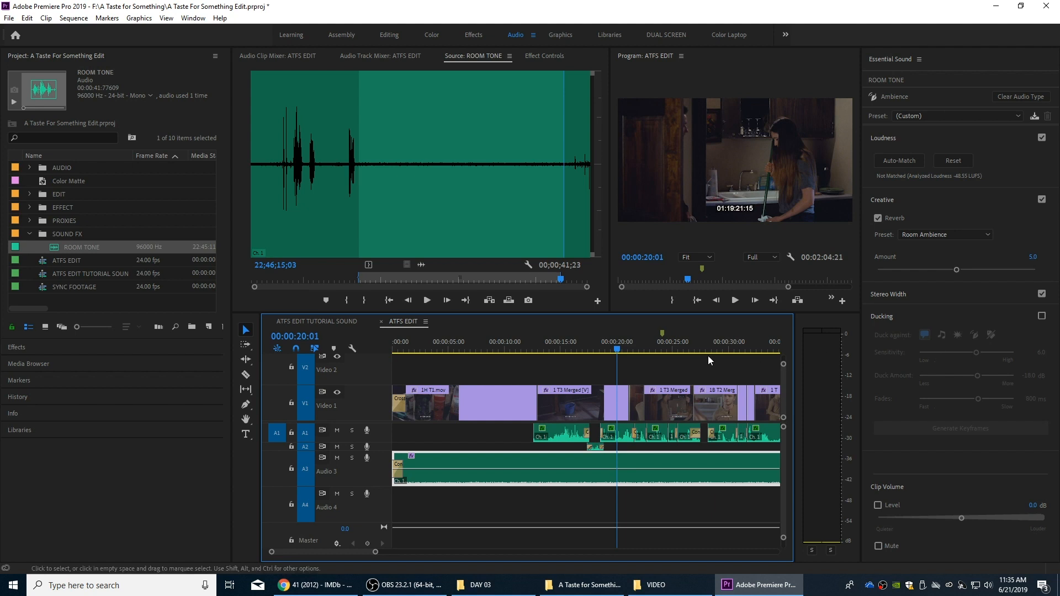
pyautogui.click(1041, 317)
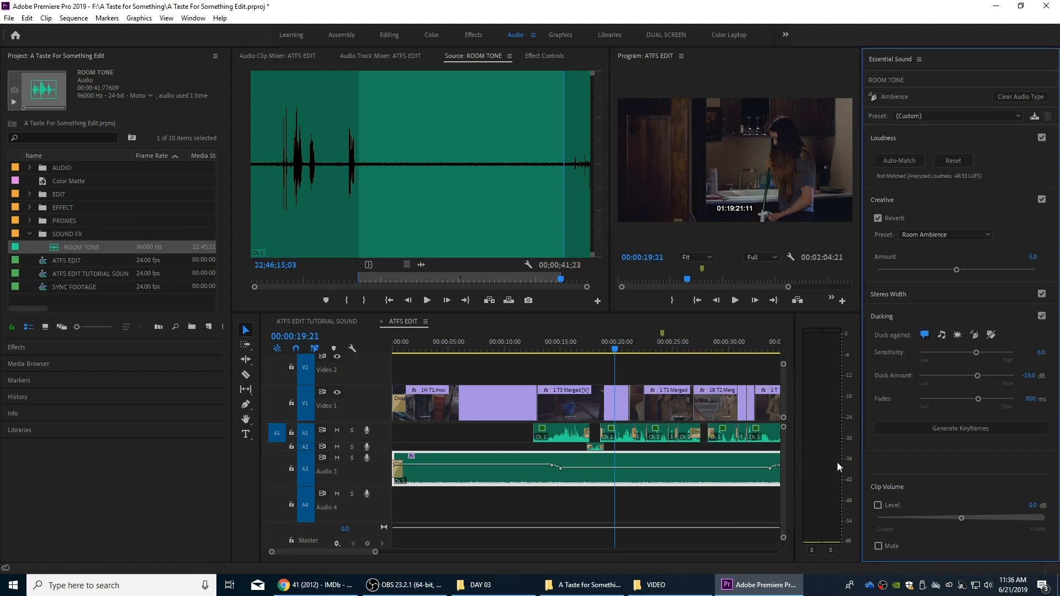
pyautogui.click(942, 428)
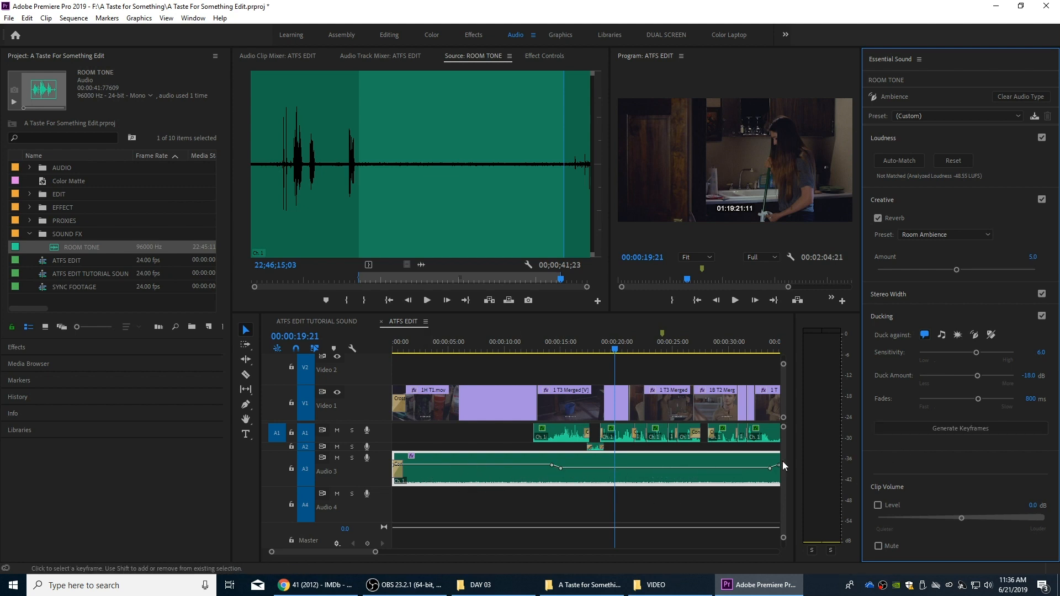
pyautogui.press('-')
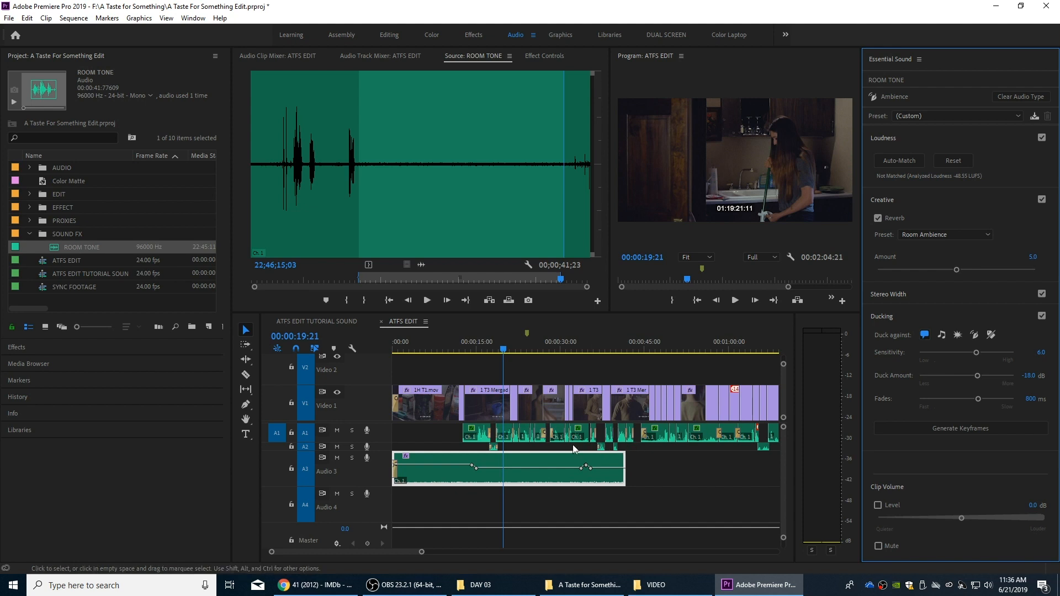
# - Add a second copy of the marked room tone audio on Audio 3, directly after the first clip
pyautogui.click(589, 460)
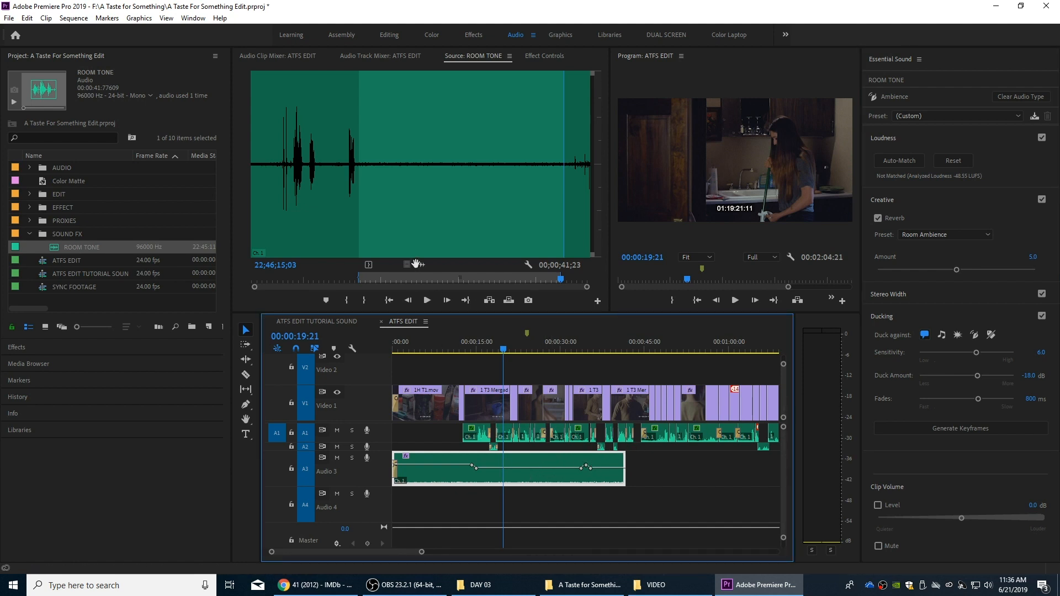
pyautogui.press('-')
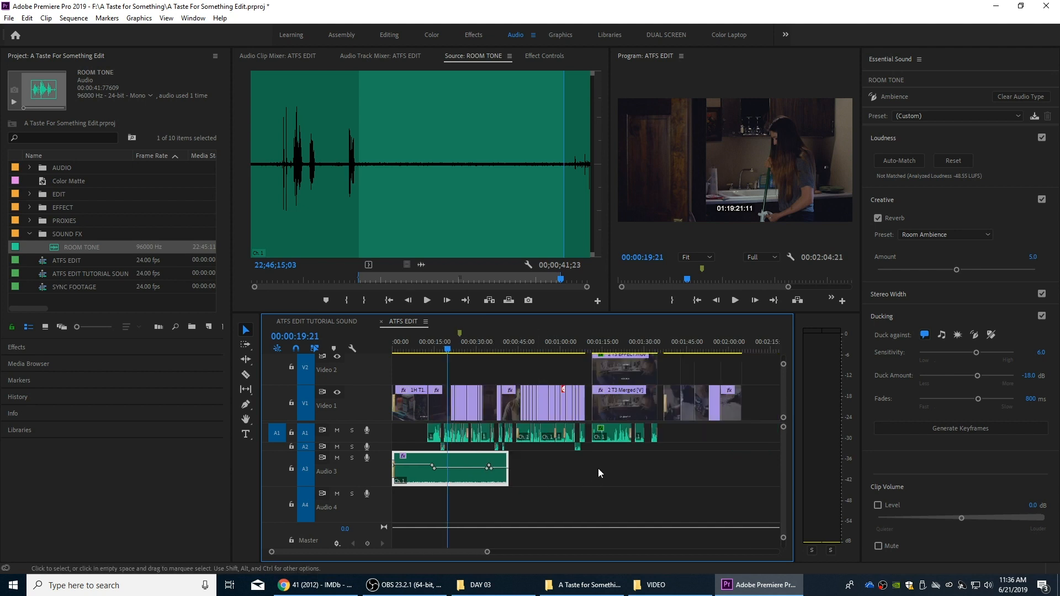
pyautogui.moveTo(421, 265); pyautogui.dragTo(513, 477)
# - Tag the second room tone clip as Ambience and enable reverb with the Room Ambience preset
pyautogui.click(535, 465)
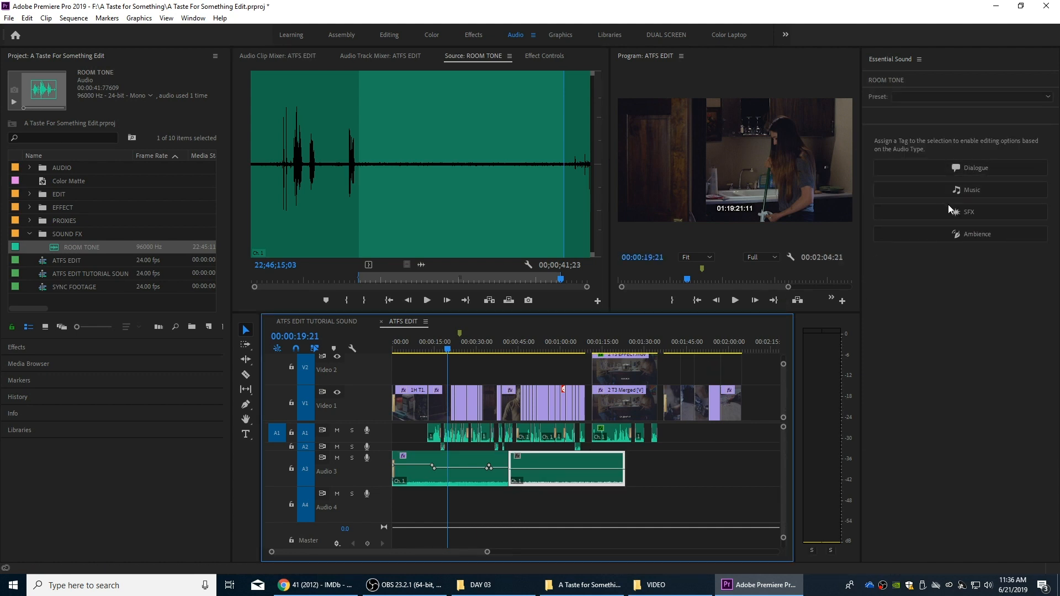
pyautogui.click(958, 234)
pyautogui.click(878, 218)
pyautogui.click(926, 237)
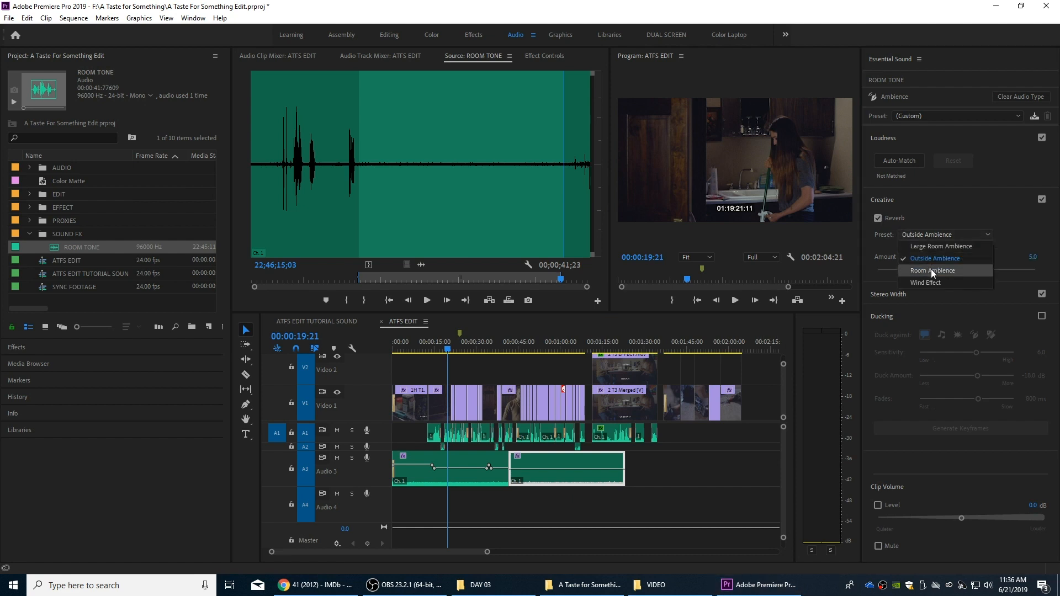
pyautogui.click(930, 270)
# - Trim the second room tone clip's end back to the gap in the video edit and generate dialogue ducking keyframes for it
pyautogui.click(1042, 316)
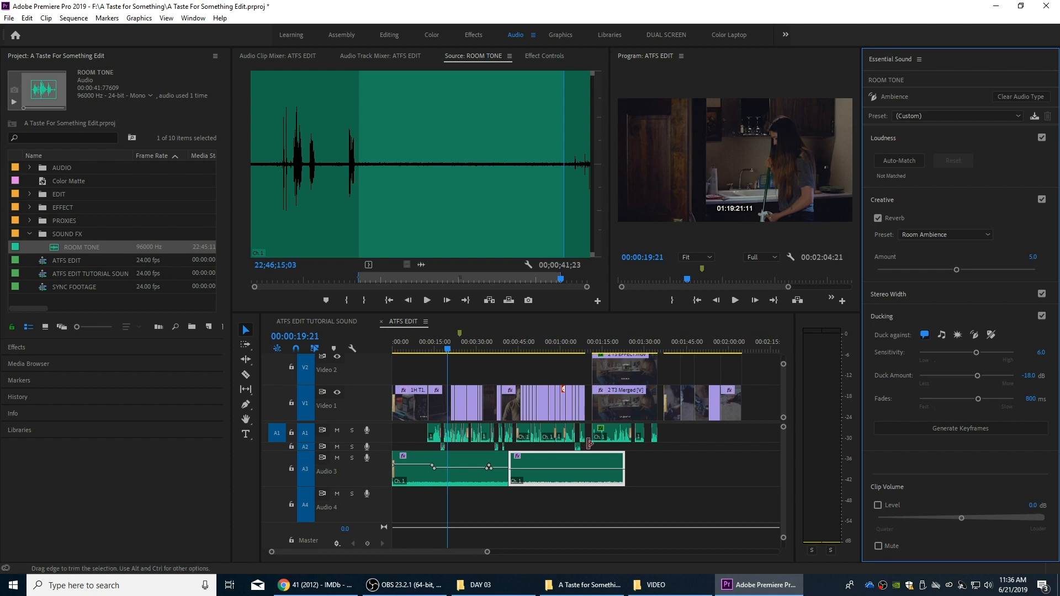
pyautogui.moveTo(623, 461); pyautogui.dragTo(578, 462)
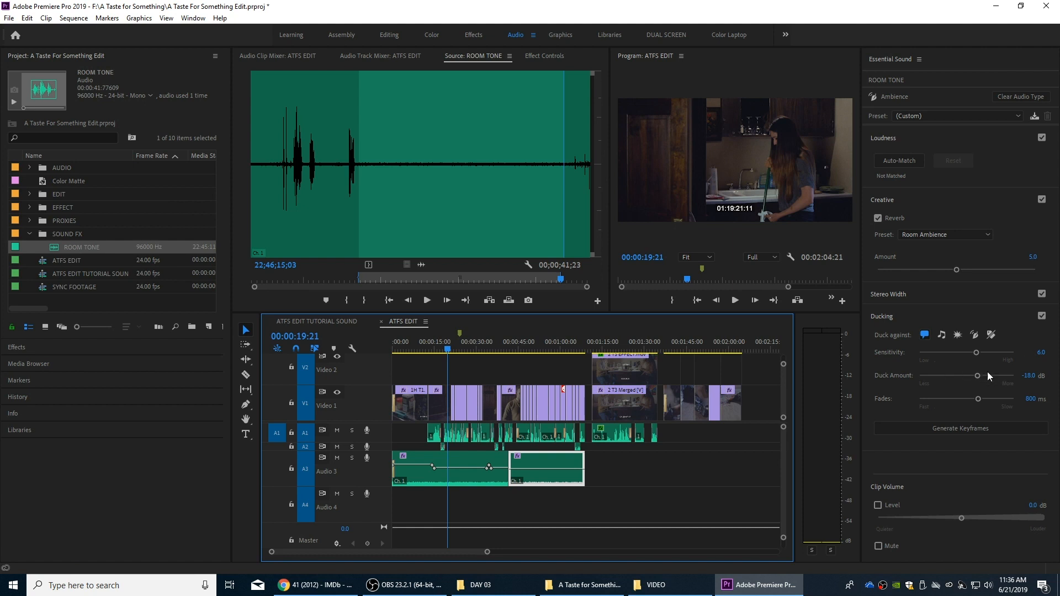
pyautogui.click(945, 426)
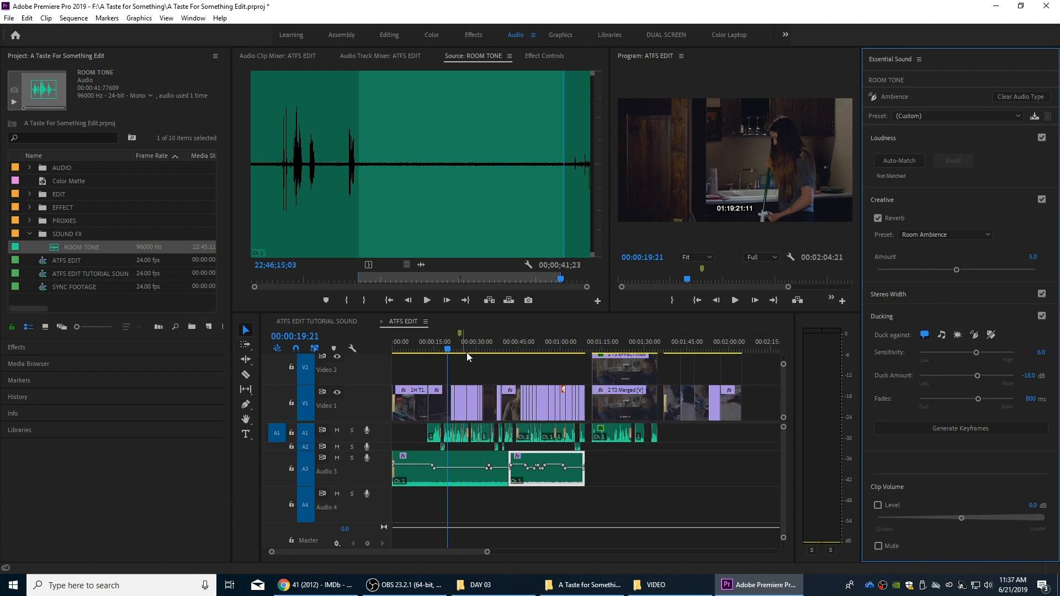
# - With audio tracks A1 and A2 locked, apply the default audio transition at the cut between the two room tone clips
pyautogui.click(512, 347)
pyautogui.press('=')
pyautogui.press('=')
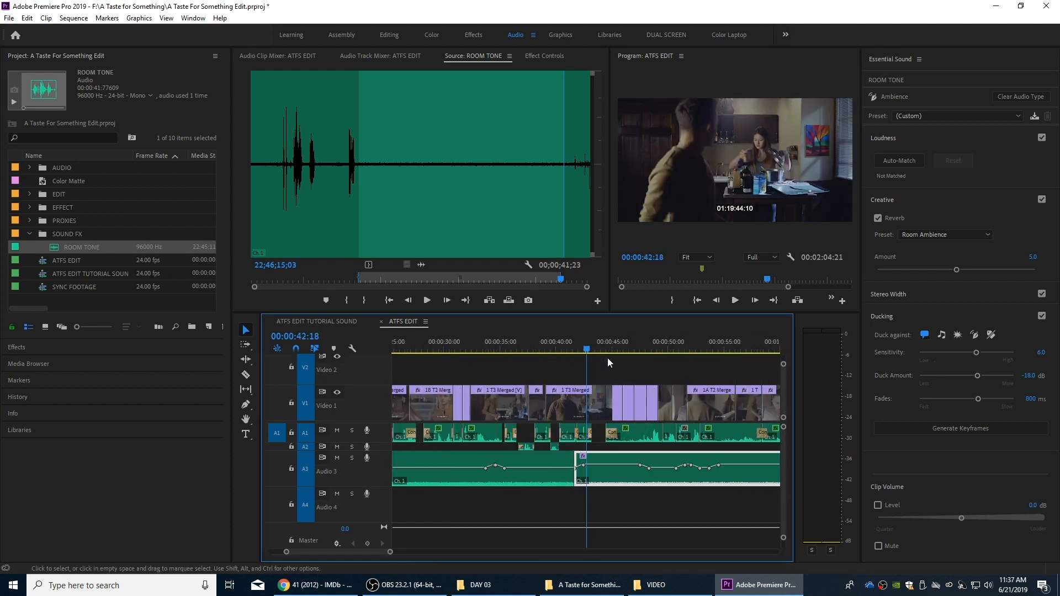
pyautogui.moveTo(585, 350); pyautogui.dragTo(566, 350)
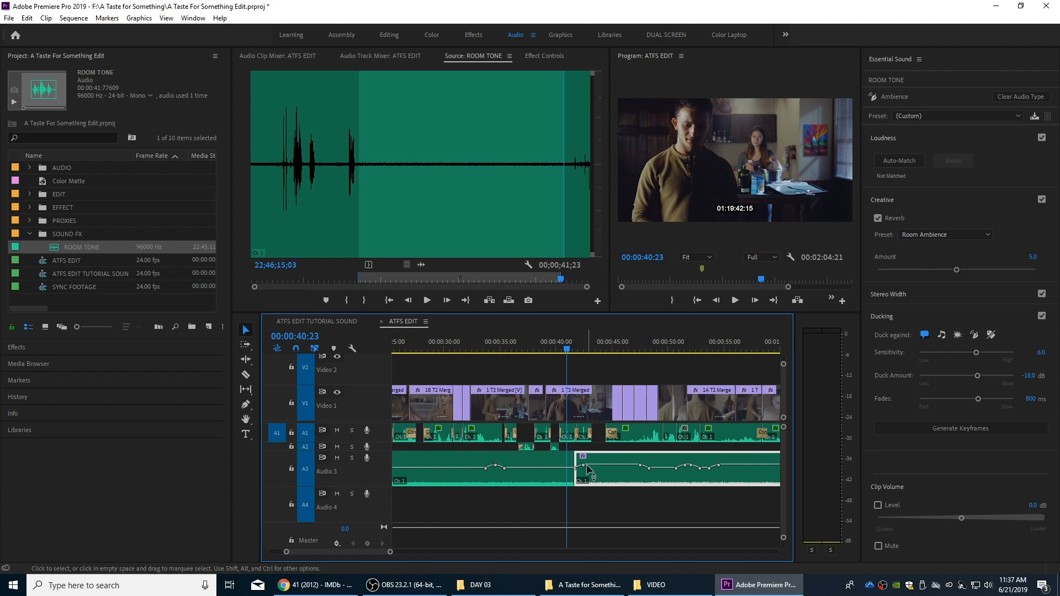
pyautogui.click(587, 508)
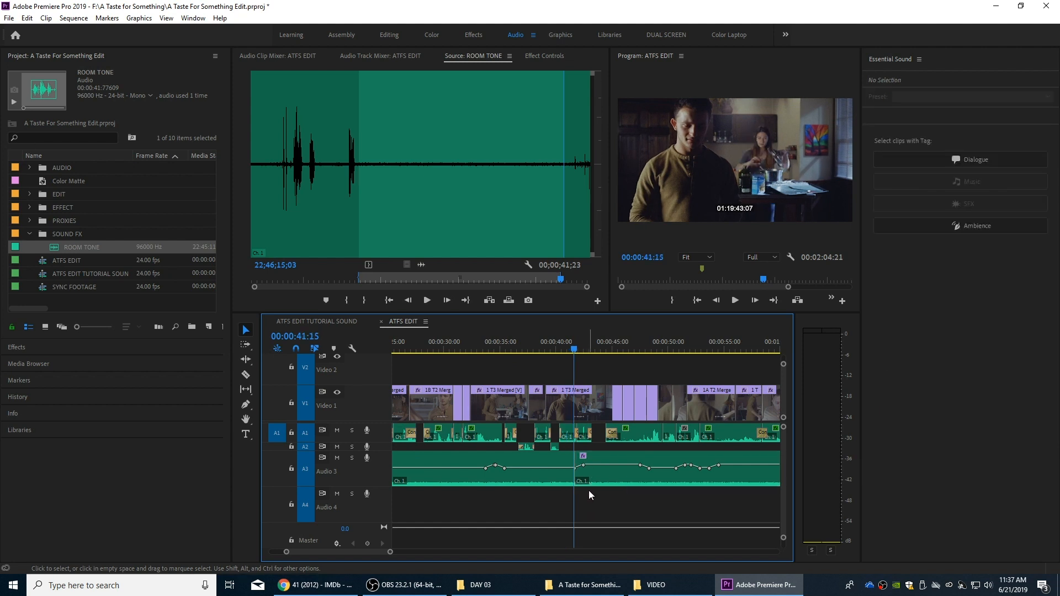
pyautogui.hotkey('ctrl', 'shift', 'd')
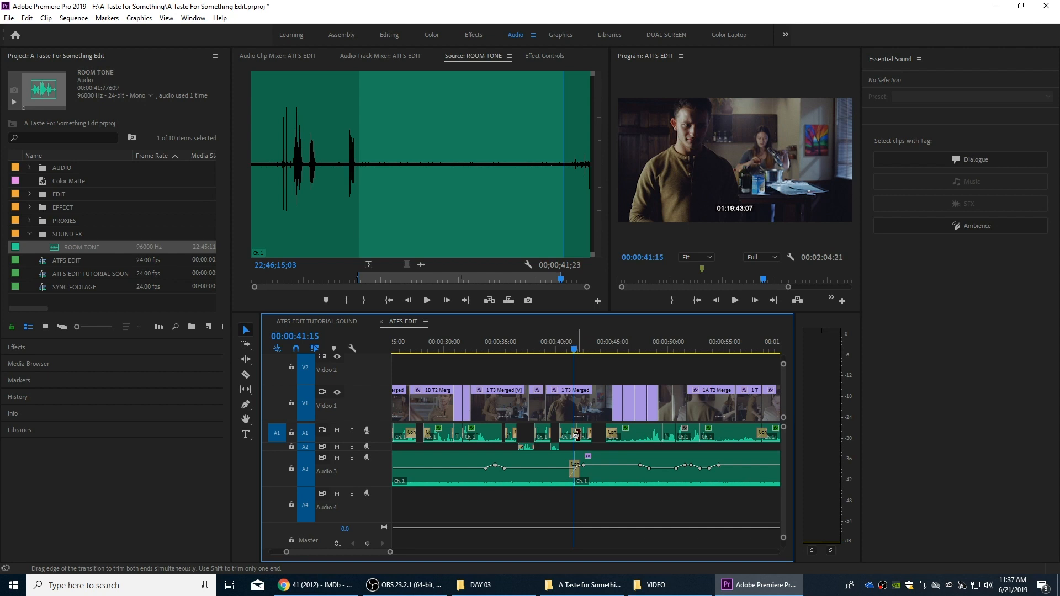
pyautogui.hotkey('ctrl', 'z')
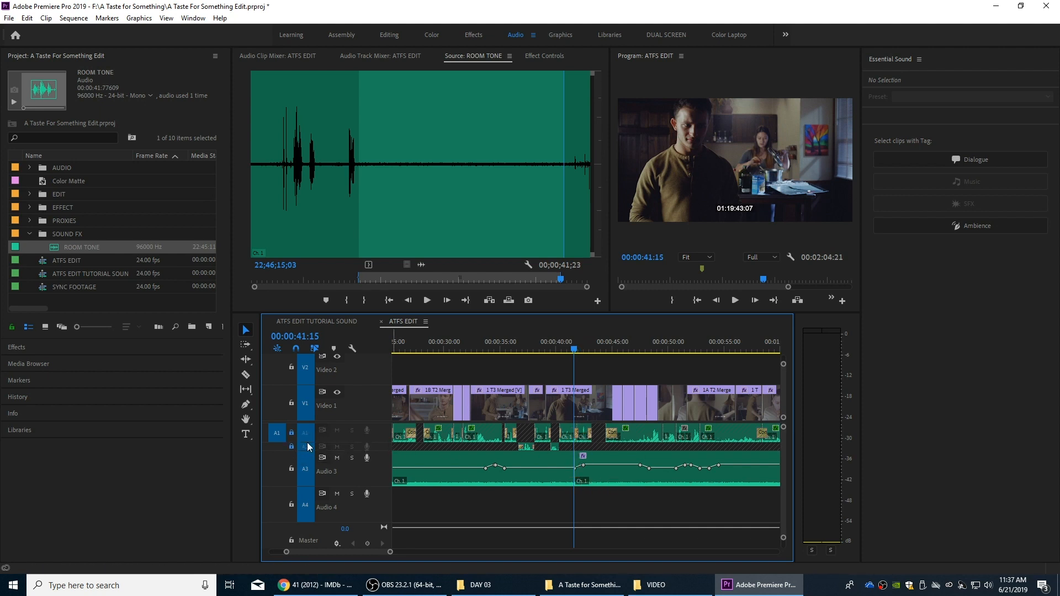
pyautogui.hotkey('ctrl', 'shift', 'd')
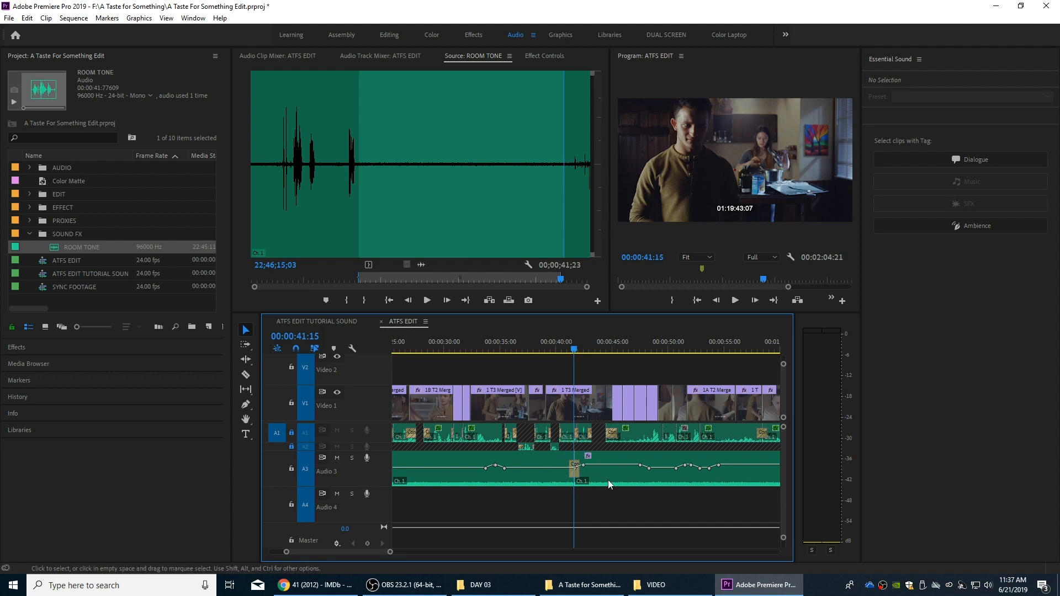
# - Play back across the room tone transition and turn off ducking for the second room tone clip
pyautogui.click(558, 341)
pyautogui.press('space')
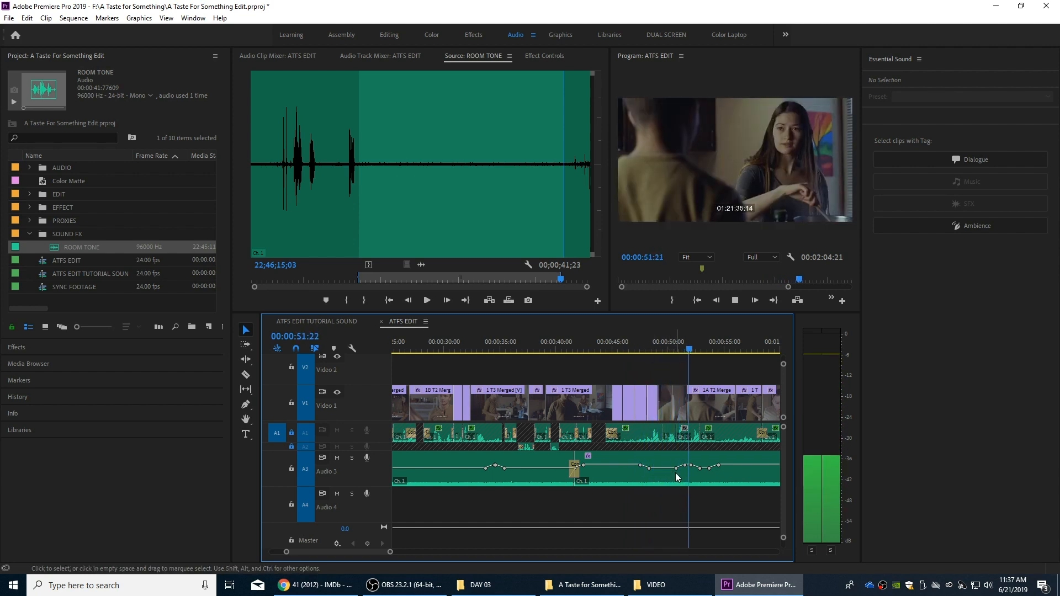
pyautogui.press('space')
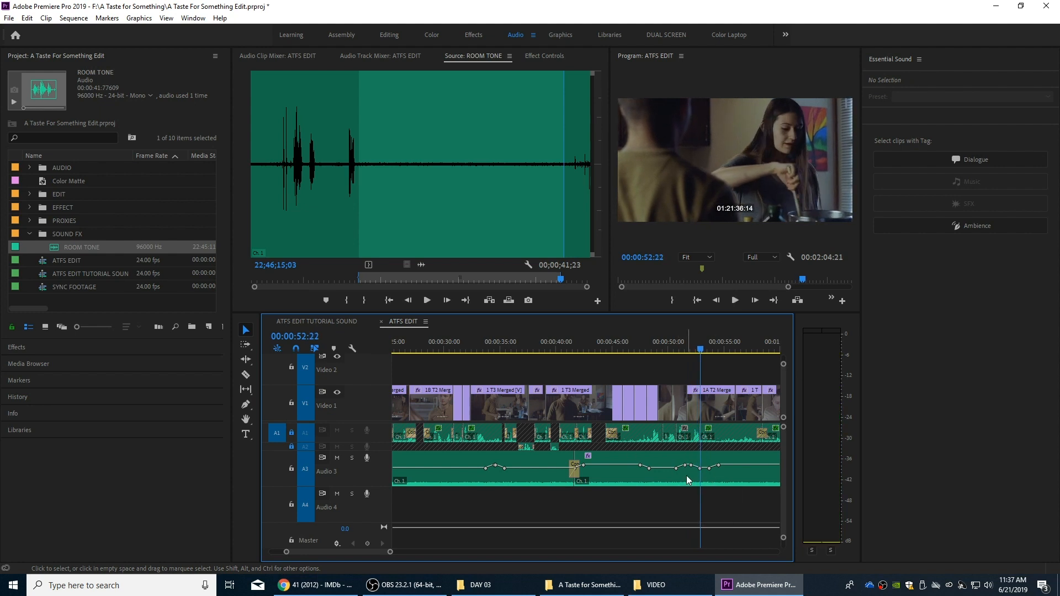
pyautogui.click(664, 460)
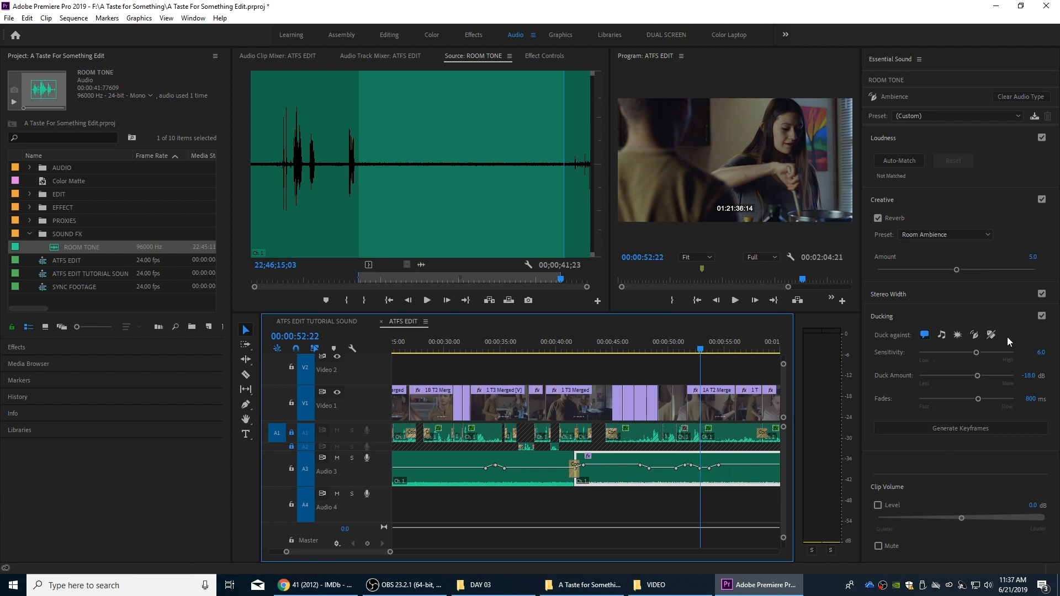
pyautogui.click(1041, 316)
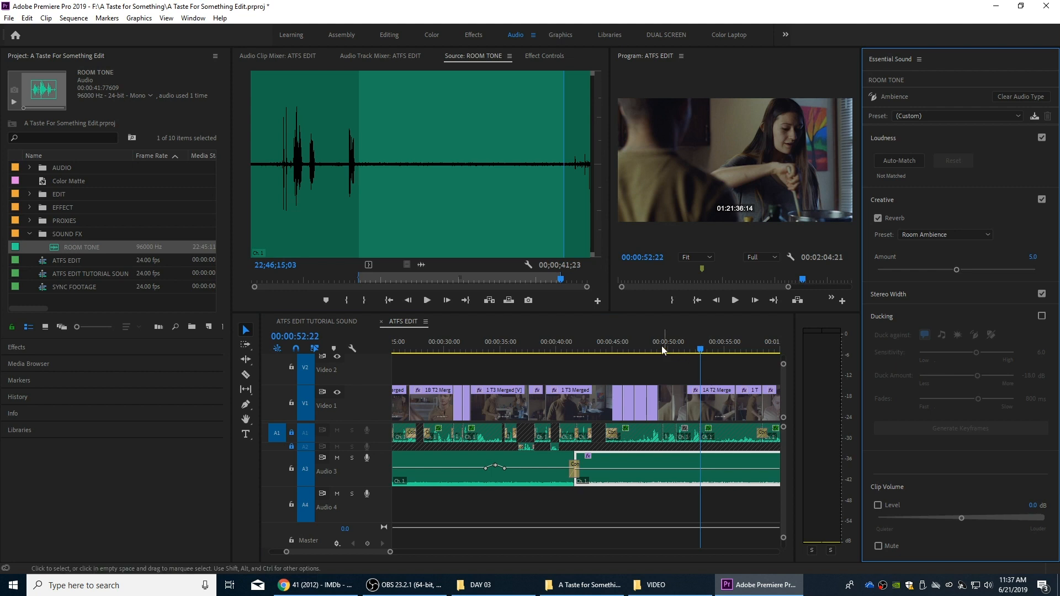
# - Adjust the second room tone clip's audio gain, playing the dialogue section before and after the change
pyautogui.click(647, 345)
pyautogui.press('space')
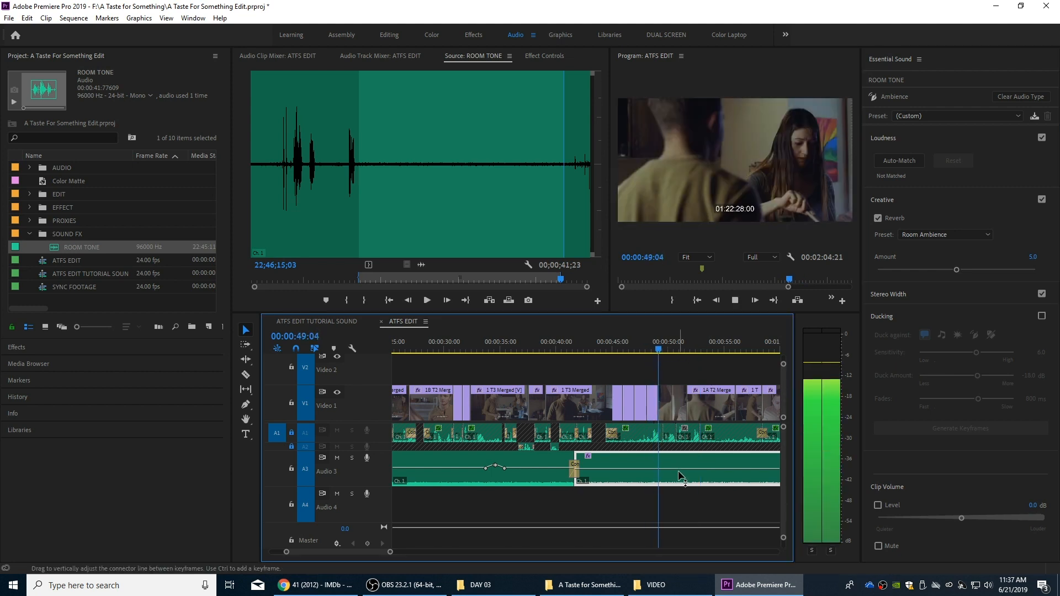
pyautogui.press('space')
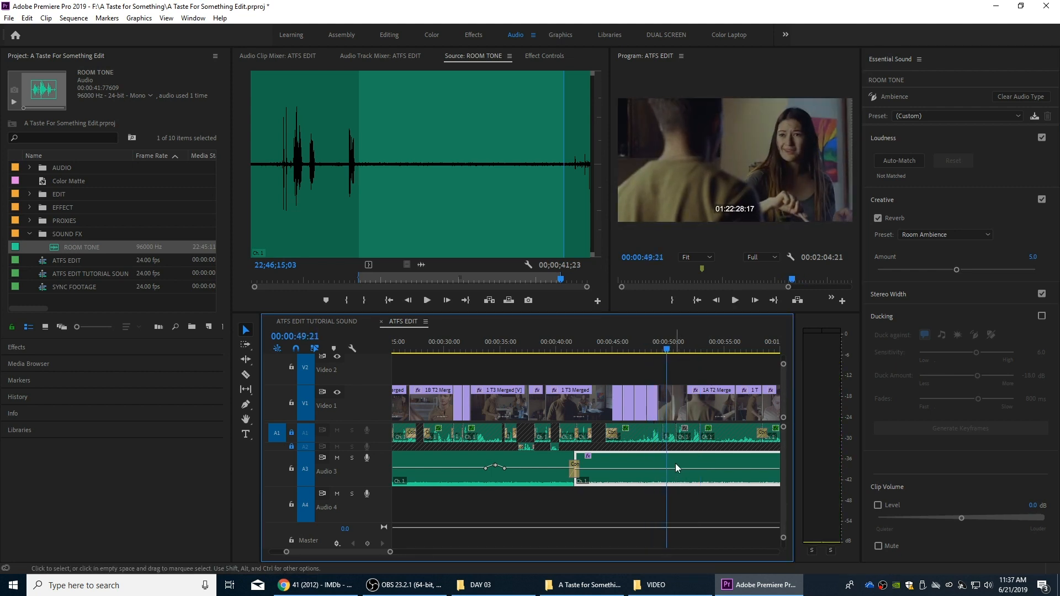
pyautogui.press('g')
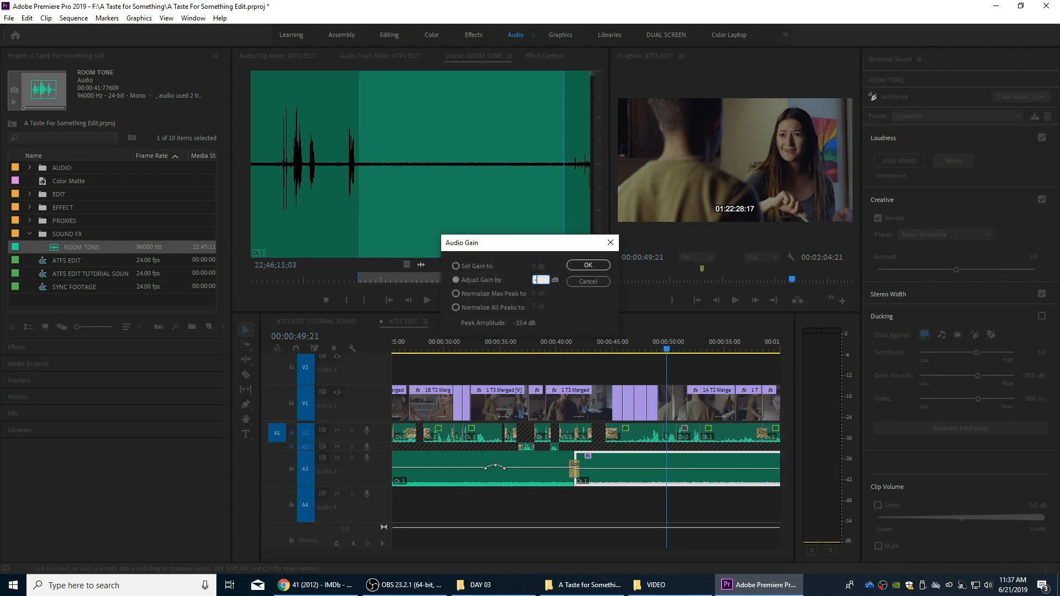
pyautogui.press('Return')
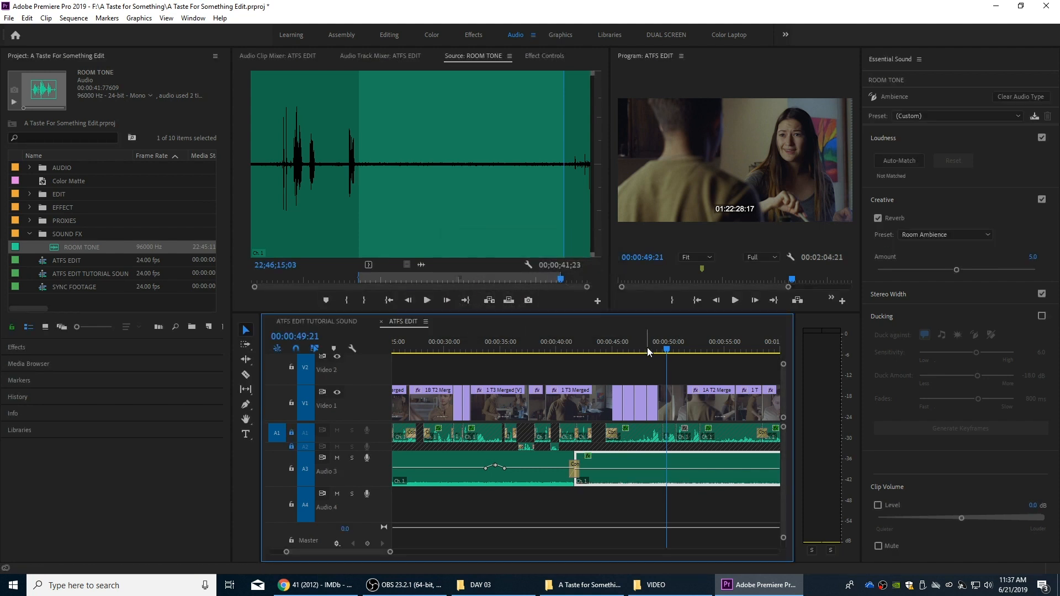
pyautogui.press('space')
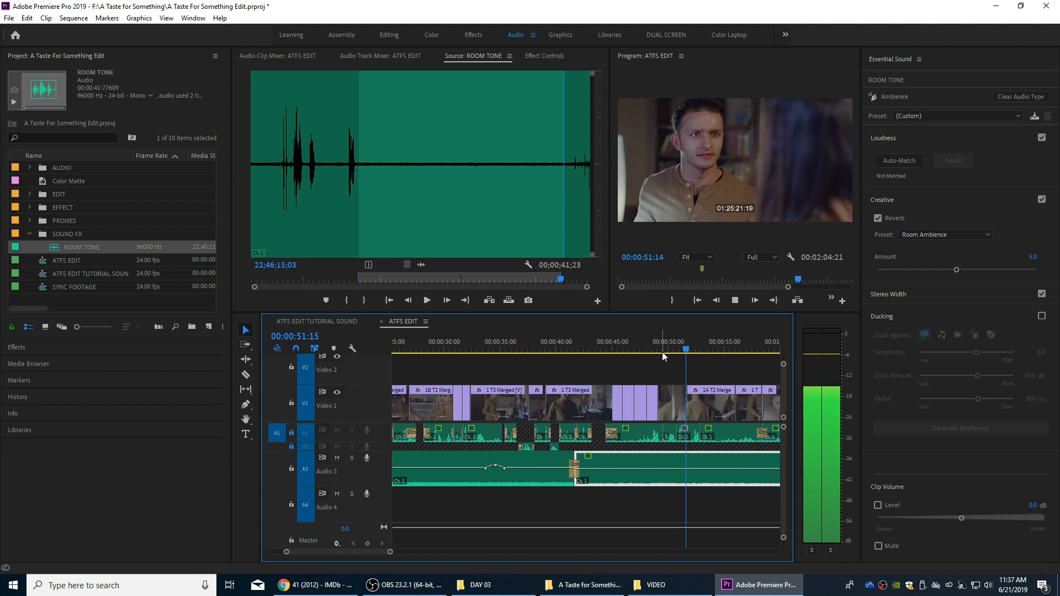
pyautogui.press('space')
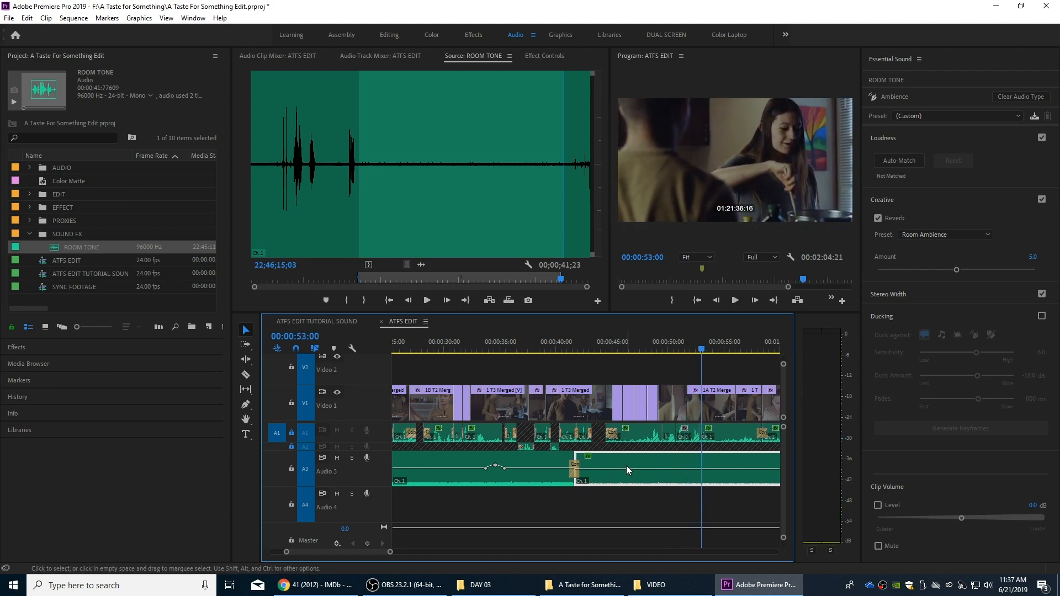
# - Turn off ducking for the first room tone clip
pyautogui.click(509, 465)
pyautogui.click(1042, 315)
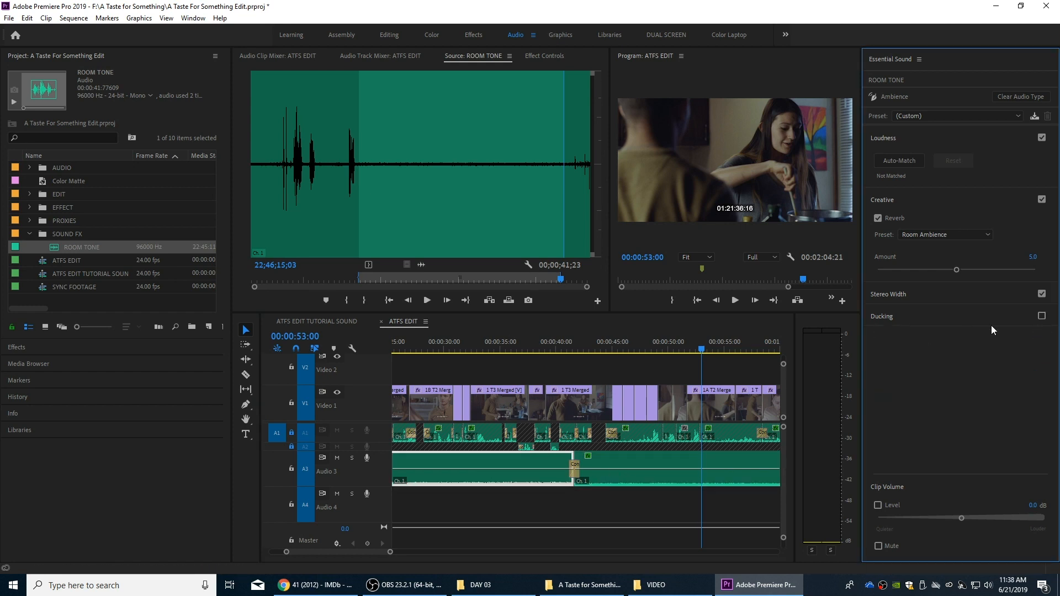
pyautogui.click(690, 349)
# - Adjust the first room tone clip's audio gain, playing the kitchen dialogue before and after the change
pyautogui.press('-')
pyautogui.press('-')
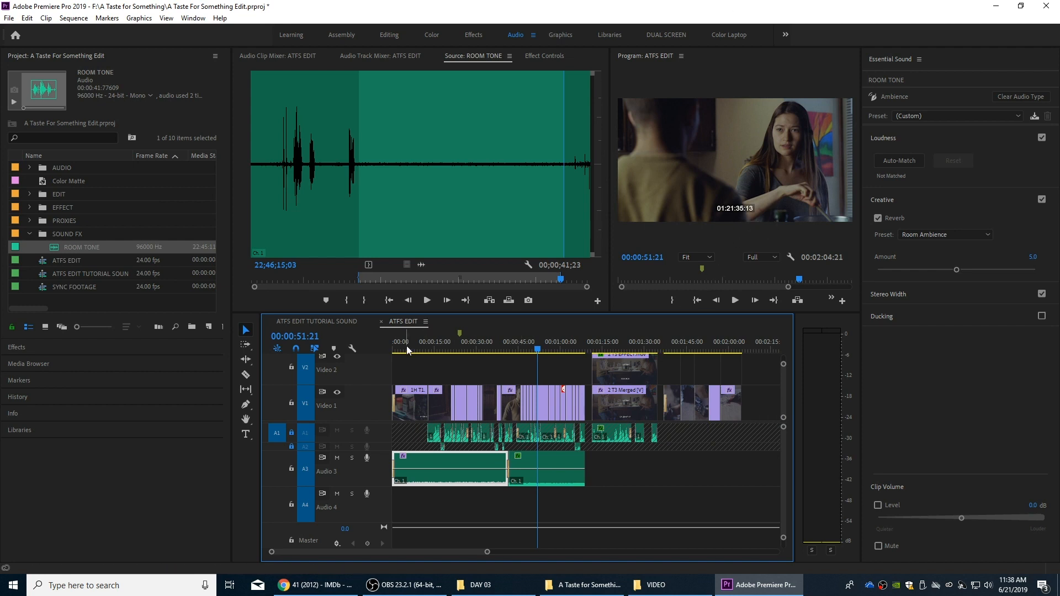
pyautogui.moveTo(411, 346); pyautogui.dragTo(452, 347)
pyautogui.press('space')
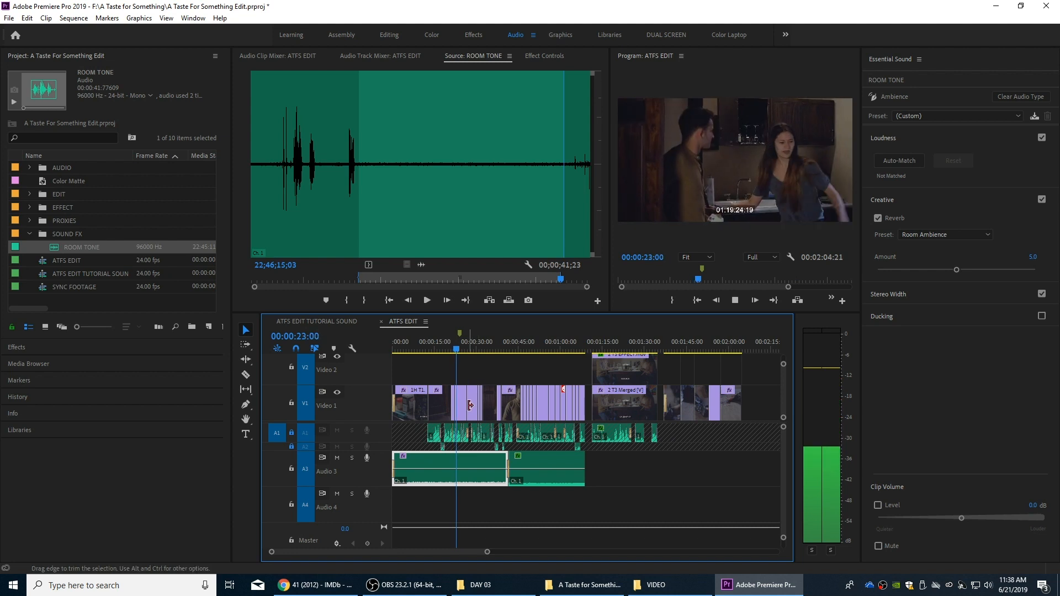
pyautogui.press('g')
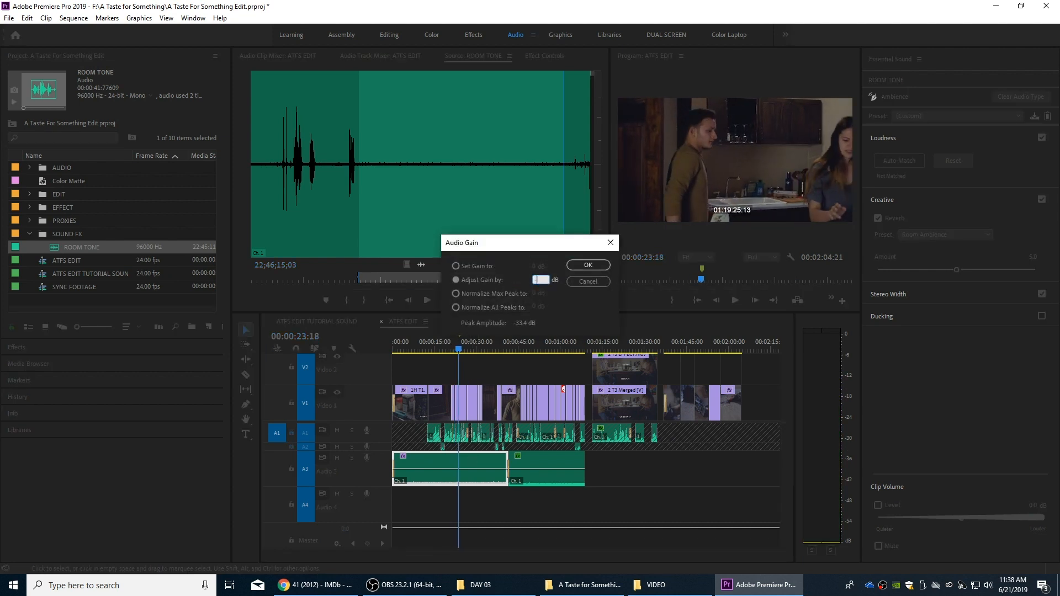
pyautogui.press('Return')
pyautogui.press('space')
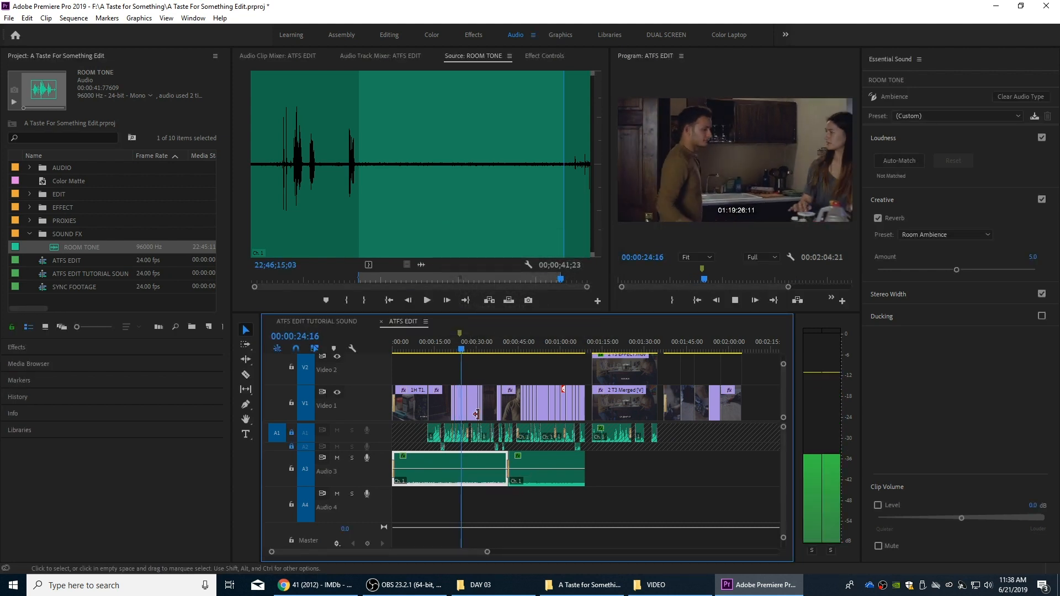
pyautogui.click(535, 456)
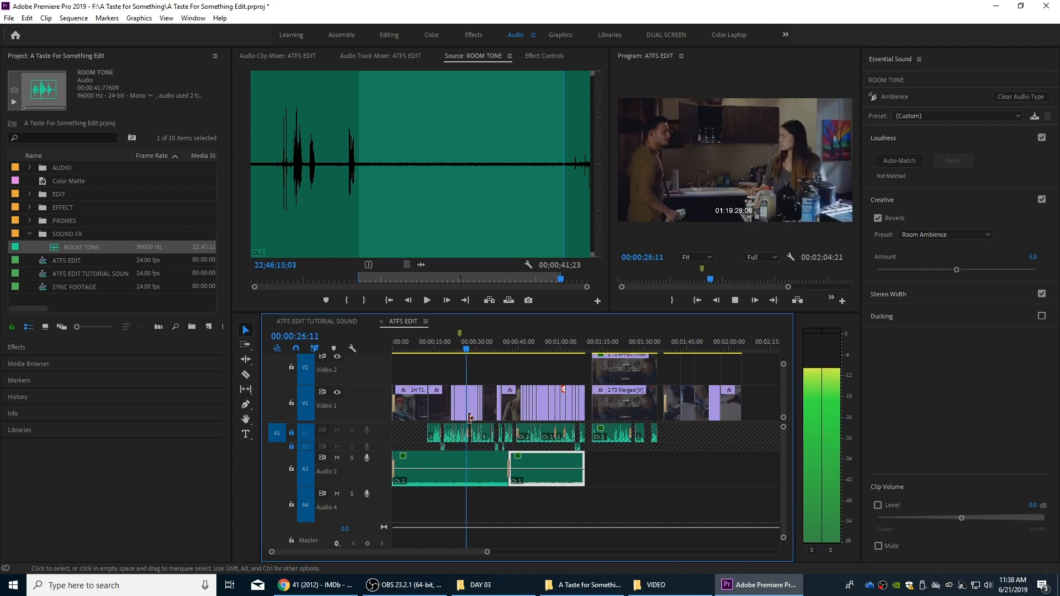
pyautogui.press('space')
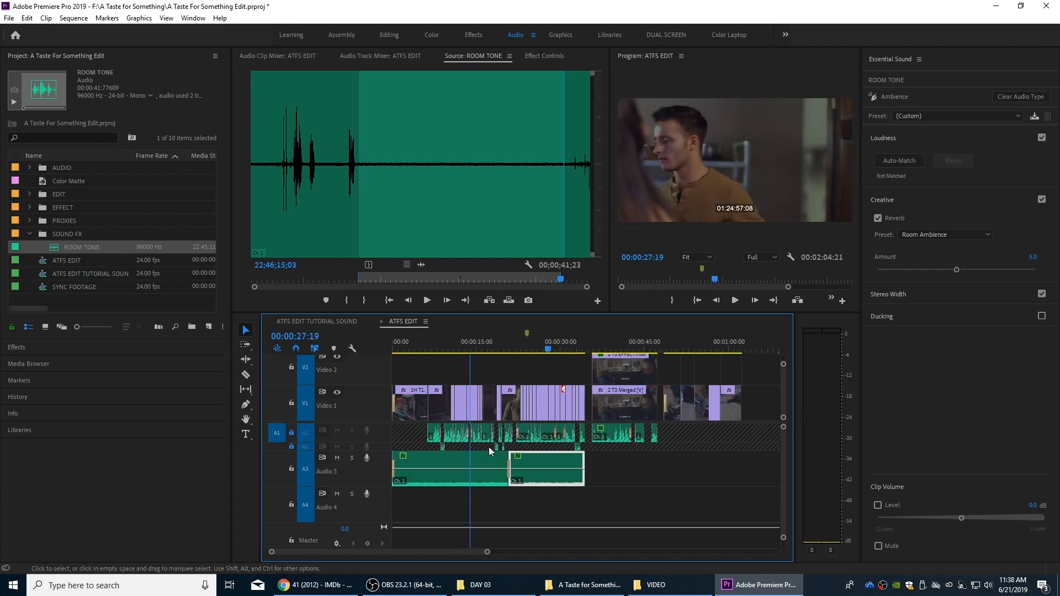
# - Listen to the room tone under the dialogue from about 00:00:26, 00:00:34 and 00:00:42
pyautogui.press('=')
pyautogui.press('=')
pyautogui.press('=')
pyautogui.moveTo(582, 331); pyautogui.dragTo(565, 331)
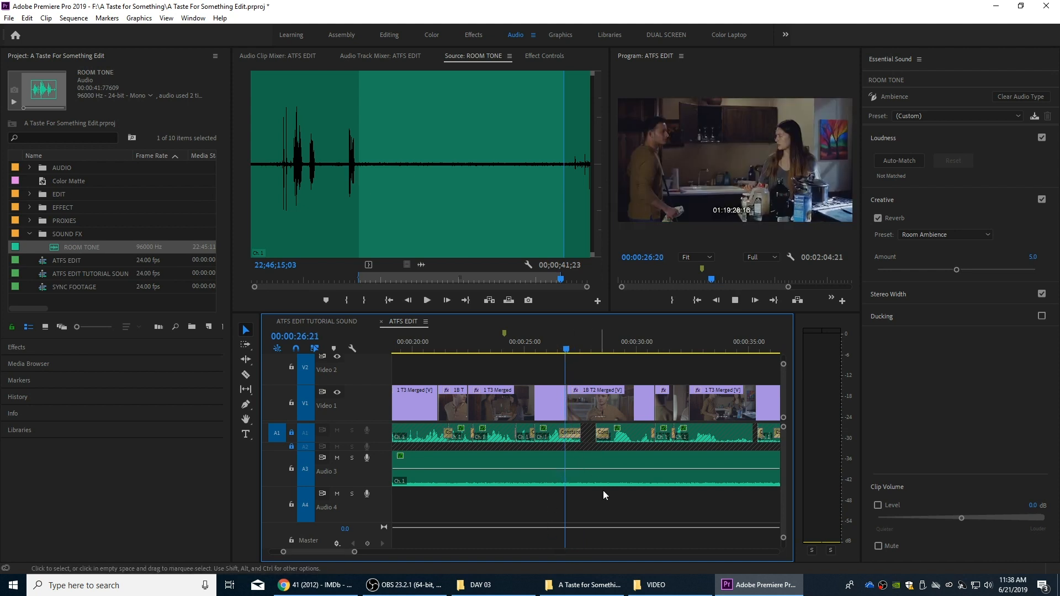
pyautogui.press('space')
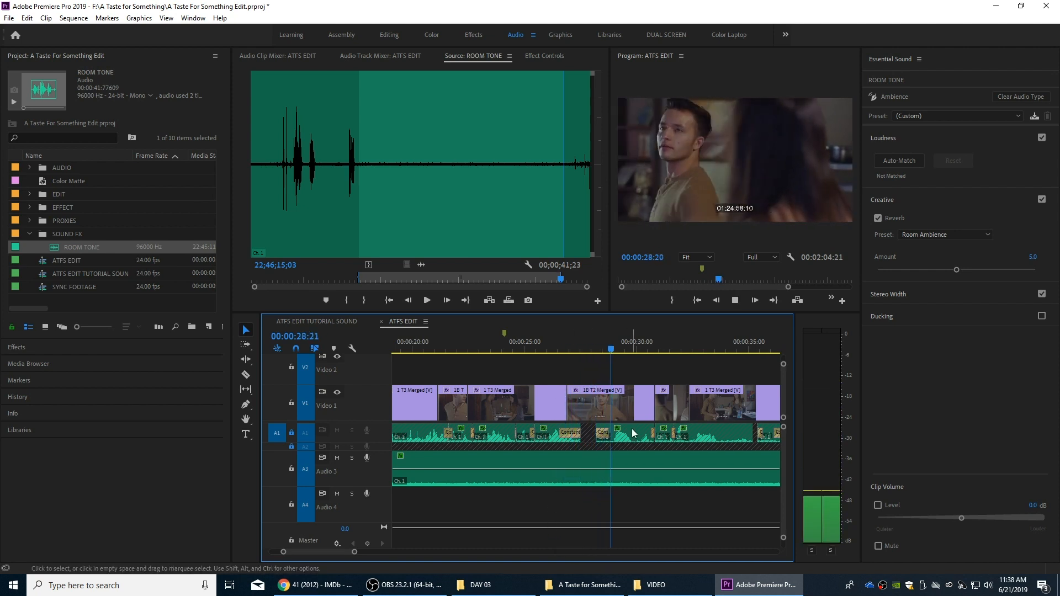
pyautogui.press('space')
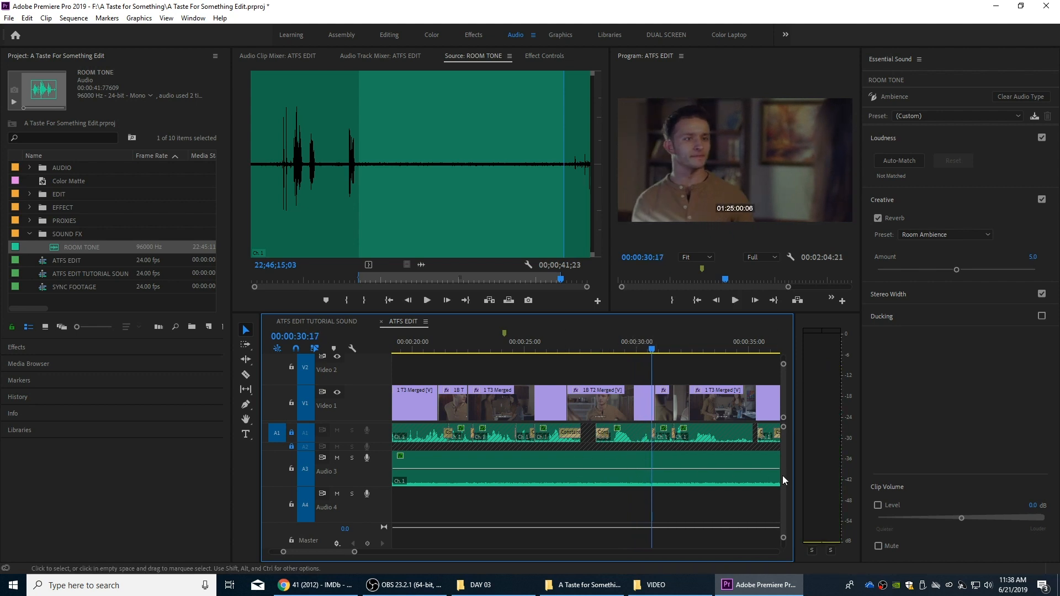
pyautogui.click(731, 345)
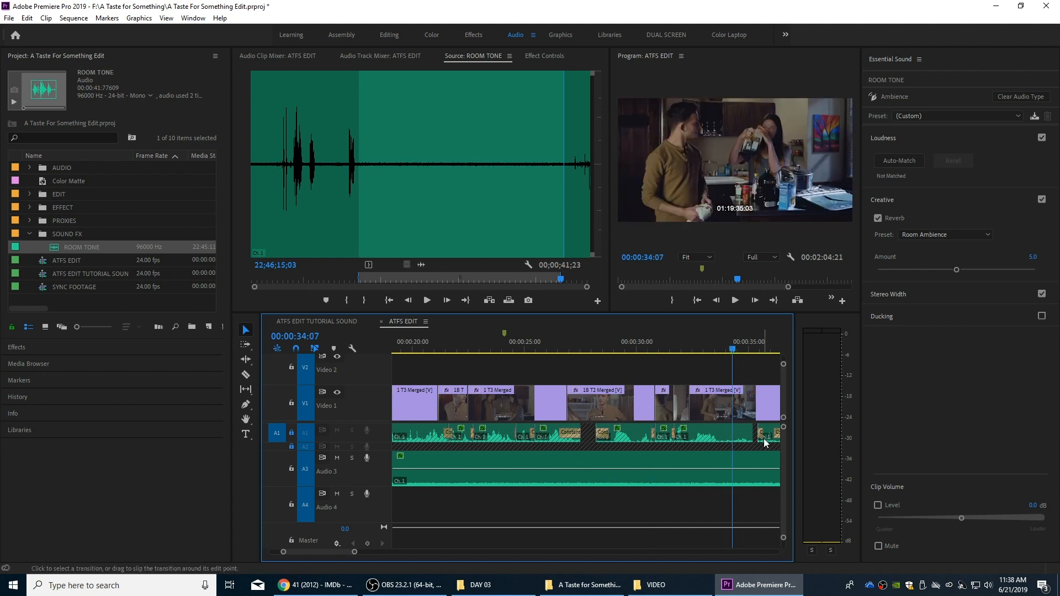
pyautogui.press('space')
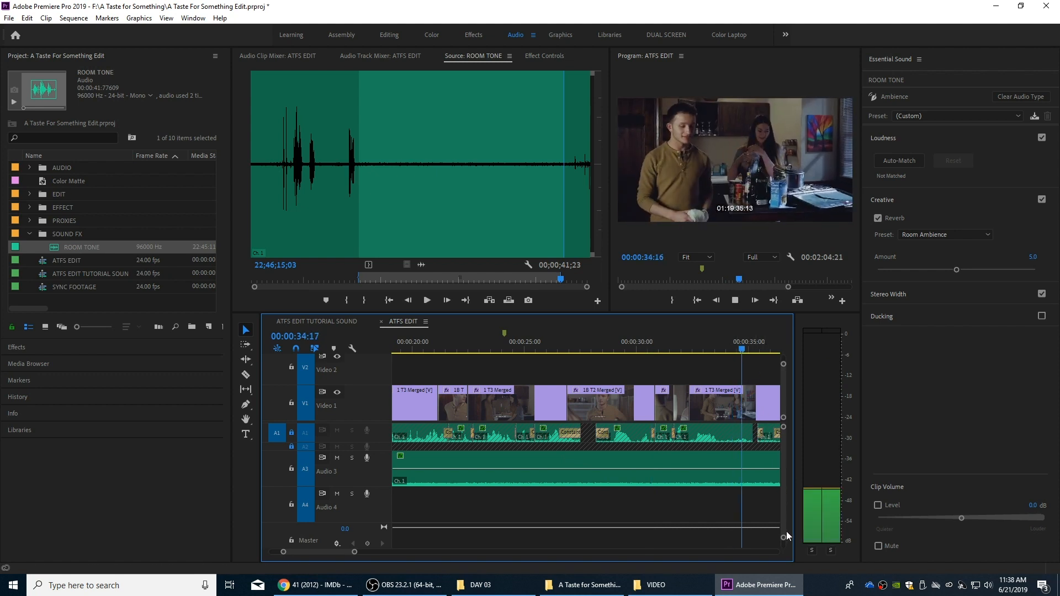
pyautogui.press('space')
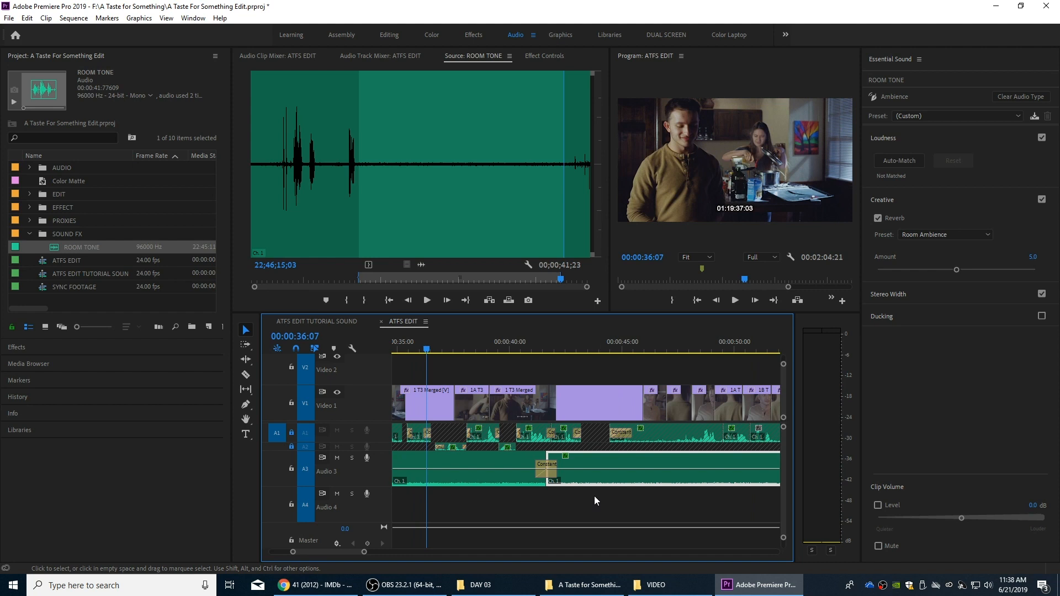
pyautogui.click(572, 346)
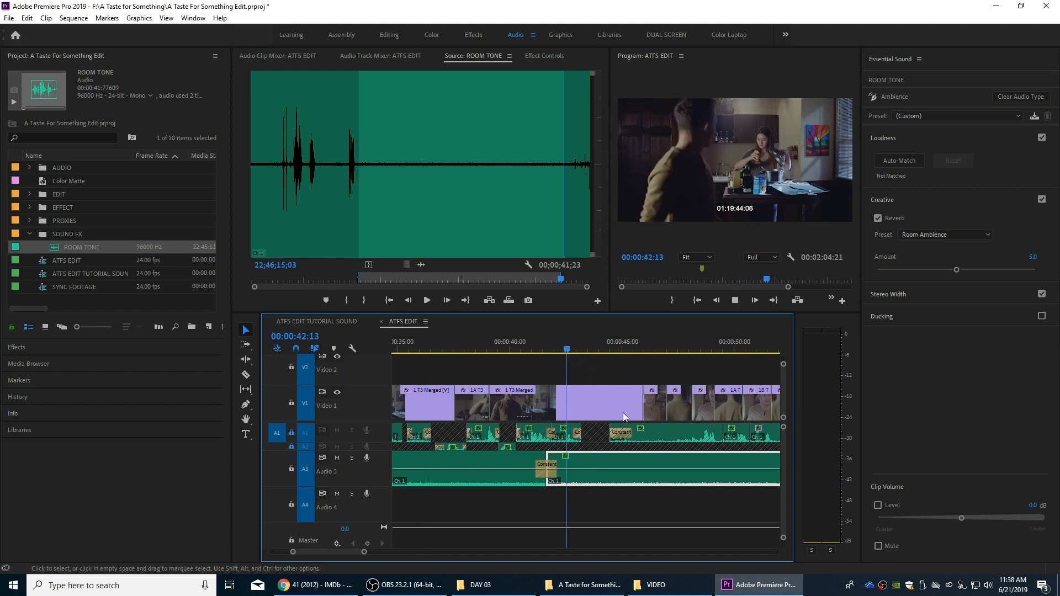
pyautogui.press('space')
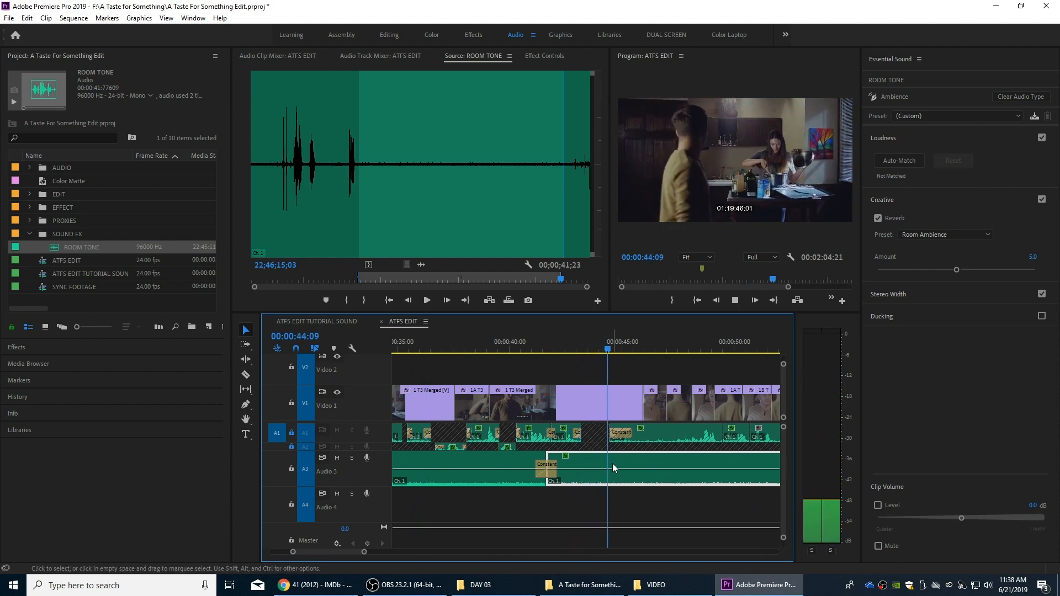
pyautogui.press('space')
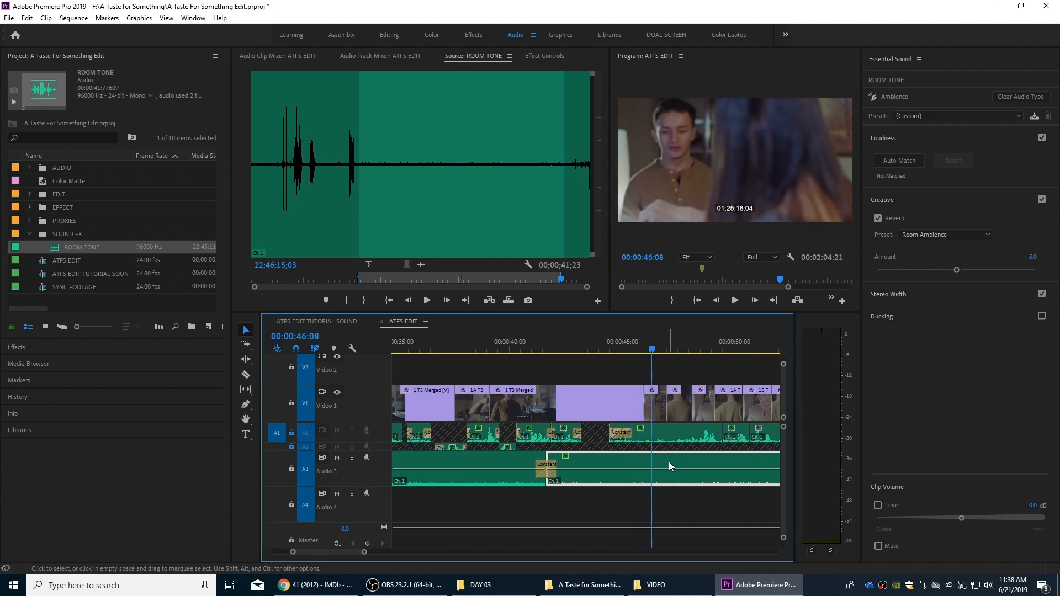
# - Duplicate the second room tone clip on A3 so the copy starts with the dinner table scene after the gap
pyautogui.press('\\')
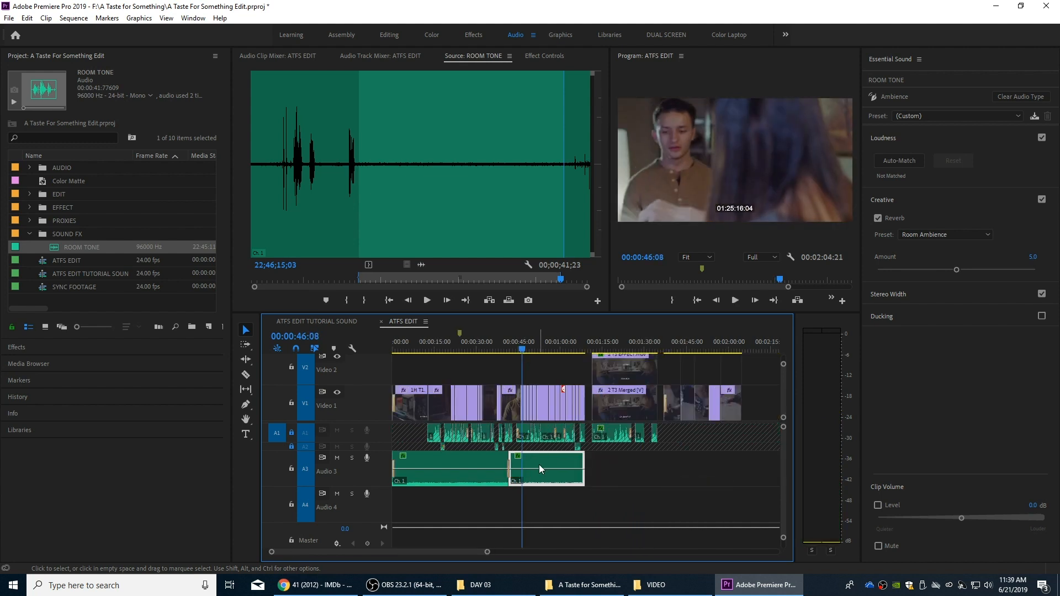
pyautogui.moveTo(531, 458); pyautogui.dragTo(616, 461)
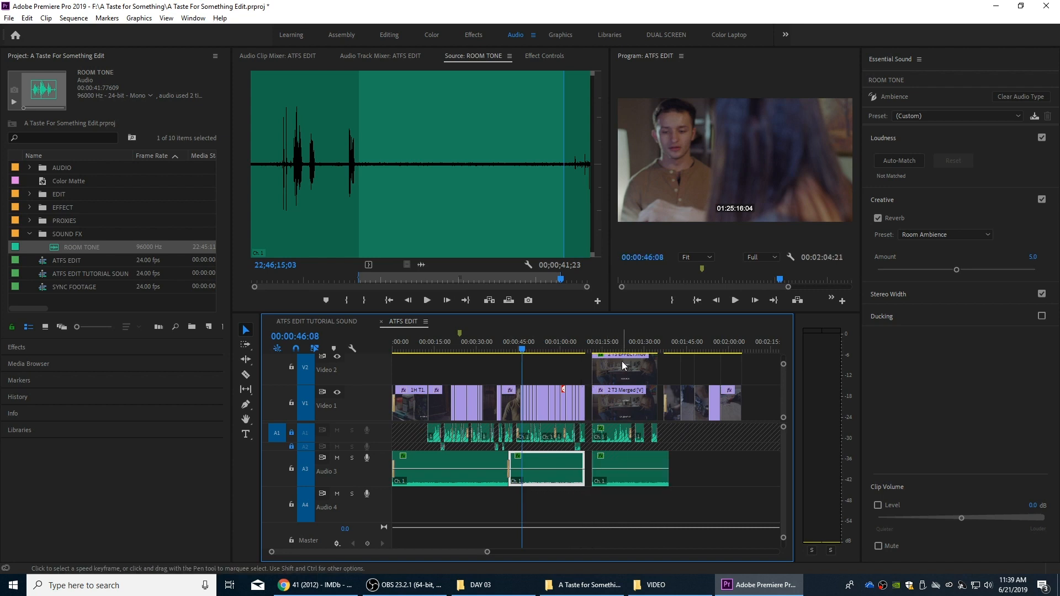
pyautogui.click(601, 334)
pyautogui.press('=')
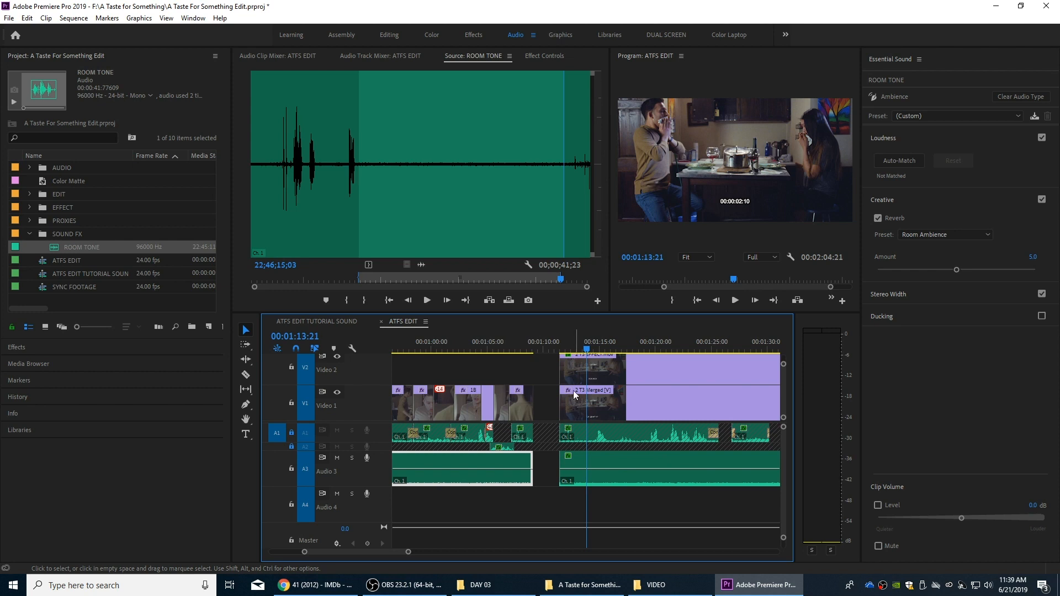
# - Play parts of the dinner table scene to check the copied room tone under its opening and ending
pyautogui.click(548, 343)
pyautogui.press('space')
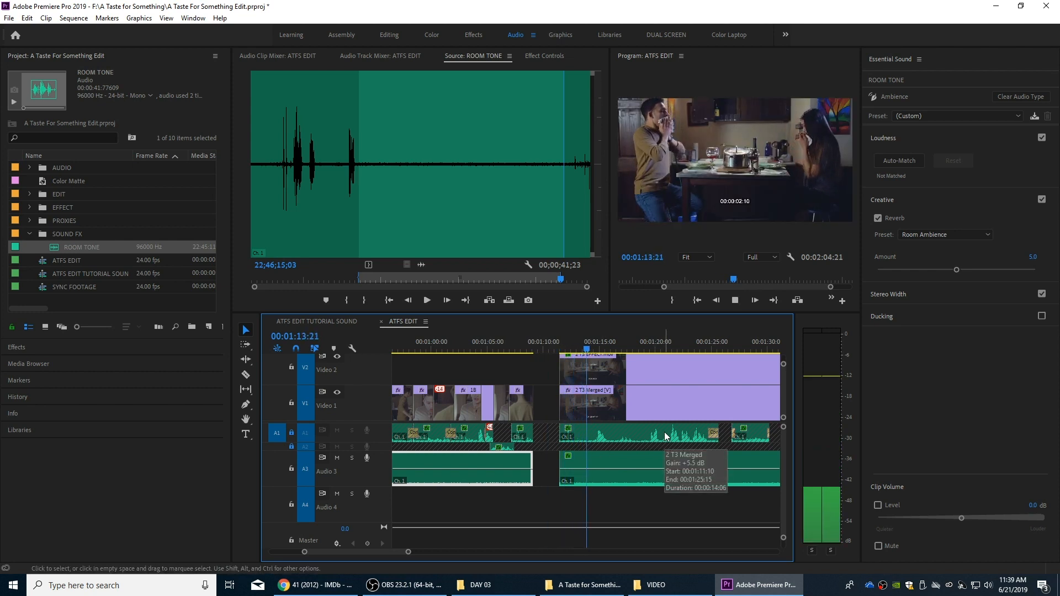
pyautogui.press('-')
pyautogui.press('space')
pyautogui.click(670, 348)
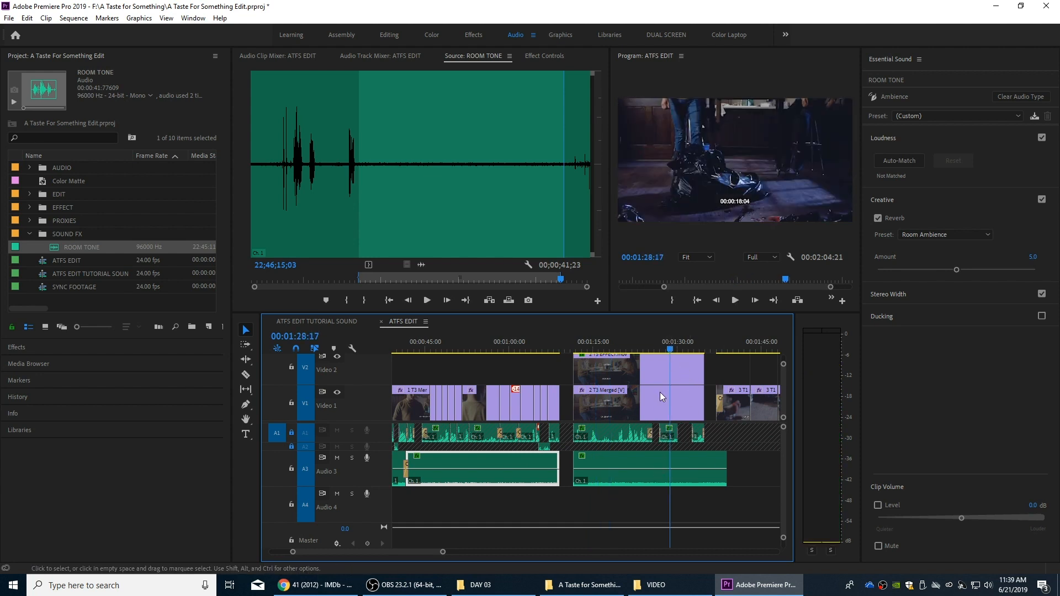
pyautogui.press('space')
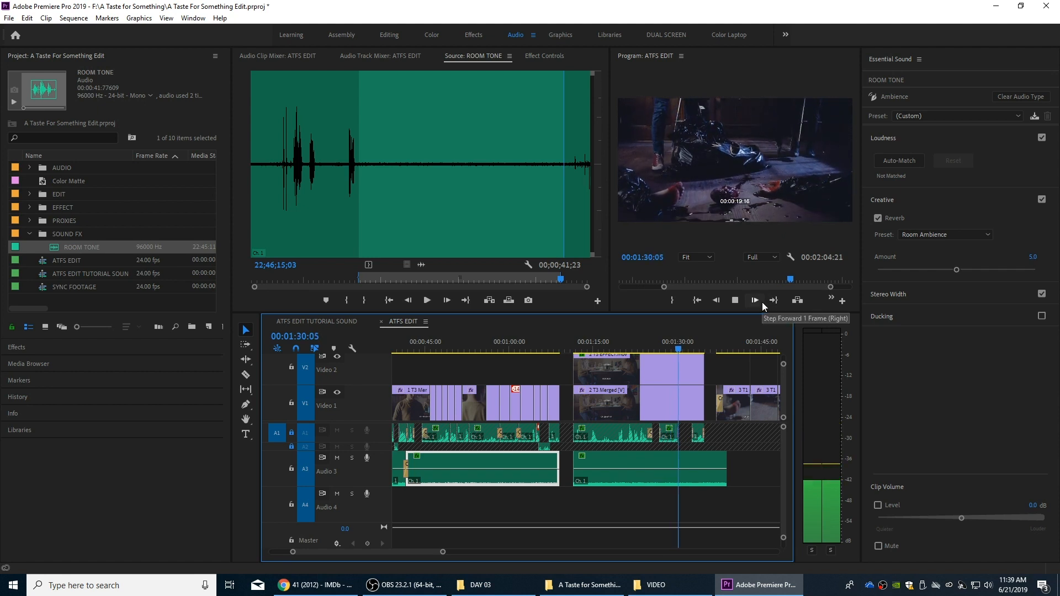
pyautogui.press('space')
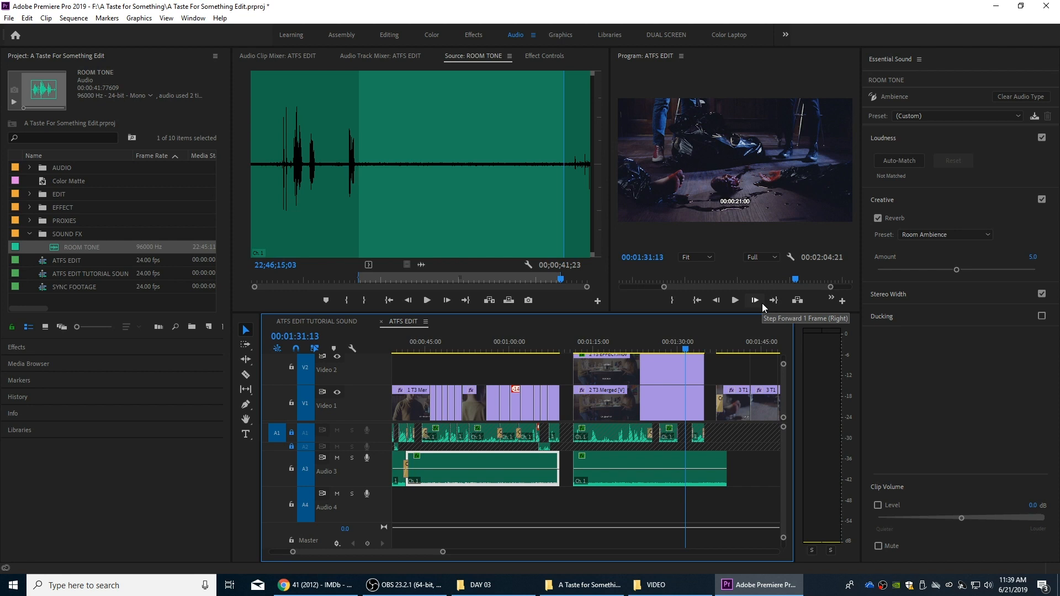
pyautogui.press('space')
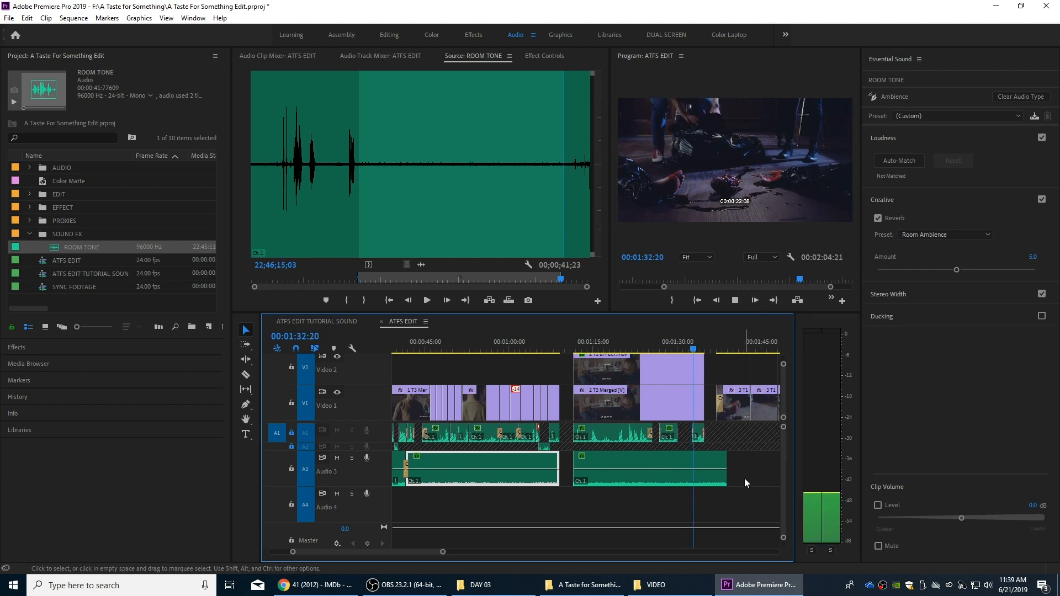
pyautogui.press('space')
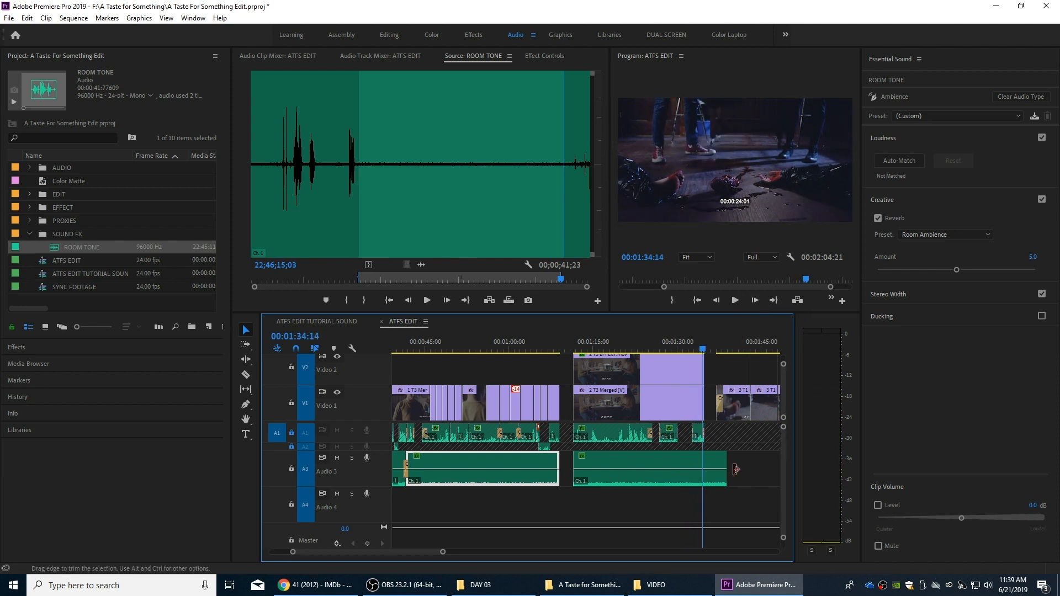
# - Trim the third room tone clip to end with the dinner table scene's last video clip and play across its end
pyautogui.moveTo(736, 470); pyautogui.dragTo(707, 463)
pyautogui.click(696, 347)
pyautogui.press('space')
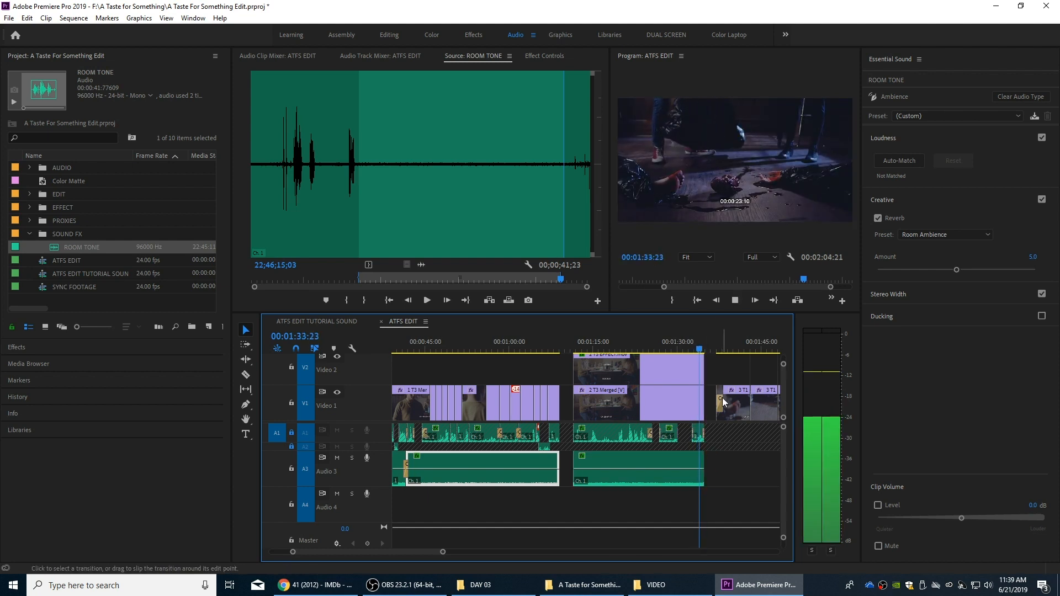
pyautogui.press('space')
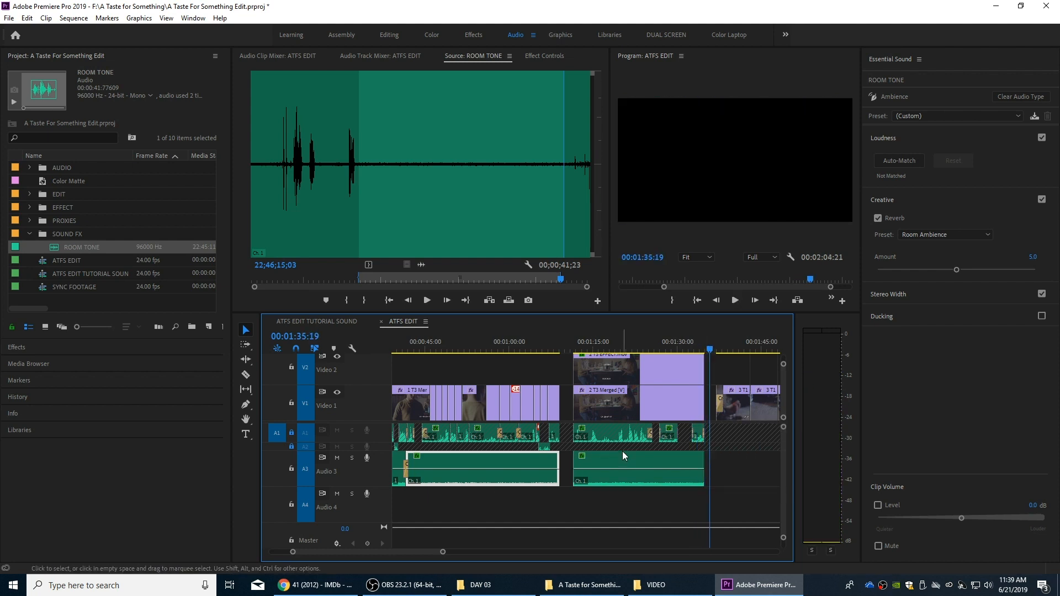
# - Lock audio track A3 and shrink its height to the minimum
pyautogui.scroll(-2, 623, 457)
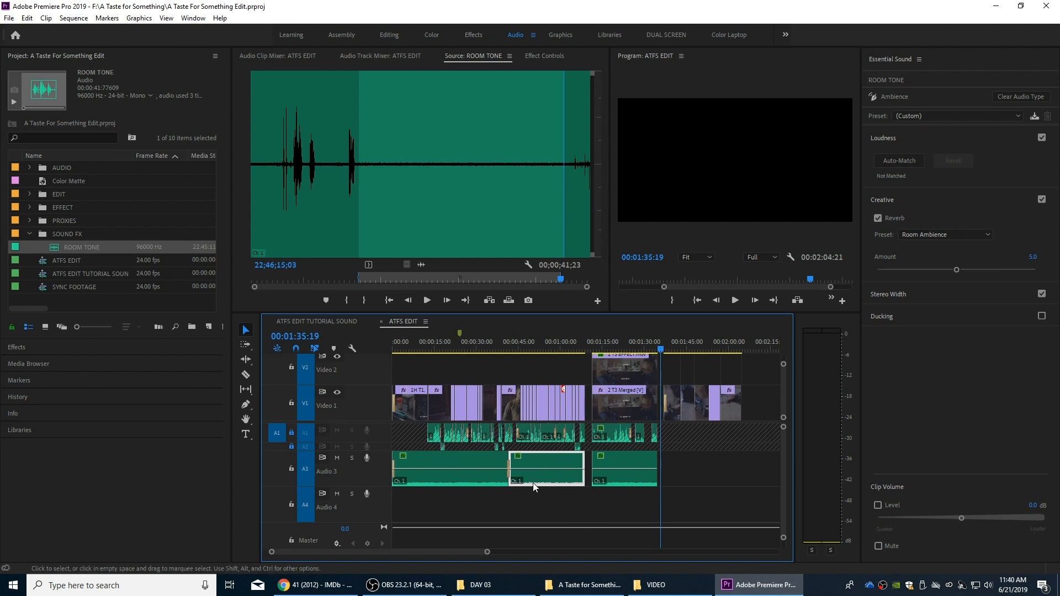
pyautogui.click(291, 469)
pyautogui.scroll(3, 375, 476)
pyautogui.scroll(-5, 376, 475)
pyautogui.scroll(-3, 379, 466)
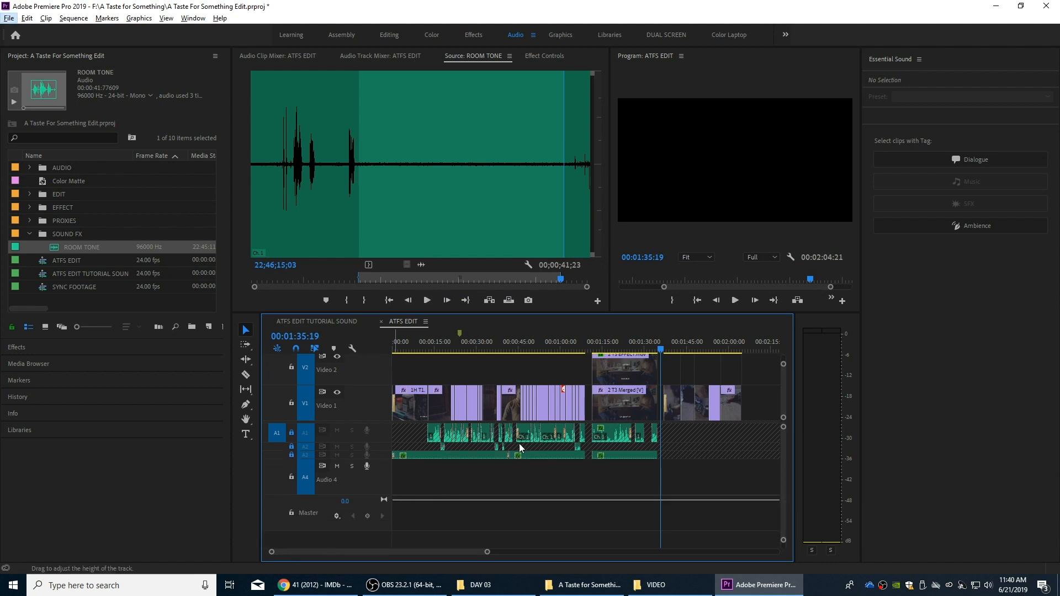
# - Play the sequence from the beginning to review the finished room tone
pyautogui.press('Home')
pyautogui.press('space')
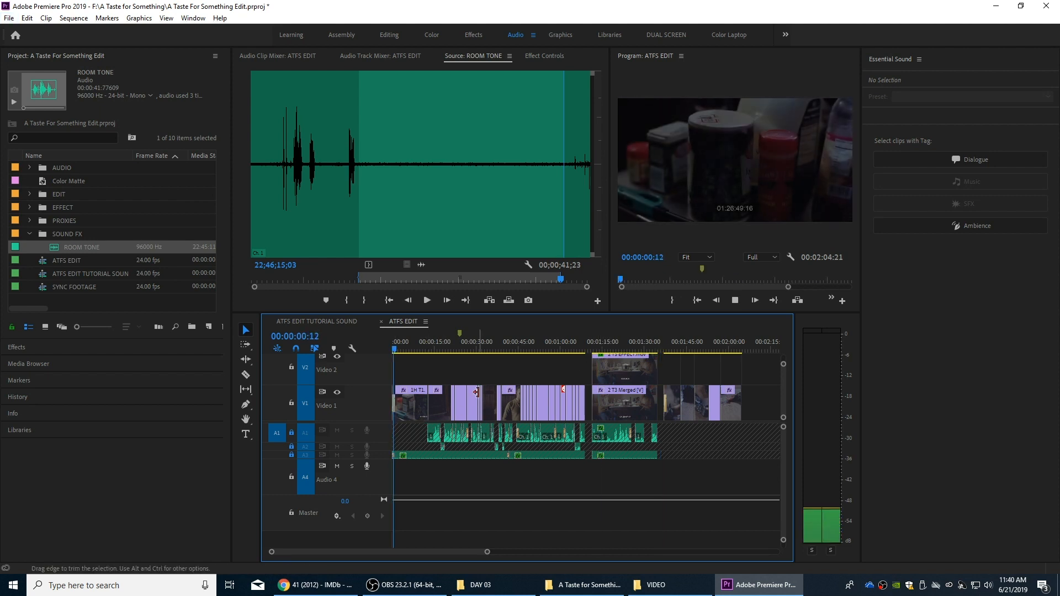
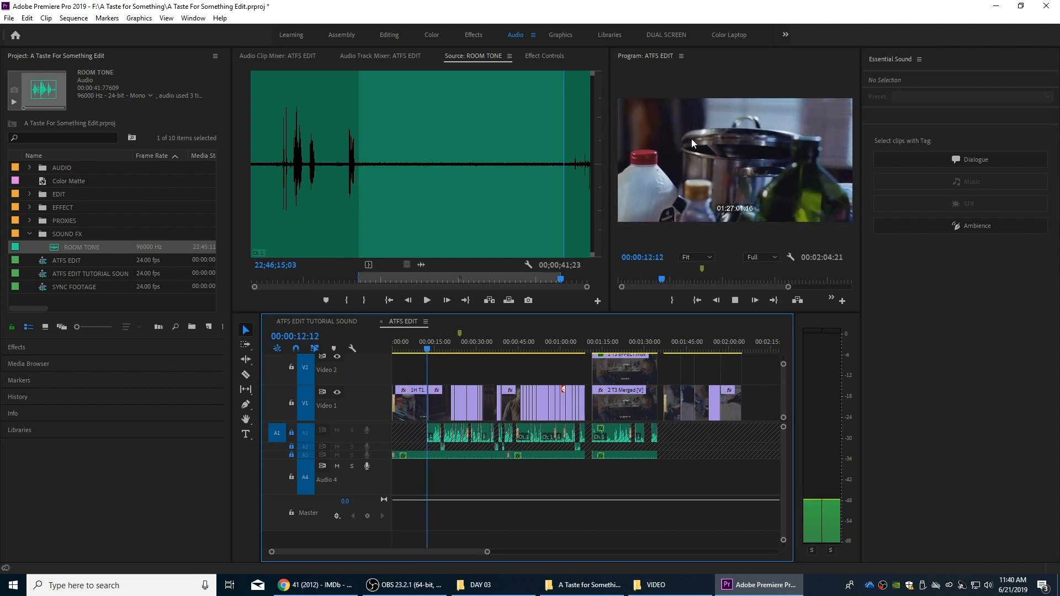
pyautogui.press('space')
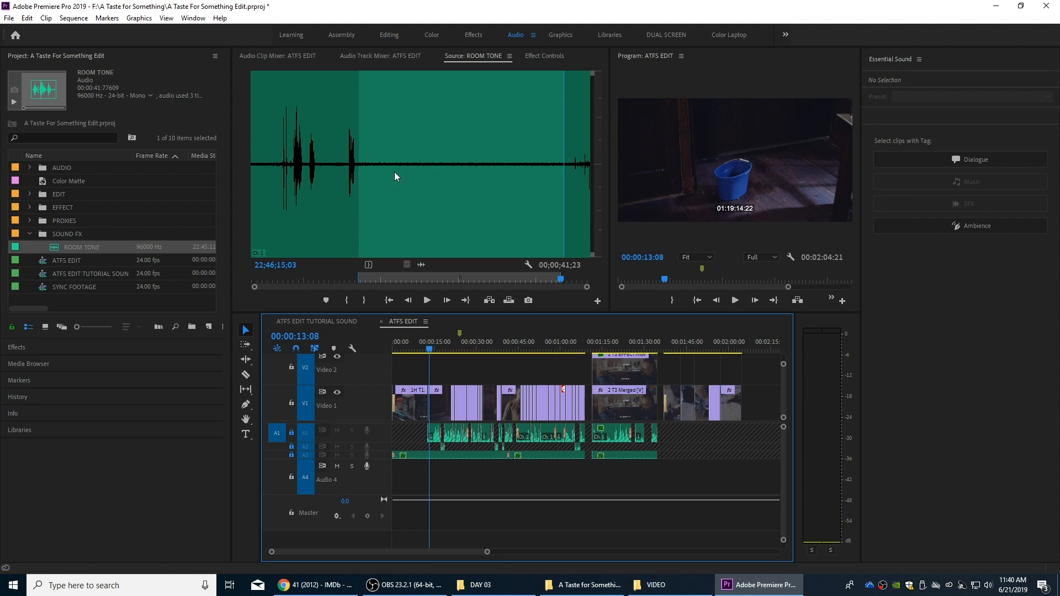
pyautogui.press('space')
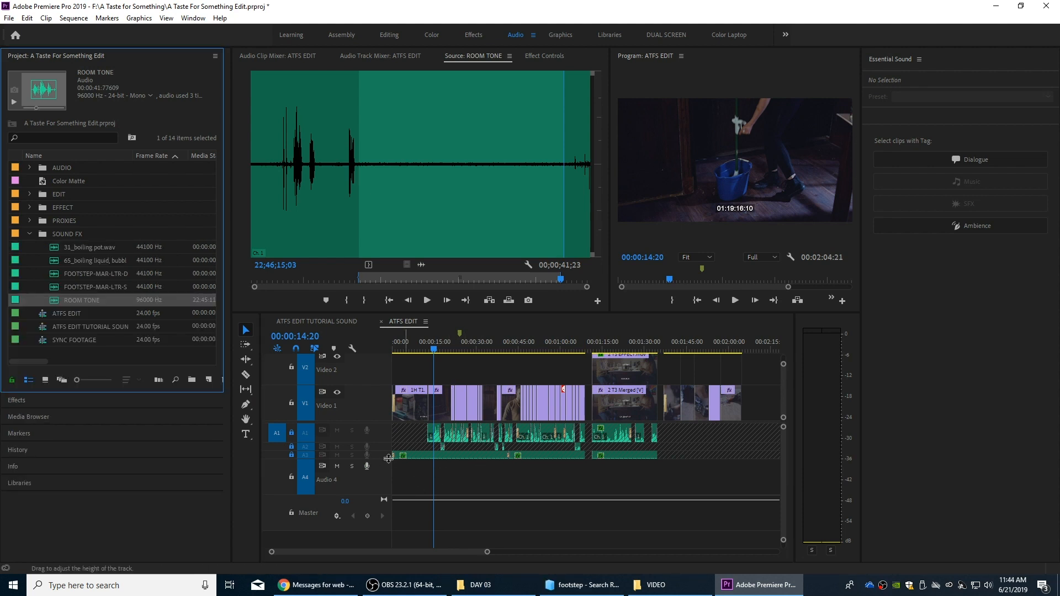
# - Look over the boiling and footstep effects in the SOUND FX bin and open FOOTSTEP-MAR-LTR-DOWN-MALE.mp3 as the source
pyautogui.click(73, 249)
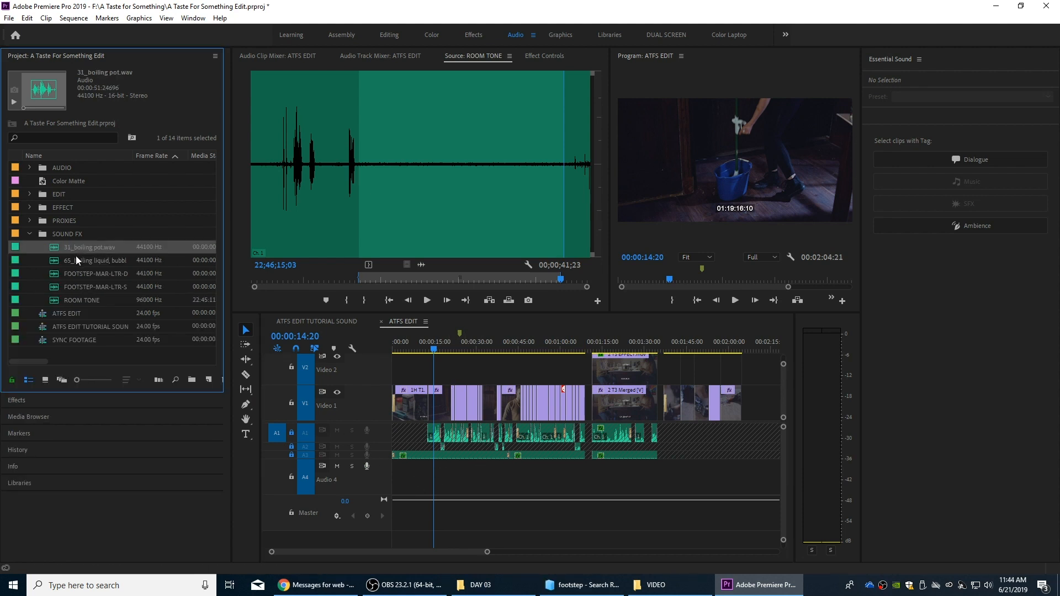
pyautogui.click(87, 261)
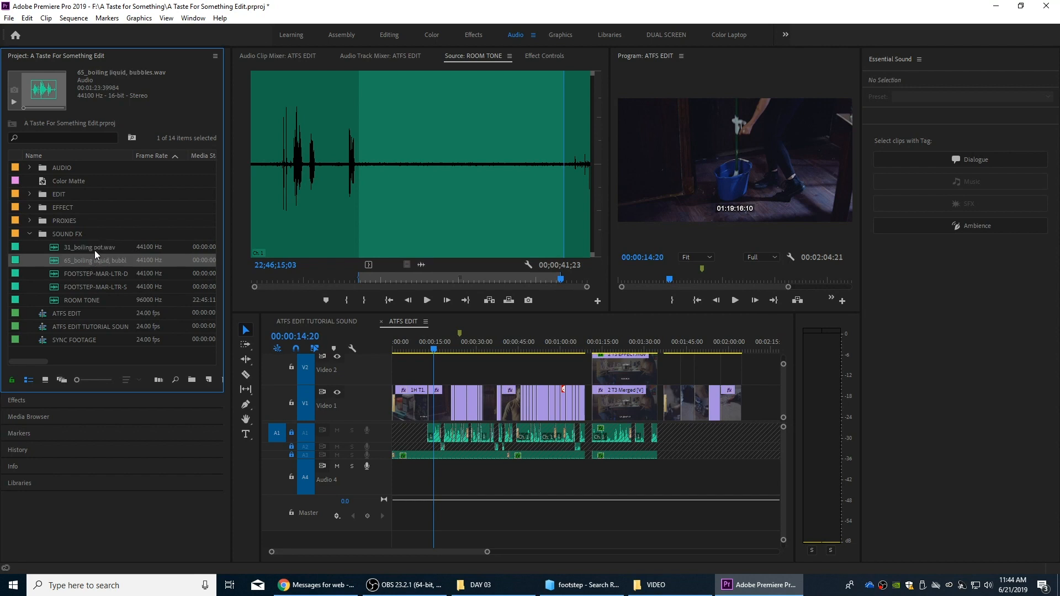
pyautogui.click(434, 346)
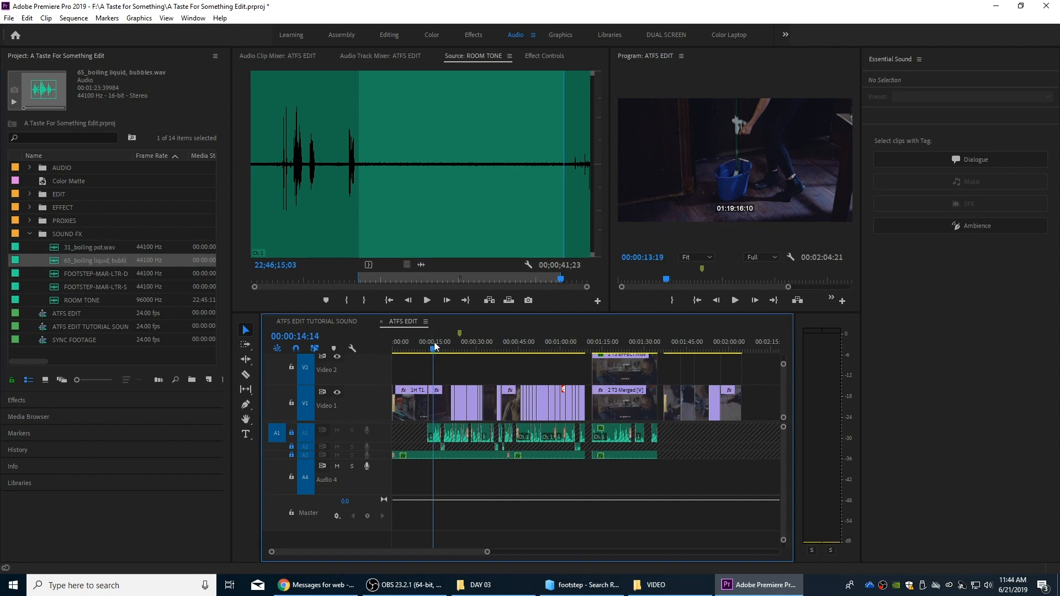
pyautogui.moveTo(423, 343); pyautogui.dragTo(419, 343)
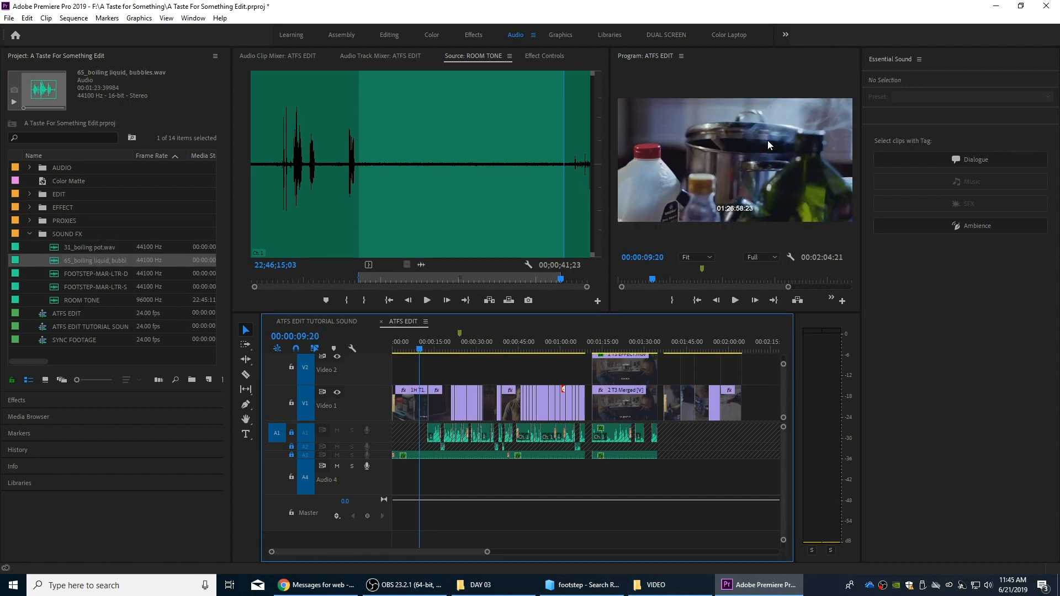
pyautogui.click(92, 272)
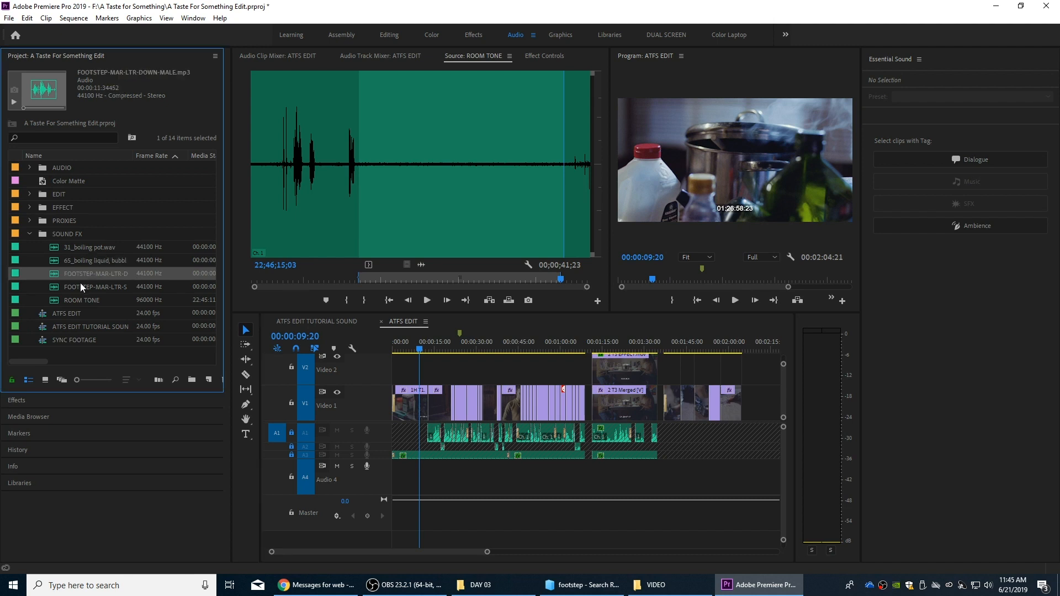
pyautogui.click(79, 287)
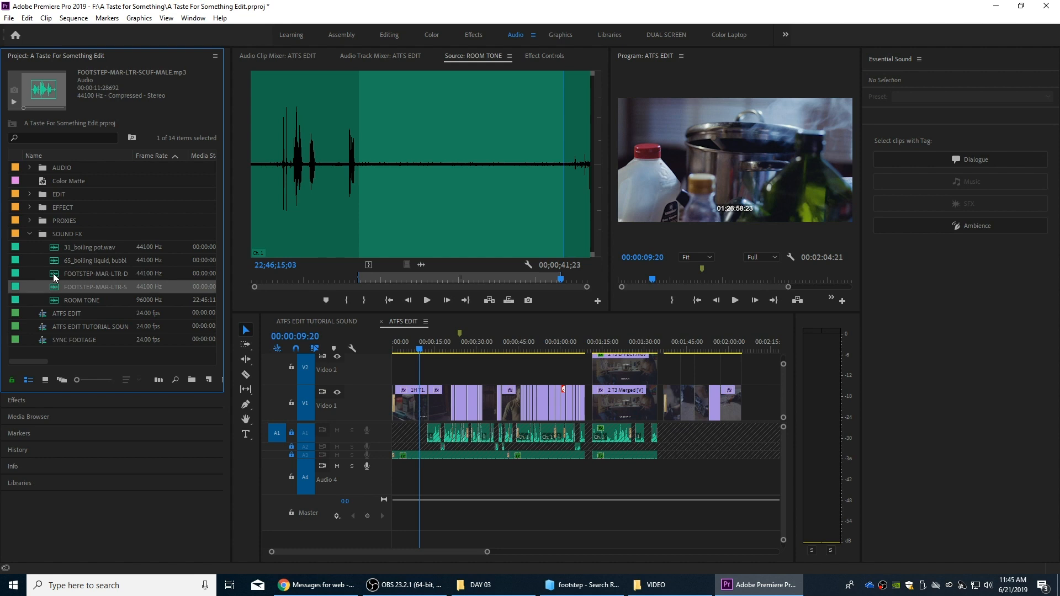
pyautogui.doubleClick(77, 273)
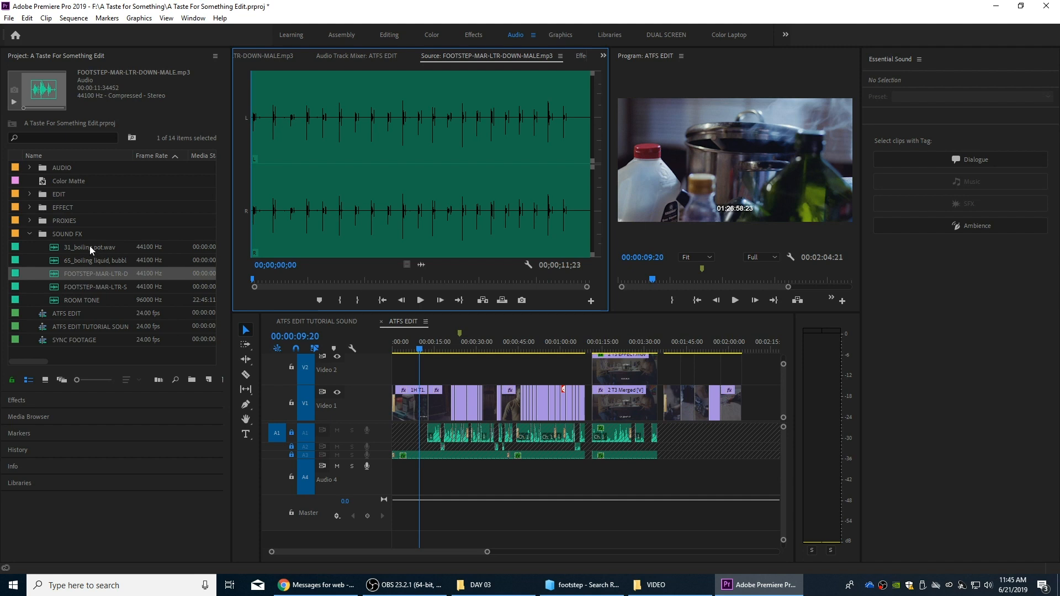
# - Add an audio track below Audio 4, enlarge its height, and lock the Video 1 track
pyautogui.click(412, 346)
pyautogui.press('=')
pyautogui.press('=')
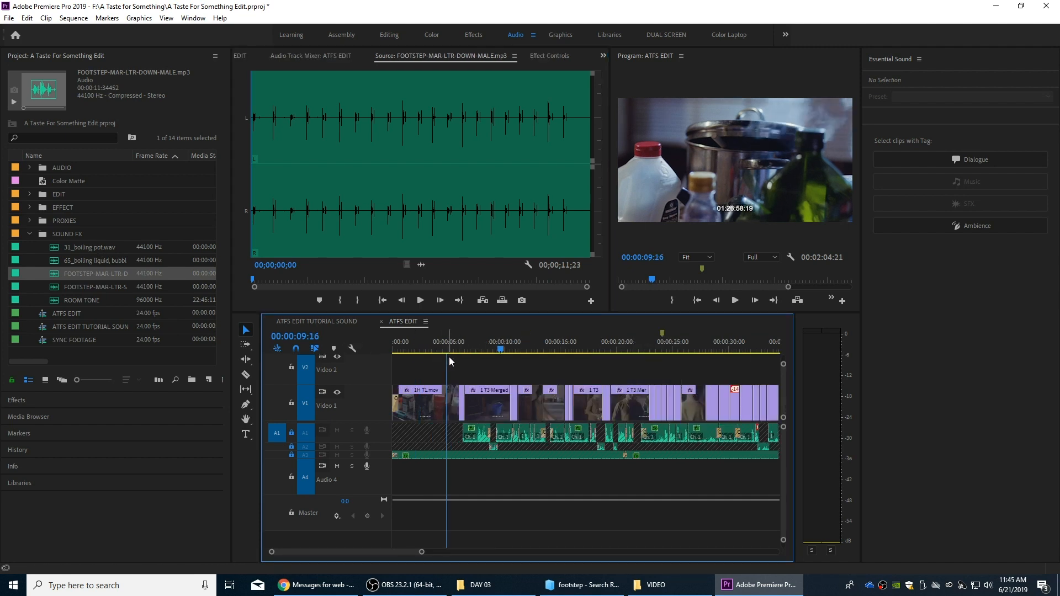
pyautogui.rightClick(371, 481)
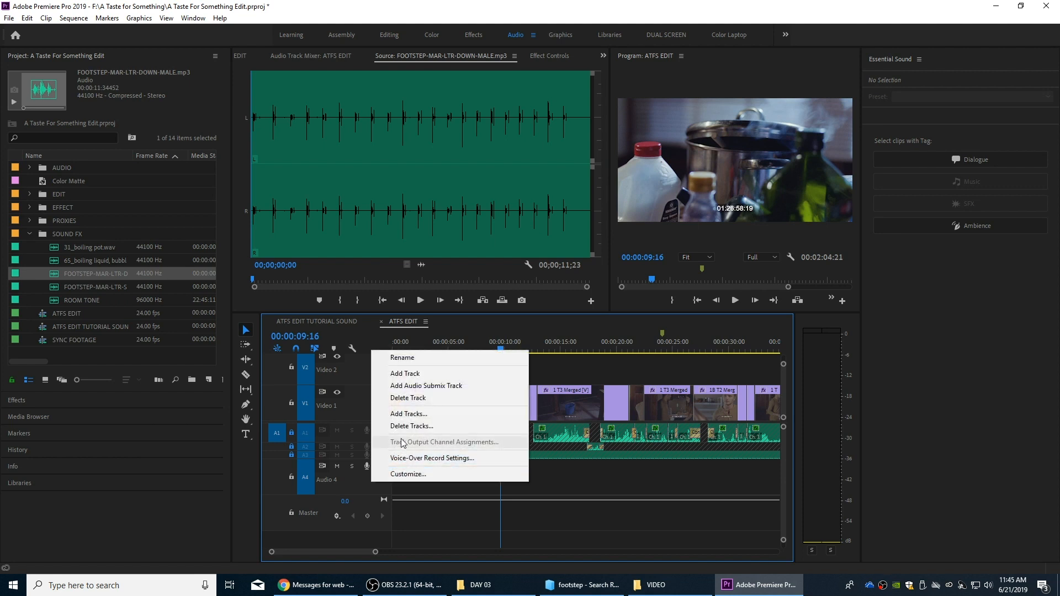
pyautogui.click(422, 379)
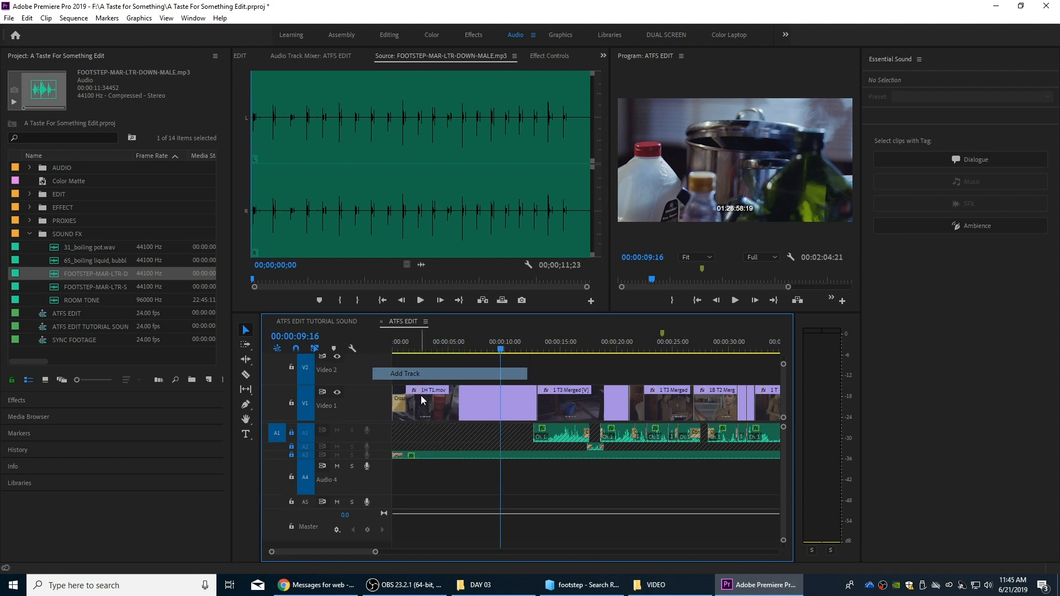
pyautogui.doubleClick(379, 500)
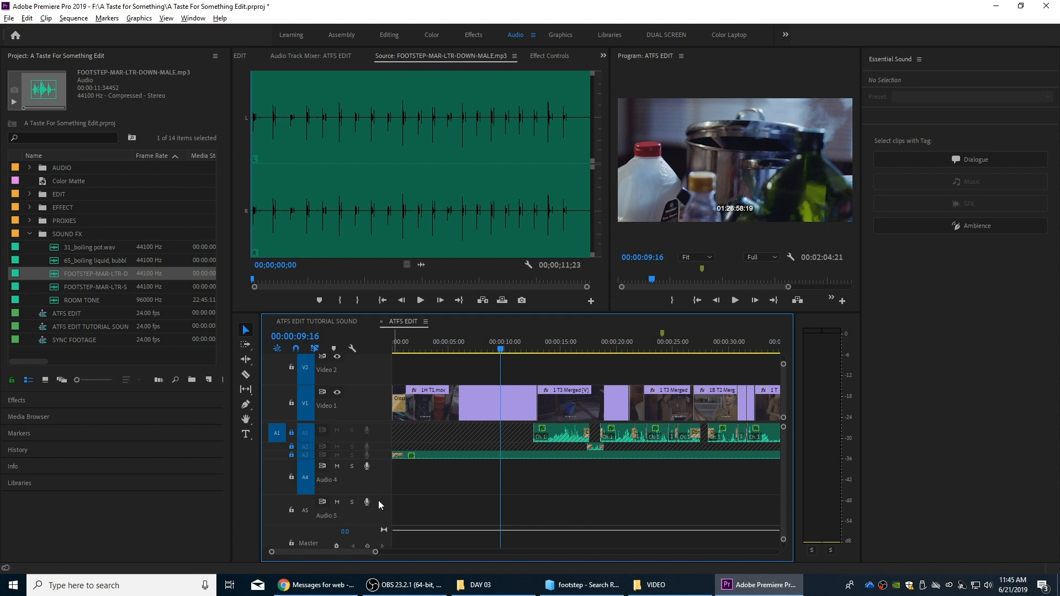
pyautogui.scroll(-2, 389, 417)
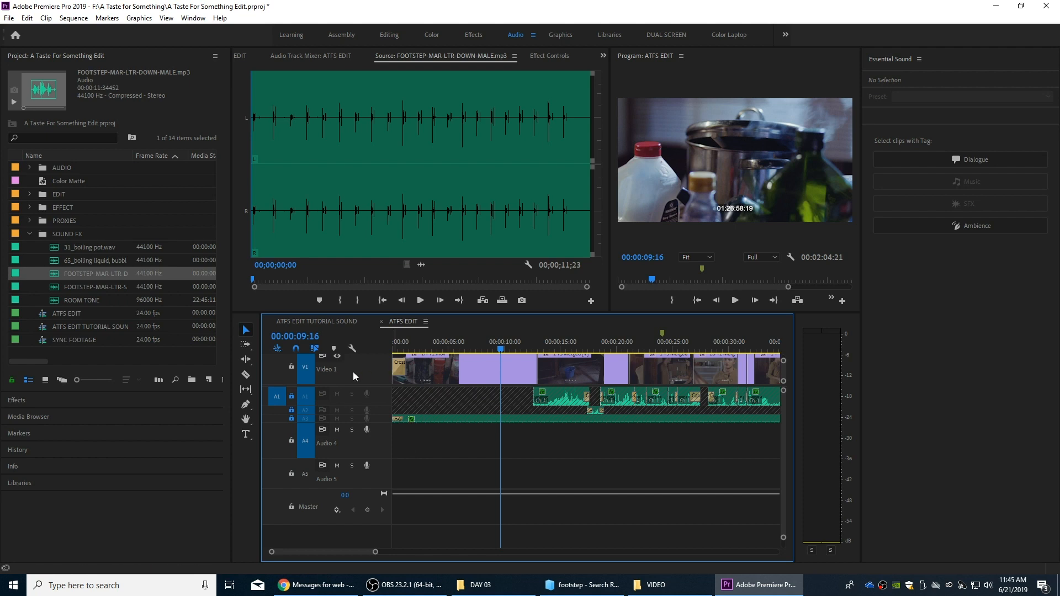
pyautogui.click(291, 367)
# - Play the sequence's opening, open 65_boiling liquid, bubbles.wav as the source, and audition several parts of it
pyautogui.moveTo(445, 342); pyautogui.dragTo(401, 342)
pyautogui.press('space')
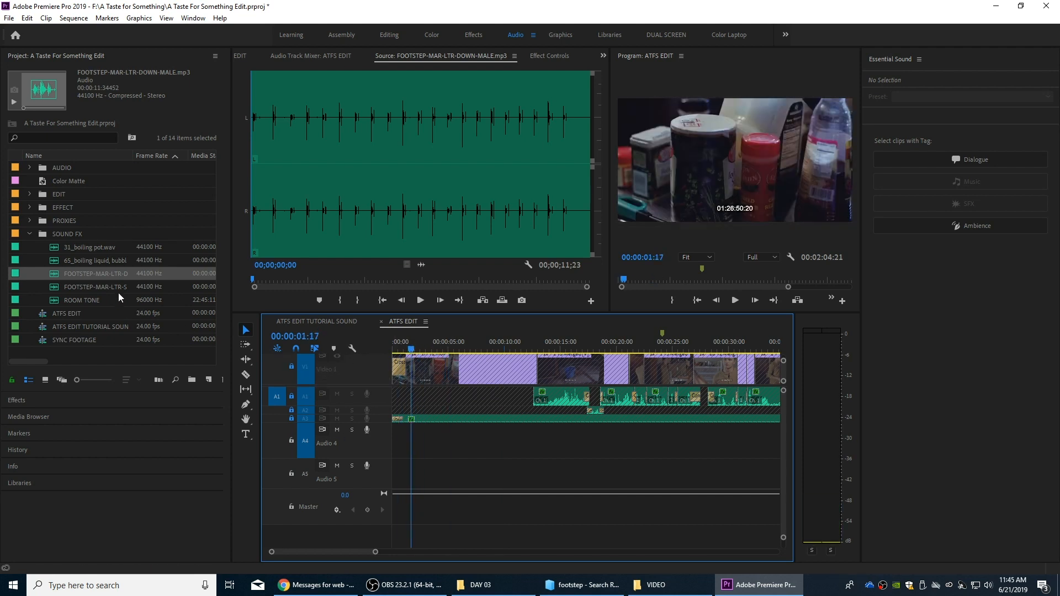
pyautogui.doubleClick(57, 260)
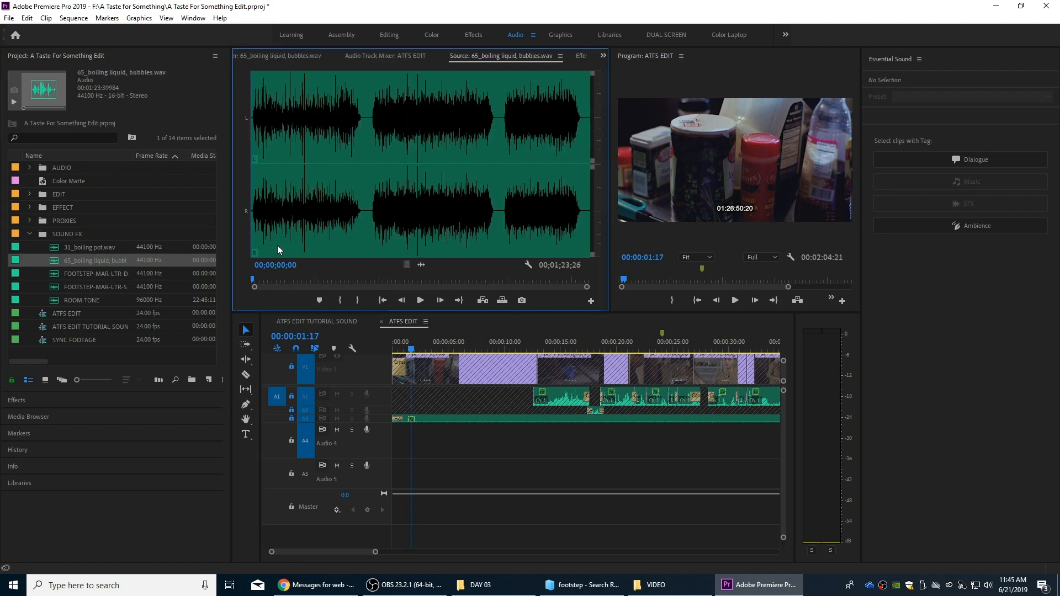
pyautogui.click(400, 116)
pyautogui.press('space')
pyautogui.click(315, 117)
pyautogui.click(543, 139)
pyautogui.press('space')
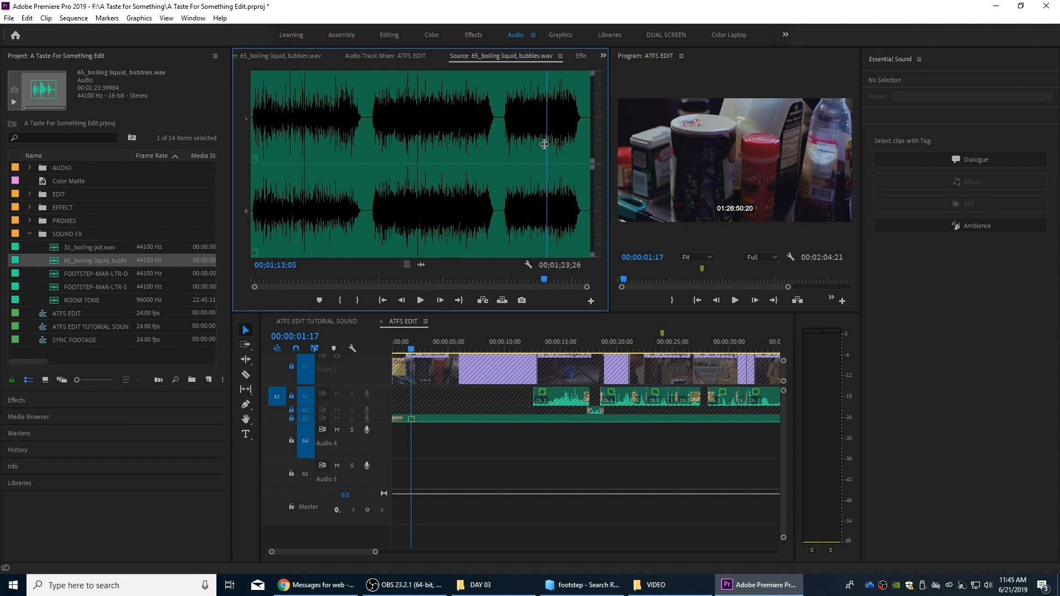
# - Mark 00;01;04;24 to 00;01;08;23 of 65_boiling liquid, bubbles.wav, lay the sound on Audio 4 under the opening shots, and play it
pyautogui.click(513, 119)
pyautogui.press('i')
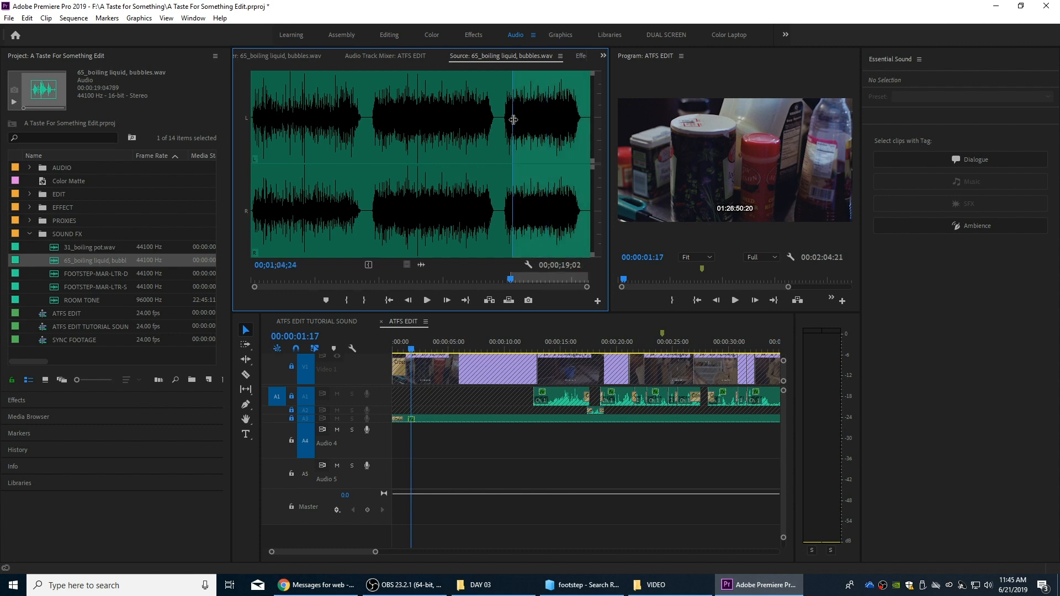
pyautogui.click(529, 149)
pyautogui.press('o')
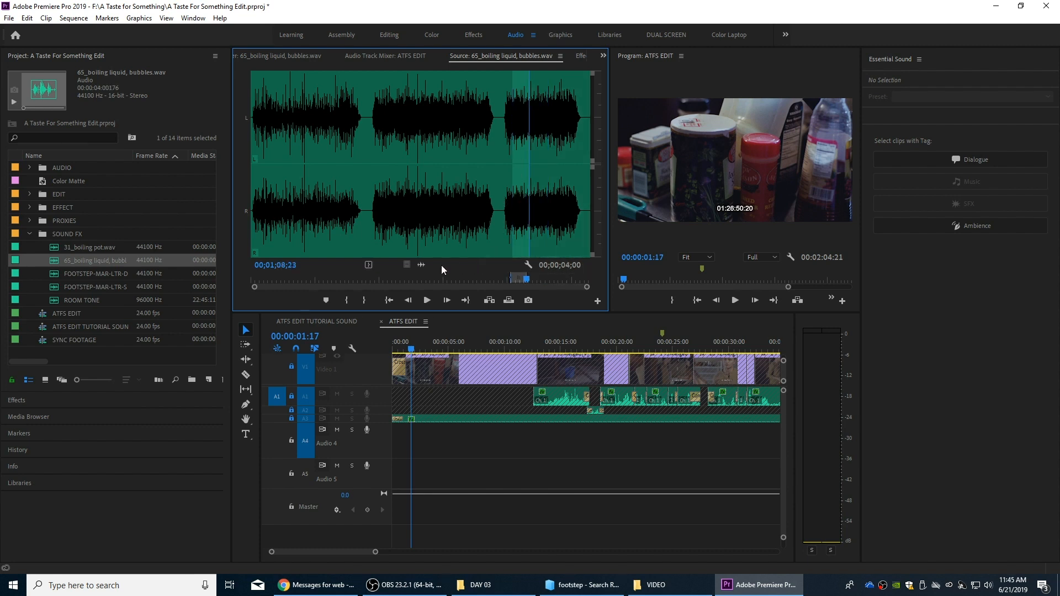
pyautogui.moveTo(427, 380); pyautogui.dragTo(533, 436)
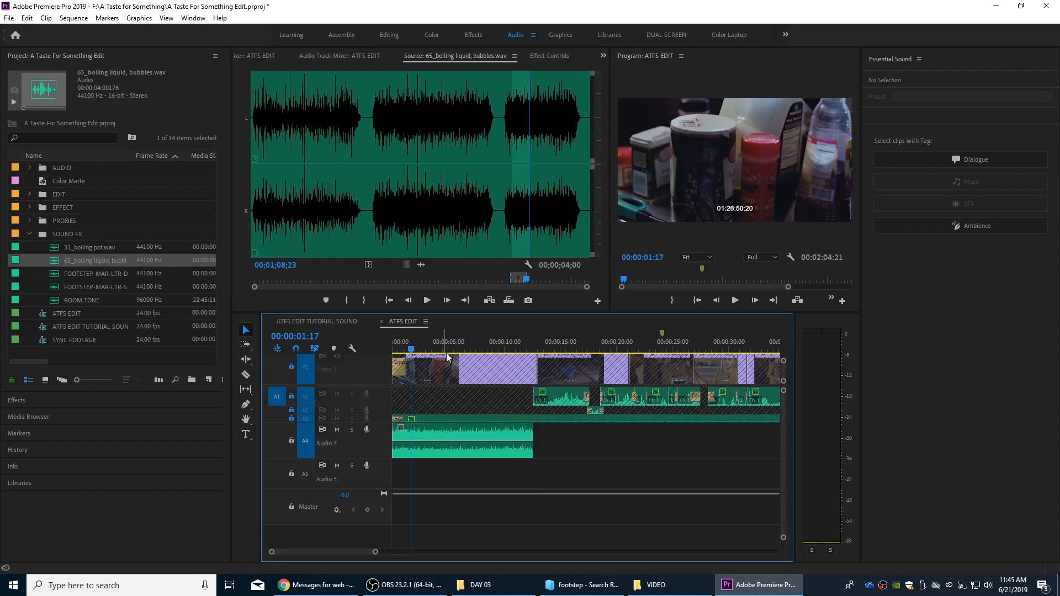
pyautogui.press('space')
# - Tag the boiling liquid clip on Audio 4 as SFX and give it the Room Reverb preset
pyautogui.click(452, 432)
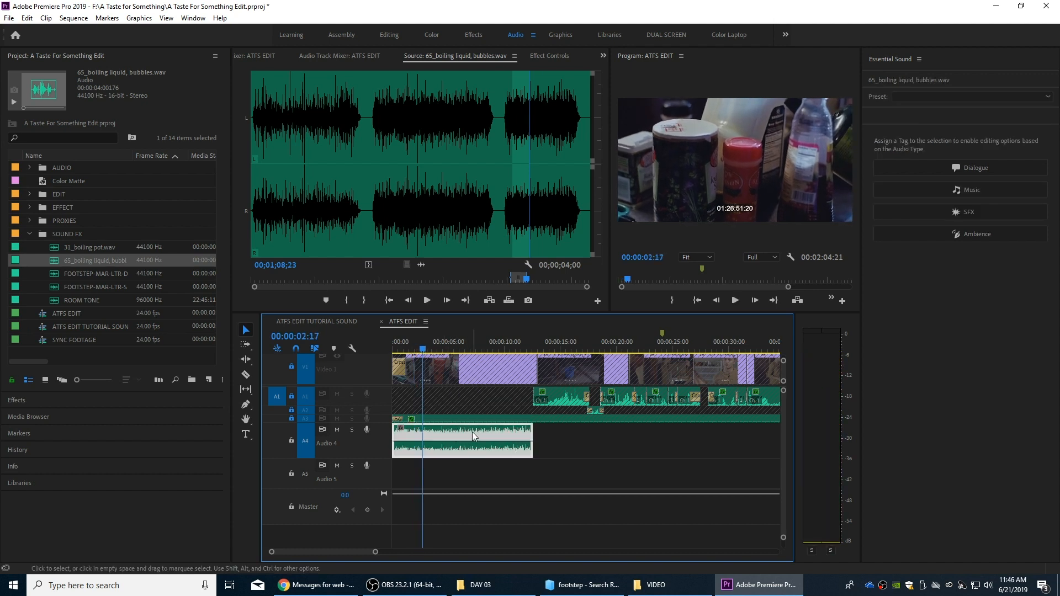
pyautogui.click(957, 211)
pyautogui.click(878, 178)
pyautogui.click(939, 195)
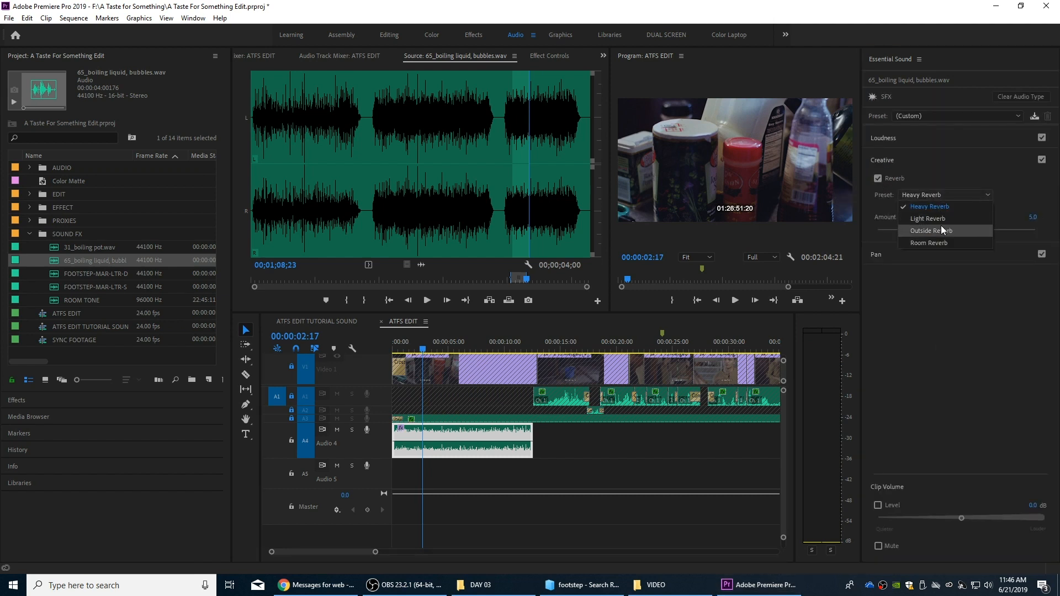
pyautogui.click(945, 241)
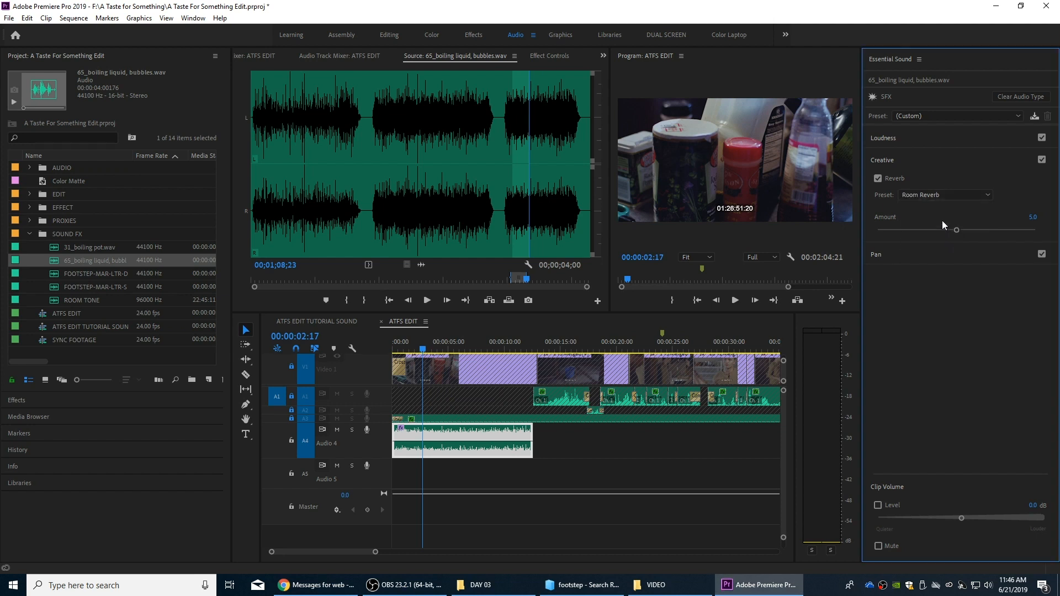
# - Auto-match the boiling liquid clip's loudness and play part of the opening with it
pyautogui.click(907, 141)
pyautogui.click(906, 162)
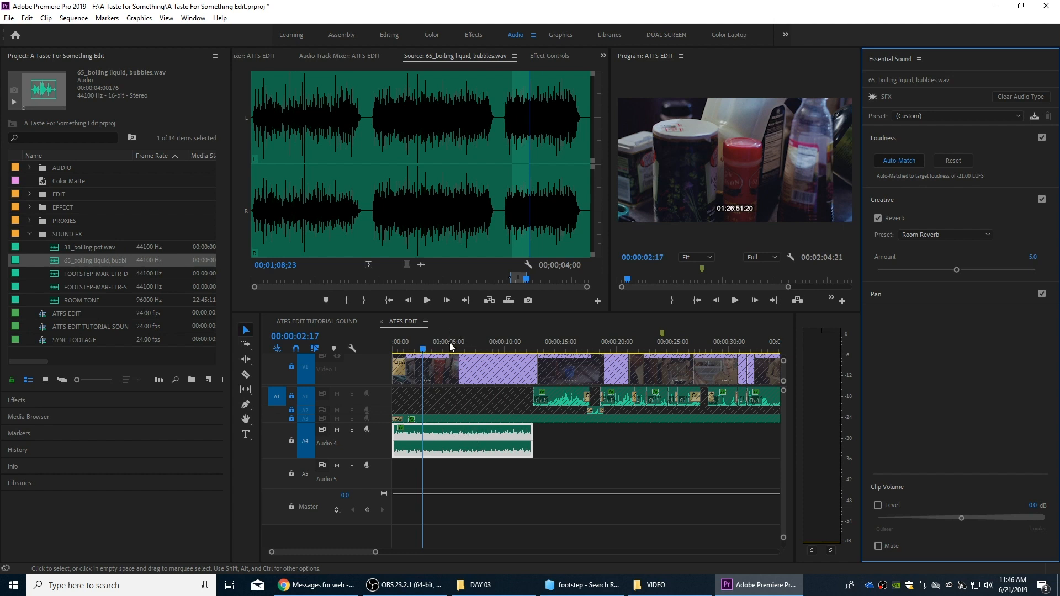
pyautogui.click(432, 341)
pyautogui.press('space')
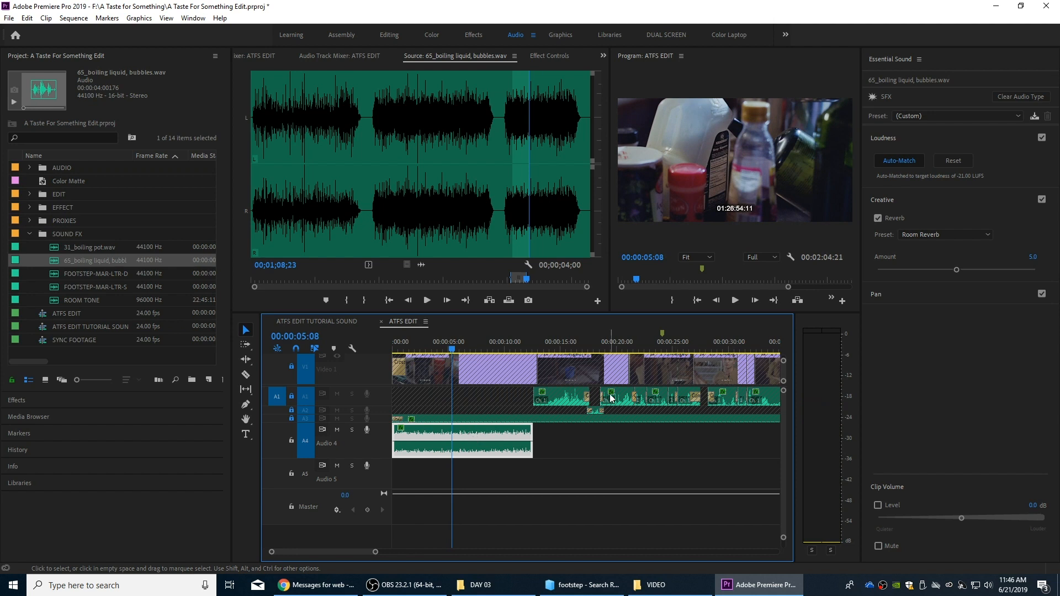
# - Adjust the boiling liquid clip's gain by -10 dB and listen to it under the opening shots
pyautogui.press('g')
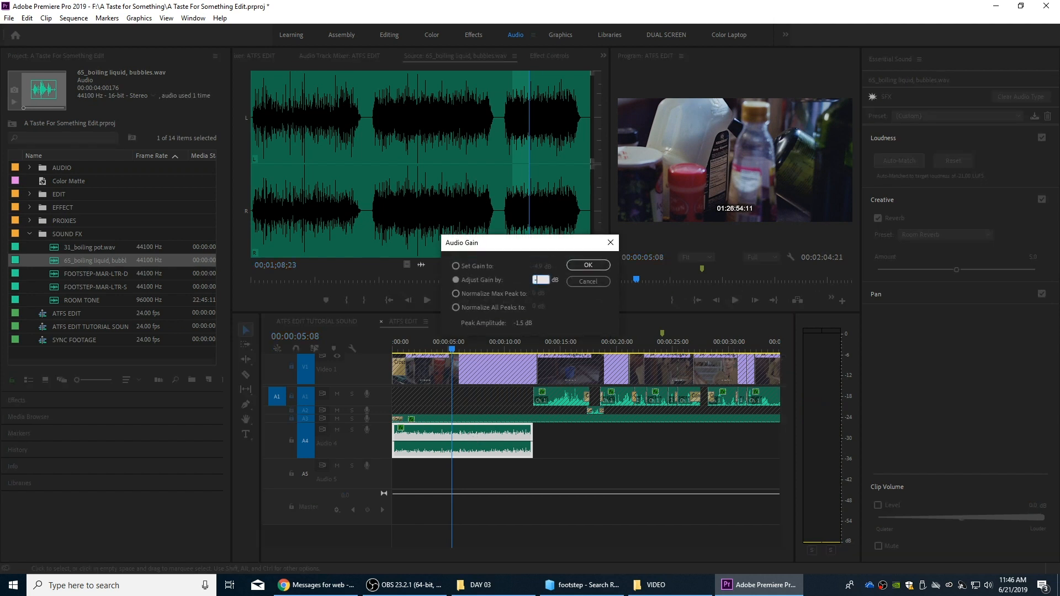
pyautogui.write('-10')
pyautogui.press('Return')
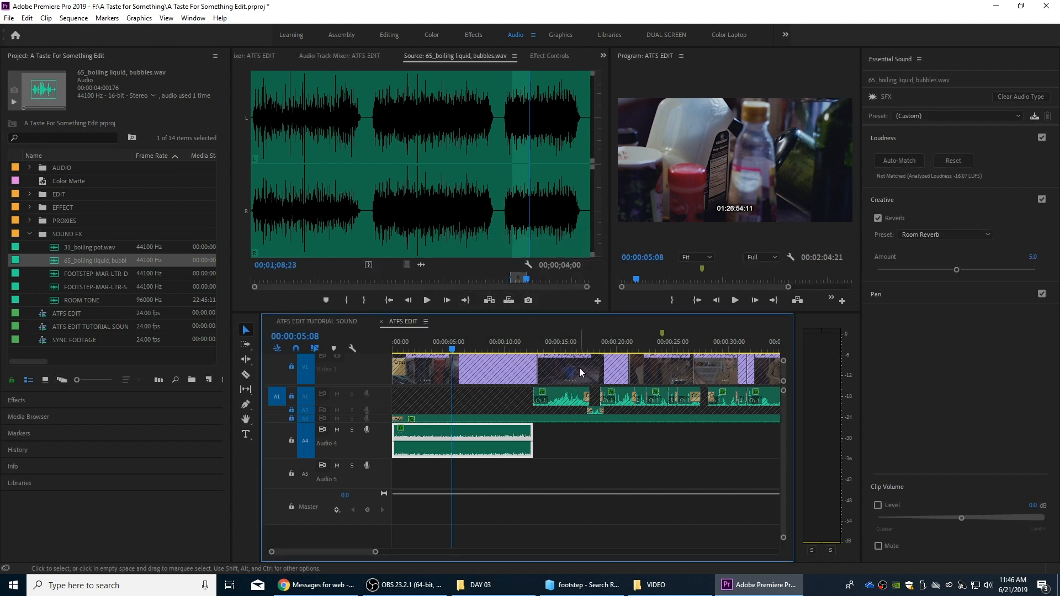
pyautogui.press('space')
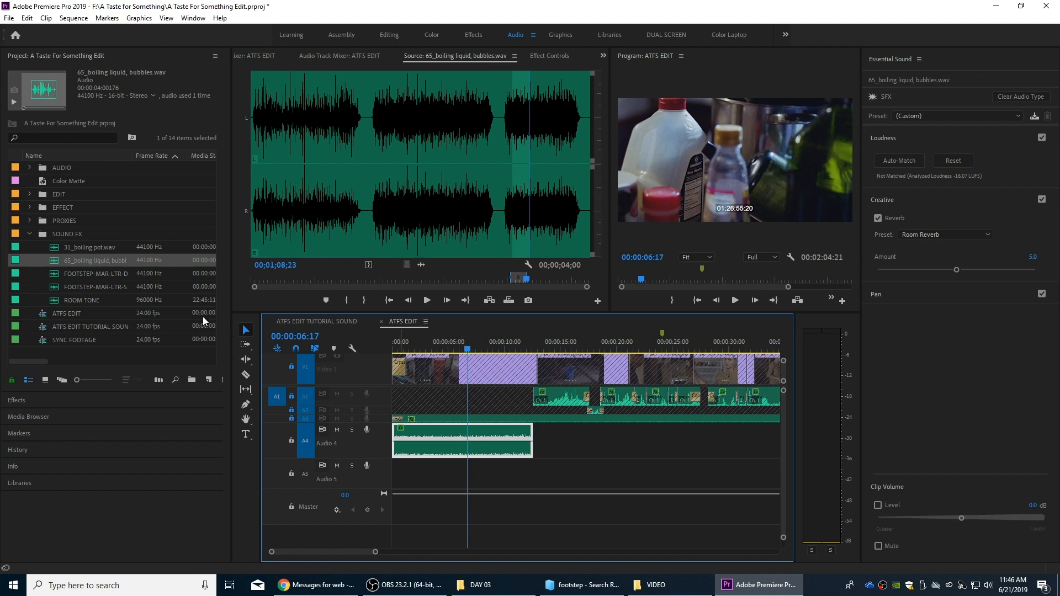
# - Delete the boiling liquid clip from Audio 4 and open 31_boiling pot.wav as the source
pyautogui.press('Delete')
pyautogui.click(97, 248)
pyautogui.click(97, 247)
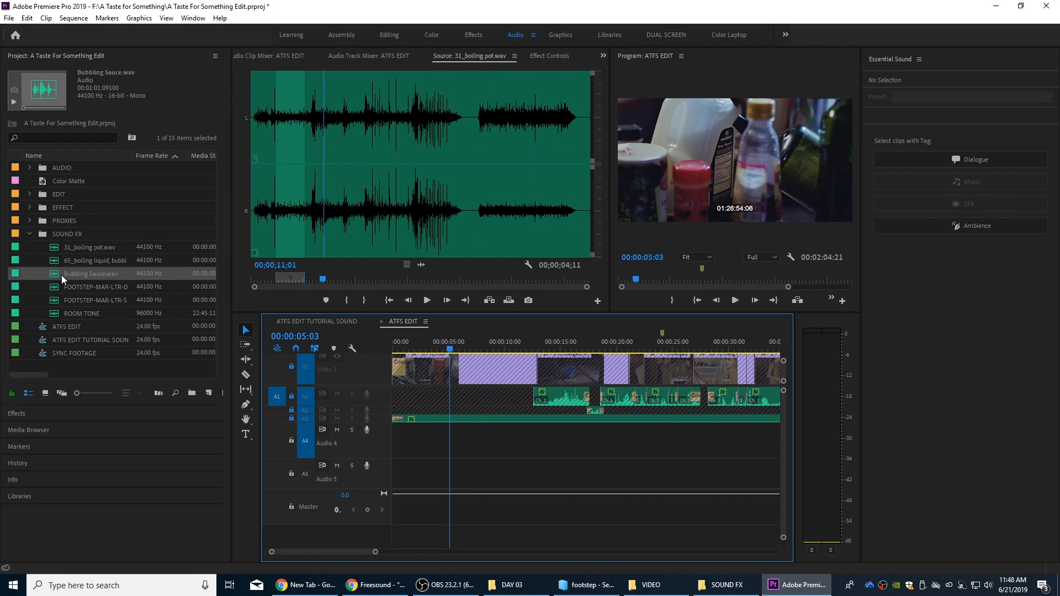
# - Open Bubbling Sauce.wav as the source, listen to its start, and mark the range from 00;00;10;25 to 00;00;25;05
pyautogui.doubleClick(61, 274)
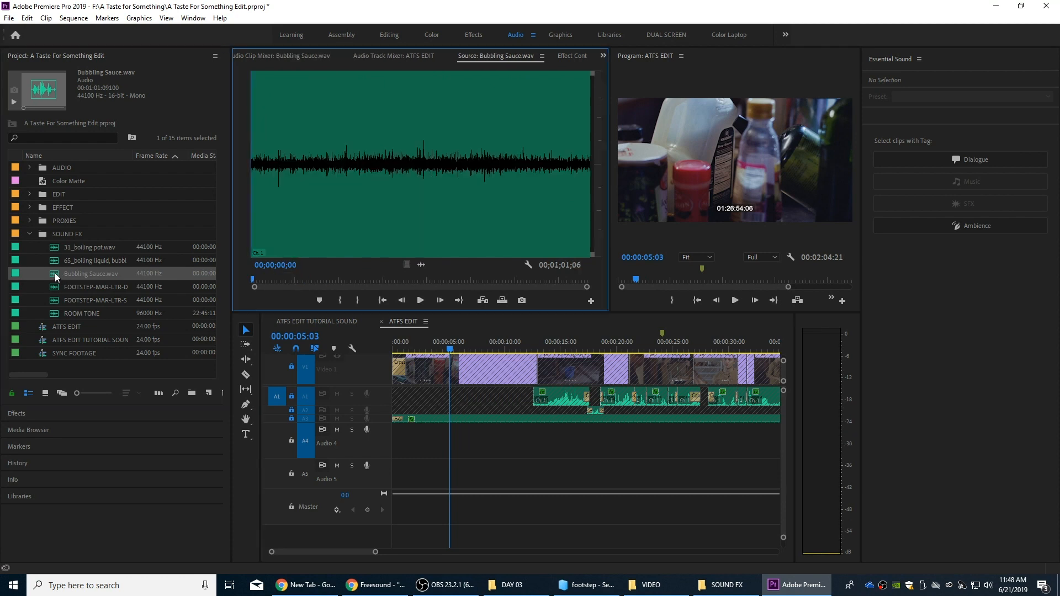
pyautogui.press('space')
pyautogui.press('space')
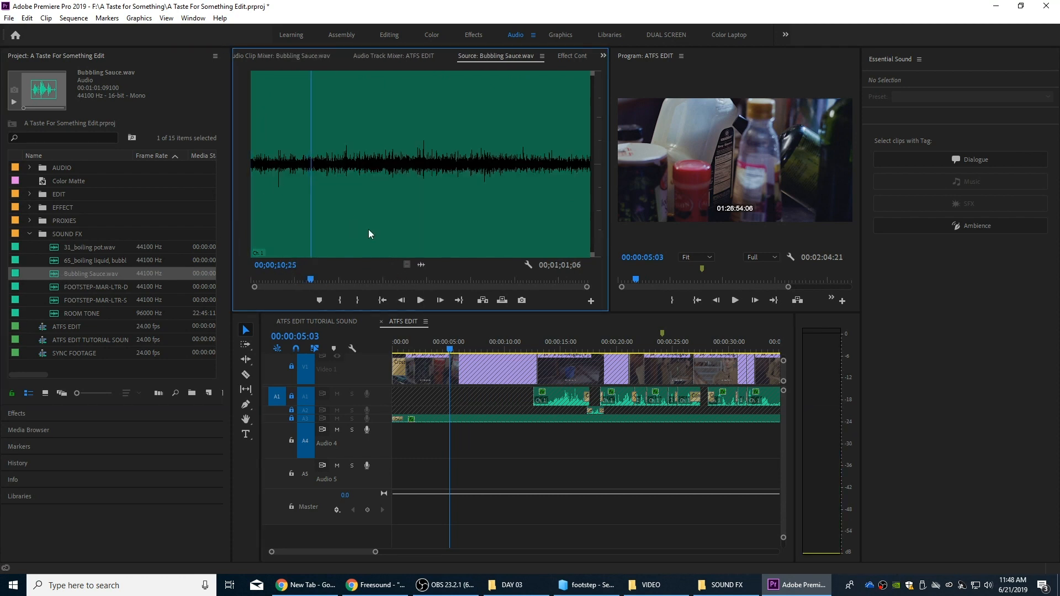
pyautogui.press('i')
pyautogui.moveTo(350, 170); pyautogui.dragTo(390, 177)
pyautogui.press('o')
# - Place the marked Bubbling Sauce range at the start of Audio 4, trim its end to the cut before the first dialogue shot, and play it
pyautogui.moveTo(422, 311); pyautogui.dragTo(390, 445)
pyautogui.moveTo(554, 432); pyautogui.dragTo(537, 432)
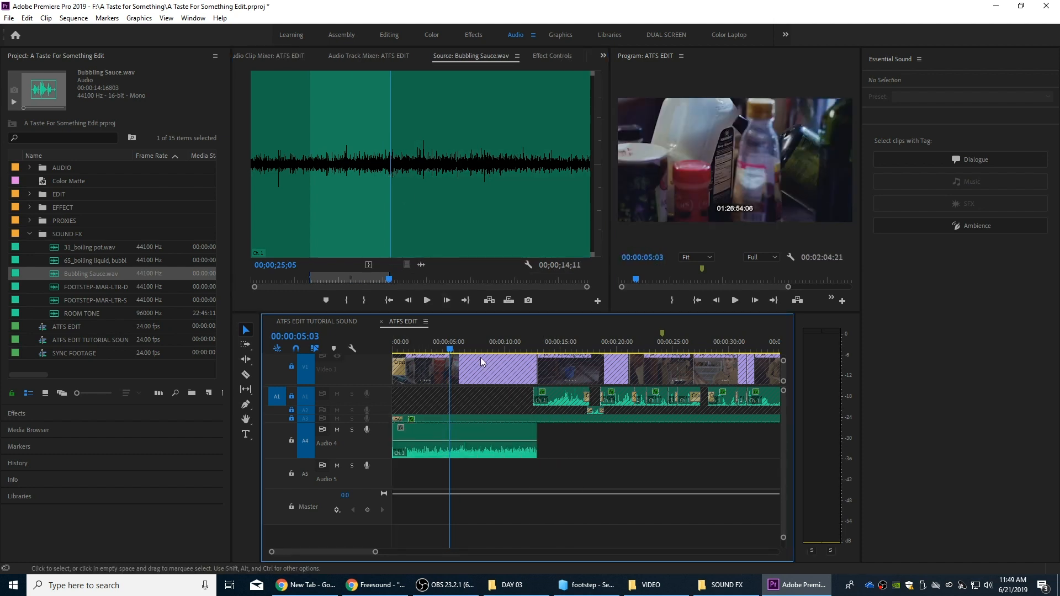
pyautogui.click(429, 442)
pyautogui.press('Home')
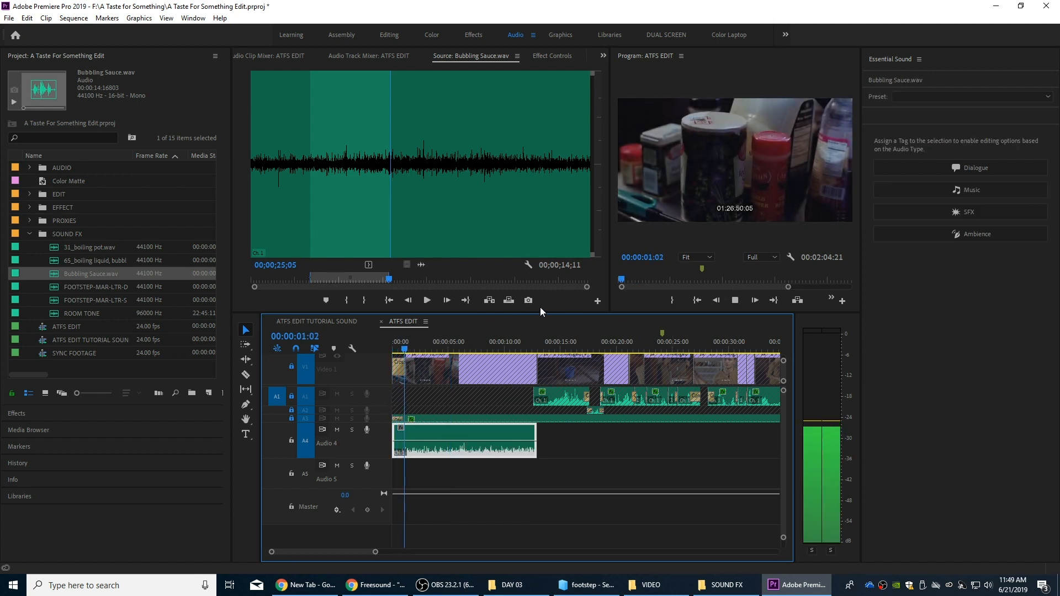
pyautogui.press('space')
# - Apply the default audio transition at the start of the Bubbling Sauce clip
pyautogui.press('Home')
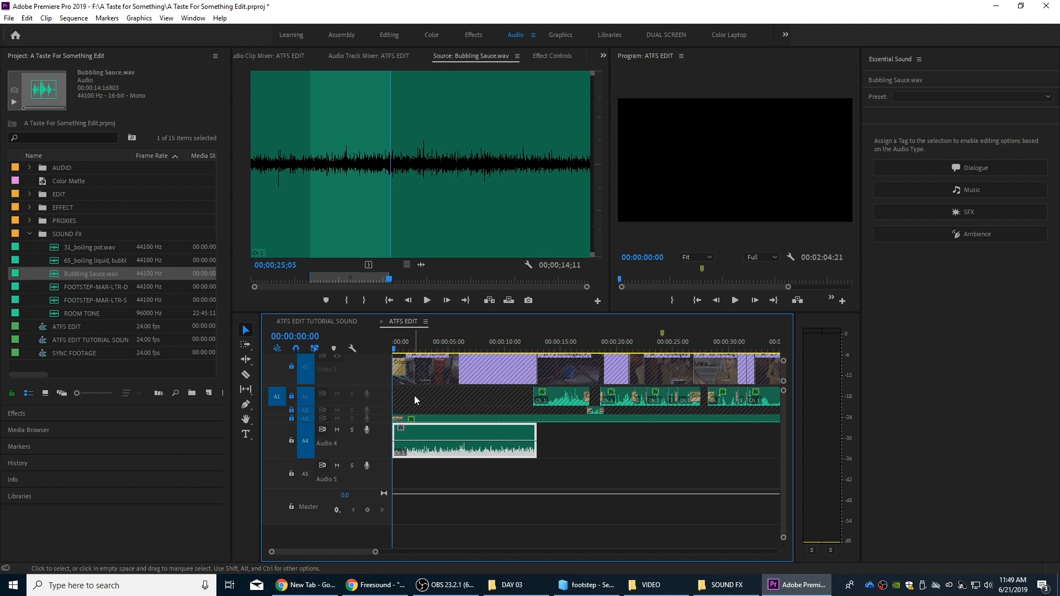
pyautogui.click(578, 466)
pyautogui.hotkey('ctrl', 'shift', 'd')
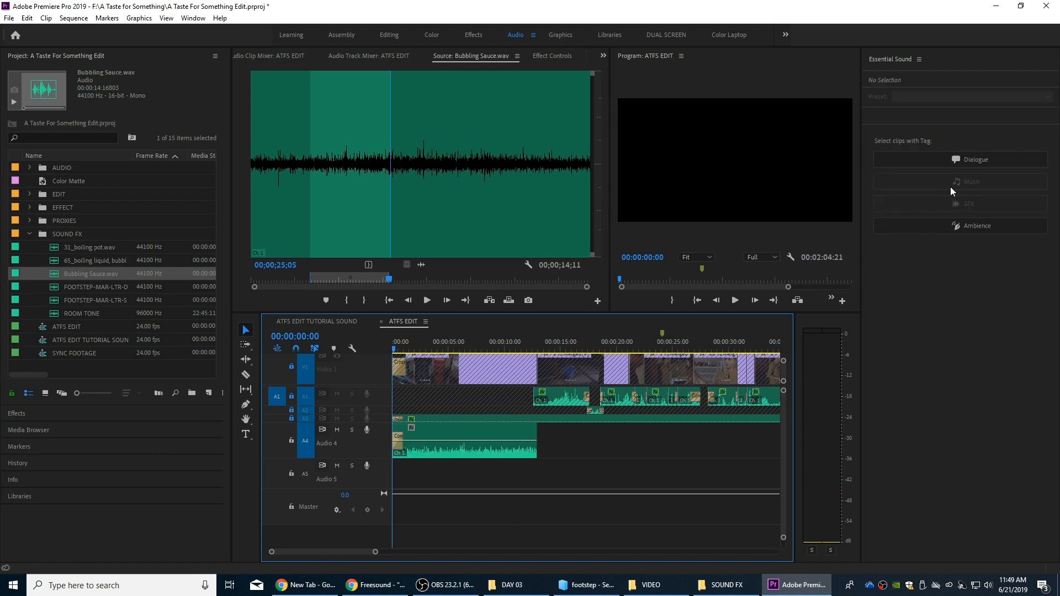
# - Tag the Bubbling Sauce clip on Audio 4 as SFX, with the playhead at 00:00:05:23
pyautogui.click(511, 431)
pyautogui.click(459, 344)
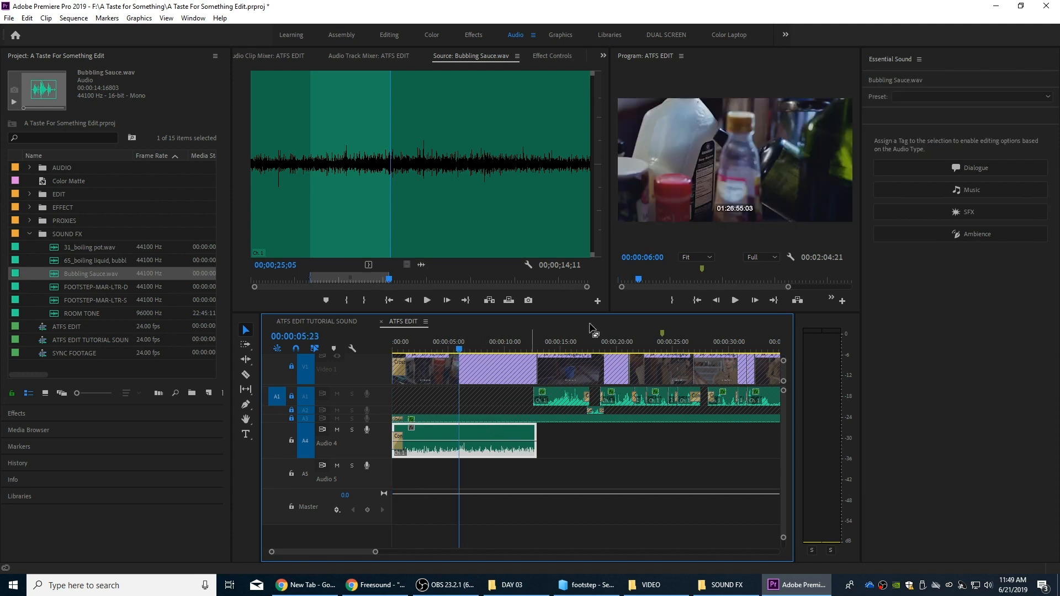
pyautogui.click(975, 212)
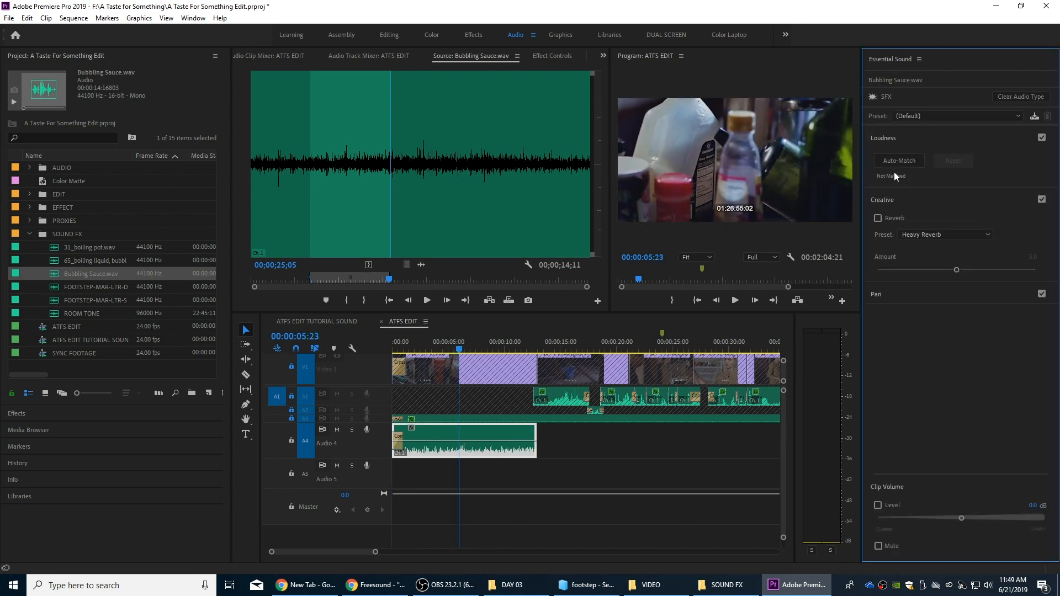
# - Enable Room Reverb on the Bubbling Sauce clip and play the sequence past the cut to the mop bucket shot
pyautogui.click(878, 218)
pyautogui.click(930, 235)
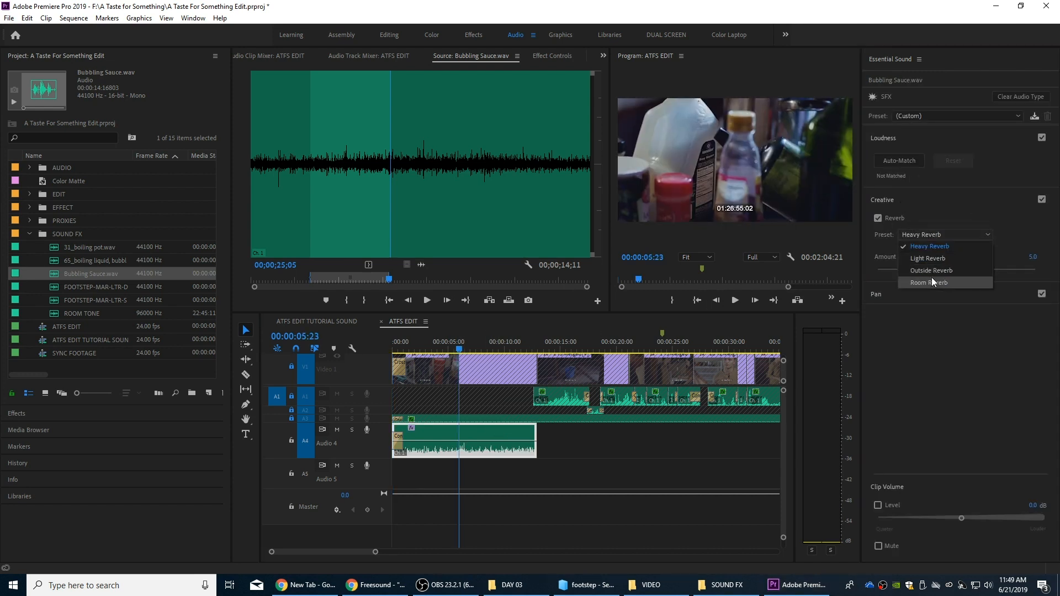
pyautogui.click(932, 280)
pyautogui.press('space')
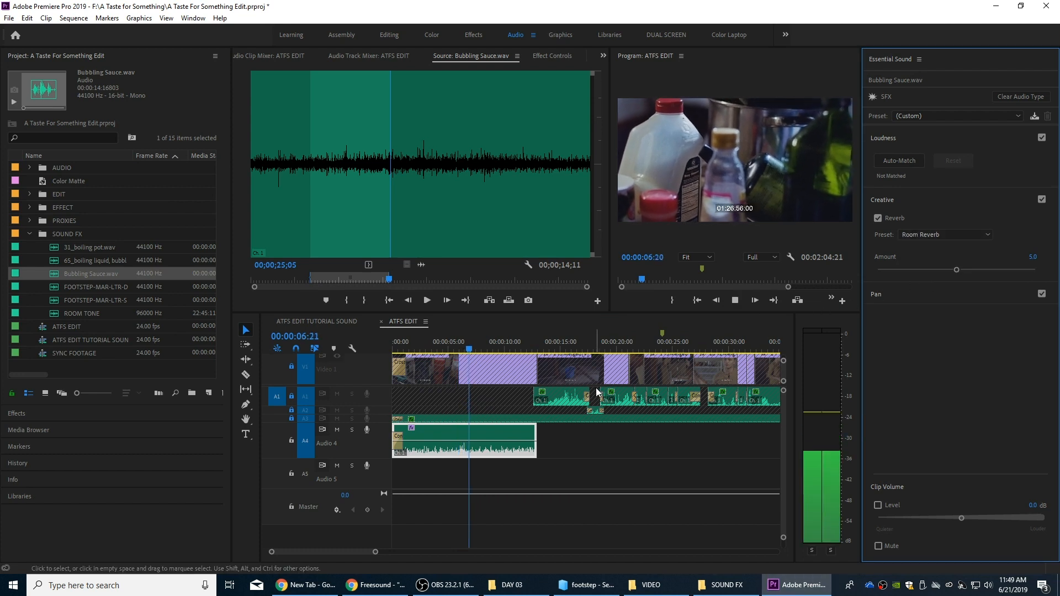
pyautogui.press('space')
pyautogui.press('space')
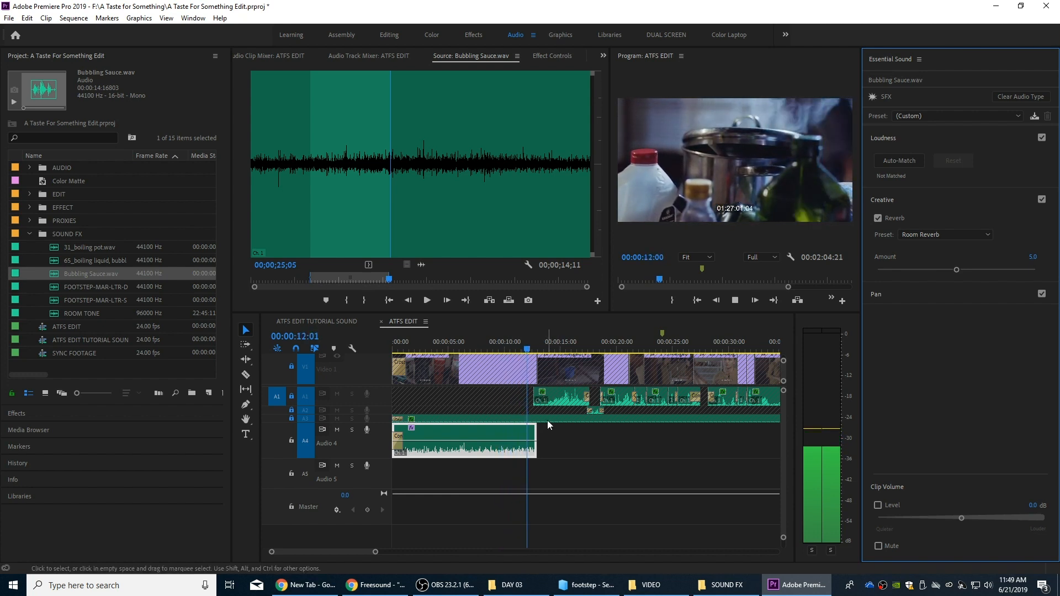
pyautogui.press('space')
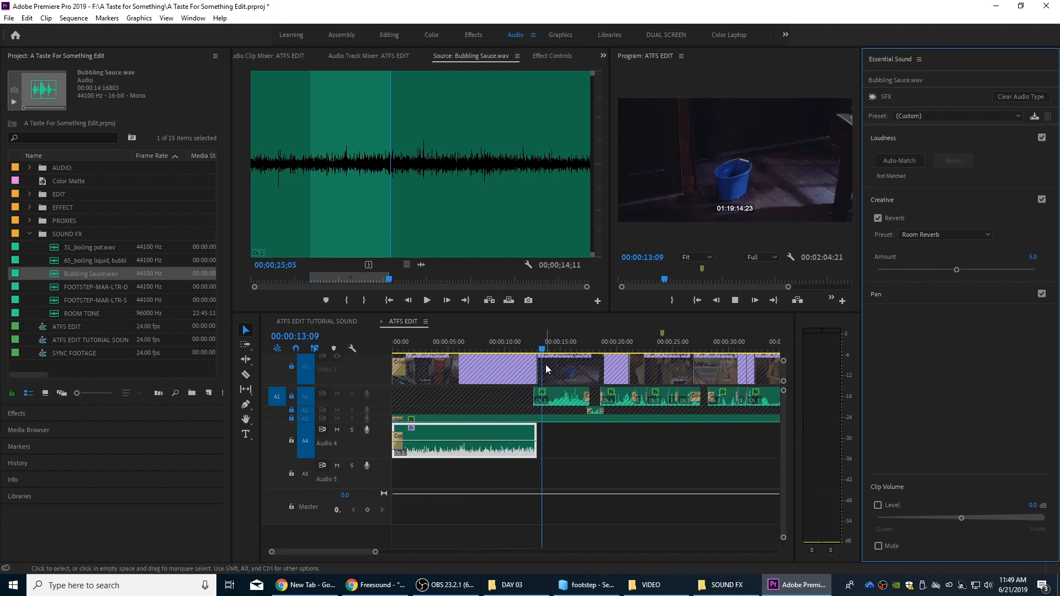
pyautogui.press('space')
pyautogui.press('space')
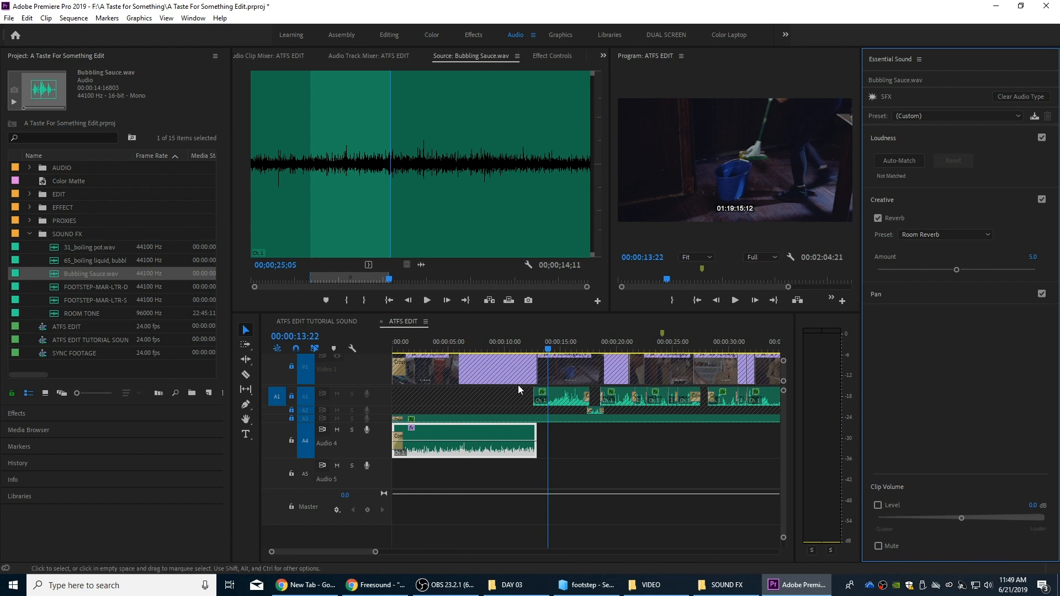
pyautogui.click(439, 344)
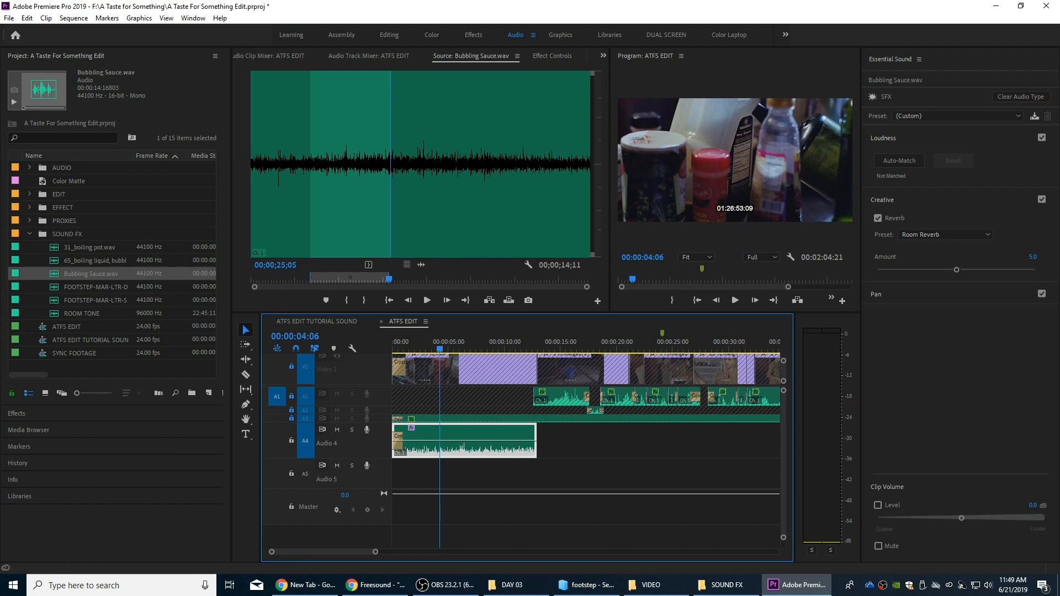
# - Open and listen to the FOOTSTEP-MAR-LTR-DOWN-MALE and FOOTSTEP-MAR-LTR-SCUF-MALE sound effects in the source monitor
pyautogui.doubleClick(60, 287)
pyautogui.click(347, 161)
pyautogui.press('space')
pyautogui.press('space')
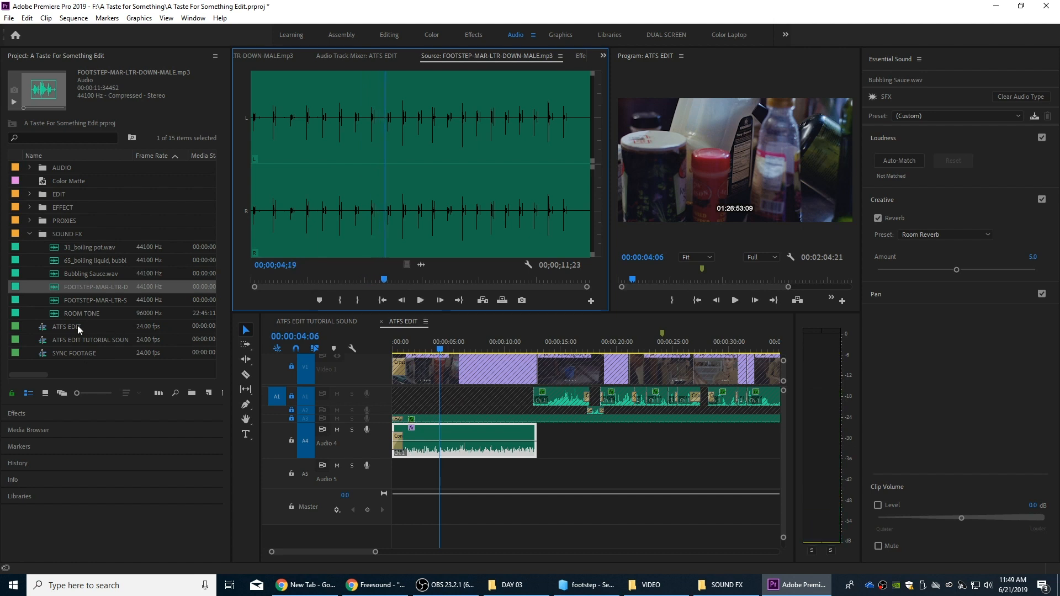
pyautogui.doubleClick(77, 300)
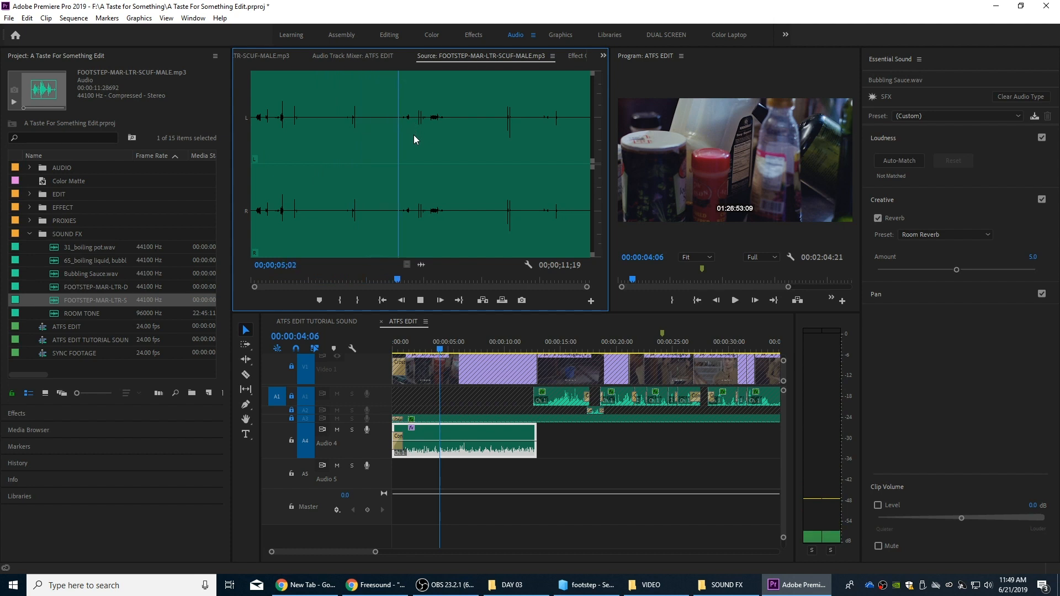
# - Mark a 00;00;03;19 range of FOOTSTEP-MAR-LTR-DOWN-MALE.mp3 ending at 00;00;06;15 and place it on Audio 5, ending at the cut to the bucket shot
pyautogui.doubleClick(83, 286)
pyautogui.moveTo(367, 133); pyautogui.dragTo(437, 136)
pyautogui.press('i')
pyautogui.press('o')
pyautogui.moveTo(421, 264); pyautogui.dragTo(506, 469)
# - Play the footsteps against the picture and extend the Audio 5 clip's end past the cut to 00:00:14:14
pyautogui.click(475, 340)
pyautogui.press('space')
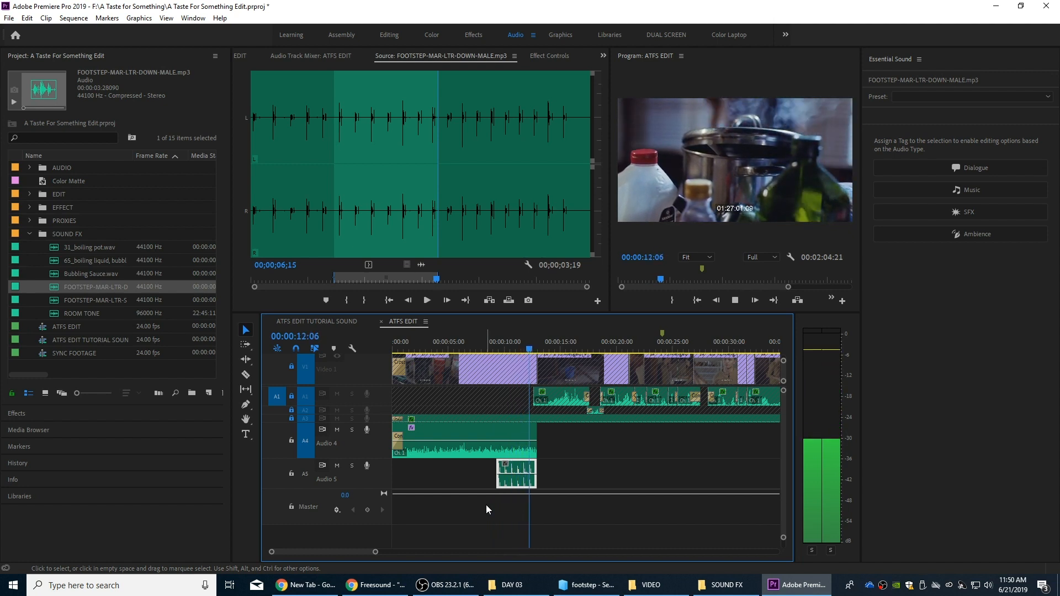
pyautogui.press('space')
pyautogui.scroll(2, 493, 533)
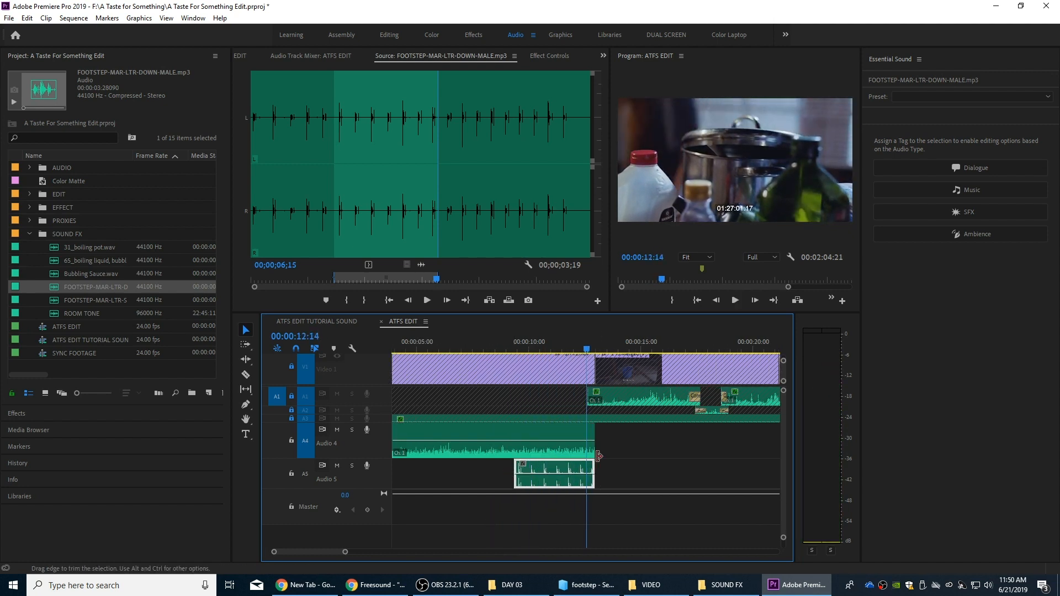
pyautogui.moveTo(598, 465); pyautogui.dragTo(623, 465)
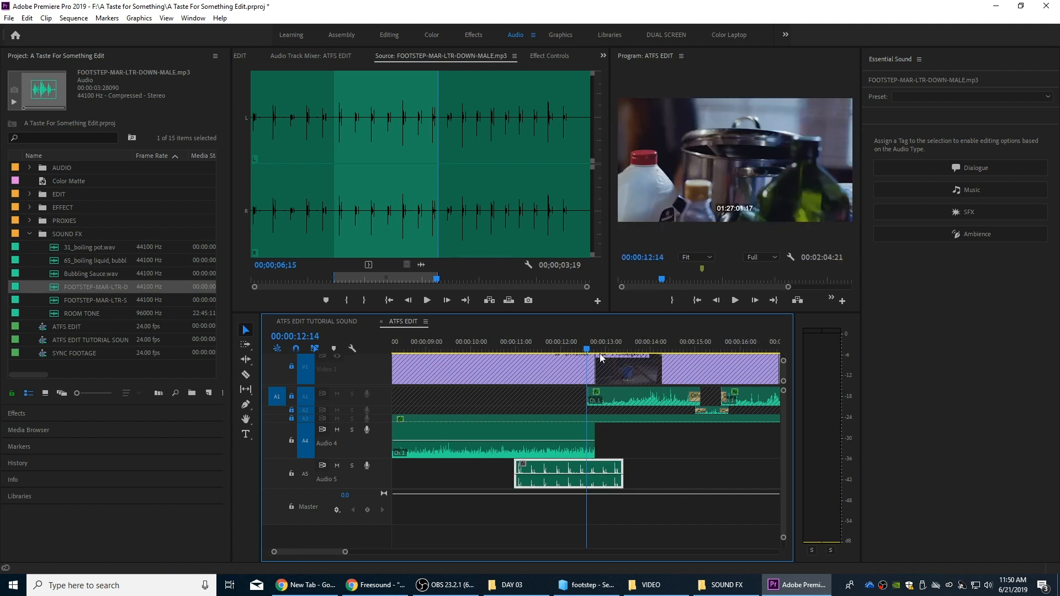
pyautogui.press('=')
pyautogui.press('space')
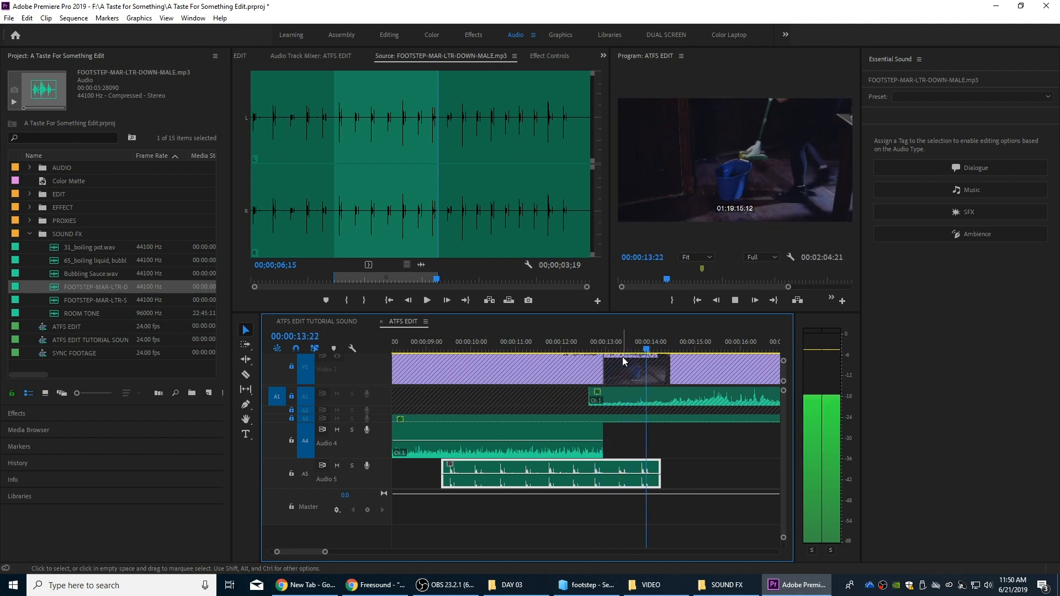
pyautogui.press('space')
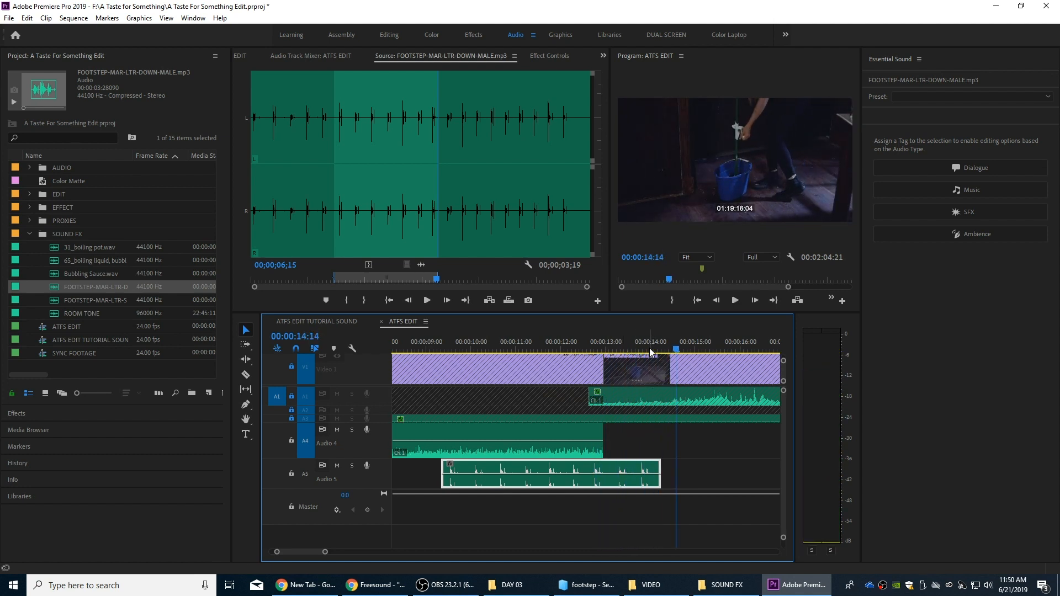
pyautogui.moveTo(659, 466)
pyautogui.mouseDown()
pyautogui.moveTo(684, 466)
pyautogui.moveTo(676, 467)
pyautogui.mouseUp()
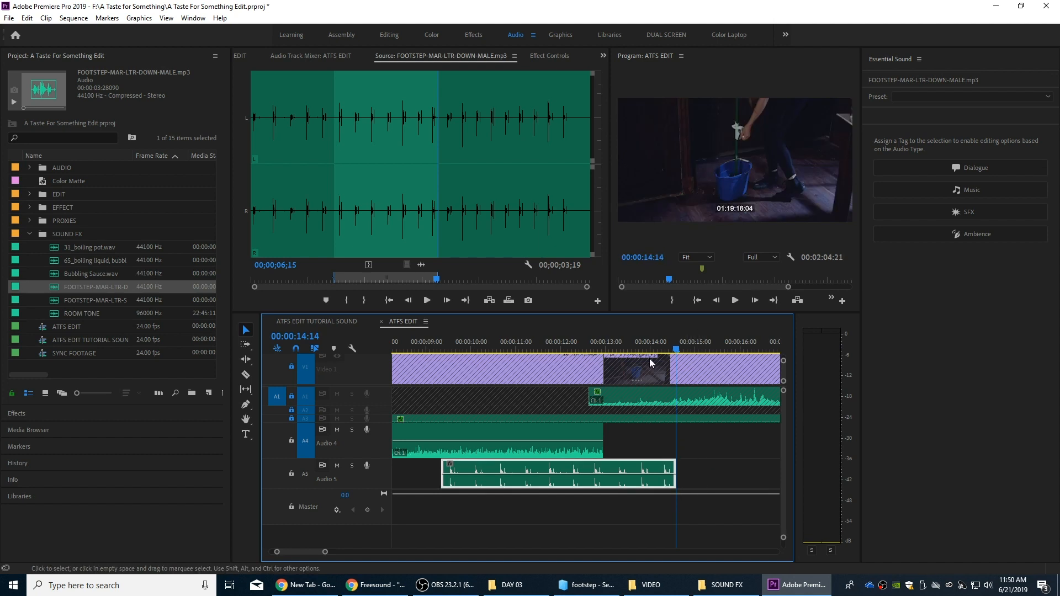
# - Split the footstep clip between steps just before 00:00:13:17 and trim the second piece's start to that time
pyautogui.click(620, 342)
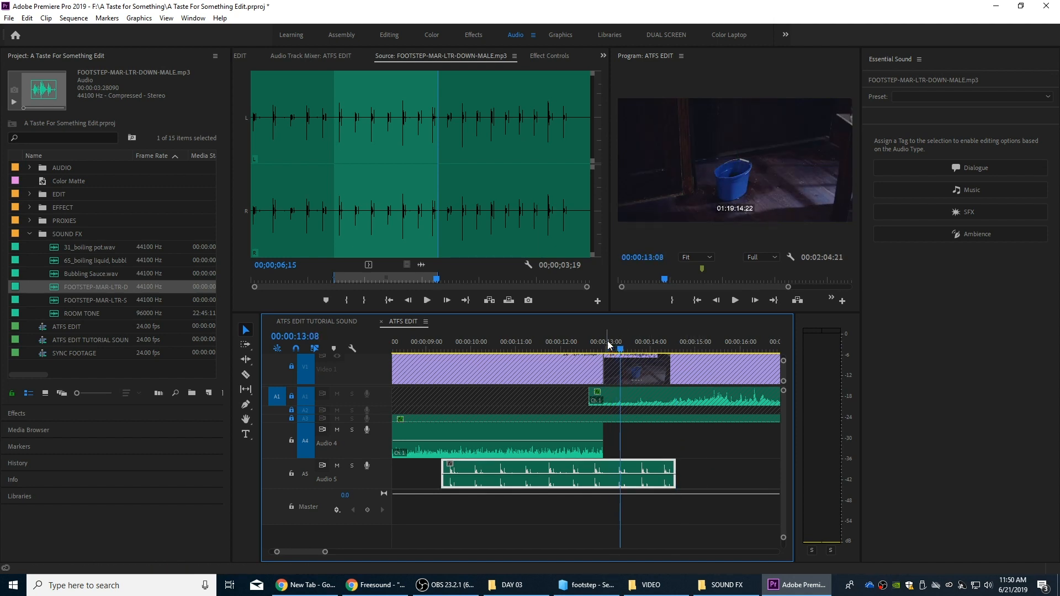
pyautogui.press('space')
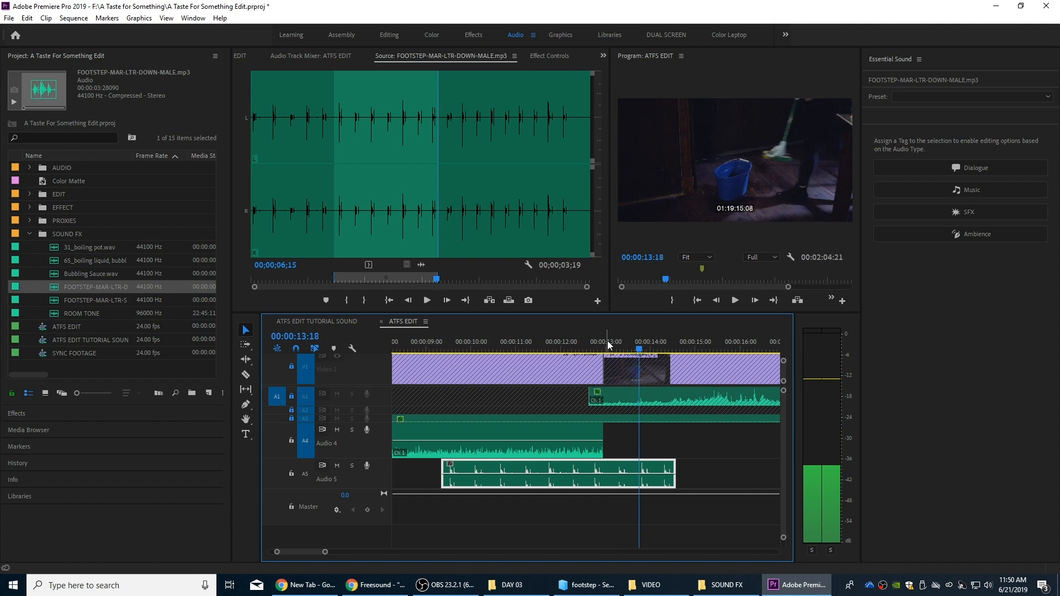
pyautogui.press('space')
pyautogui.press('Left')
pyautogui.press('Left')
pyautogui.press('=')
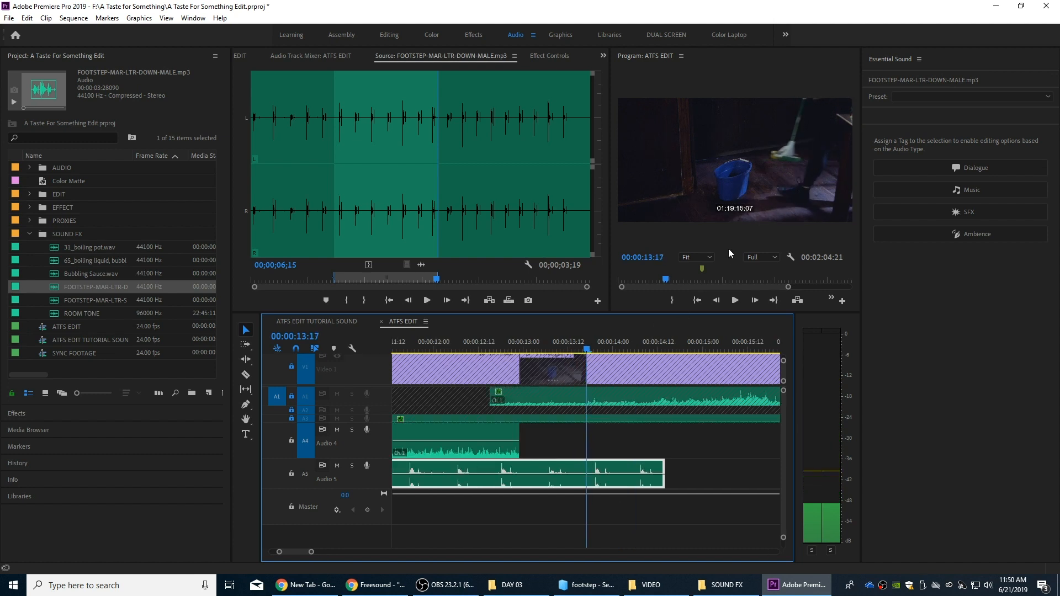
pyautogui.press('c')
pyautogui.click(577, 473)
pyautogui.press('v')
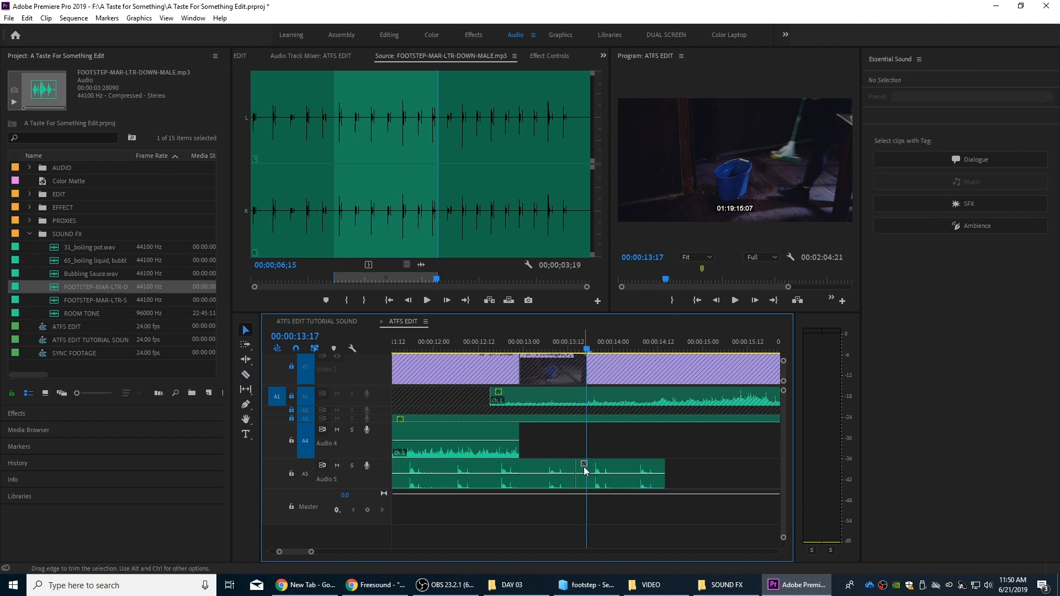
pyautogui.moveTo(582, 469); pyautogui.dragTo(593, 469)
pyautogui.click(624, 469)
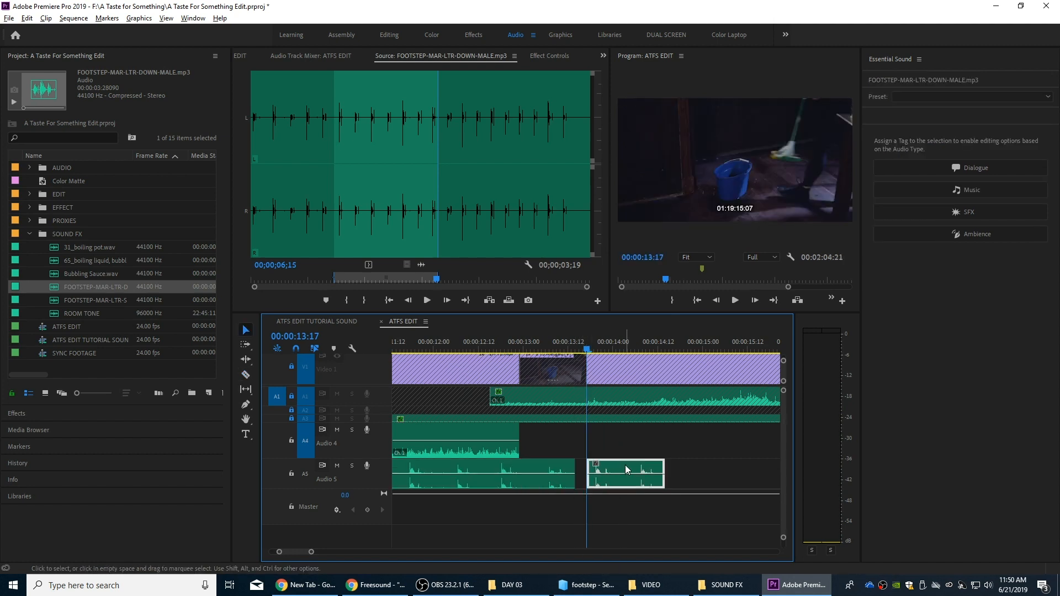
# - Nudge the second footstep piece three frames earlier and play it against the picture
pyautogui.hotkey('alt', 'Left')
pyautogui.hotkey('alt', 'Left')
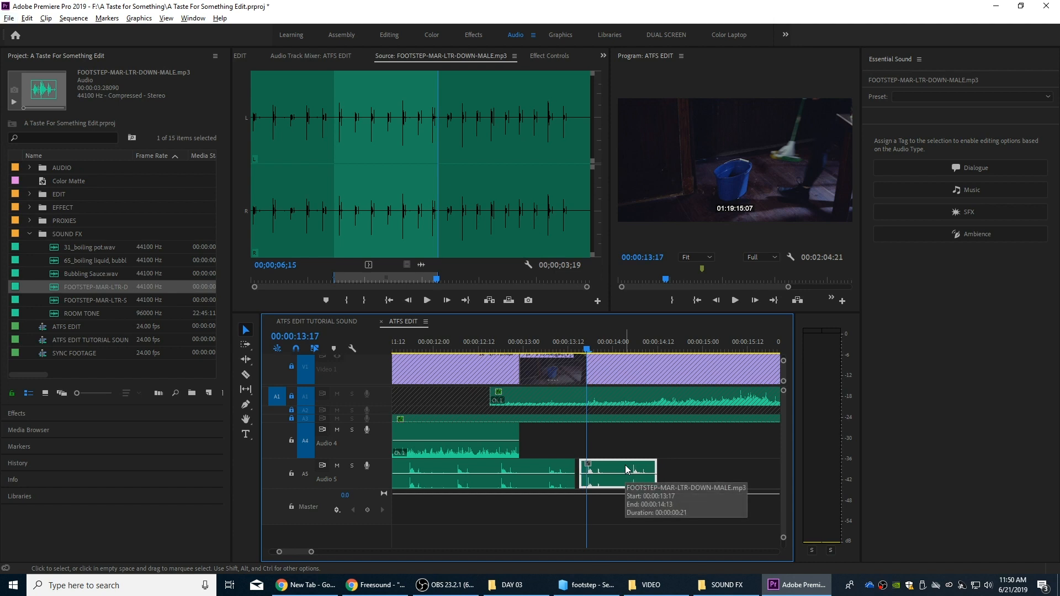
pyautogui.hotkey('alt', 'Left')
pyautogui.press('Left')
pyautogui.press('Left')
pyautogui.press('Left')
pyautogui.press('Left')
pyautogui.press('Left')
pyautogui.press('space')
pyautogui.press('space')
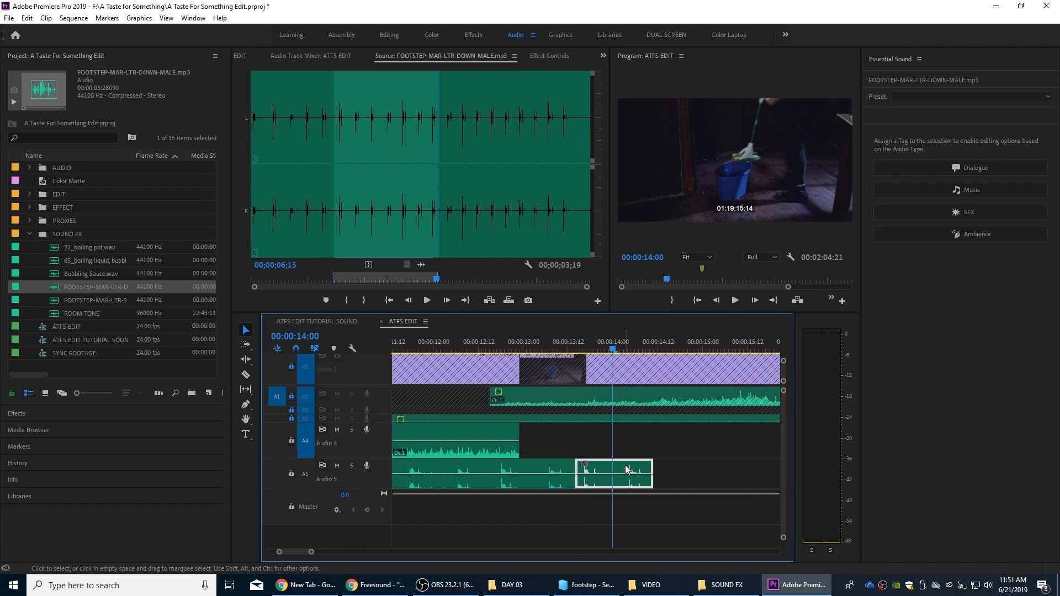
# - Split the second footstep piece at 00:00:14:02, nudge its last part about three frames earlier, and play it
pyautogui.press('Right')
pyautogui.press('Right')
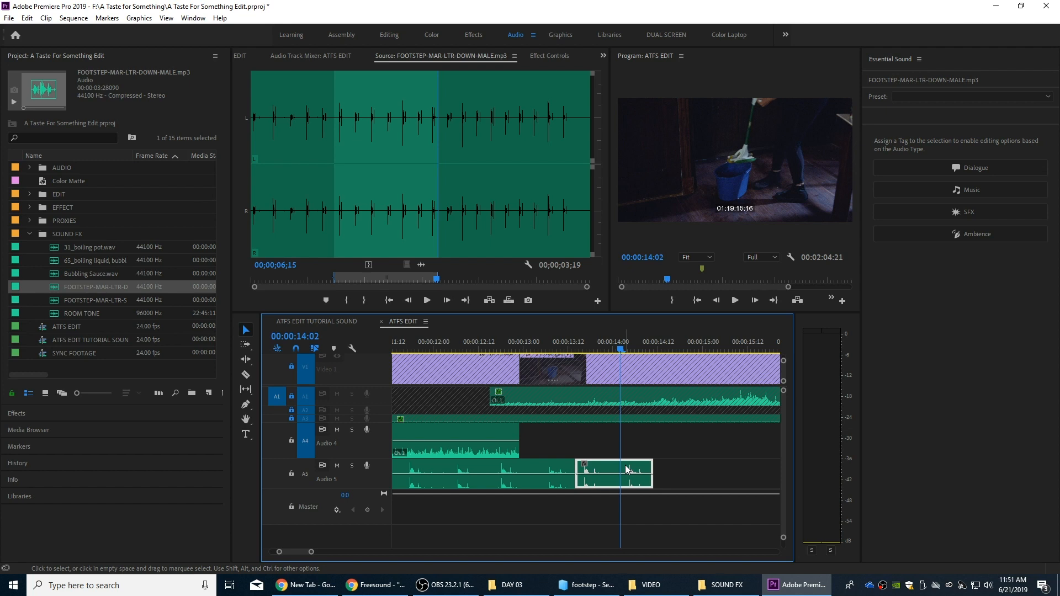
pyautogui.click(621, 470)
pyautogui.press('v')
pyautogui.click(639, 469)
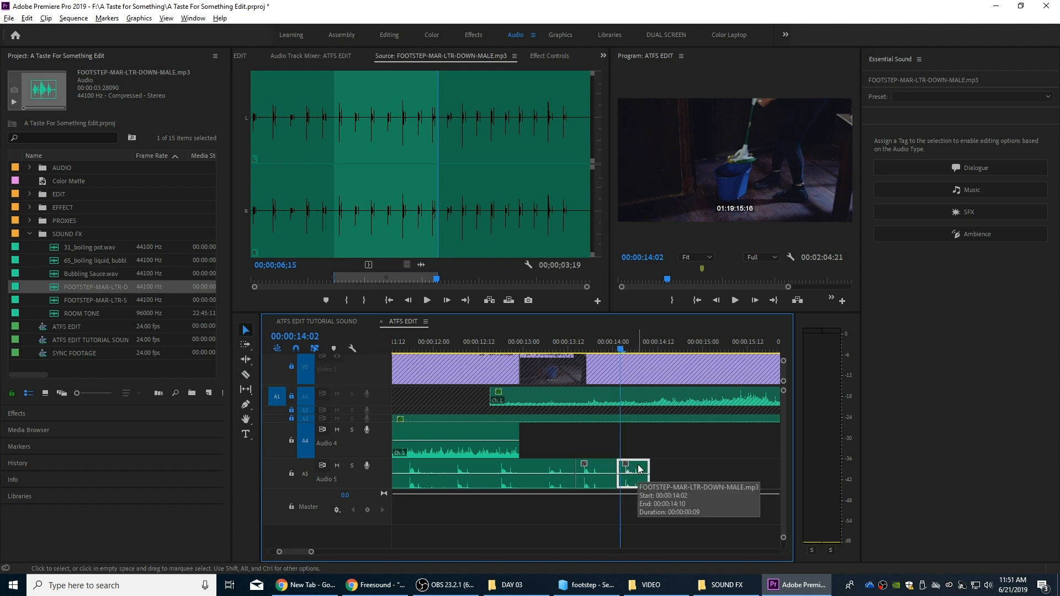
pyautogui.hotkey('alt', 'Left')
pyautogui.press('Left')
pyautogui.press('space')
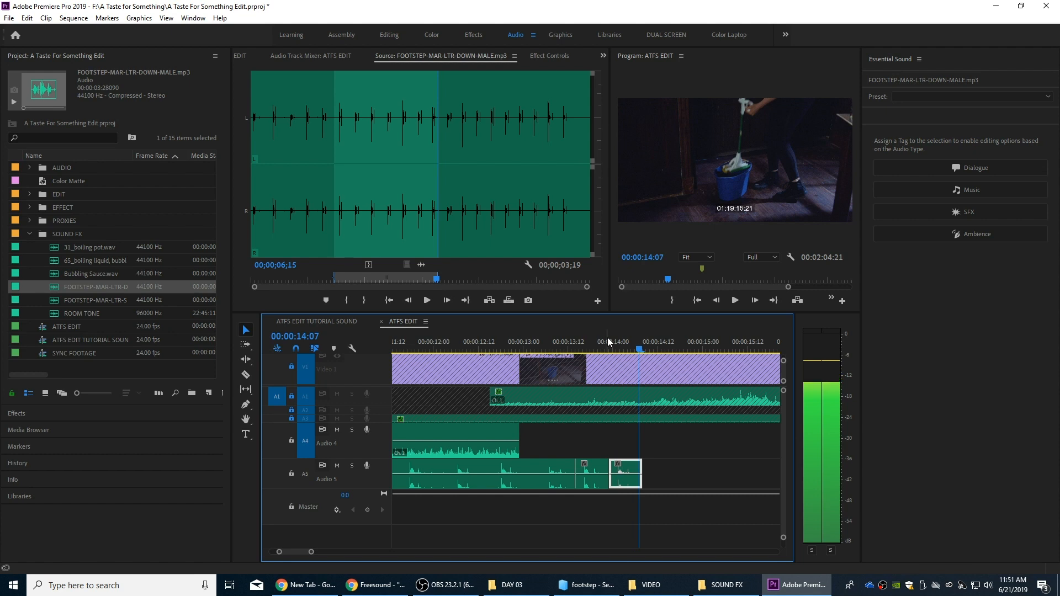
# - Play the bubbling and footsteps from before the footstep clips through the mop bucket shot to check their sync
pyautogui.press('-')
pyautogui.press('-')
pyautogui.click(485, 344)
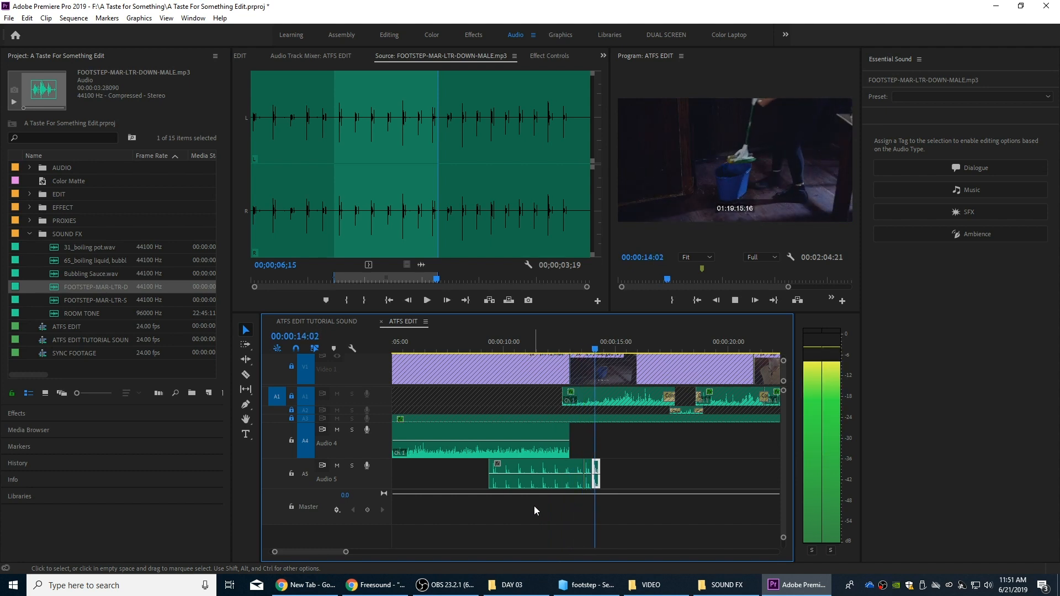
pyautogui.press('space')
# - Tag all three footstep pieces on Audio 5 as SFX
pyautogui.moveTo(616, 470); pyautogui.dragTo(516, 479)
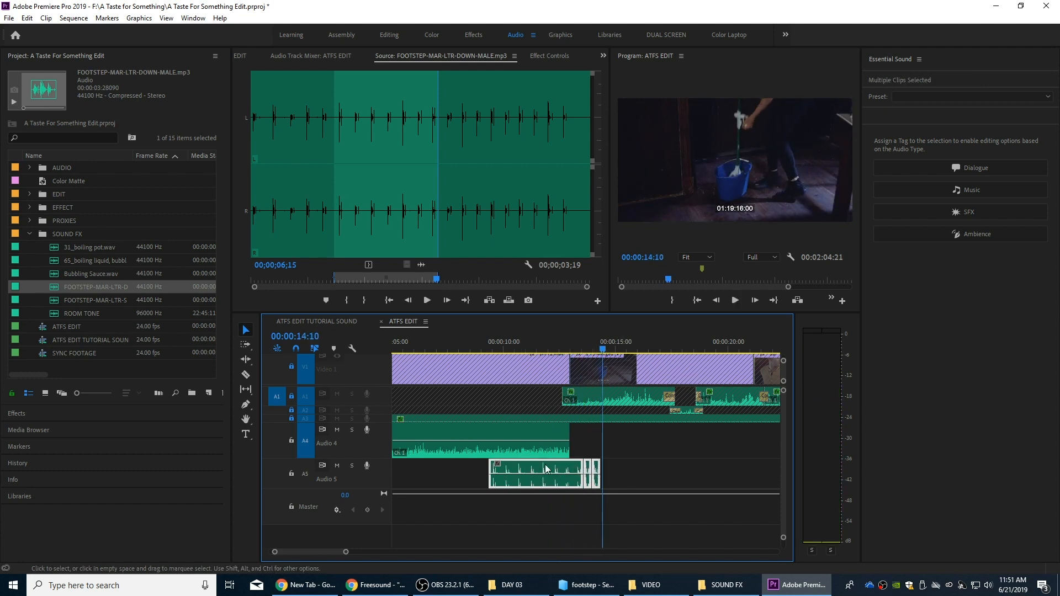
pyautogui.click(960, 213)
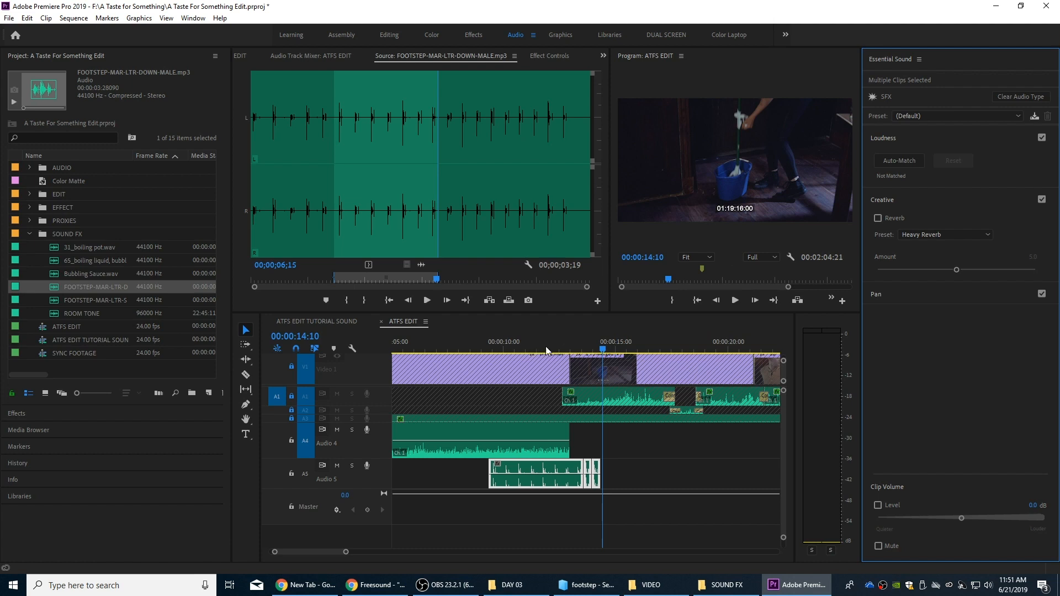
pyautogui.click(1020, 96)
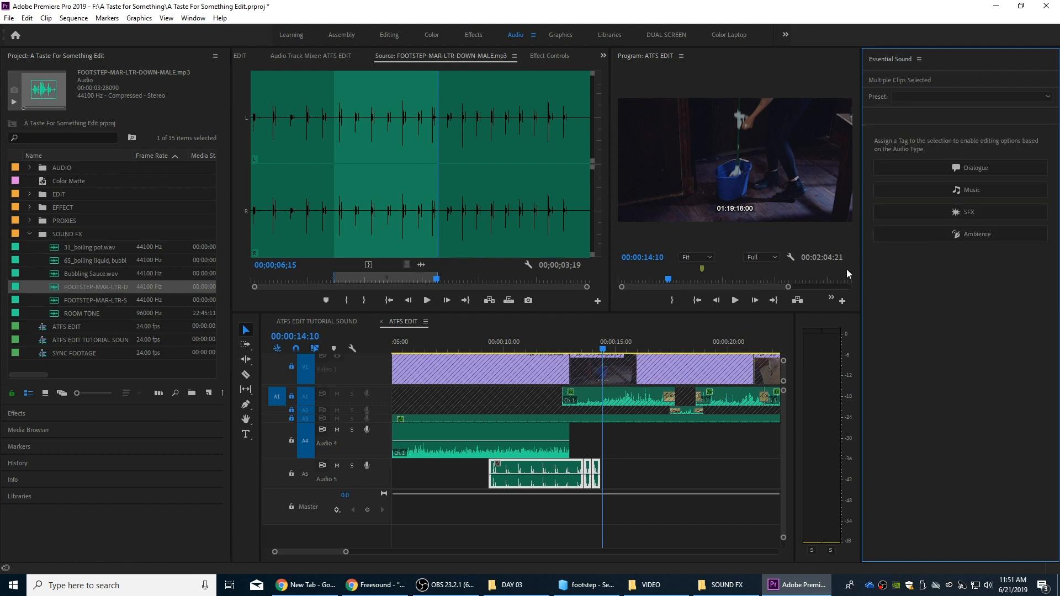
pyautogui.click(977, 216)
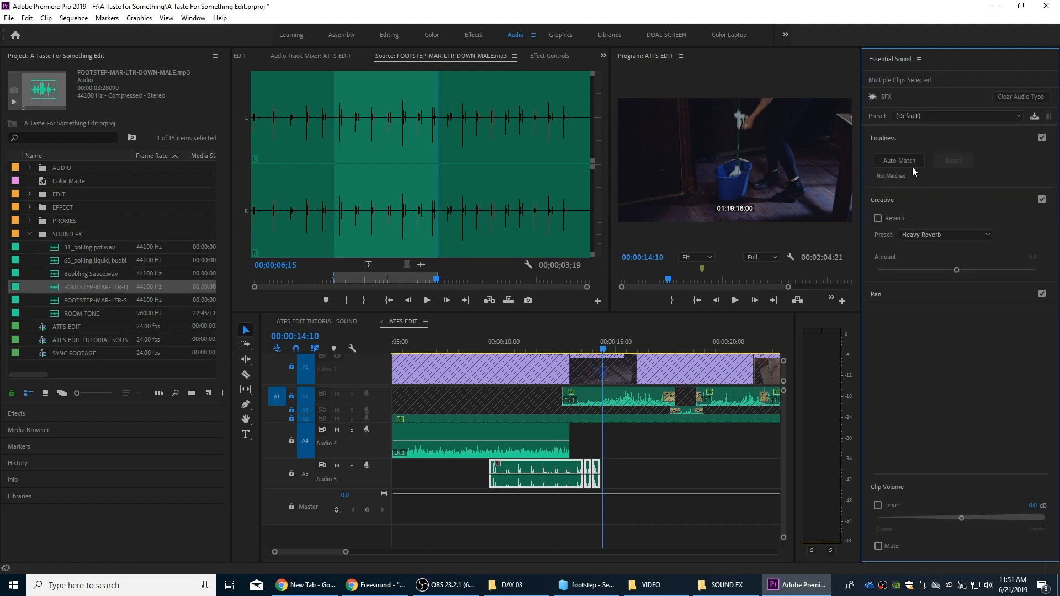
# - Try auto-matching the loudness of the three footstep pieces and undo it
pyautogui.click(908, 161)
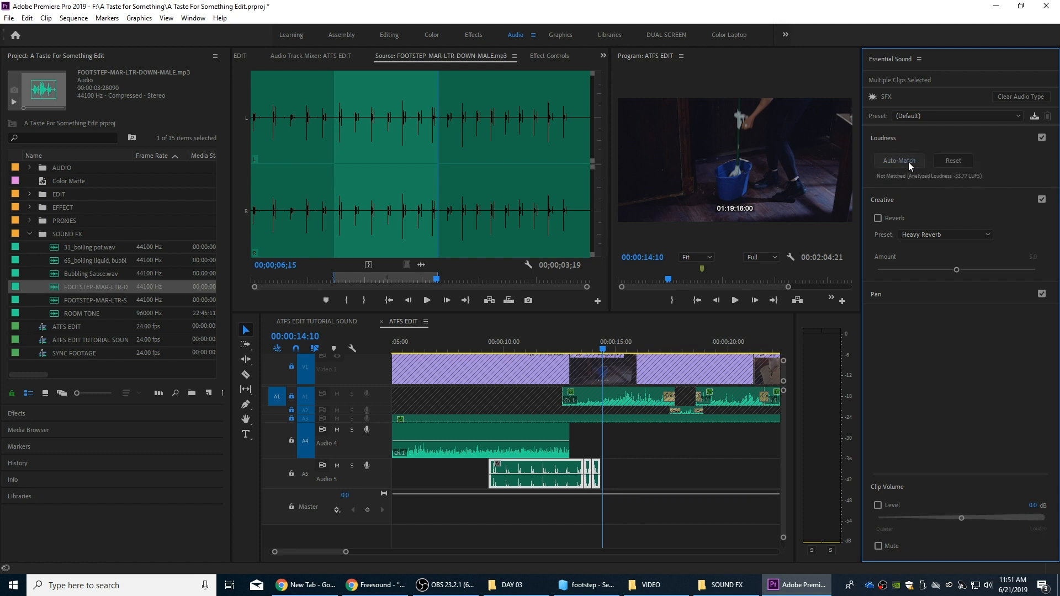
pyautogui.hotkey('ctrl', 'z')
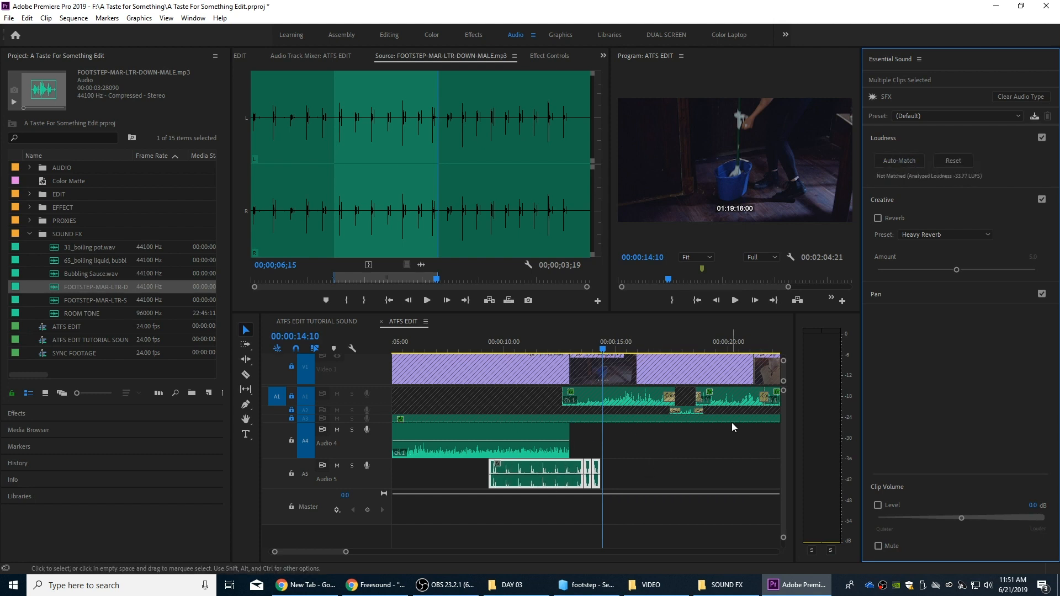
# - Lower the audio gain of all three footstep pieces on Audio 5, with the playhead at 00:00:13:01
pyautogui.moveTo(627, 482); pyautogui.dragTo(508, 474)
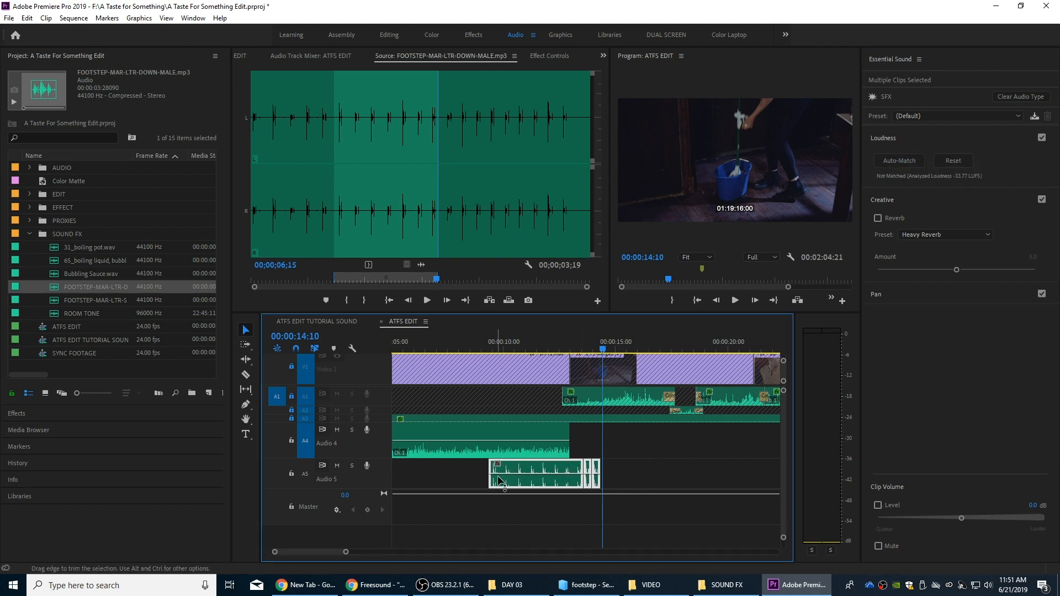
pyautogui.click(572, 343)
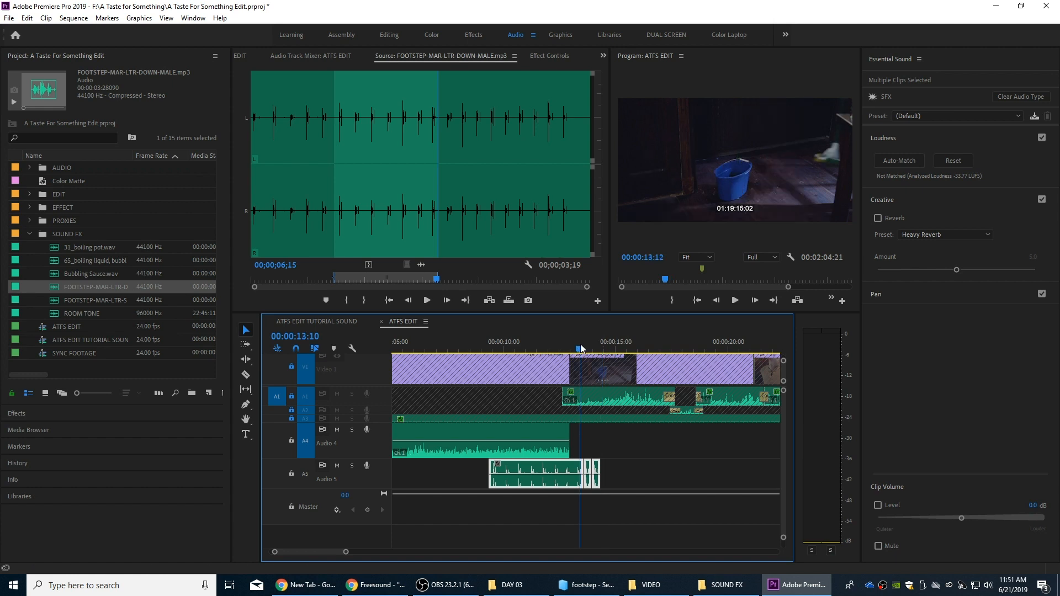
pyautogui.press('g')
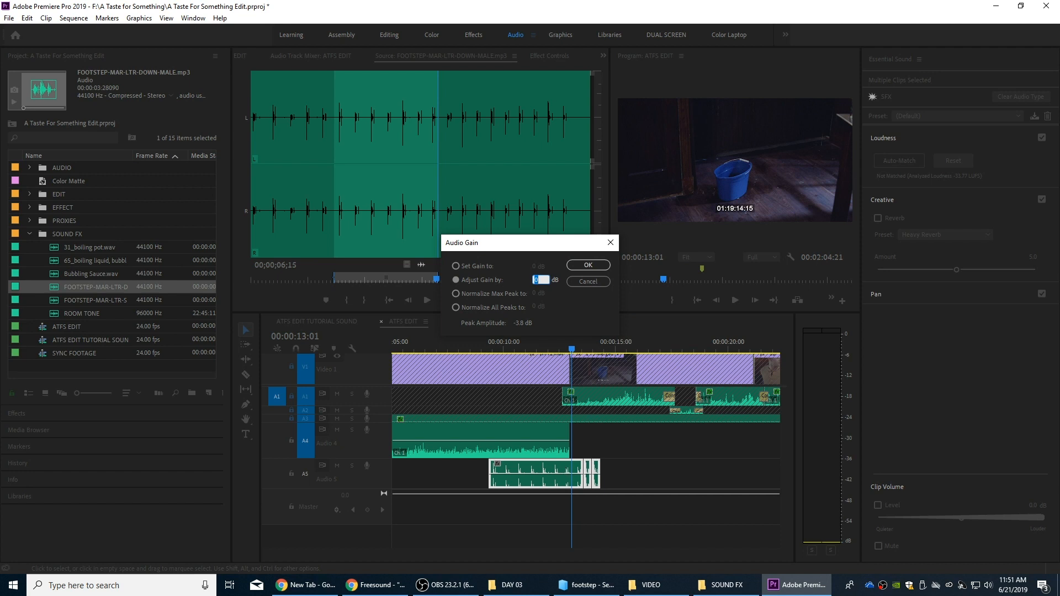
pyautogui.press('Return')
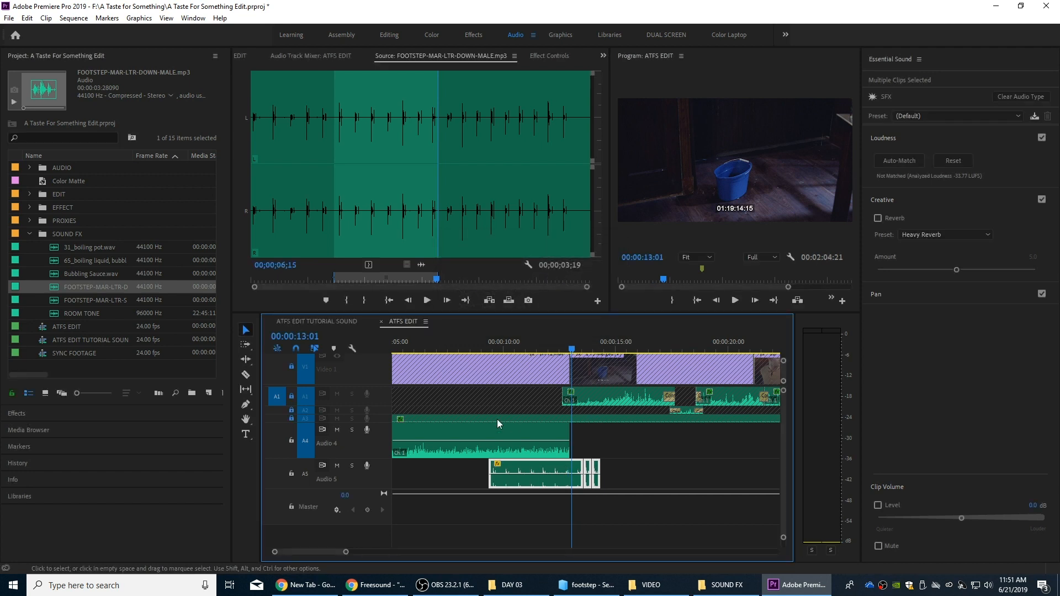
# - Play the footsteps into the mop bucket shot from about 00:00:10, and reduce all three pieces' audio gain by 4 dB
pyautogui.click(512, 345)
pyautogui.press('space')
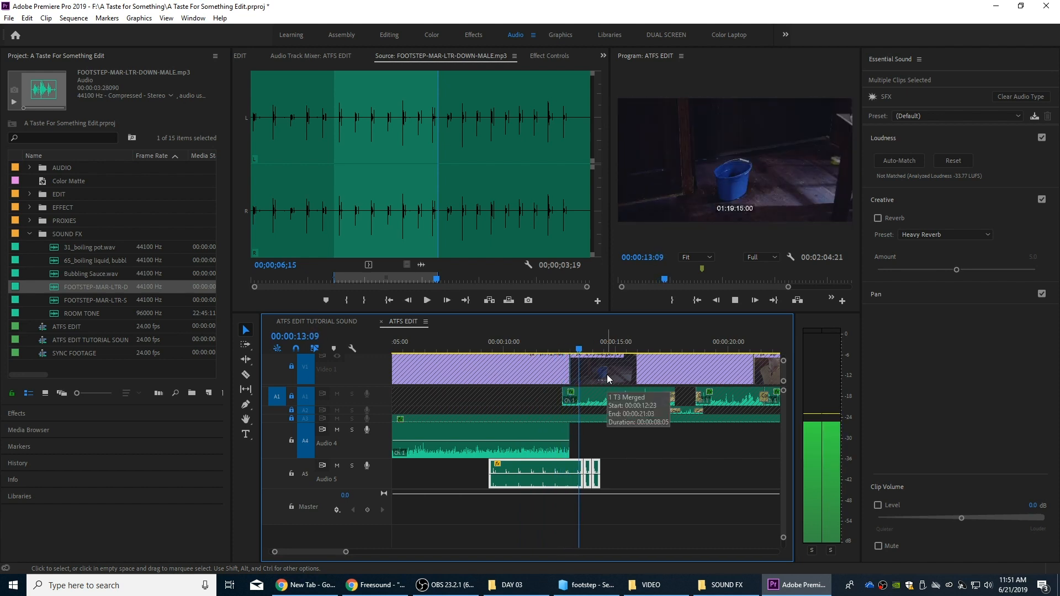
pyautogui.press('space')
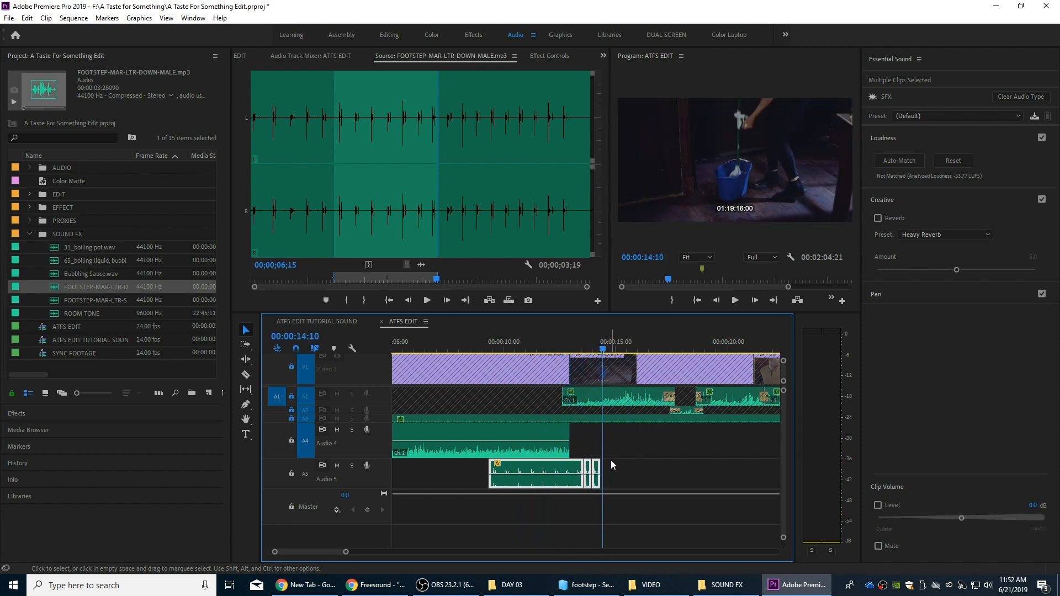
pyautogui.press('g')
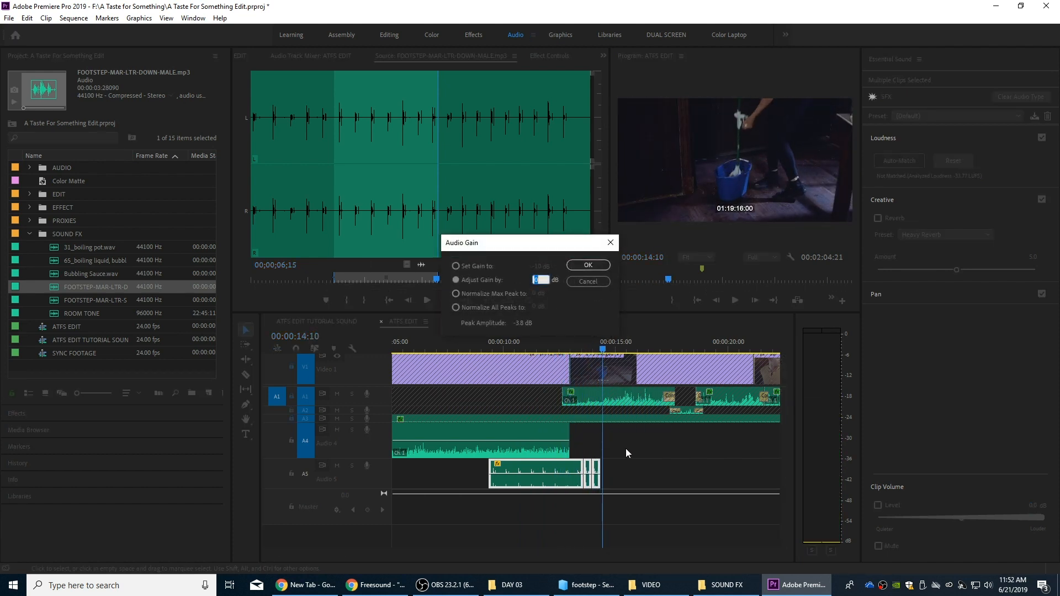
pyautogui.write('-4')
pyautogui.press('Return')
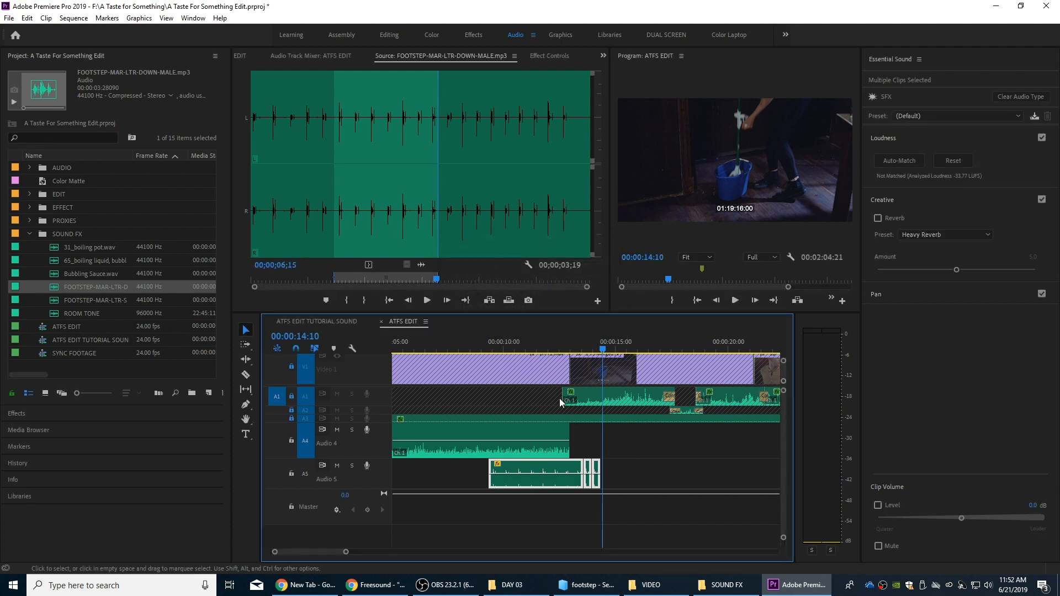
# - Lower the gain of all three footstep pieces further to -16.0 dB, playing them into the mop bucket shot before and after
pyautogui.click(509, 340)
pyautogui.press('space')
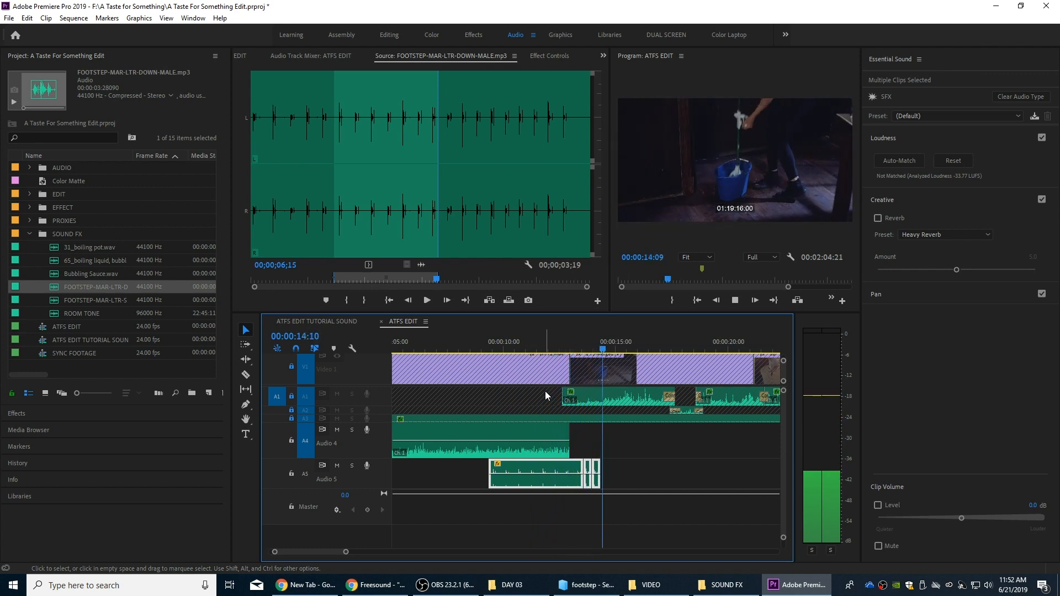
pyautogui.press('space')
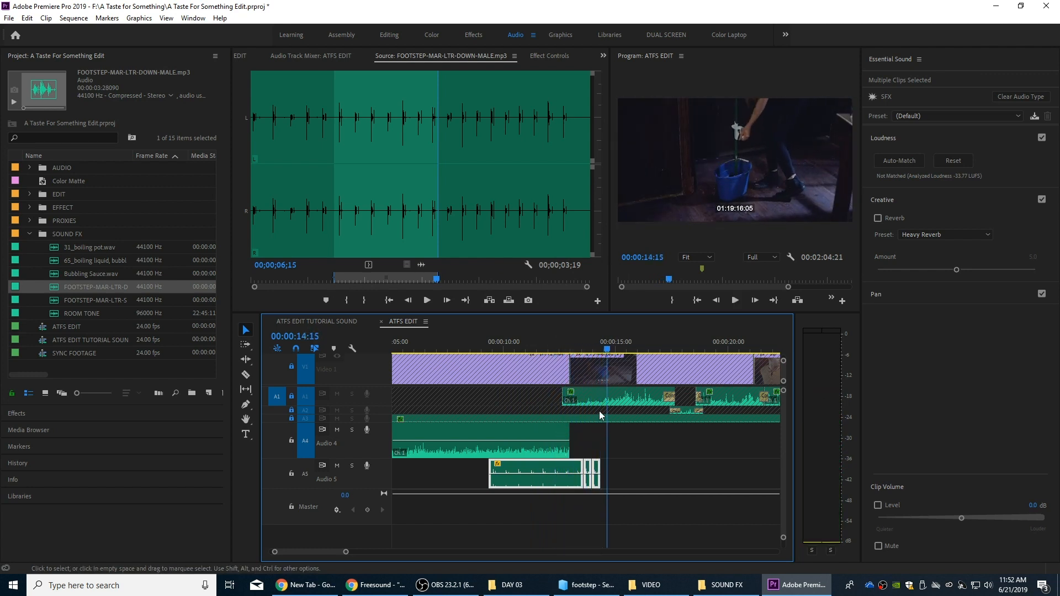
pyautogui.press('g')
pyautogui.press('Return')
pyautogui.click(510, 338)
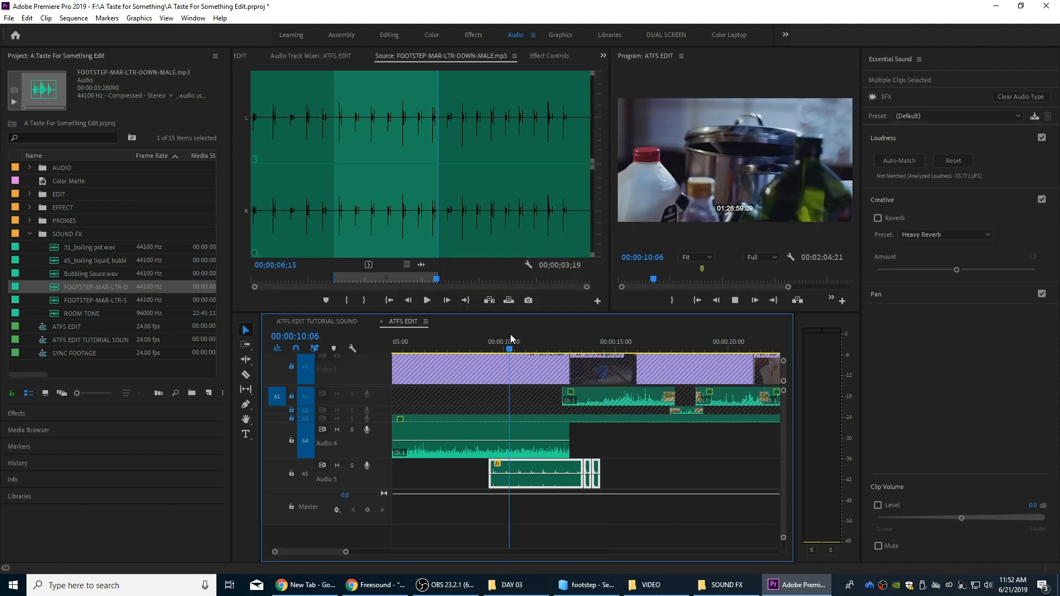
pyautogui.press('space')
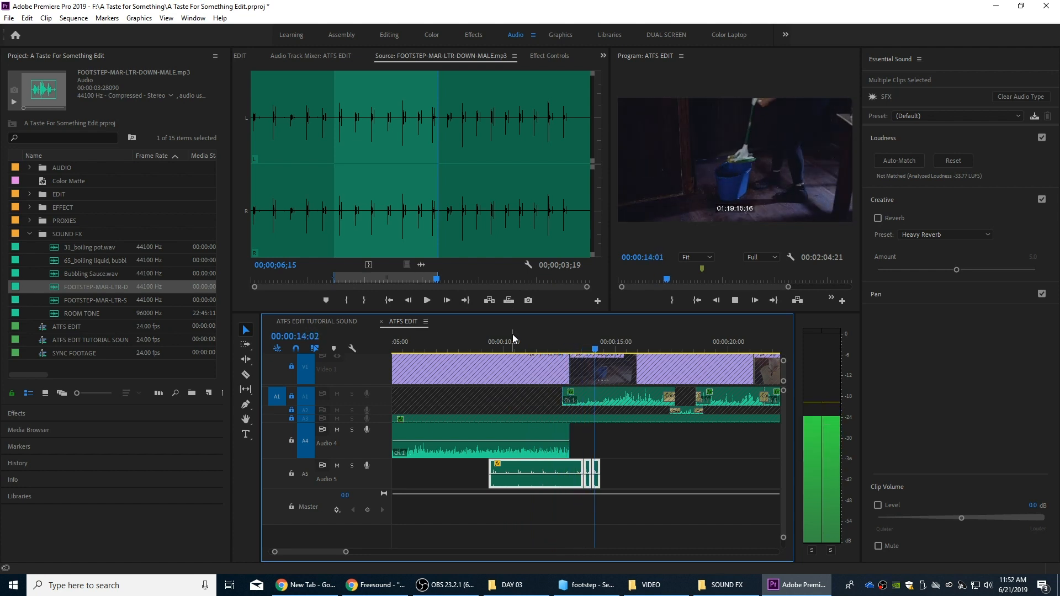
pyautogui.press('space')
# - Enable reverb on all three footstep pieces with the Room Reverb preset and play the result into the mop bucket shot
pyautogui.moveTo(621, 451); pyautogui.dragTo(567, 512)
pyautogui.click(877, 218)
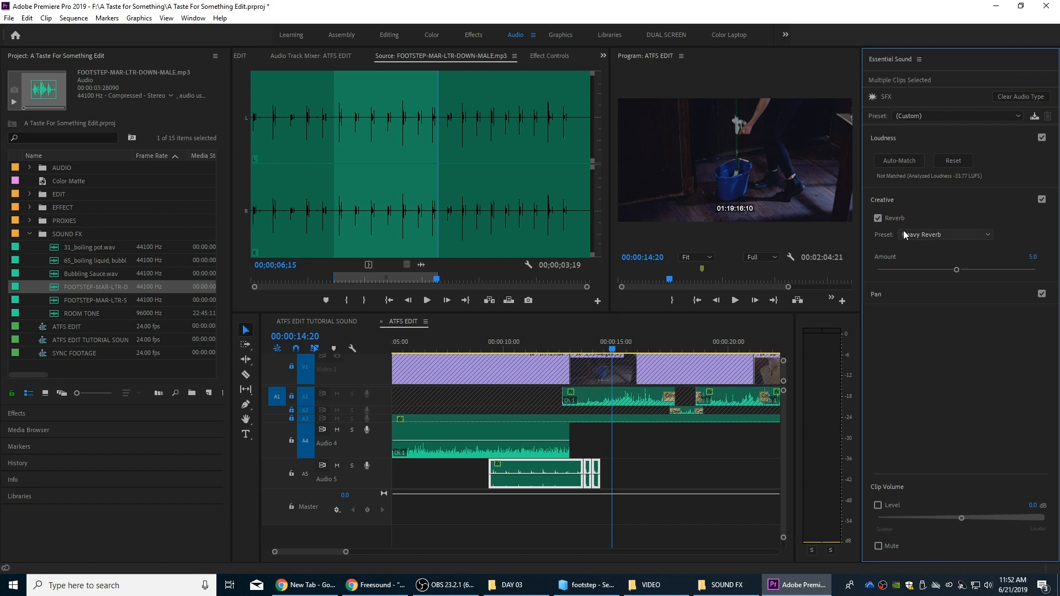
pyautogui.click(901, 234)
pyautogui.click(929, 277)
pyautogui.click(554, 348)
pyautogui.press('space')
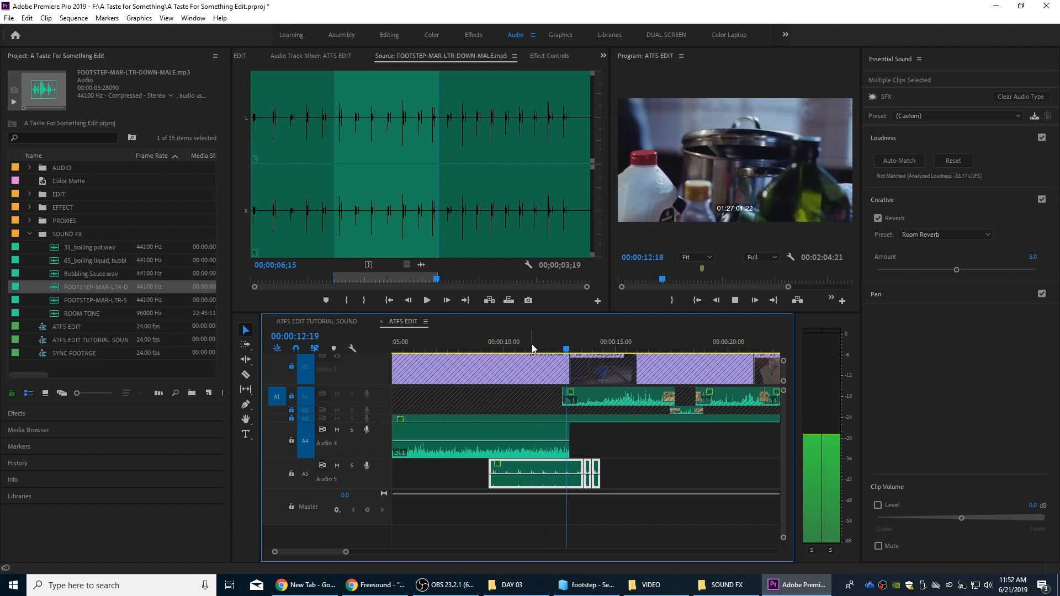
pyautogui.press('space')
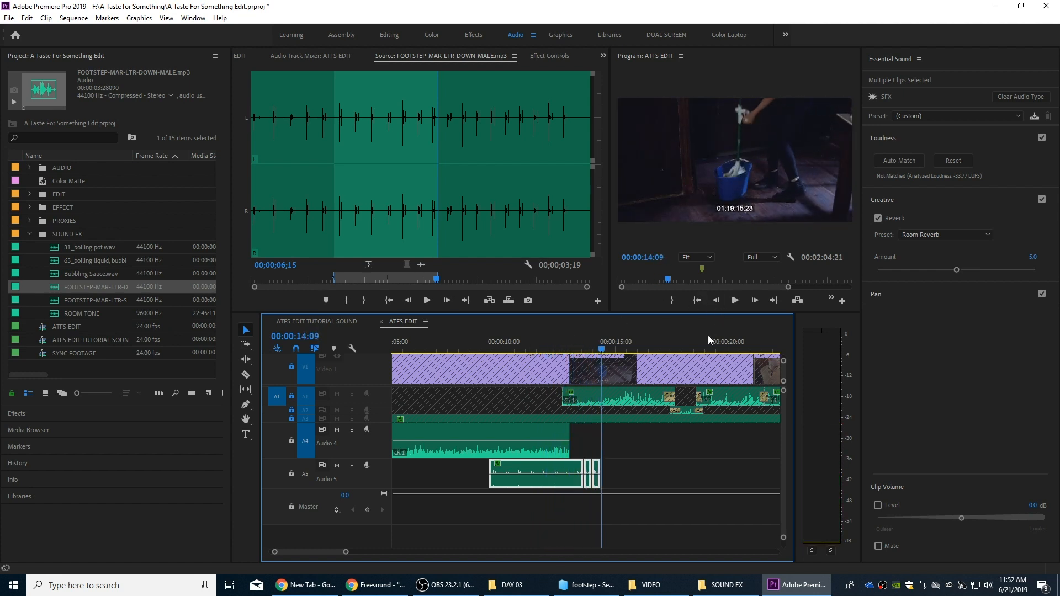
# - Change the reverb preset of the three footstep pieces to Light Reverb and play the result
pyautogui.click(912, 234)
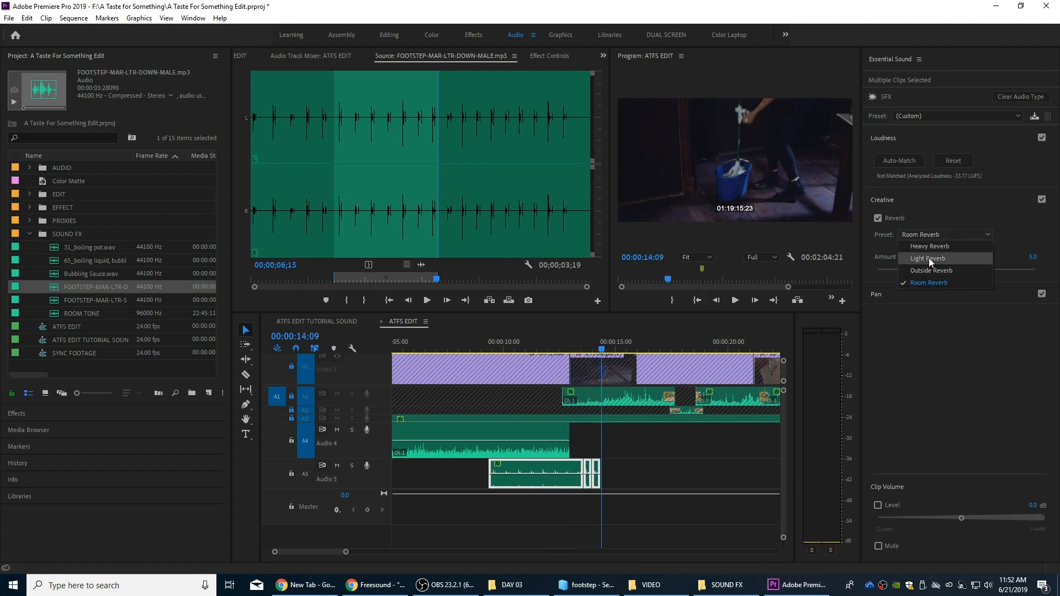
pyautogui.click(929, 258)
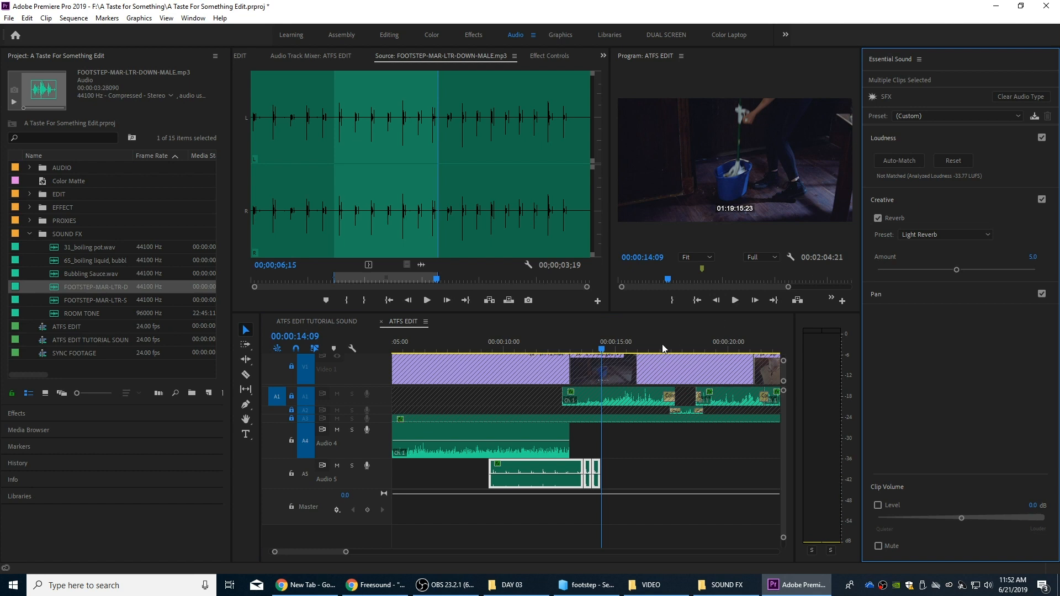
pyautogui.click(551, 342)
pyautogui.press('space')
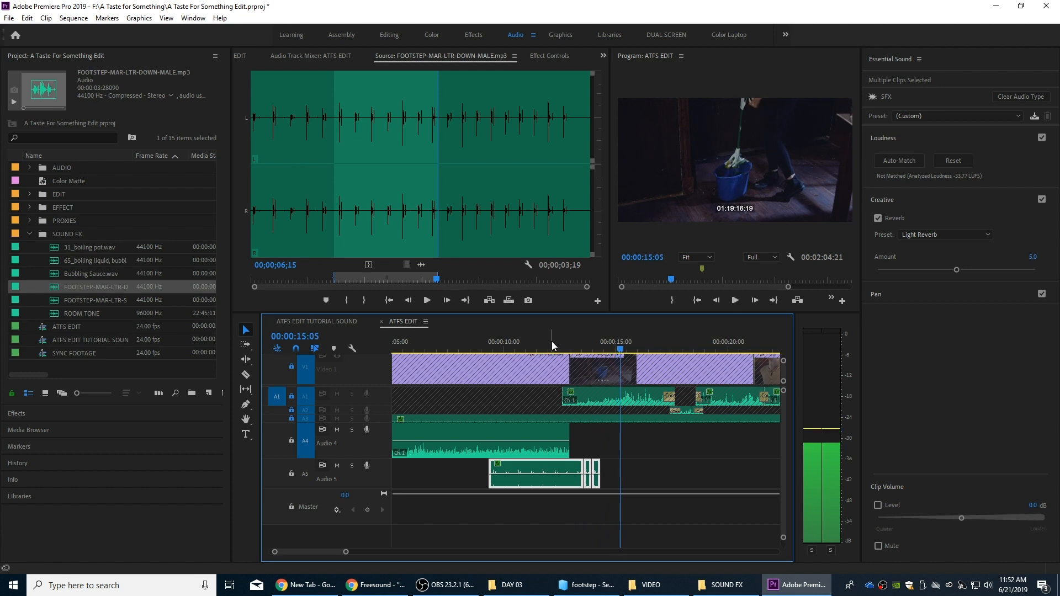
pyautogui.press('space')
# - Keyframe a gradual volume fade-in from the start to the middle of the long footstep clip on Audio 5, and play it
pyautogui.click(508, 349)
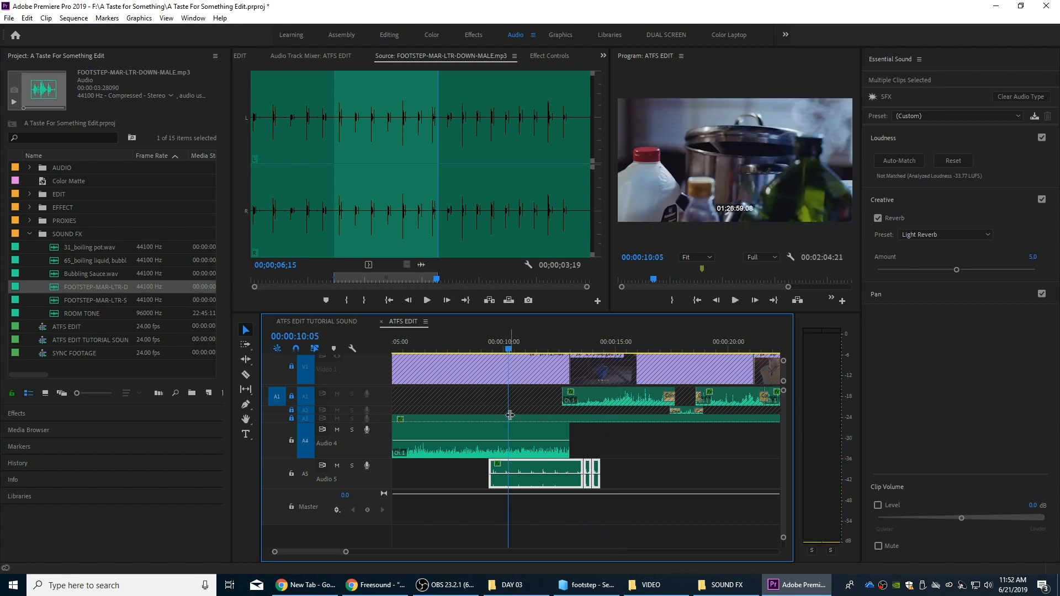
pyautogui.press('=')
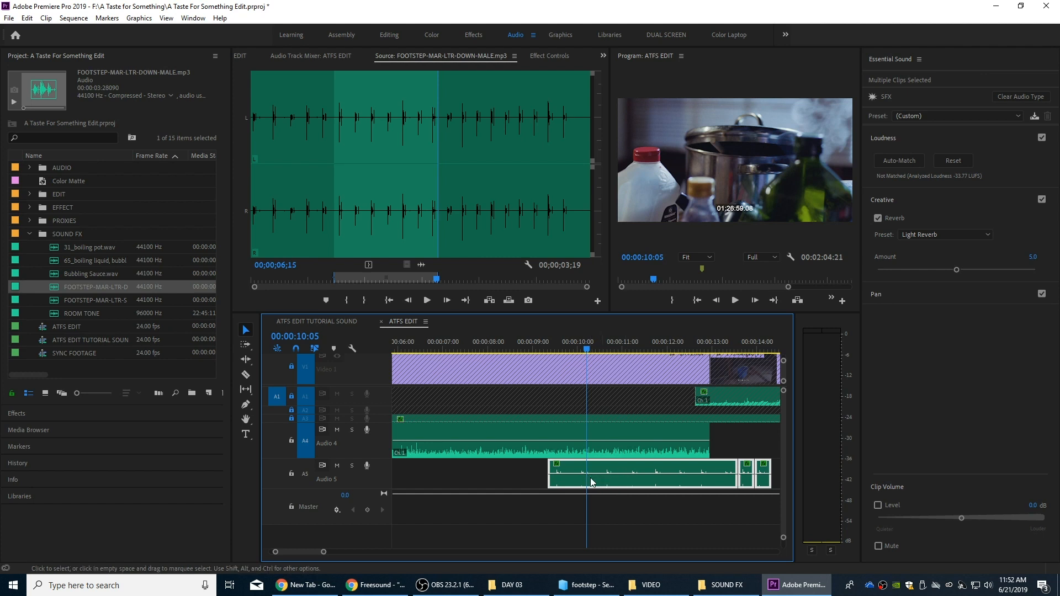
pyautogui.keyDown('ctrl'); pyautogui.click(648, 474); pyautogui.keyUp('ctrl')
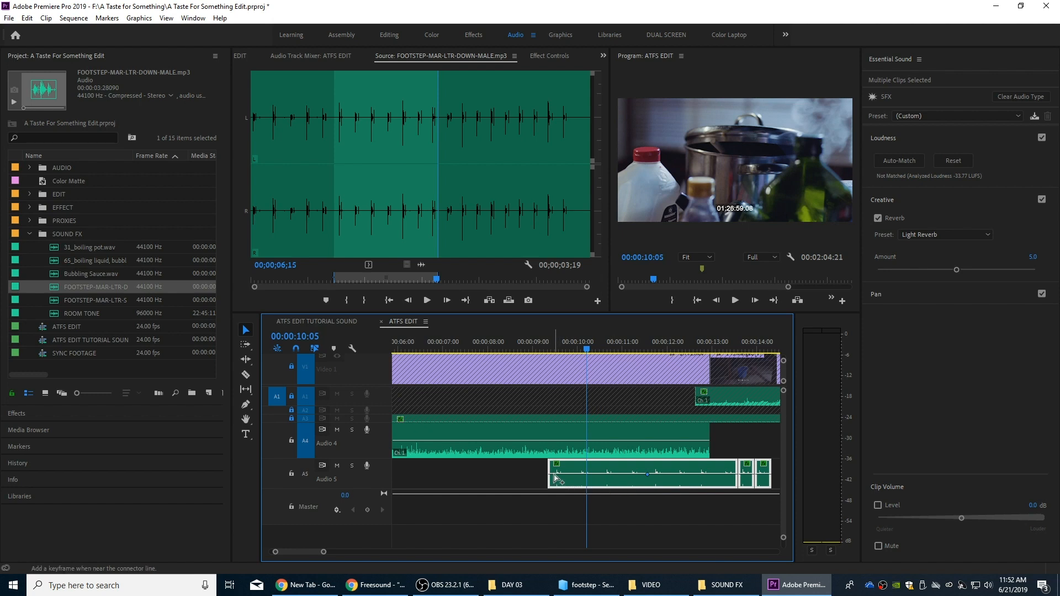
pyautogui.moveTo(554, 474); pyautogui.dragTo(550, 497)
pyautogui.moveTo(555, 346); pyautogui.dragTo(504, 346)
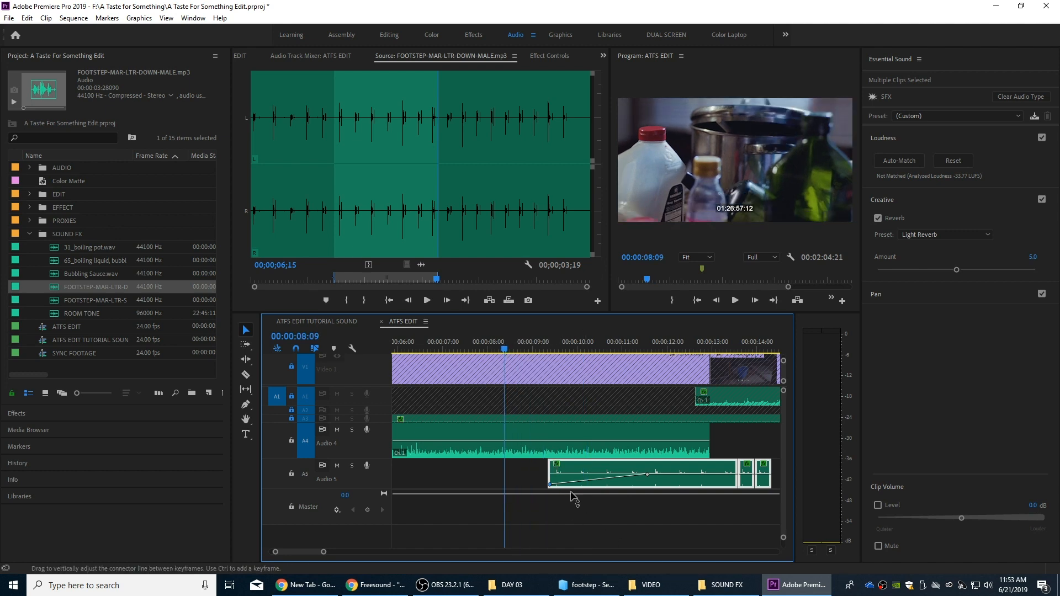
pyautogui.press('space')
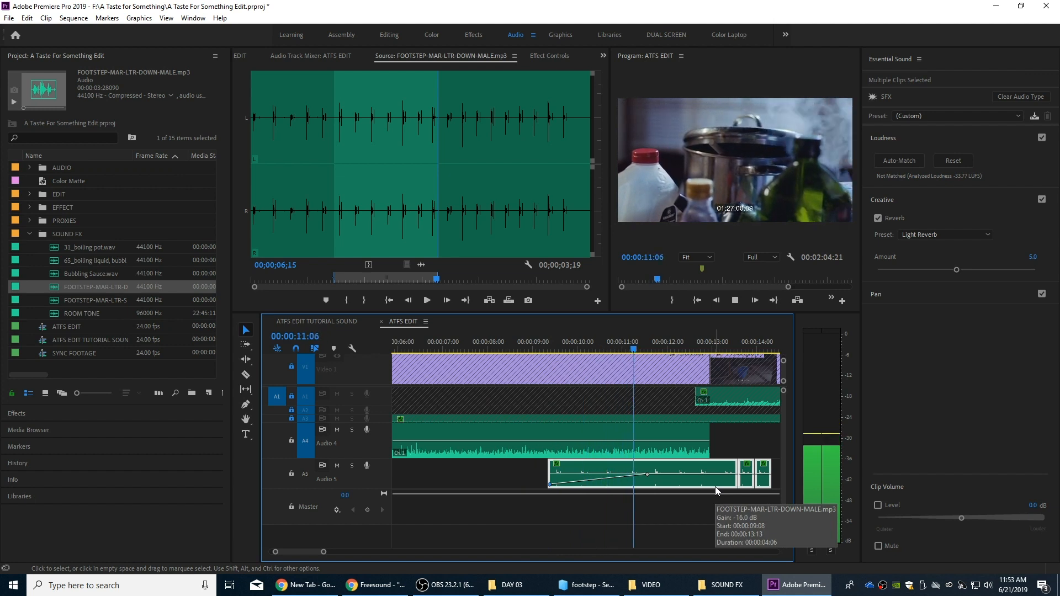
pyautogui.press('space')
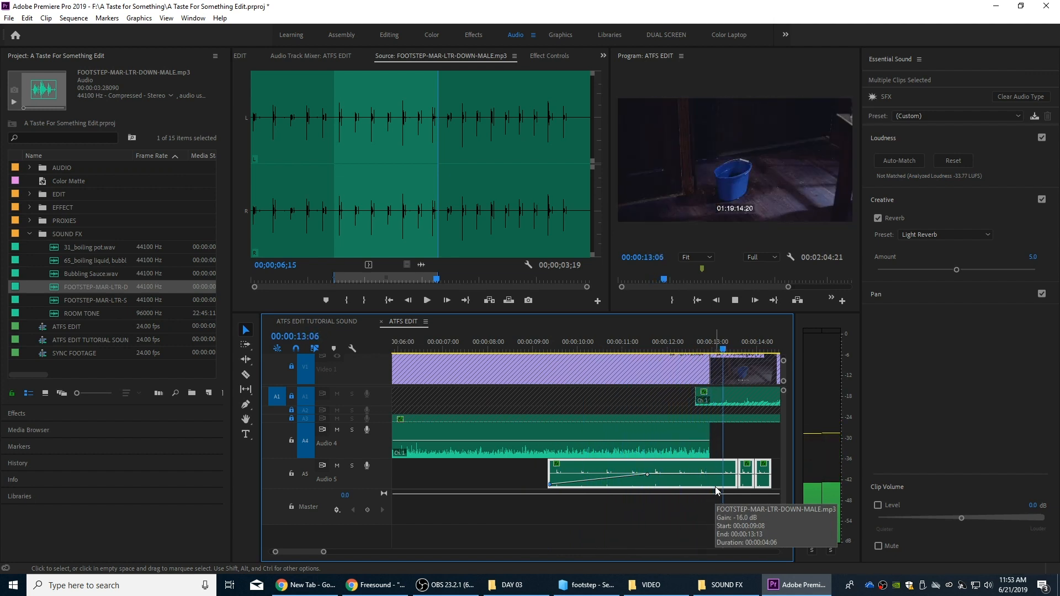
# - Raise the volume keyframe in the middle of the long footstep clip and play the fade-in into the mop bucket shot
pyautogui.moveTo(649, 474); pyautogui.dragTo(648, 467)
pyautogui.click(622, 345)
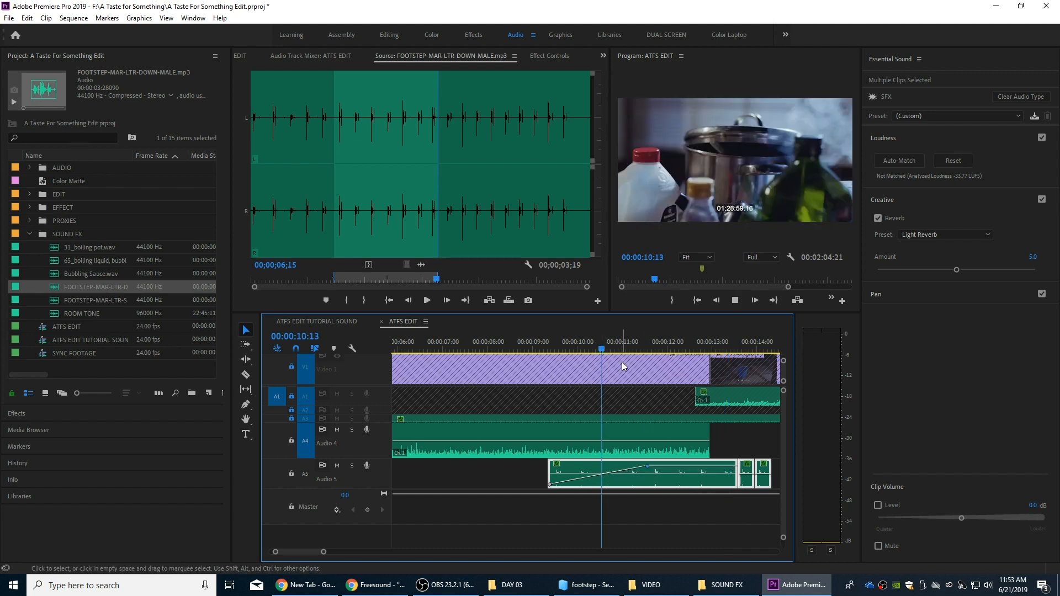
pyautogui.press('space')
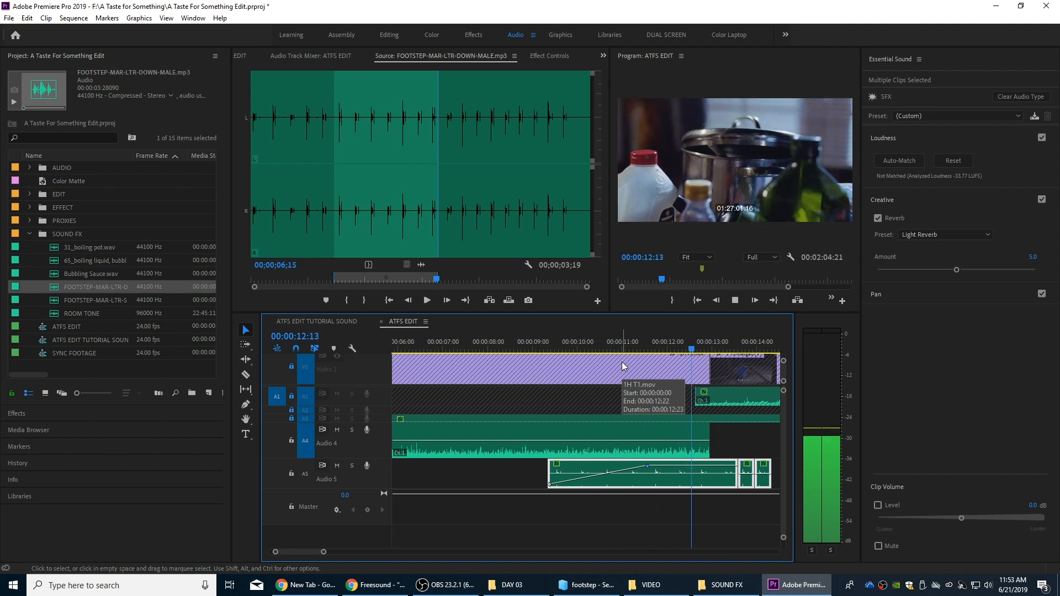
pyautogui.press('space')
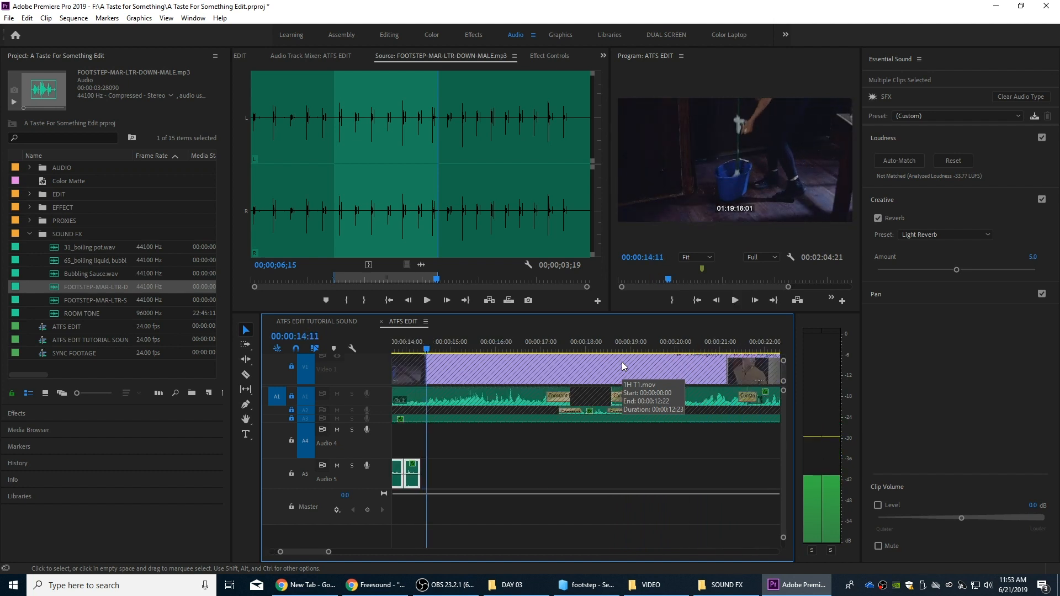
# - Duplicate the Bubbling Sauce.wav clip on Audio 4, placing the copy directly after the original at the mop bucket cut
pyautogui.press('-')
pyautogui.click(528, 478)
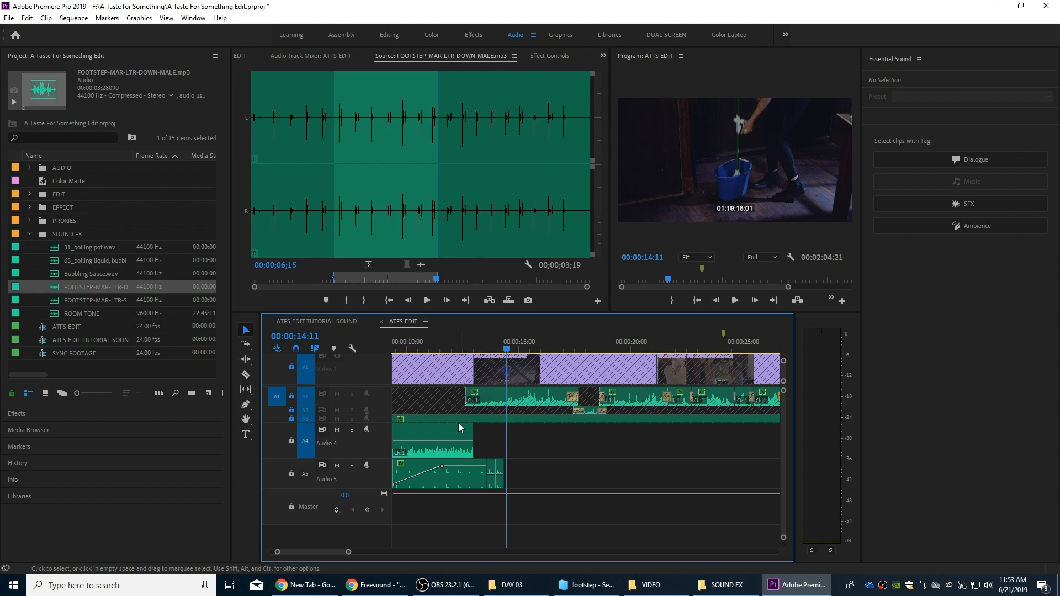
pyautogui.press('-')
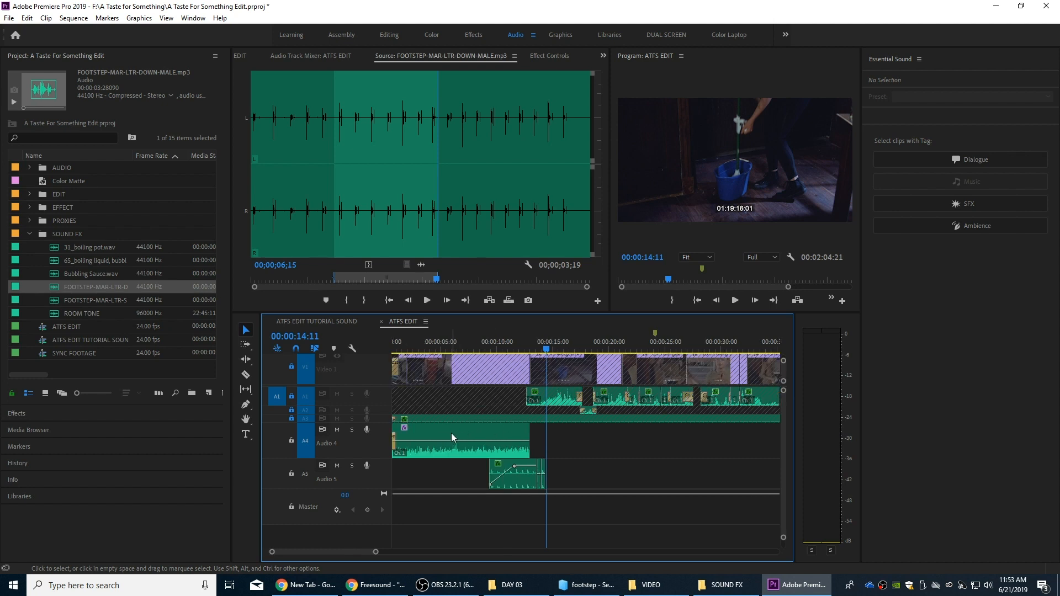
pyautogui.moveTo(452, 433)
pyautogui.mouseDown()
pyautogui.moveTo(612, 435)
pyautogui.moveTo(547, 429)
pyautogui.mouseUp()
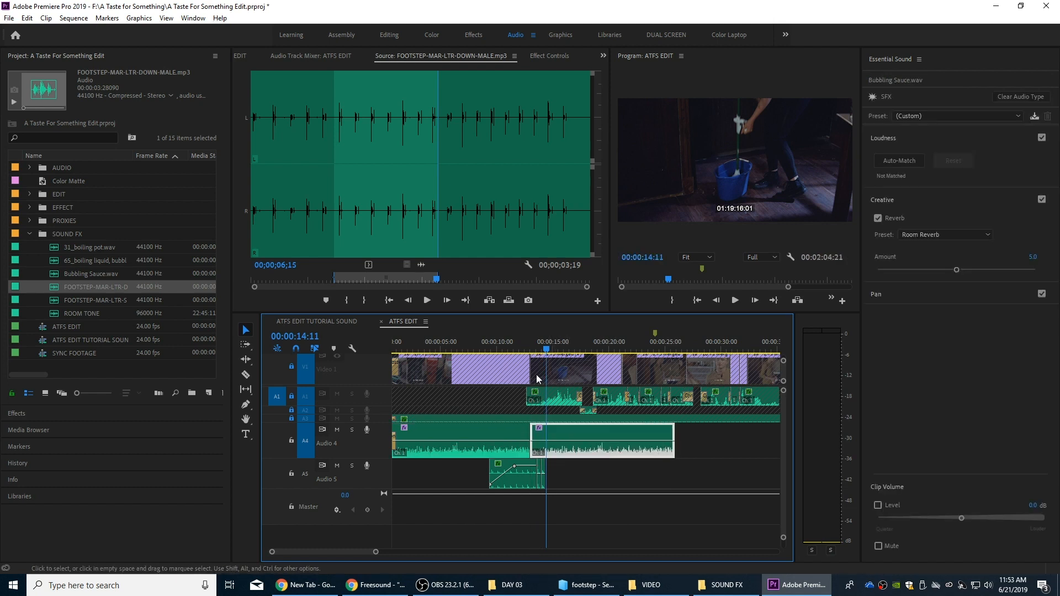
# - Lower the audio gain of the bubbling copy on Audio 4 and play the mix through the mopping shots to 00:00:20:11
pyautogui.press('g')
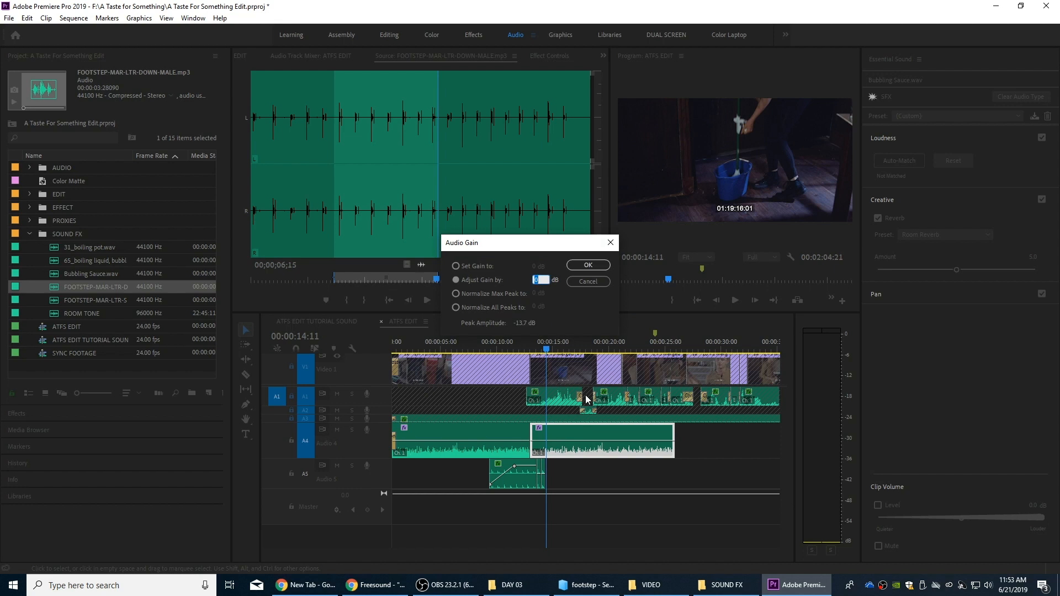
pyautogui.press('Return')
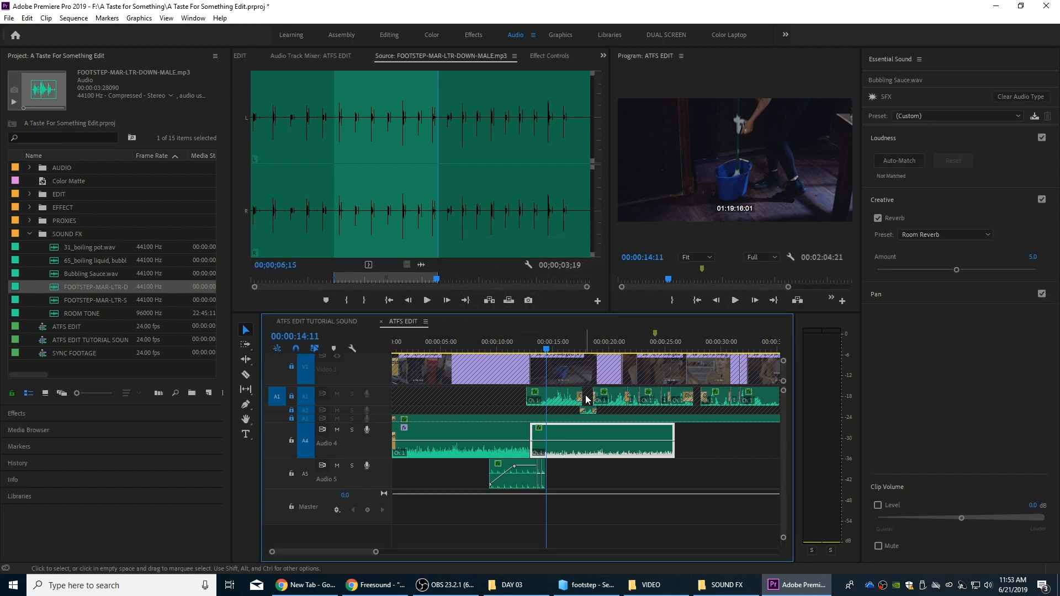
pyautogui.moveTo(507, 337); pyautogui.dragTo(517, 345)
pyautogui.press('space')
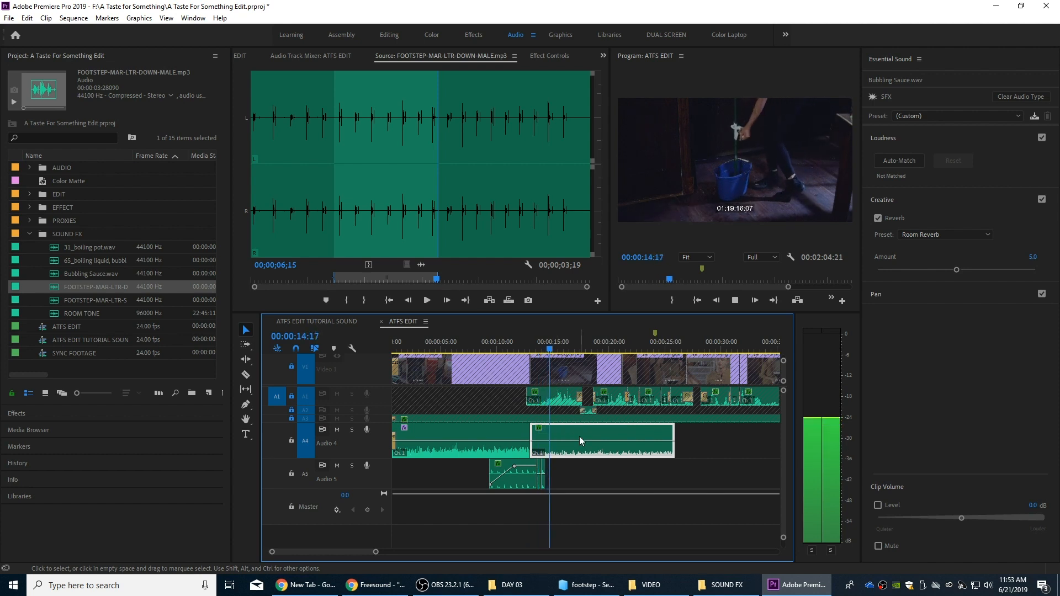
pyautogui.press('space')
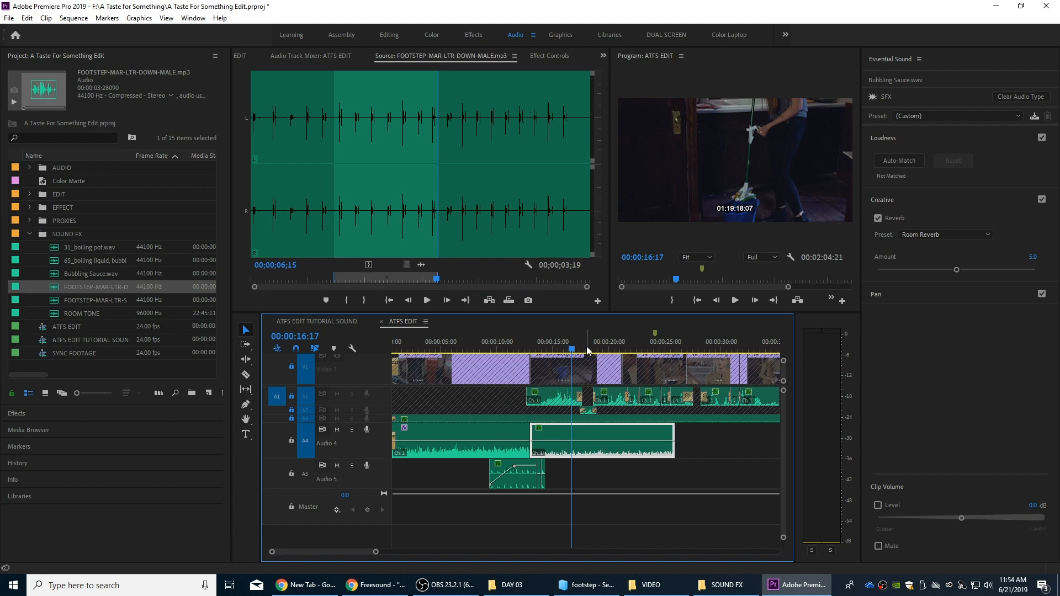
pyautogui.press('space')
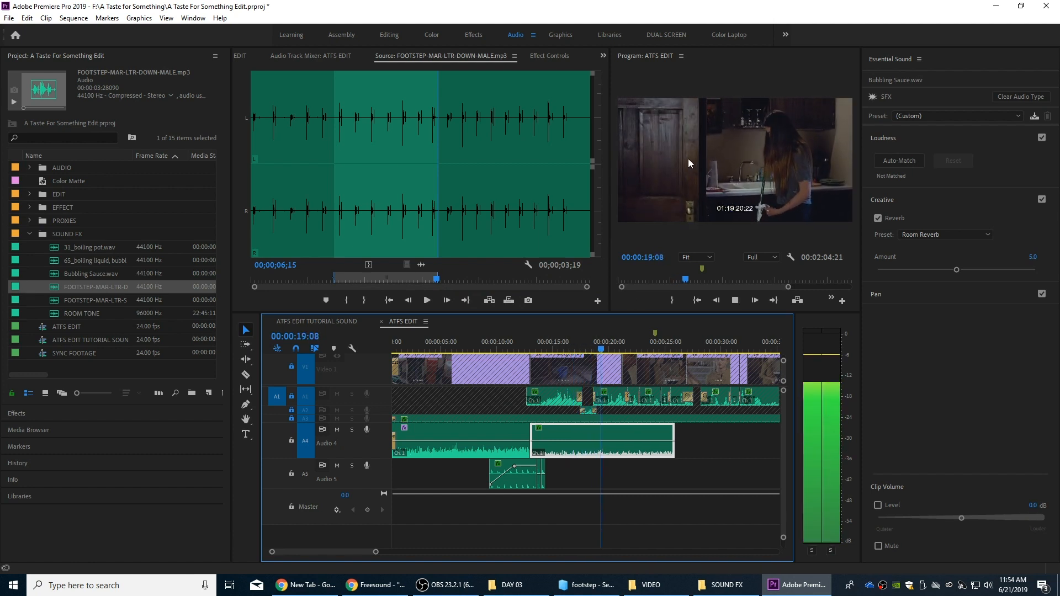
pyautogui.press('space')
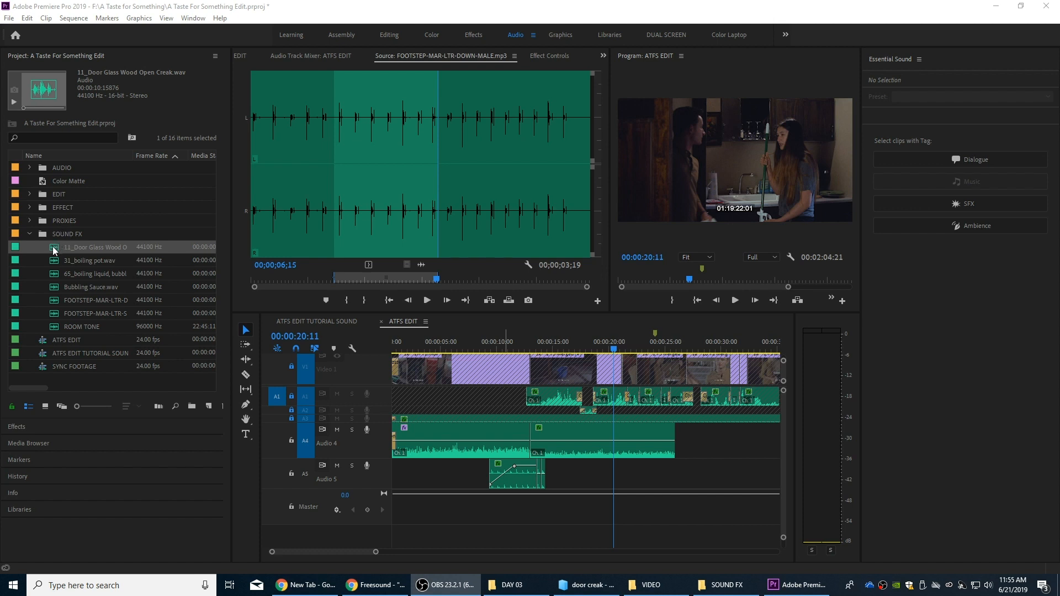
# - Open 11_Door Glass Wood Open Creak.wav as the source clip and listen to its different sections
pyautogui.doubleClick(54, 248)
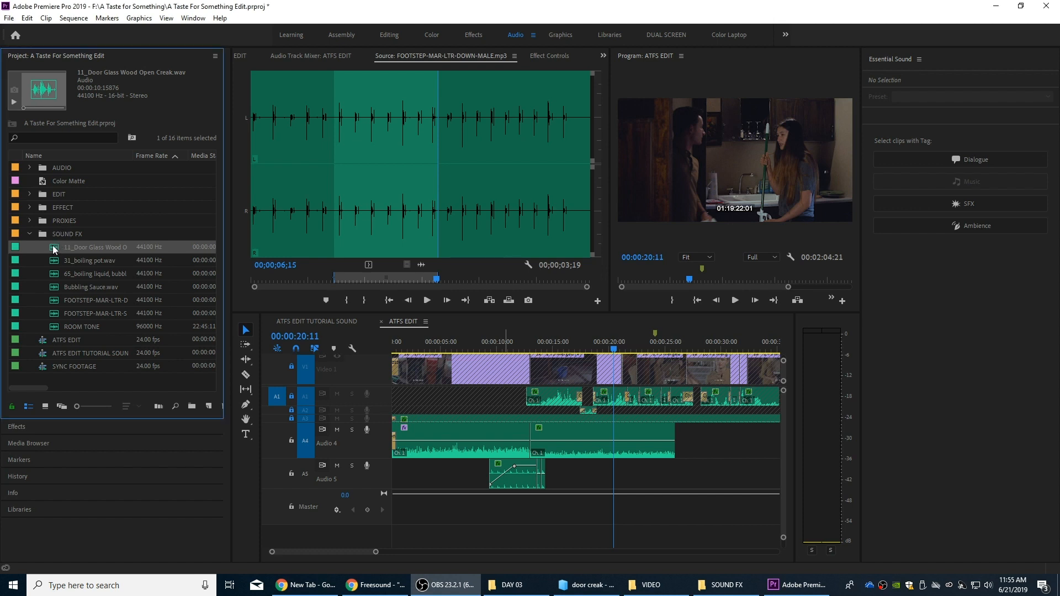
pyautogui.press('space')
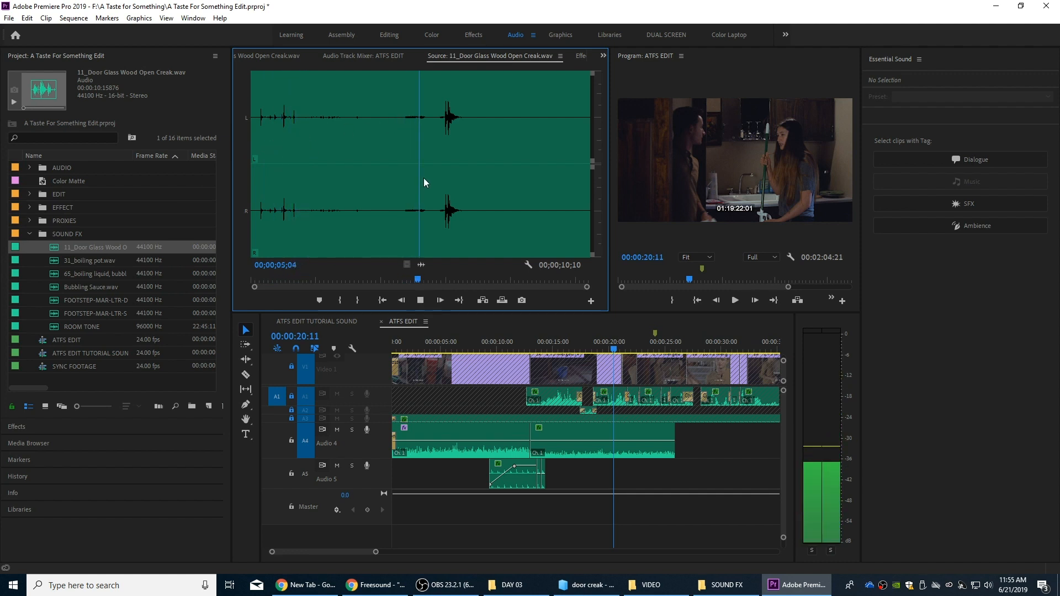
pyautogui.press('space')
pyautogui.click(309, 118)
pyautogui.press('space')
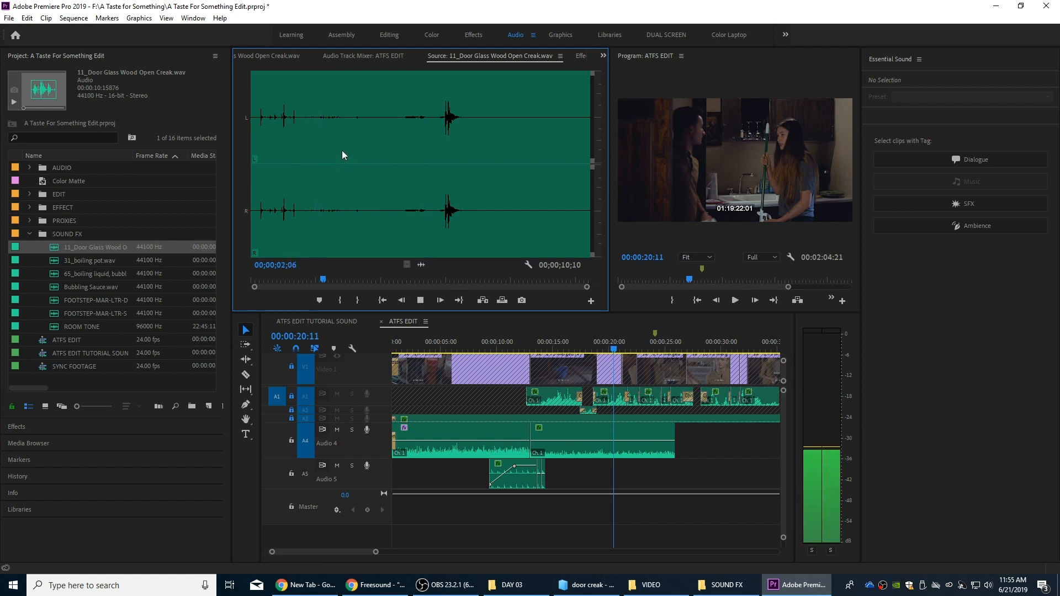
pyautogui.click(437, 123)
pyautogui.press('space')
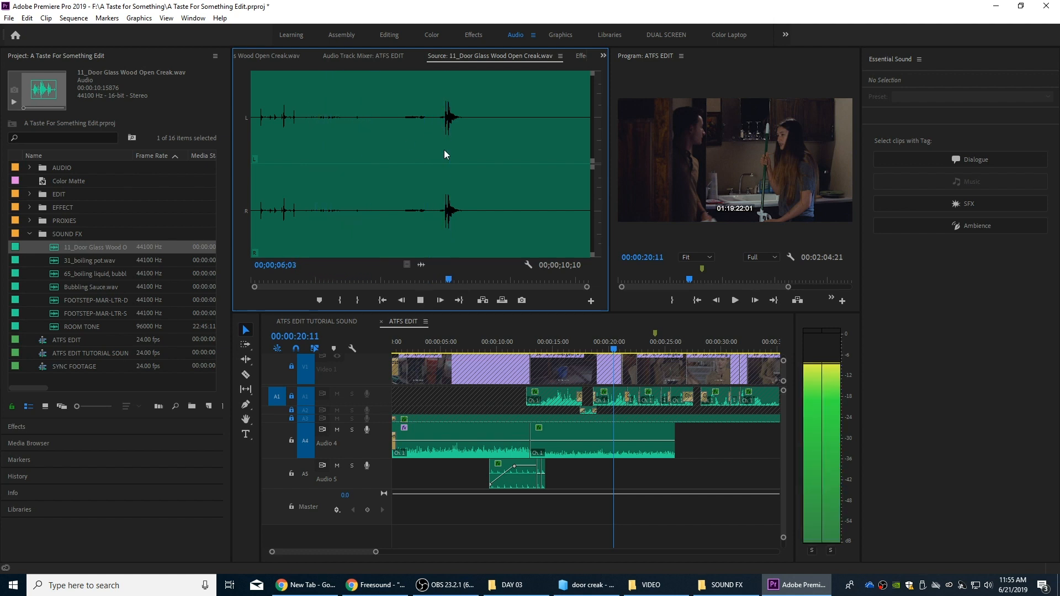
pyautogui.press('space')
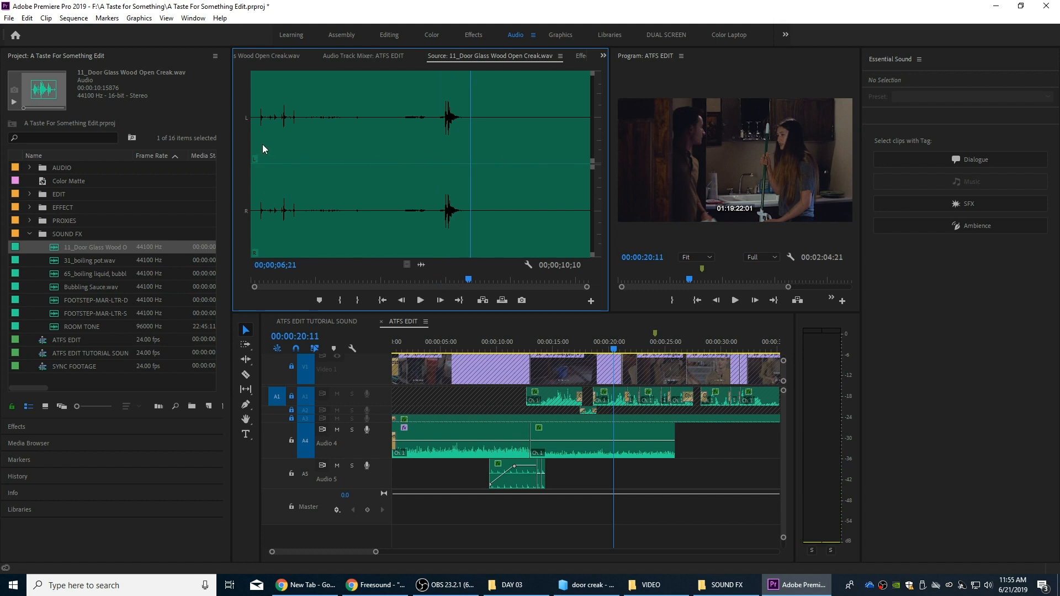
# - Play the door creak source from its beginning and mark an Out point at 00;00;03;19
pyautogui.click(255, 117)
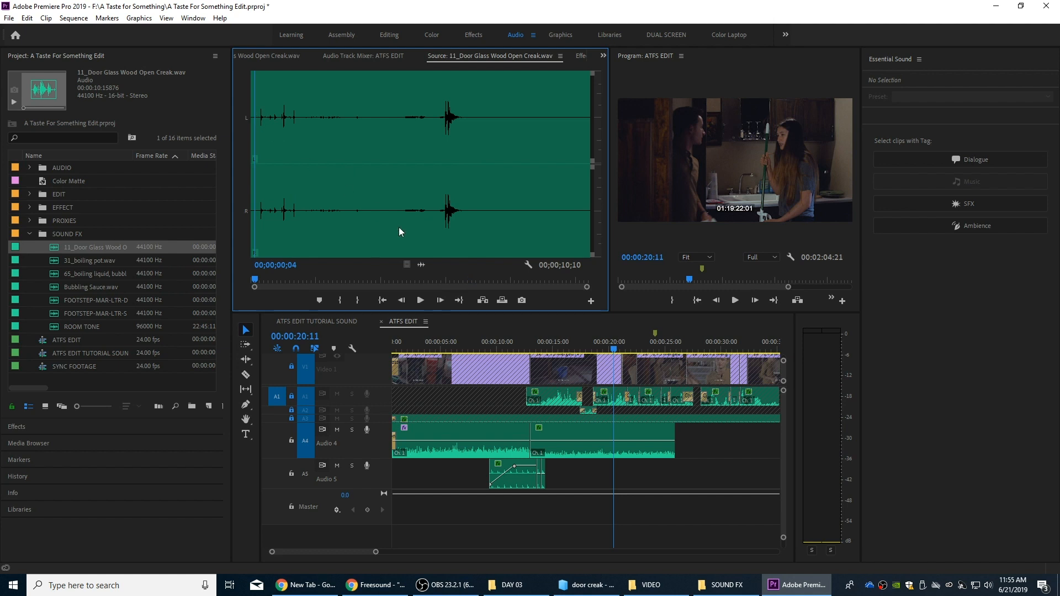
pyautogui.press('space')
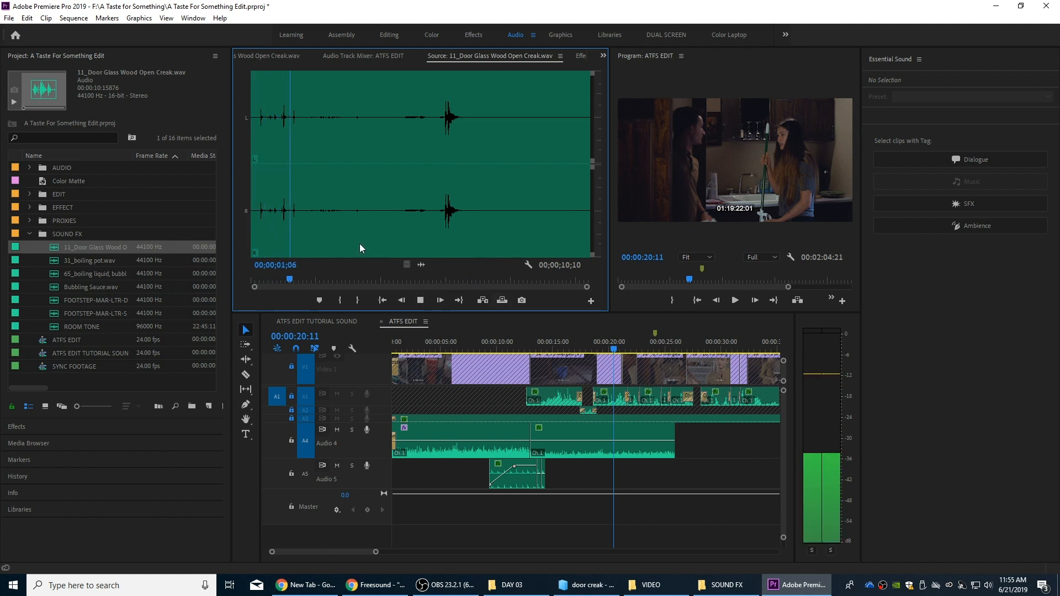
pyautogui.press('space')
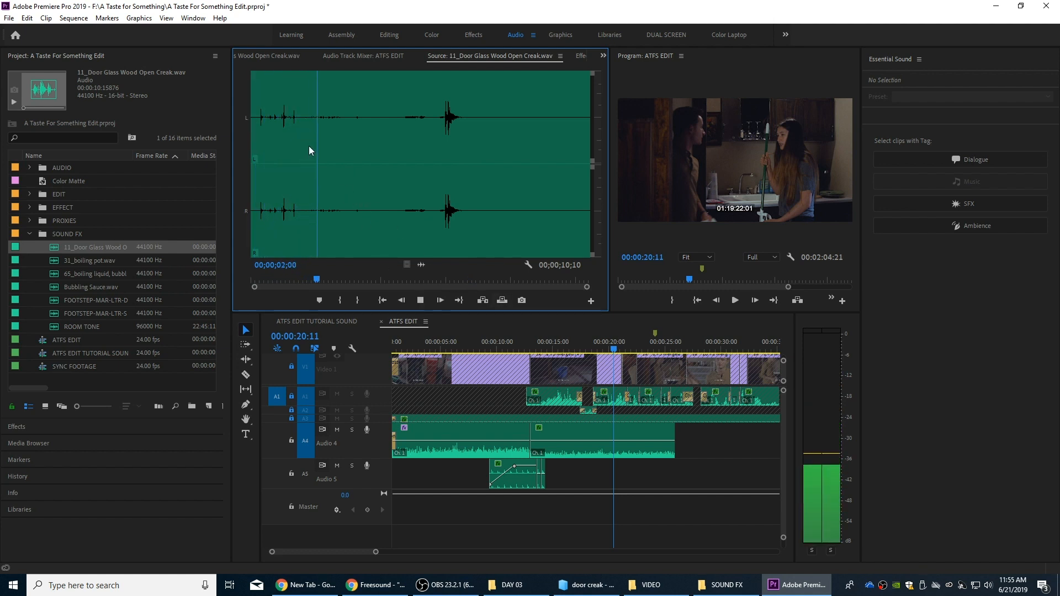
pyautogui.press('space')
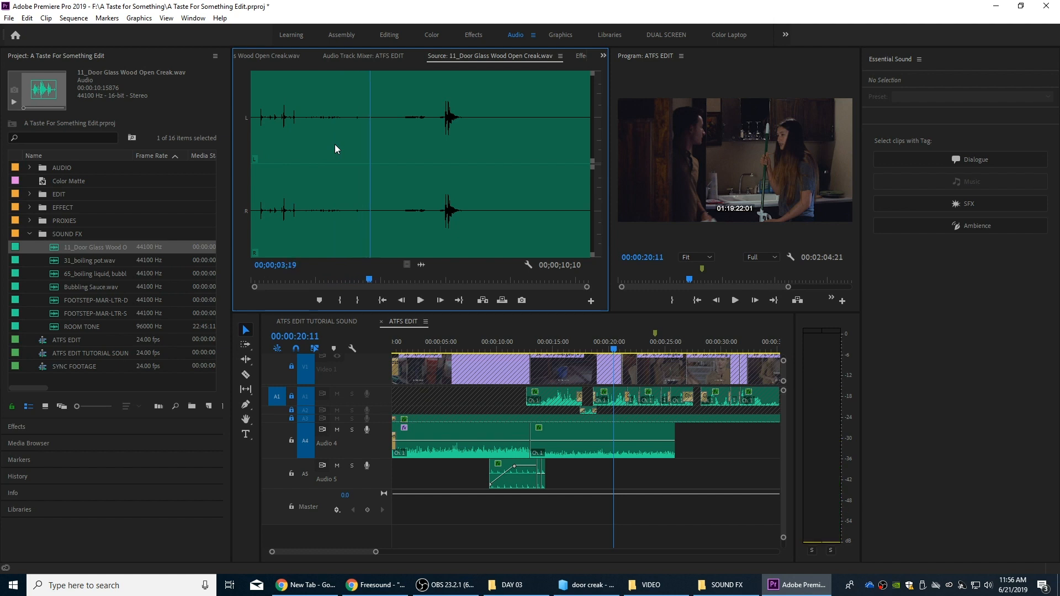
pyautogui.press('o')
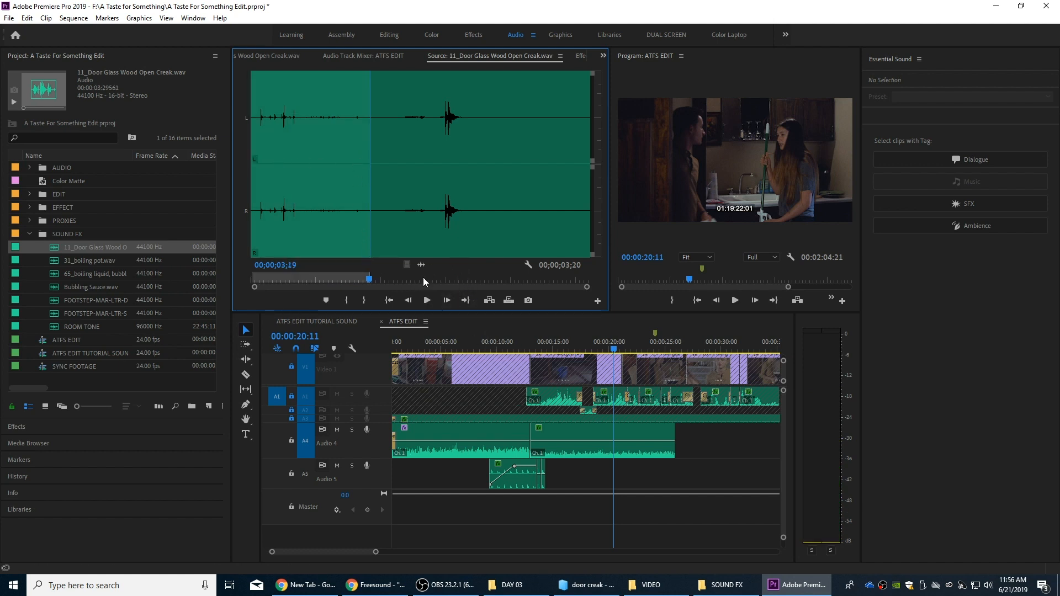
# - Place the marked door creak section on Audio 5 at about 00:00:16:20, after the footsteps, and review that spot
pyautogui.moveTo(439, 289); pyautogui.dragTo(568, 473)
pyautogui.moveTo(563, 343); pyautogui.dragTo(619, 343)
pyautogui.press('=')
pyautogui.press('=')
pyautogui.press('space')
pyautogui.press('-')
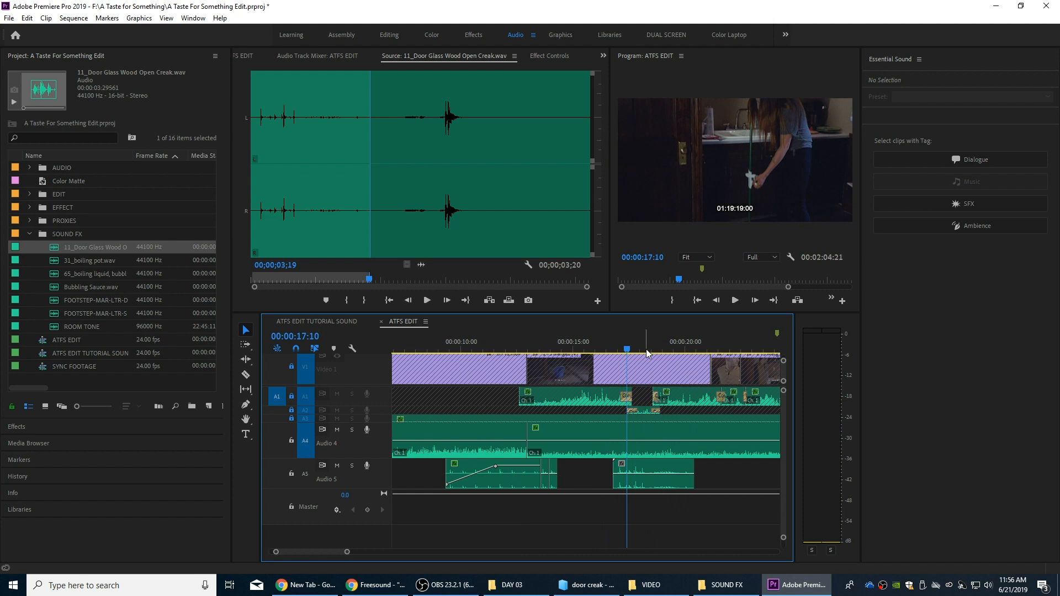
# - Move the door creak clip on Audio 5 to start at about 00:00:18:12 and play it against the door opening
pyautogui.moveTo(630, 339); pyautogui.dragTo(660, 347)
pyautogui.moveTo(655, 465); pyautogui.dragTo(693, 468)
pyautogui.click(638, 343)
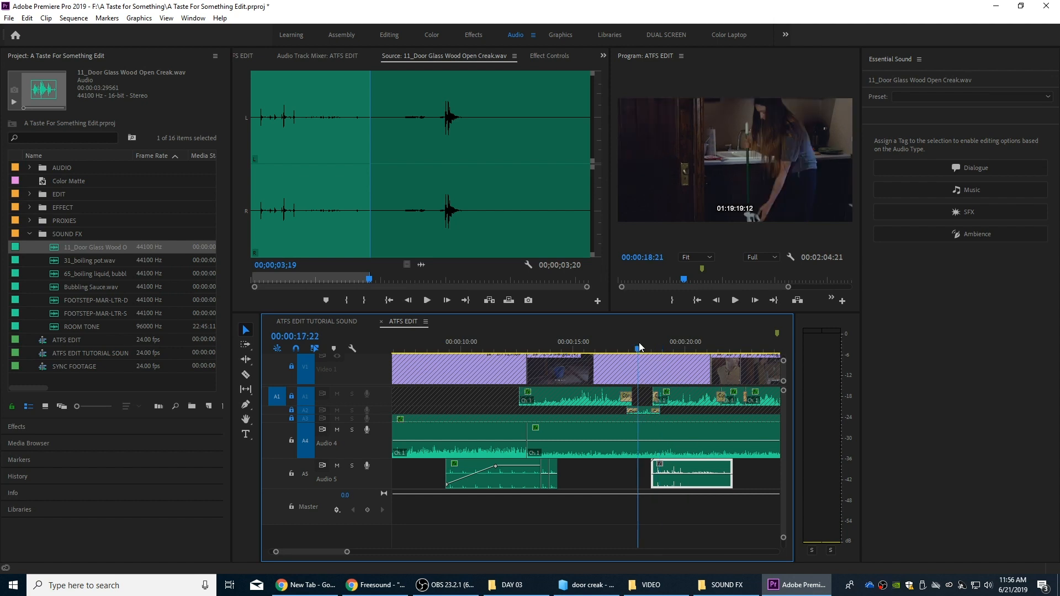
pyautogui.press('space')
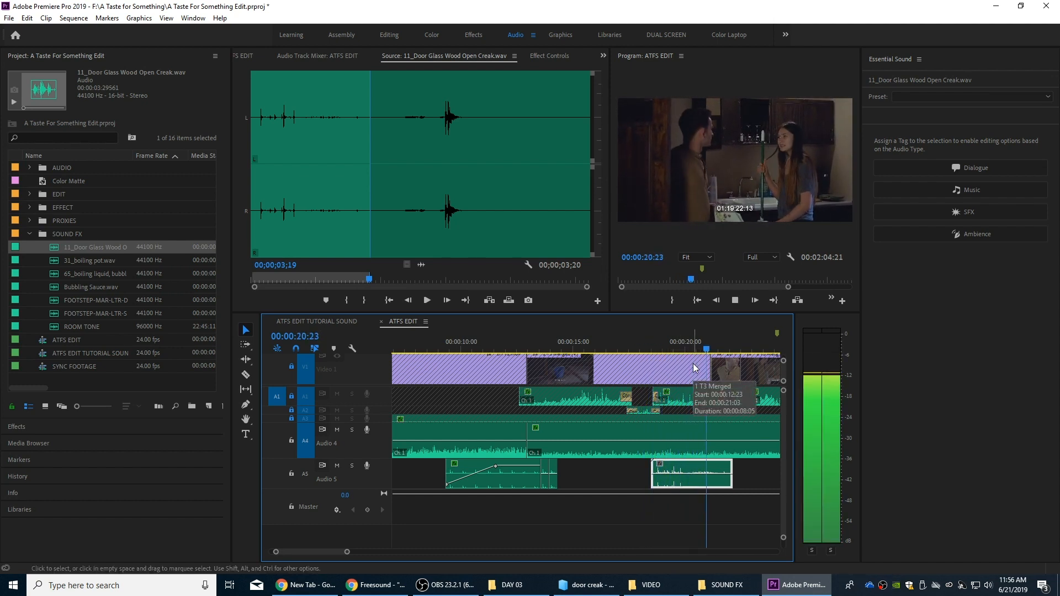
pyautogui.press('space')
pyautogui.press('=')
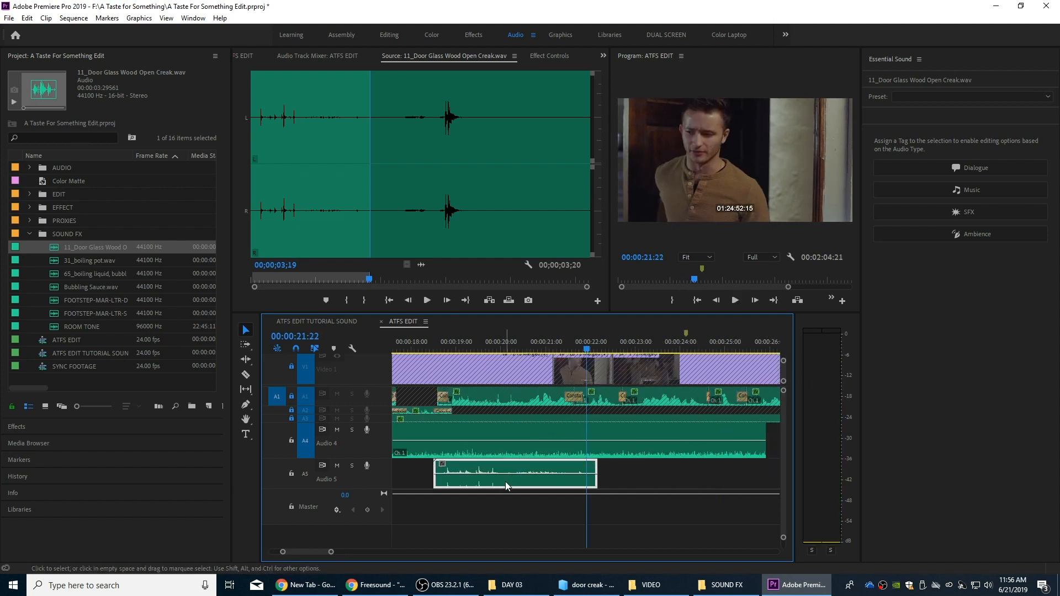
# - Play the door creak from 00:00:18:12 and shift the clip earlier to start at about 00:00:18:03
pyautogui.moveTo(515, 348); pyautogui.dragTo(437, 350)
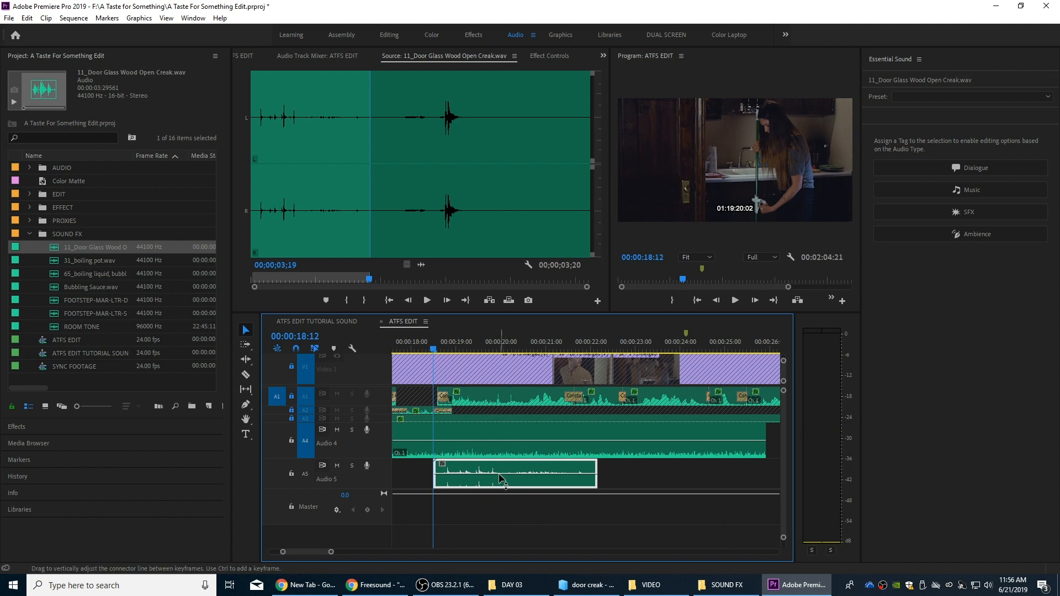
pyautogui.press('space')
pyautogui.press('space')
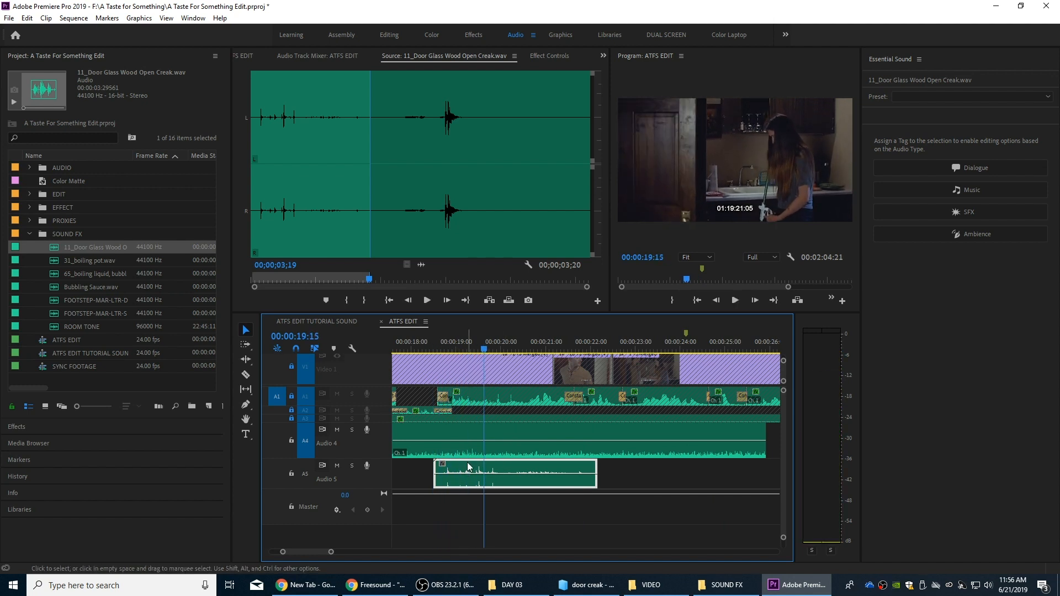
pyautogui.moveTo(465, 461); pyautogui.dragTo(440, 459)
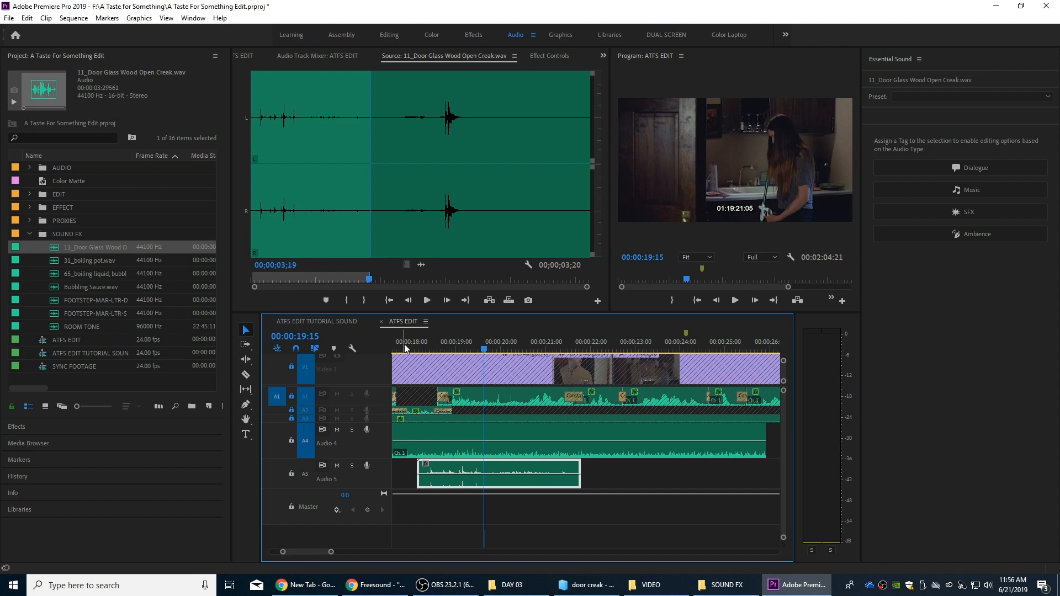
# - Solo Audio 5 and play the door creak clip by itself against the picture
pyautogui.click(352, 466)
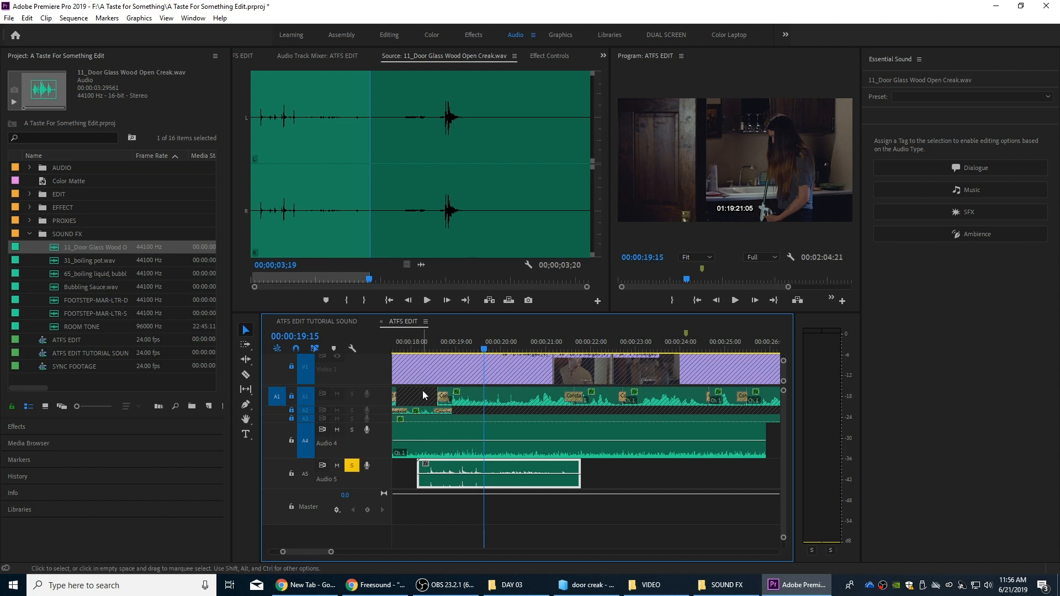
pyautogui.click(413, 344)
pyautogui.press('space')
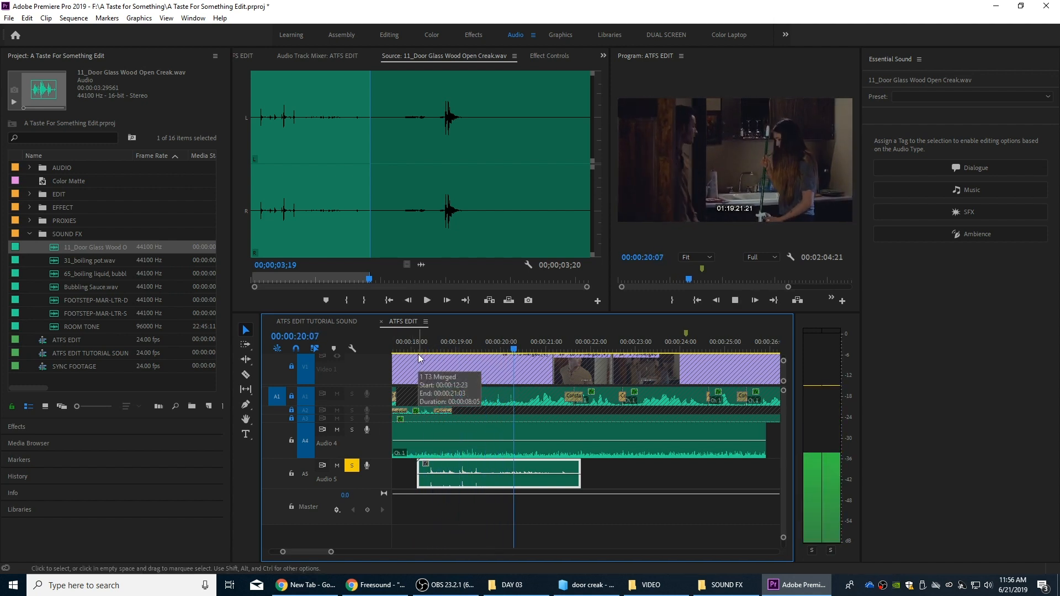
pyautogui.press('space')
# - Split the door creak at about 00:00:19:20, move its second part earlier to about 00:00:19:12, and play the result
pyautogui.press('c')
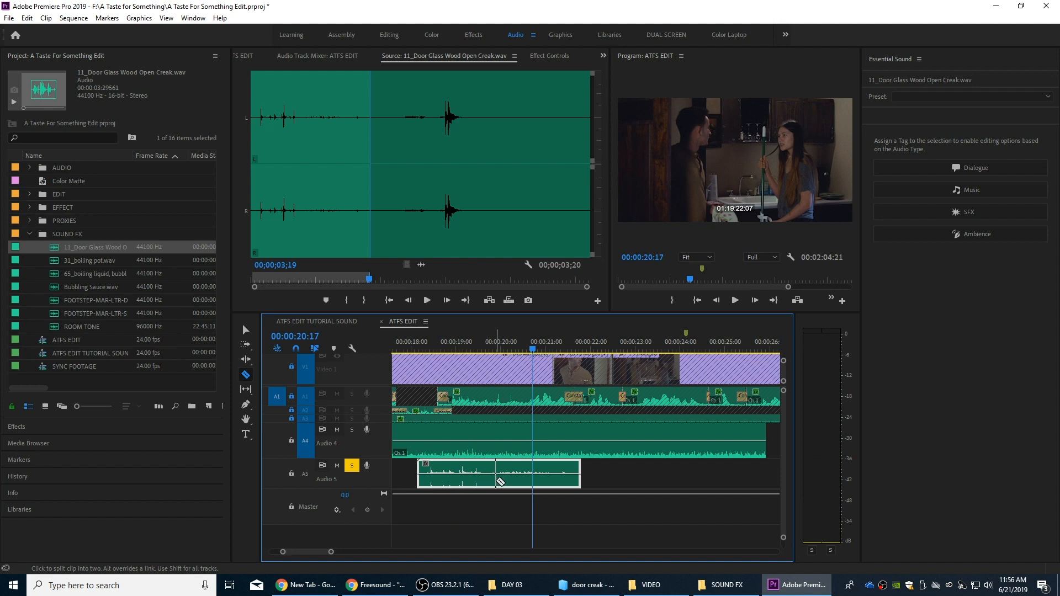
pyautogui.click(493, 482)
pyautogui.press('v')
pyautogui.moveTo(519, 468); pyautogui.dragTo(505, 467)
pyautogui.click(457, 342)
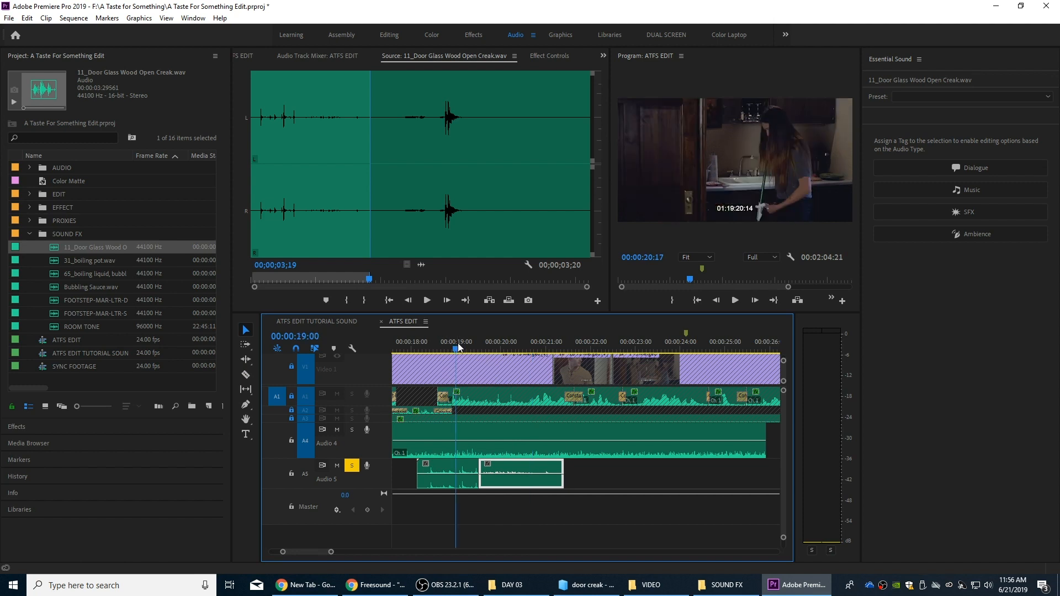
pyautogui.press('space')
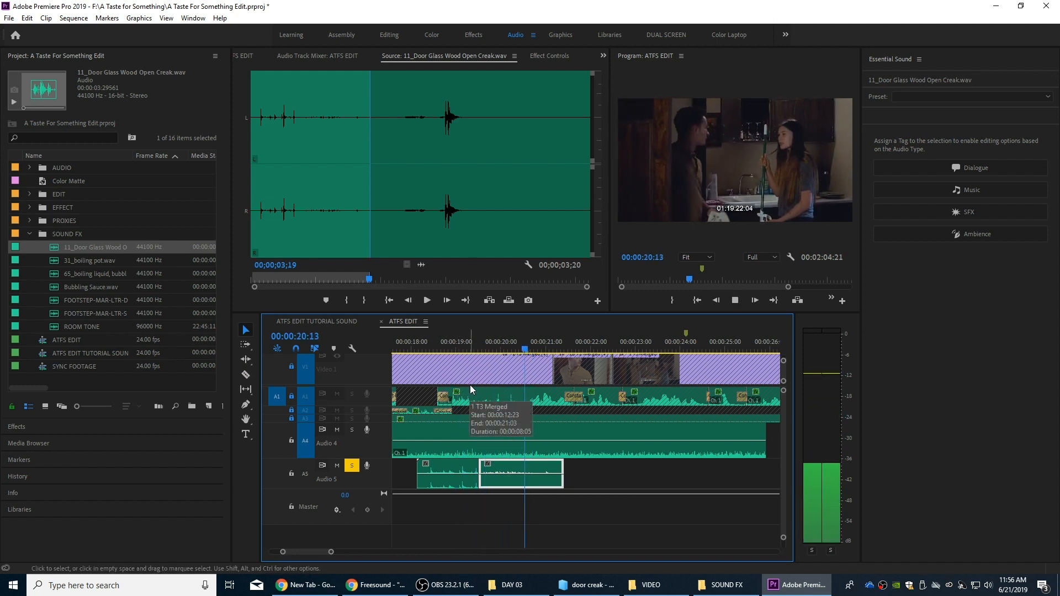
pyautogui.press('space')
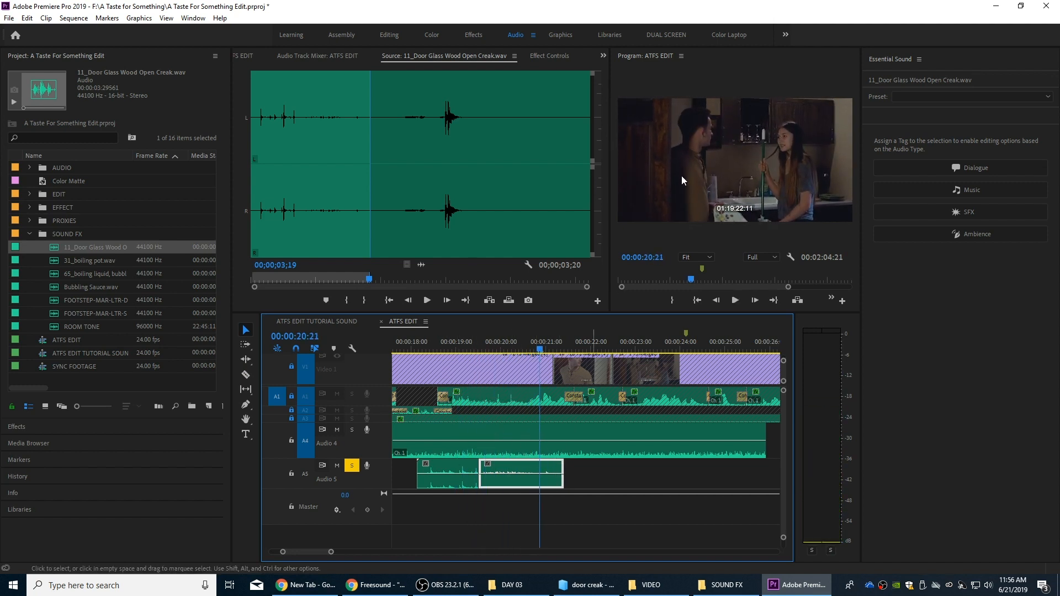
# - Nudge both door creak pieces on Audio 5 five frames earlier together and play them to check the sync
pyautogui.click(425, 341)
pyautogui.press('space')
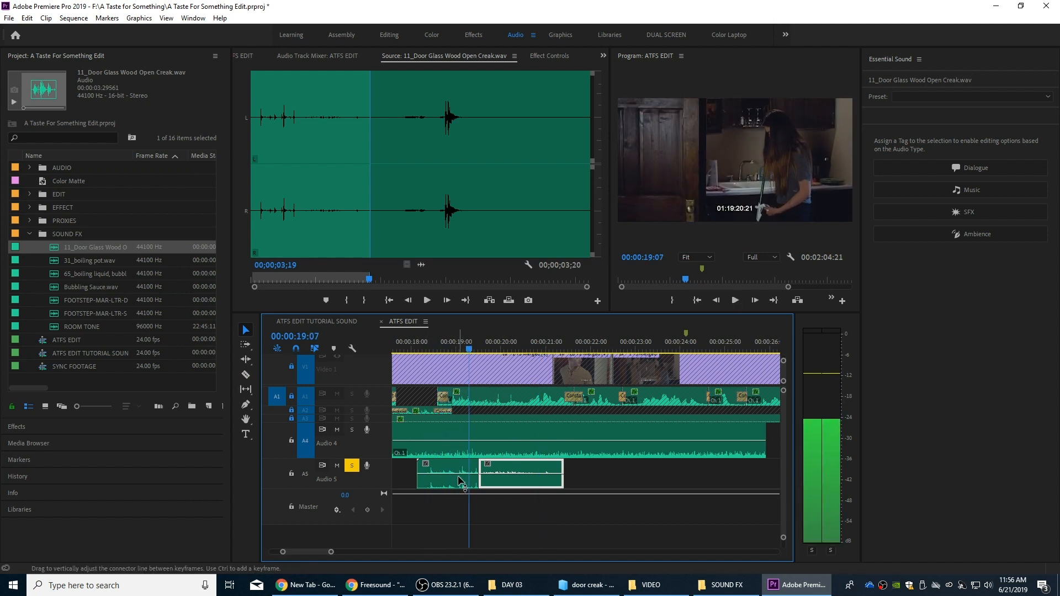
pyautogui.press('space')
pyautogui.click(456, 468)
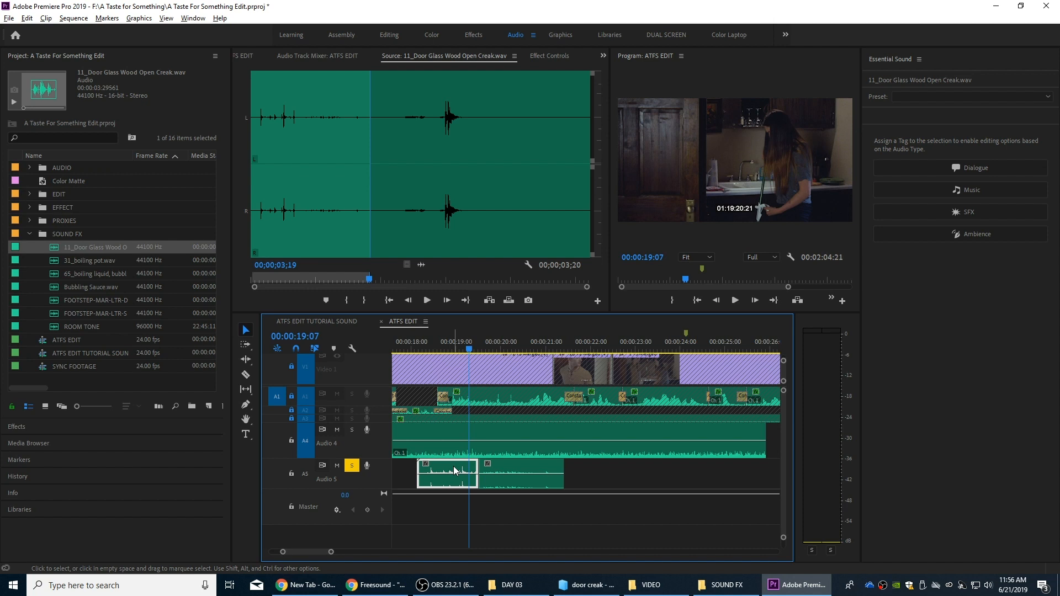
pyautogui.keyDown('shift'); pyautogui.click(494, 466); pyautogui.keyUp('shift')
pyautogui.hotkey('alt', 'Left')
pyautogui.hotkey('alt', 'Left')
pyautogui.hotkey('alt', 'Left')
pyautogui.hotkey('alt', 'Left')
pyautogui.hotkey('alt', 'Left')
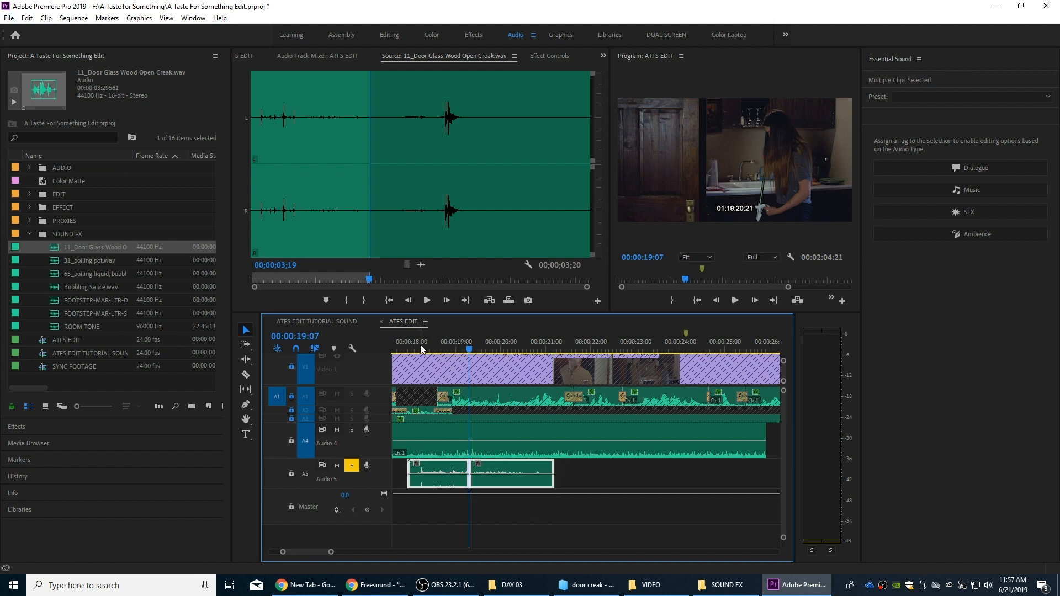
pyautogui.press('space')
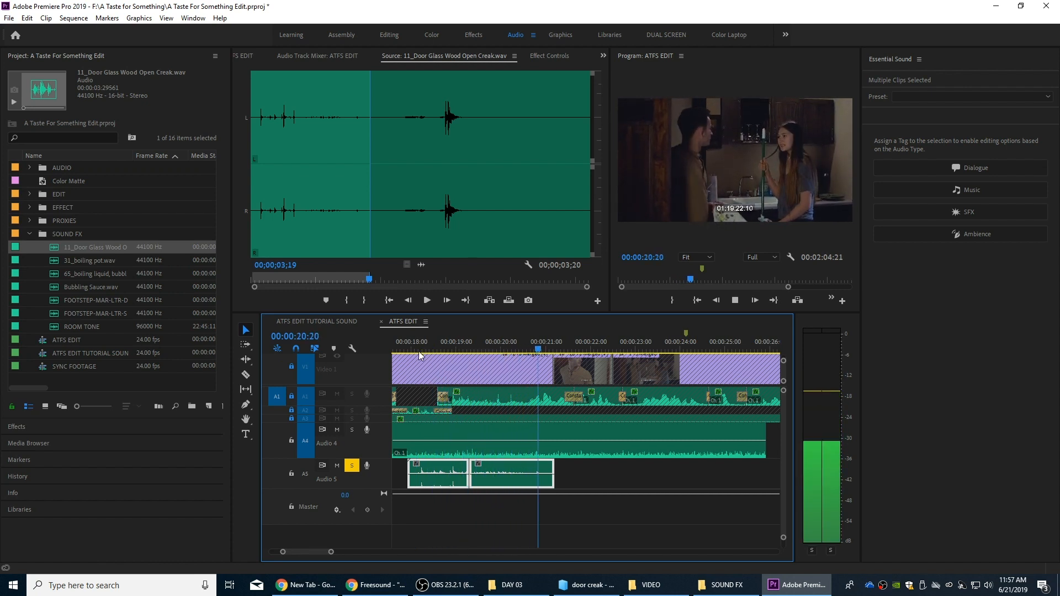
pyautogui.press('space')
# - Turn off solo on Audio 5 and tag both door creak pieces as SFX
pyautogui.click(350, 467)
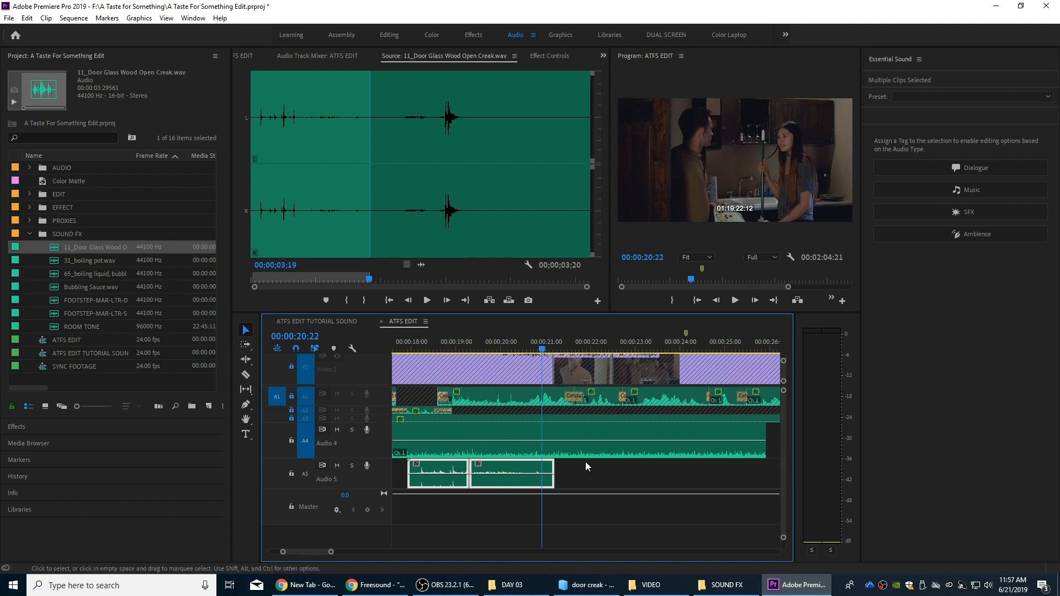
pyautogui.click(930, 211)
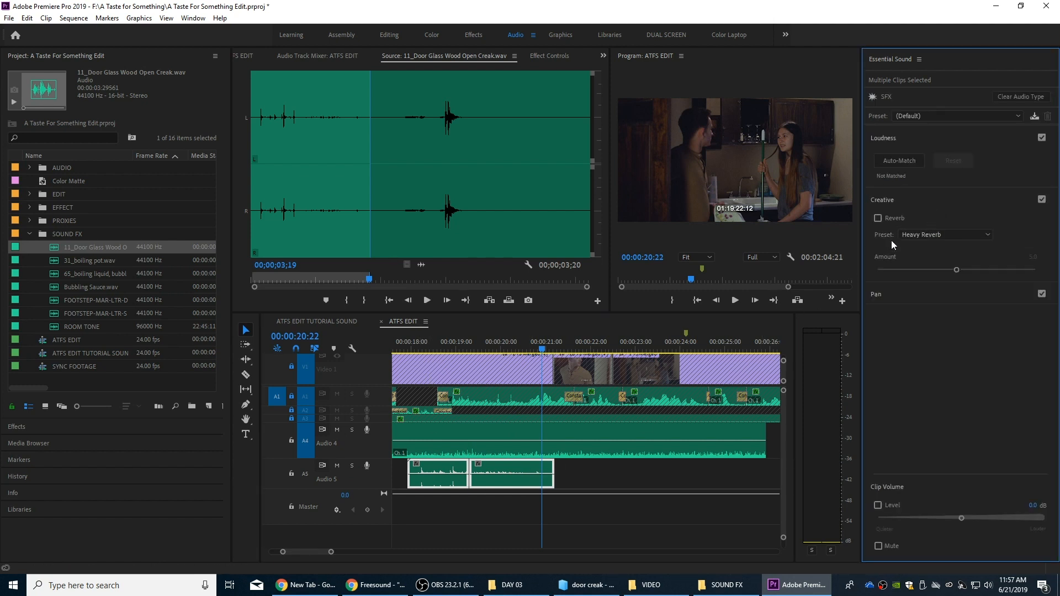
# - Try auto-matching the loudness of both door creak pieces, play them in the mix, and undo the match
pyautogui.click(906, 162)
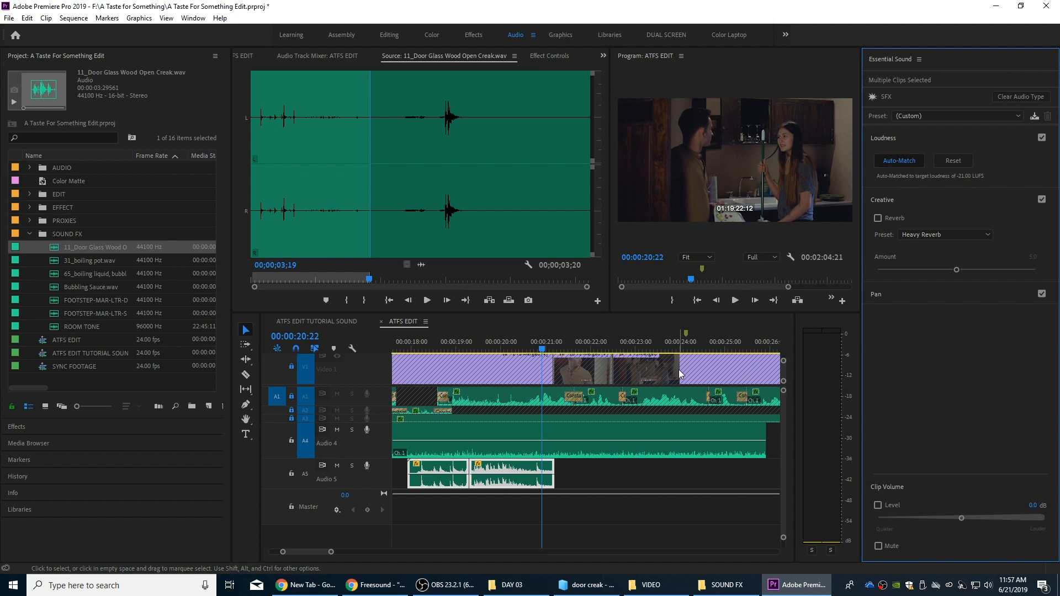
pyautogui.click(417, 339)
pyautogui.press('space')
pyautogui.press('space')
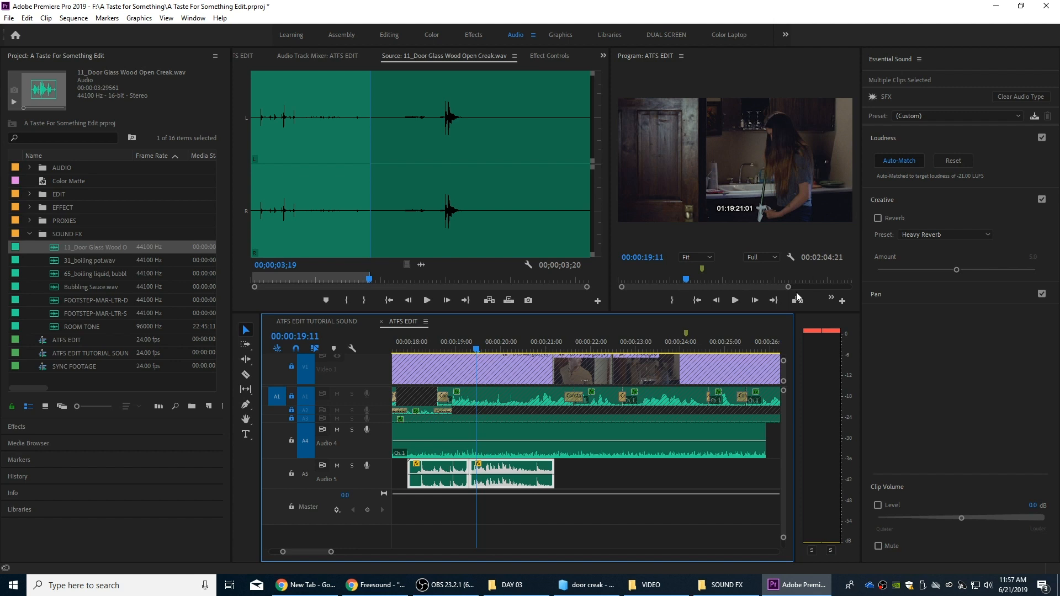
pyautogui.hotkey('ctrl', 'z')
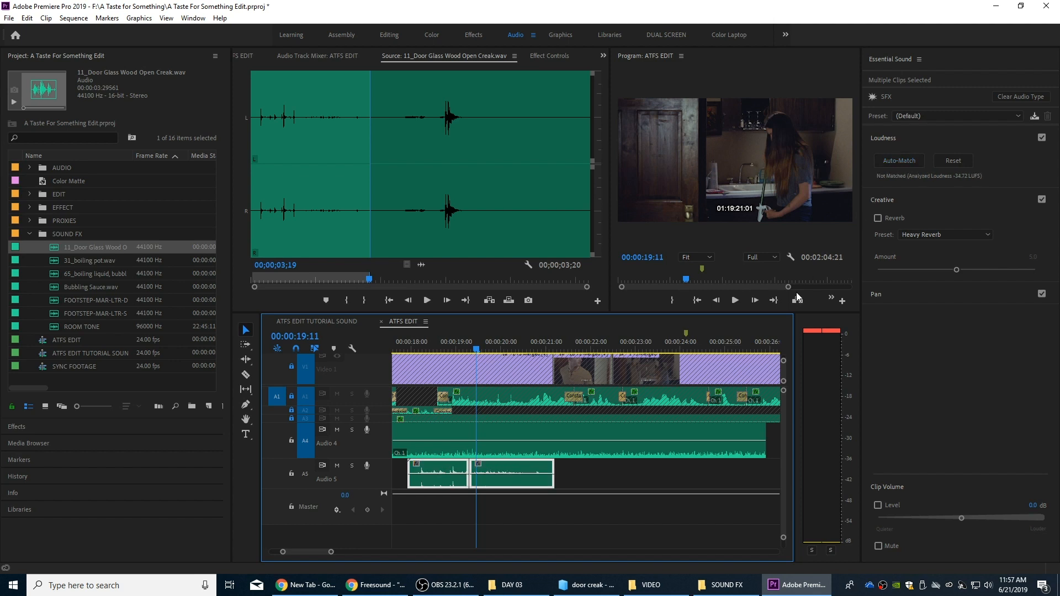
# - Enable reverb on both door creak pieces with the Light Reverb preset
pyautogui.click(878, 219)
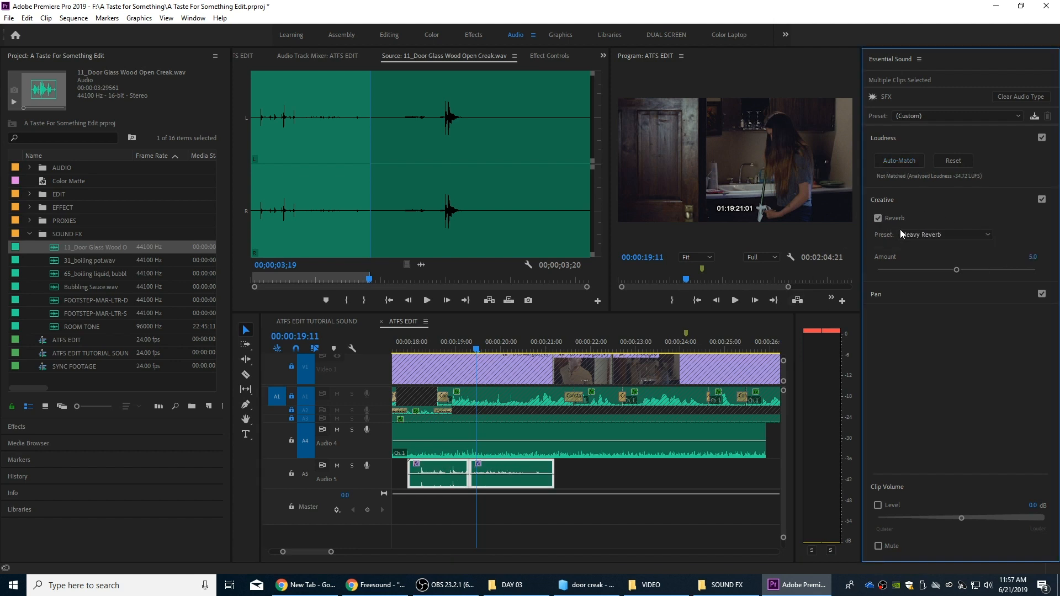
pyautogui.click(921, 261)
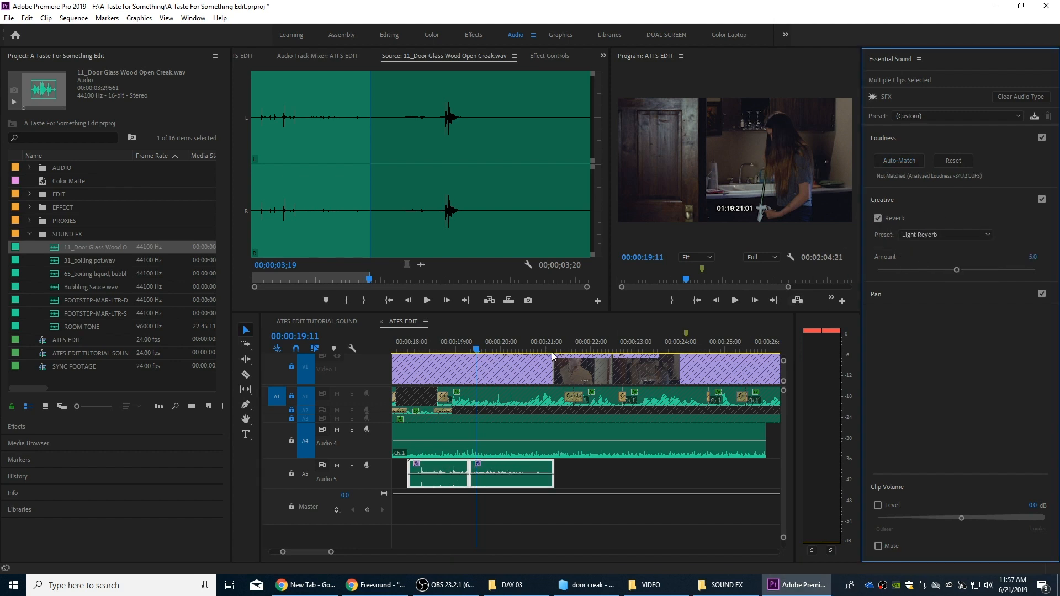
pyautogui.click(483, 468)
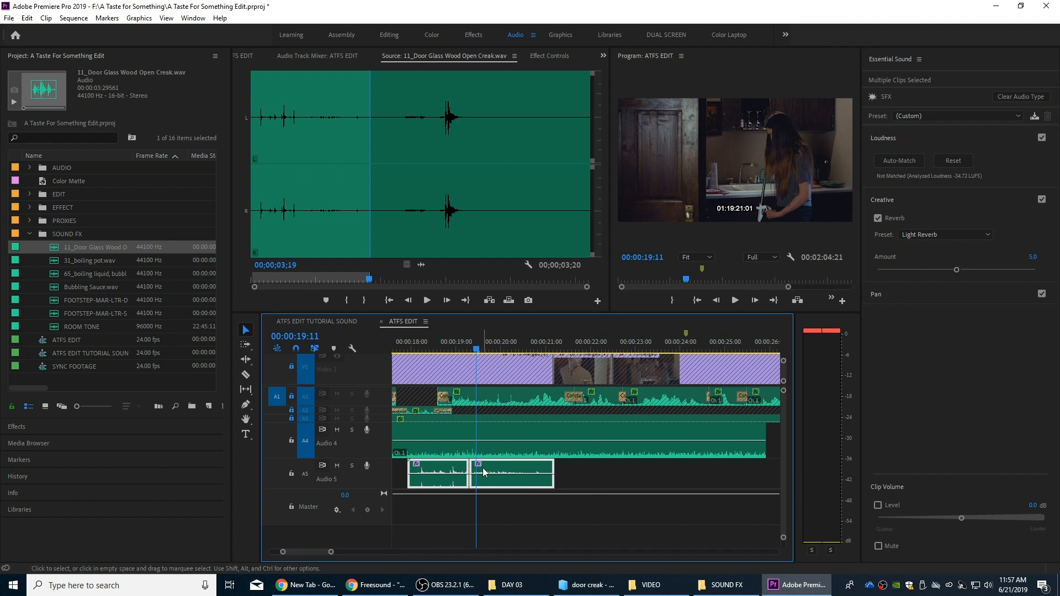
# - Raise the gain of both door creak pieces on Audio 5 by 5 dB and play them in the mix
pyautogui.press('g')
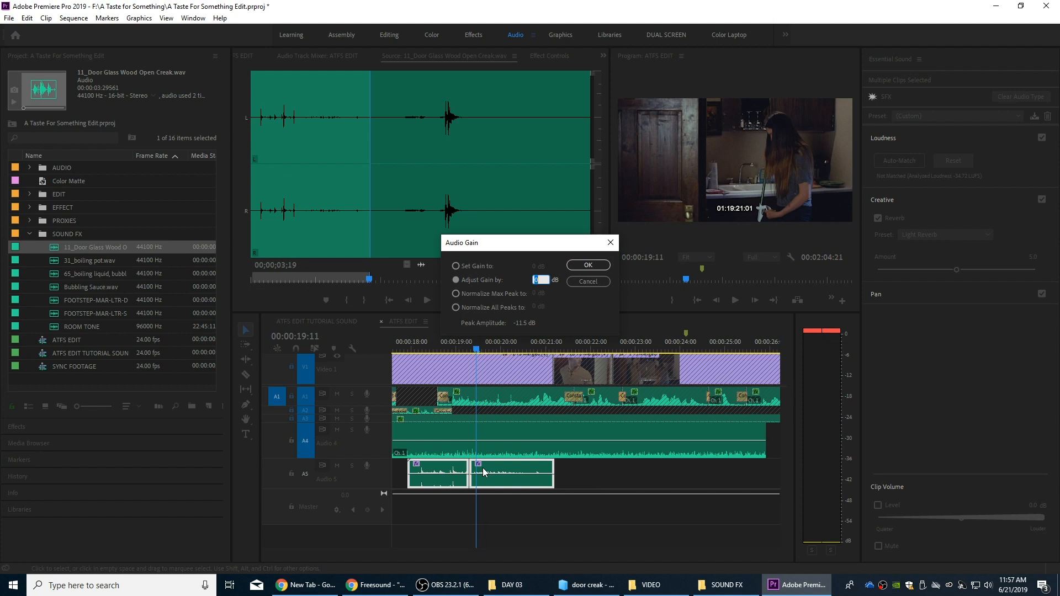
pyautogui.write('5')
pyautogui.press('Return')
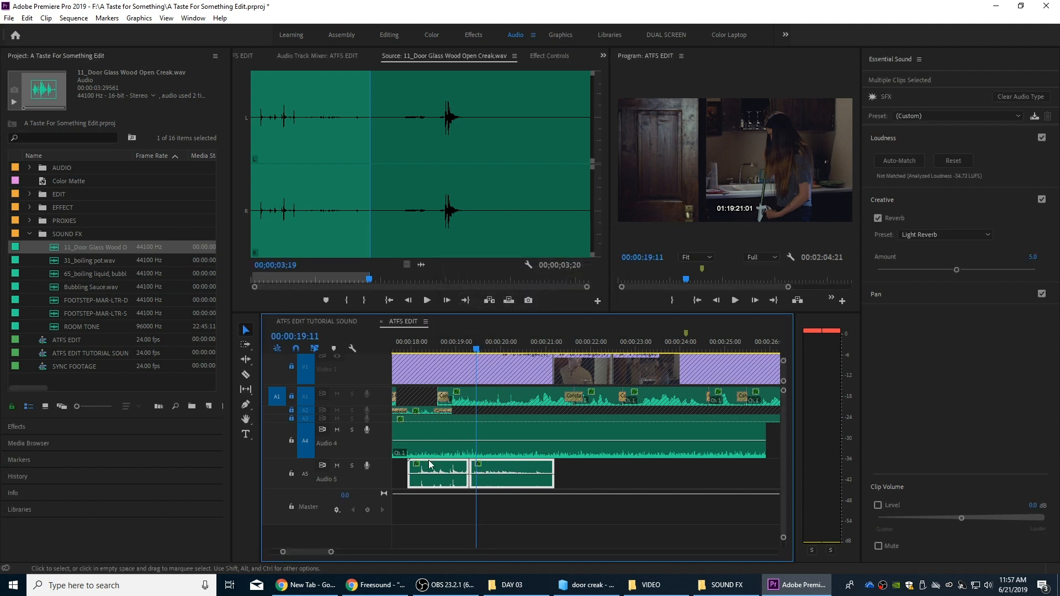
pyautogui.click(411, 349)
pyautogui.press('space')
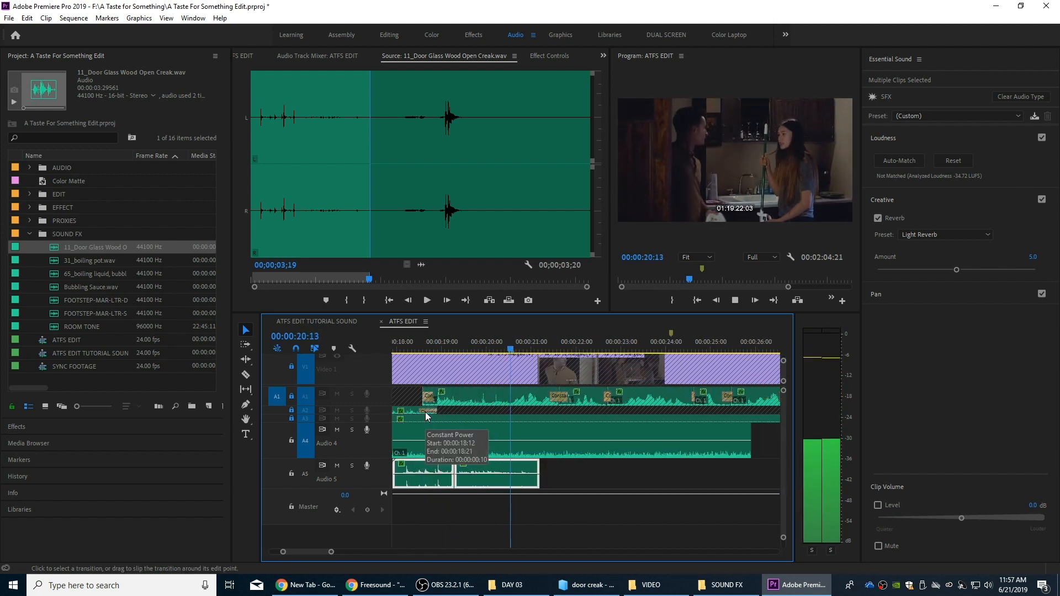
pyautogui.press('space')
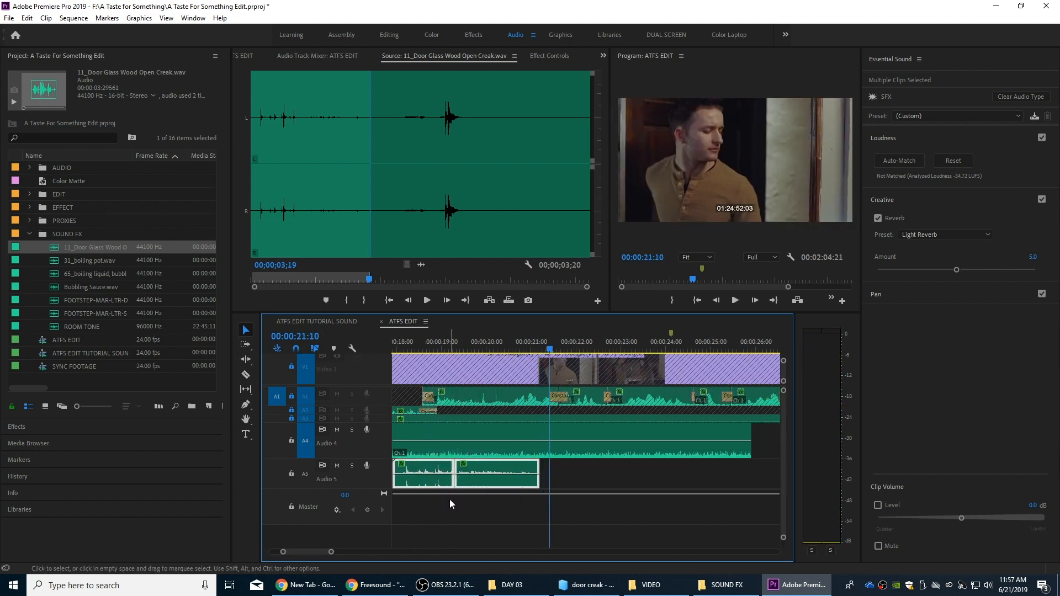
# - Raise the gain of only the second door creak piece by another 5 dB and play both pieces from the preceding edit point
pyautogui.click(553, 478)
pyautogui.click(492, 469)
pyautogui.press('g')
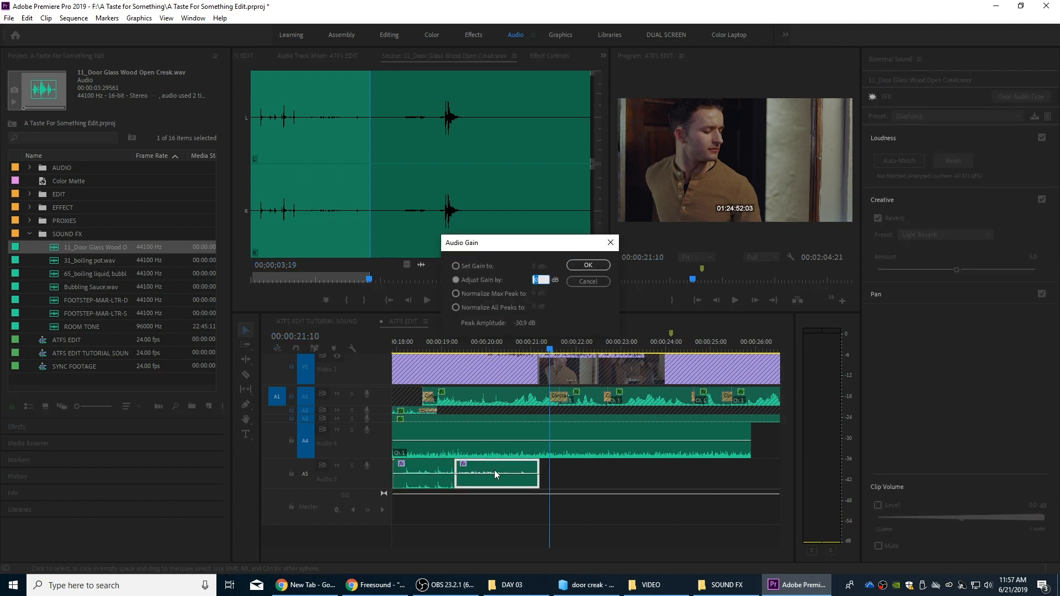
pyautogui.write('5')
pyautogui.press('Return')
pyautogui.click(424, 344)
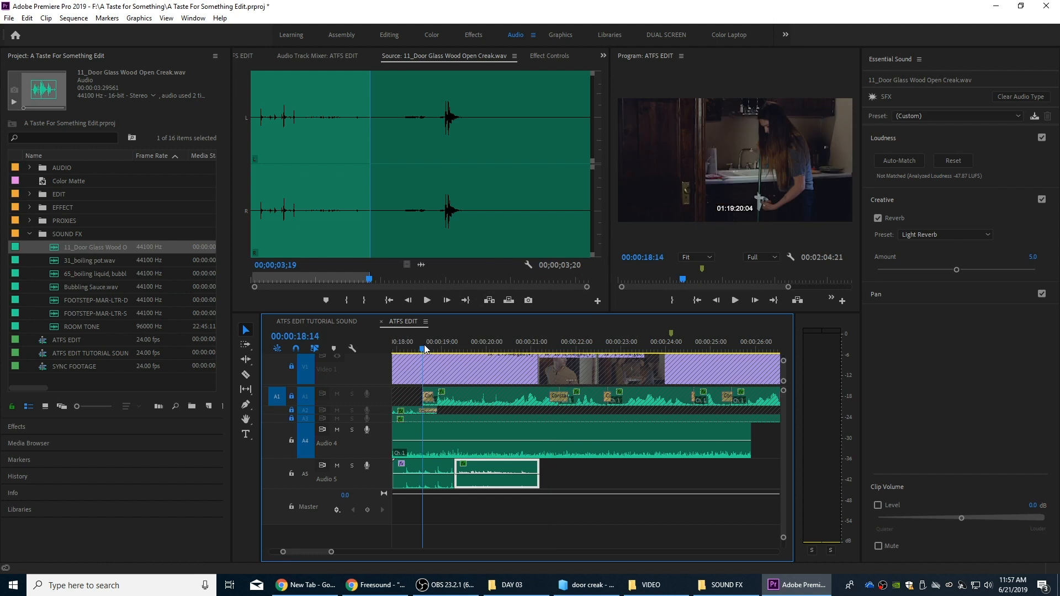
pyautogui.press('Up')
pyautogui.press('space')
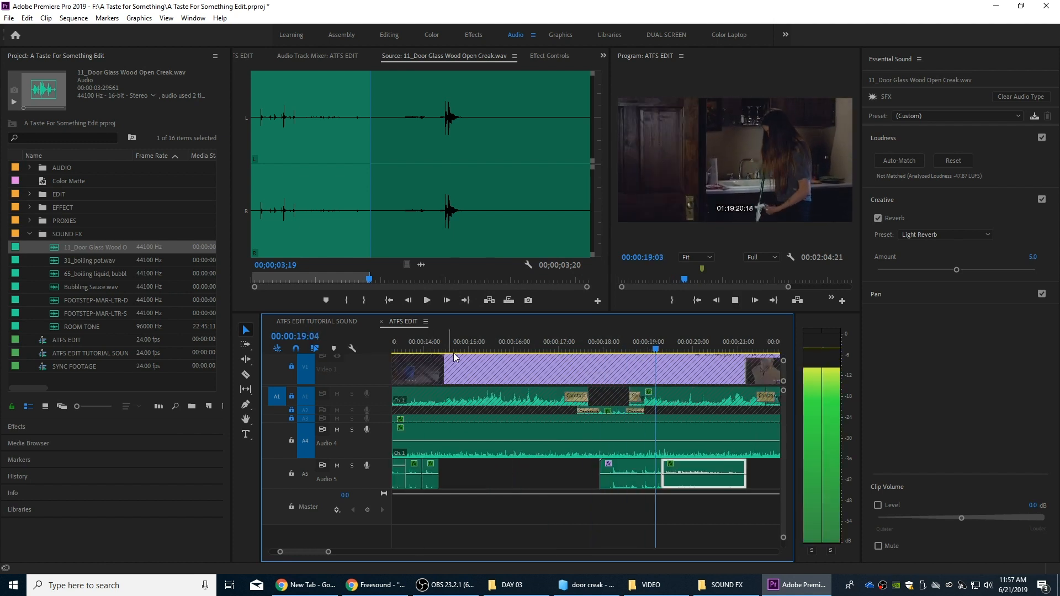
pyautogui.press('space')
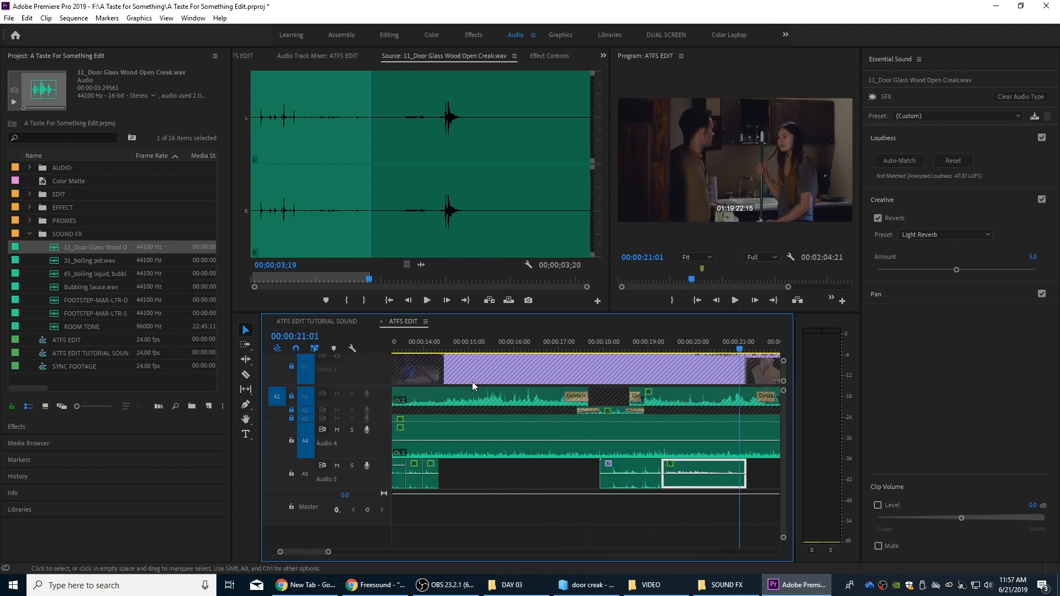
# - Adjust the gain of the second door creak piece once more and play it with the picture
pyautogui.press('g')
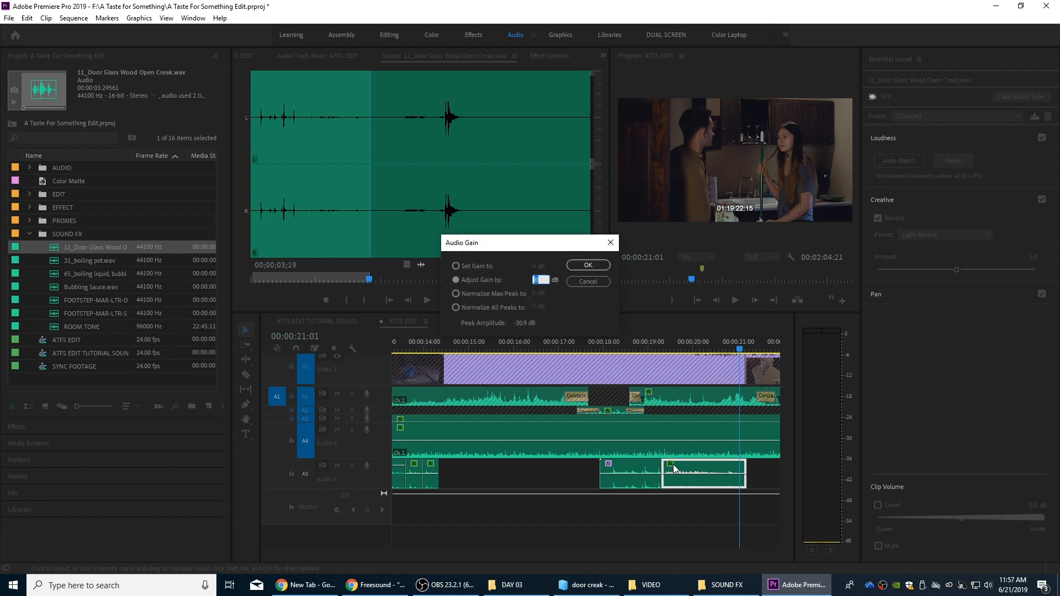
pyautogui.press('Return')
pyautogui.click(647, 345)
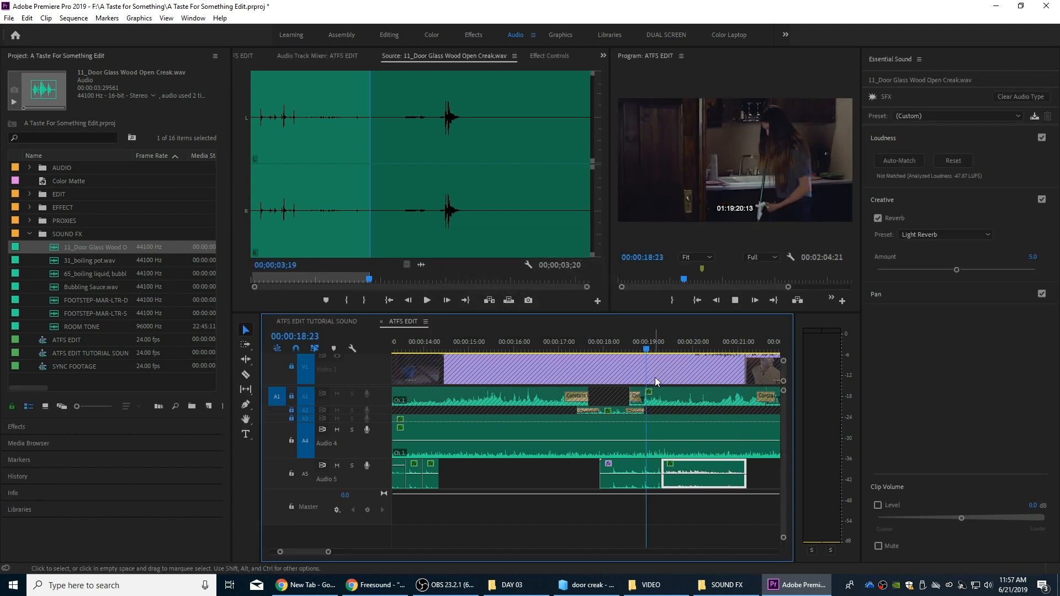
pyautogui.press('space')
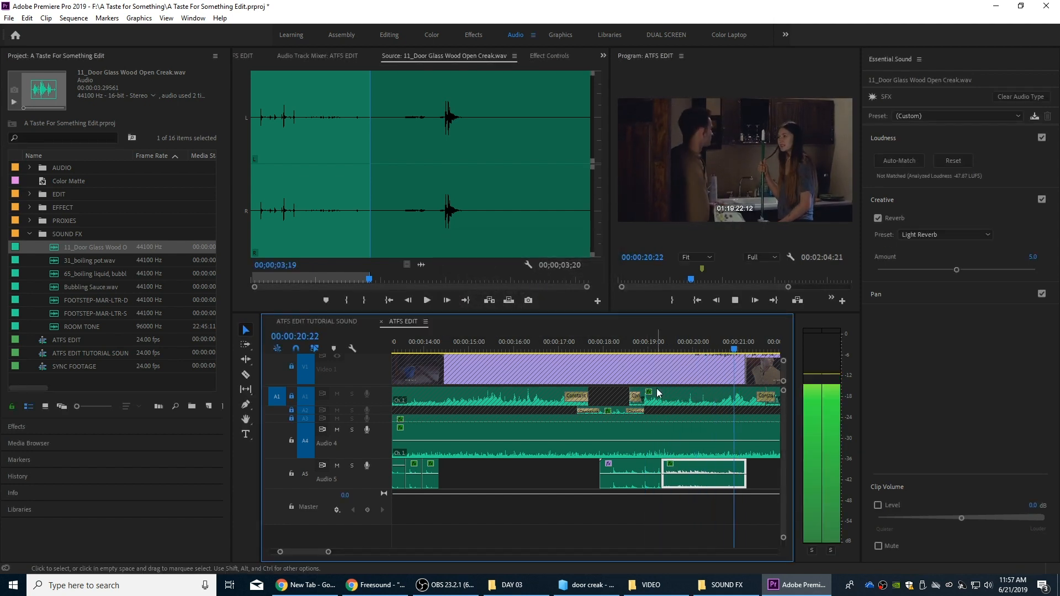
pyautogui.press('space')
pyautogui.press('-')
pyautogui.press('-')
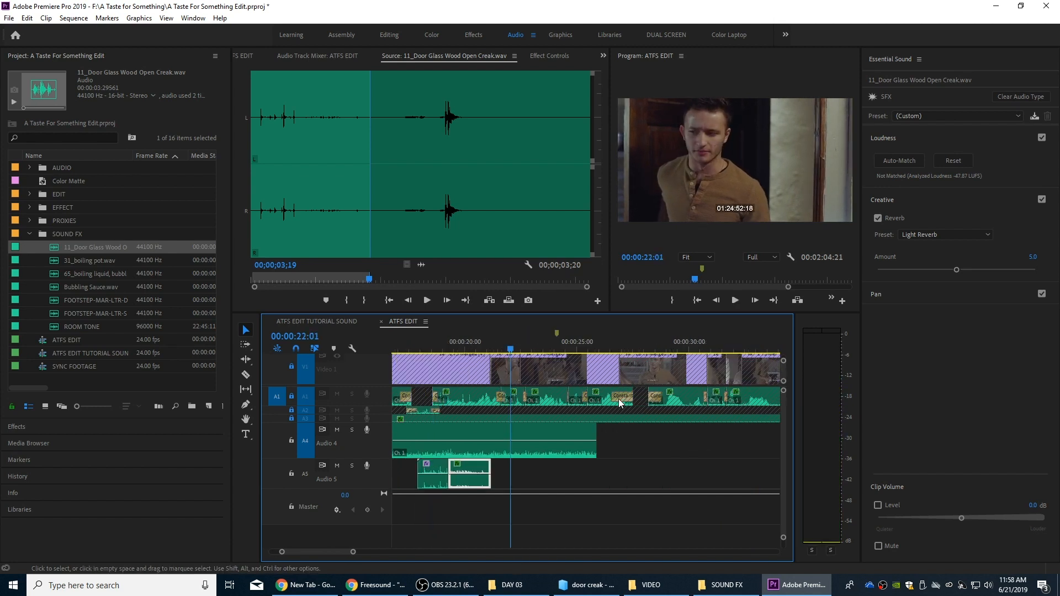
pyautogui.click(498, 349)
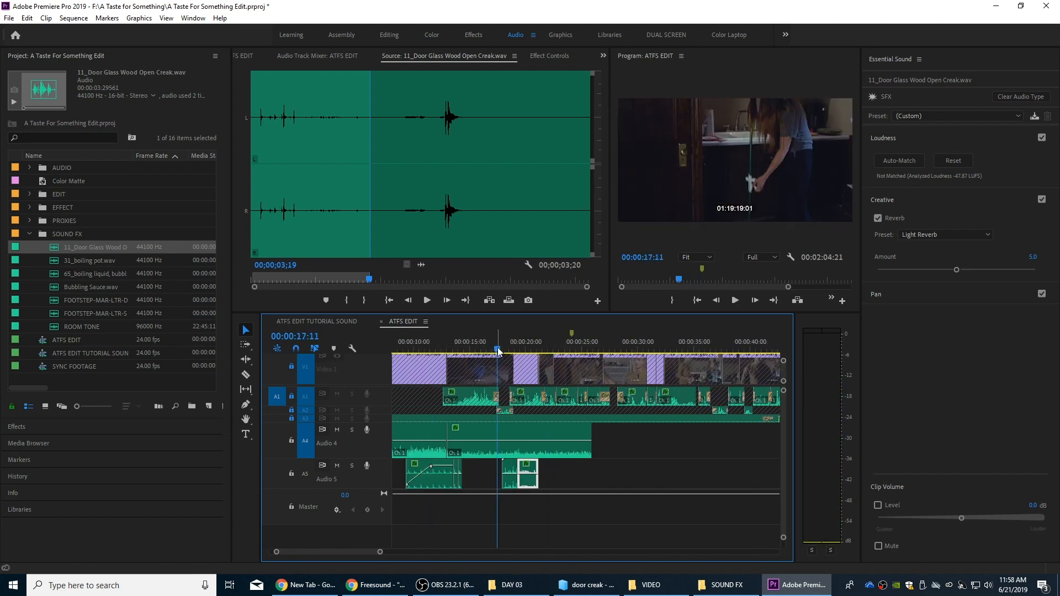
pyautogui.click(501, 441)
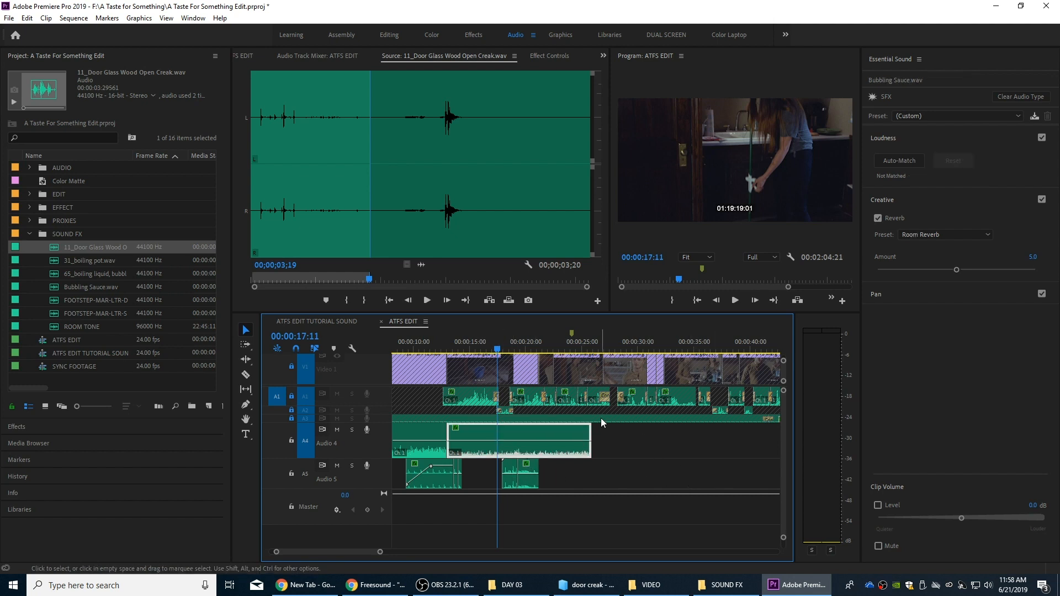
pyautogui.press('-')
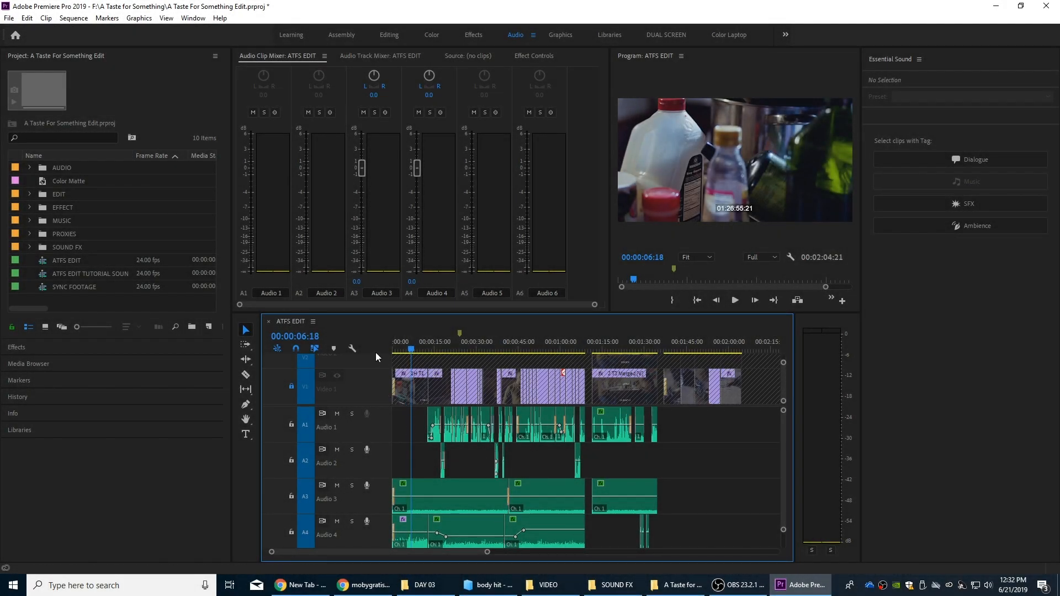
# - Scrub through the ATFS EDIT sequence and play from about 00:00:39 to 00:00:46 to review the layered sound mix
pyautogui.click(419, 340)
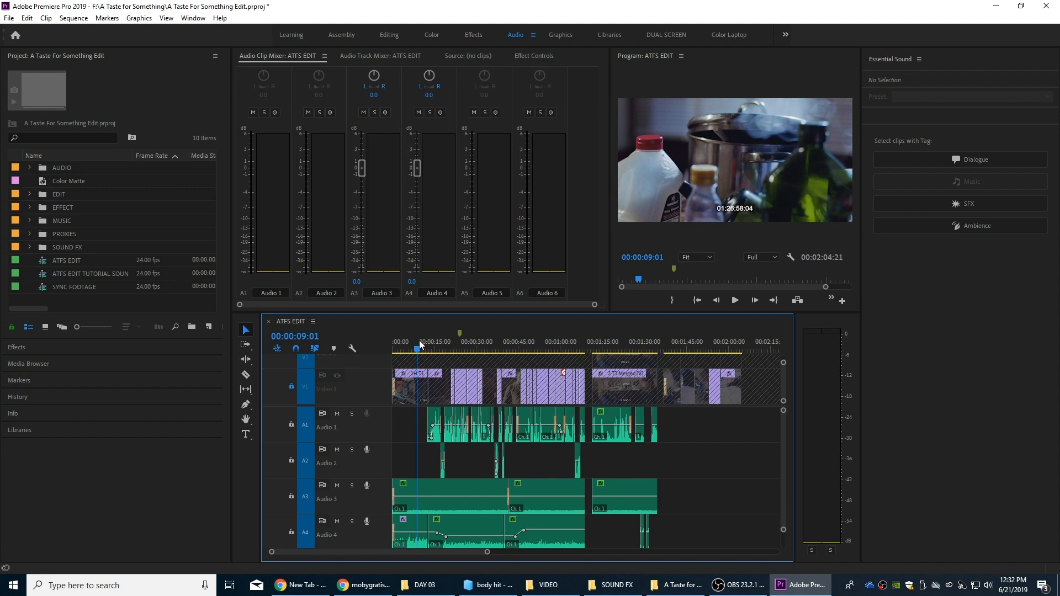
pyautogui.hotkey('shift', '-')
pyautogui.hotkey('shift', '=')
pyautogui.moveTo(482, 350); pyautogui.dragTo(533, 353)
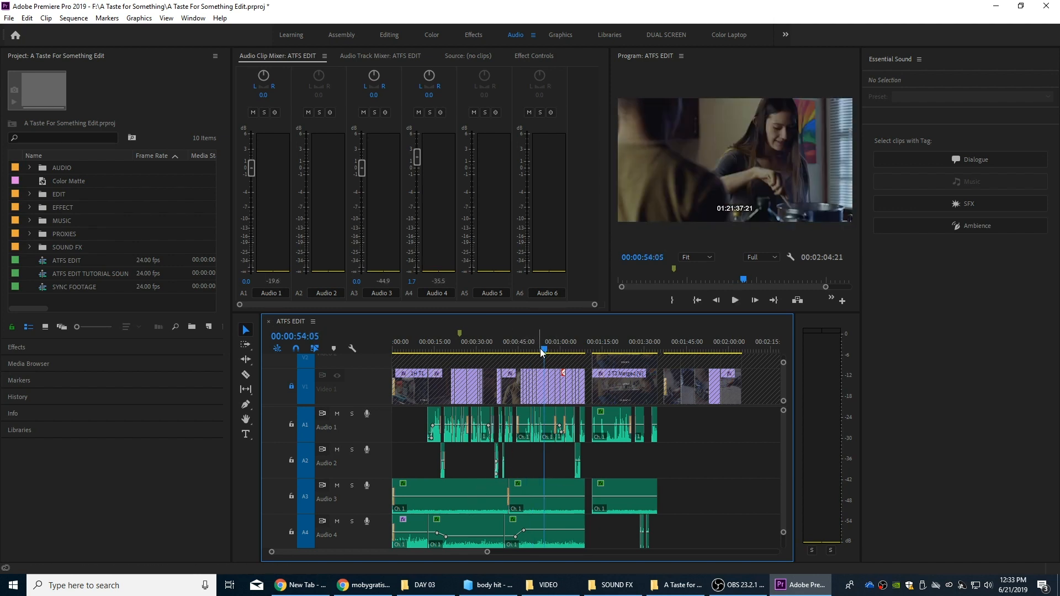
pyautogui.click(543, 350)
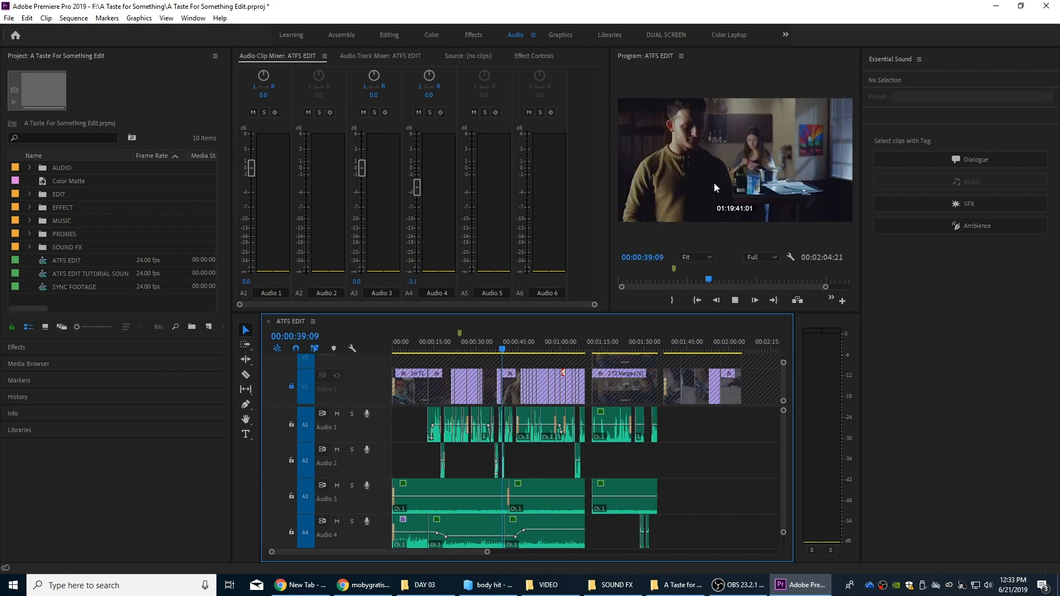
pyautogui.press('space')
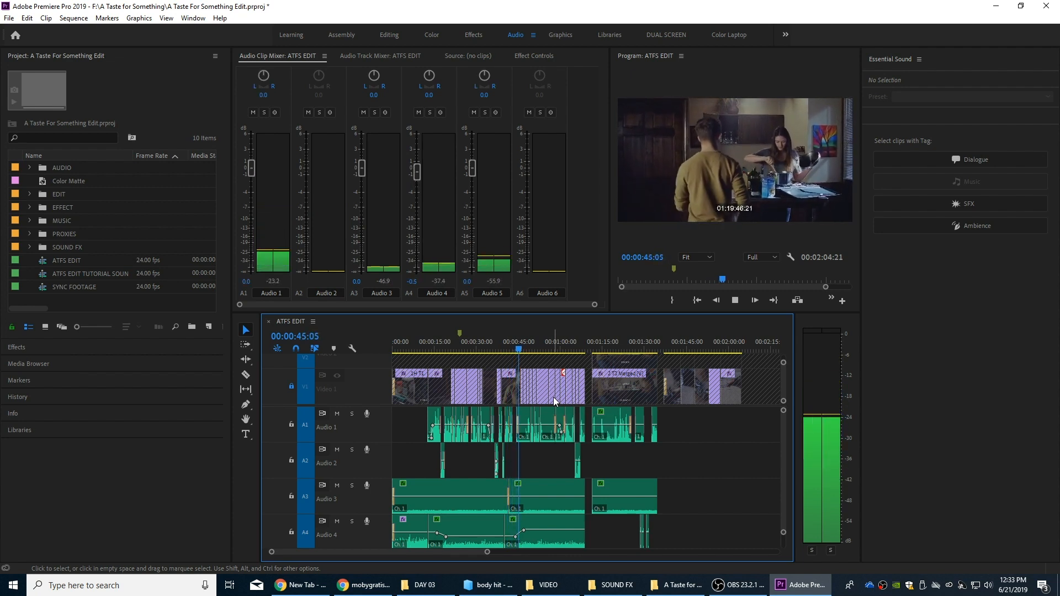
pyautogui.press('space')
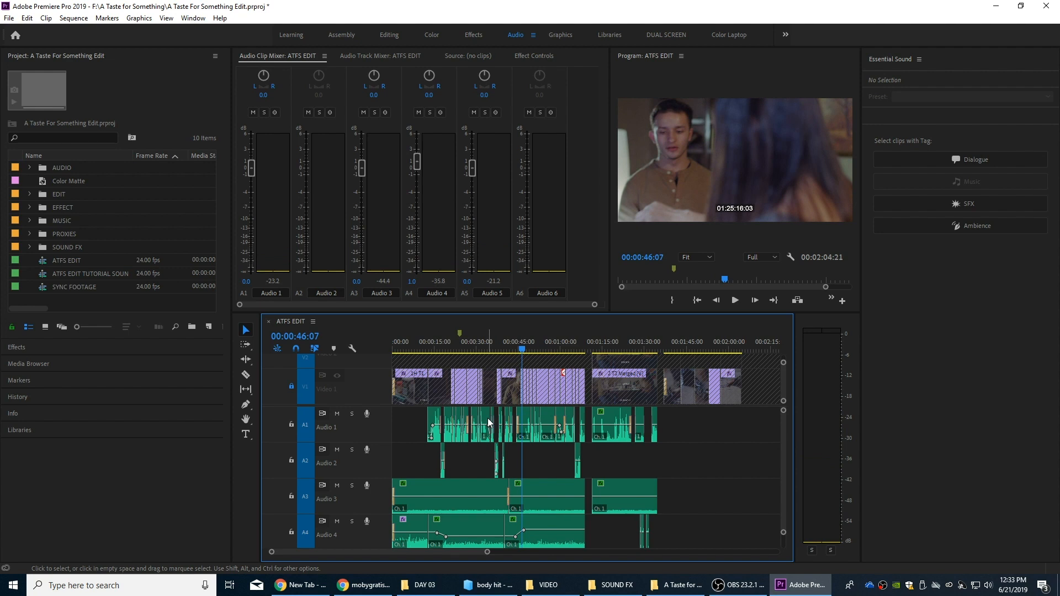